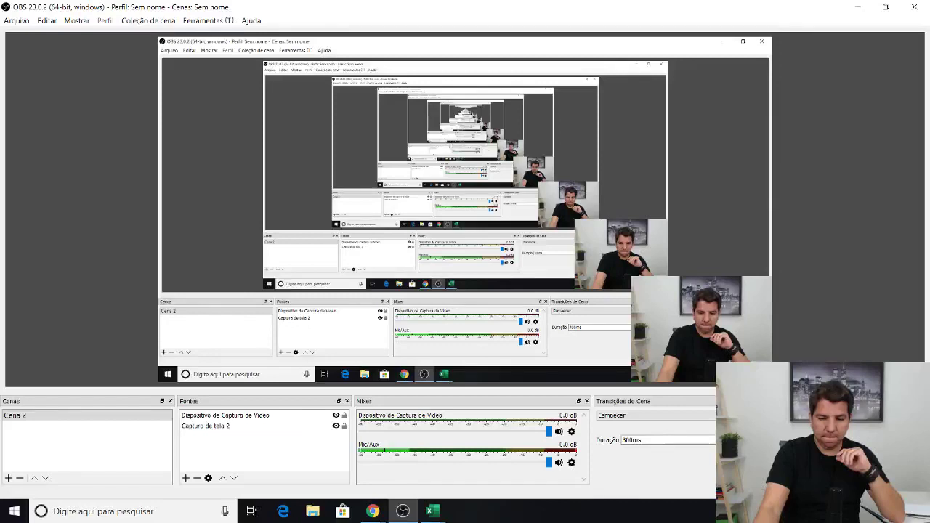
- Switch Chrome to the 'Aula # 006' mind map tab and make it full screen
mouse_move(372, 511)
left_click(356, 467)
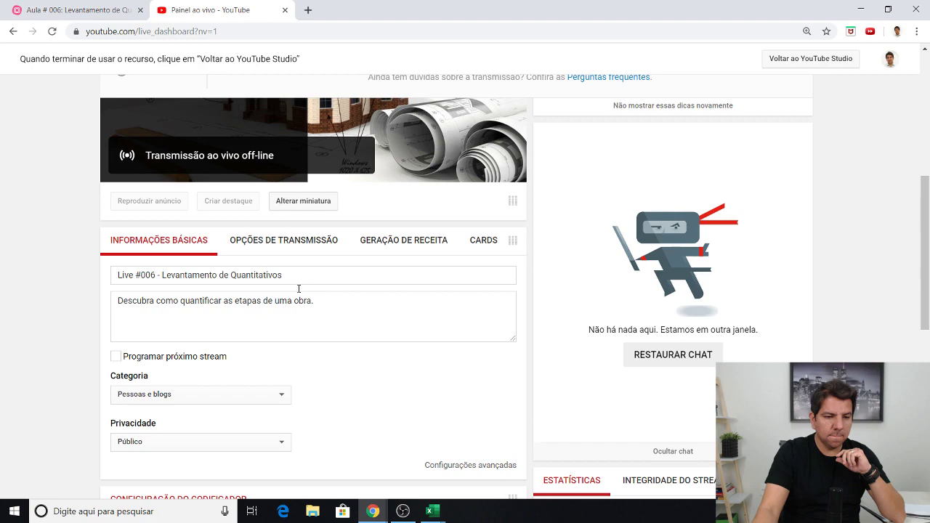
key("ctrl+Tab")
key("F11")
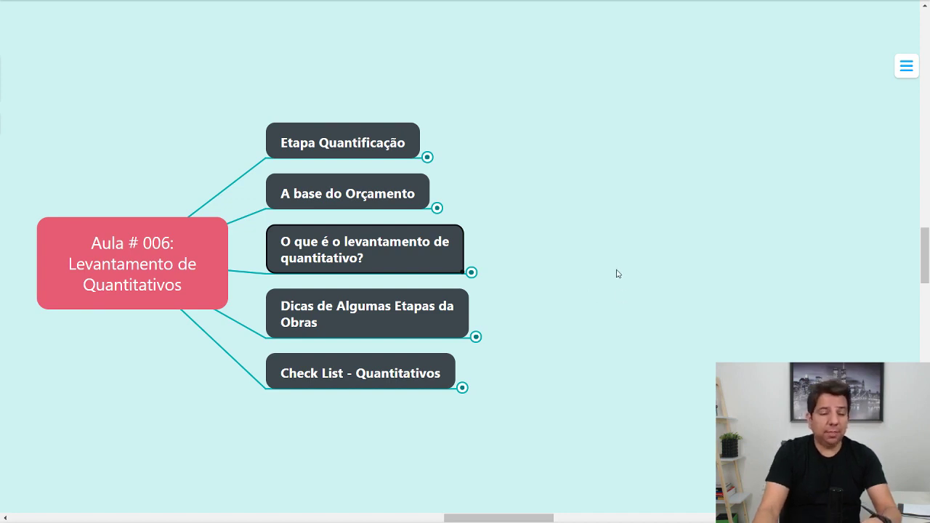
left_click_drag(615, 272, 632, 249)
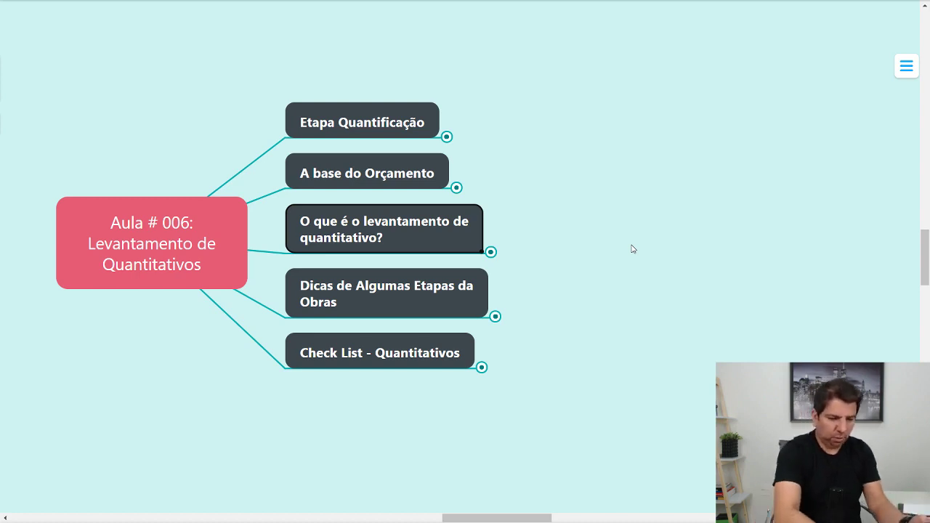
- Exit full screen, minimize the browser and OBS, and bring the live chat window forward
key("Escape")
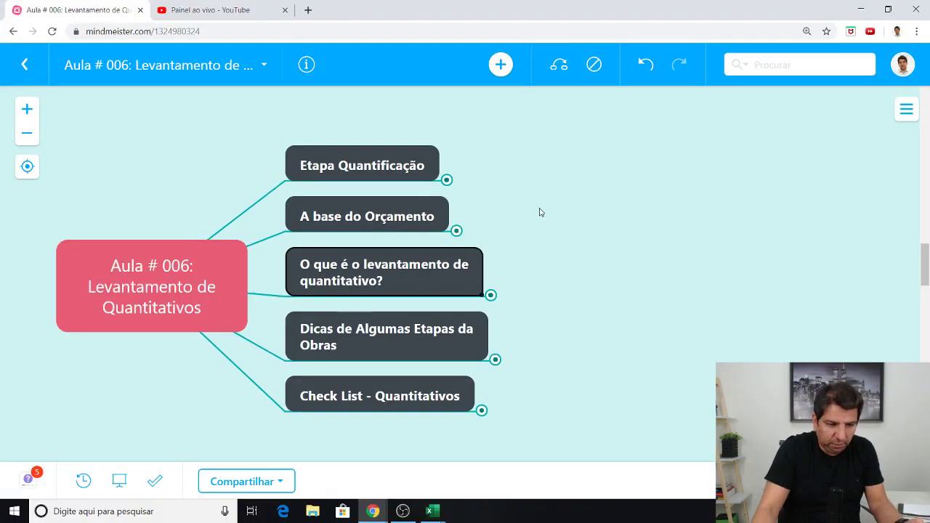
left_click(862, 8)
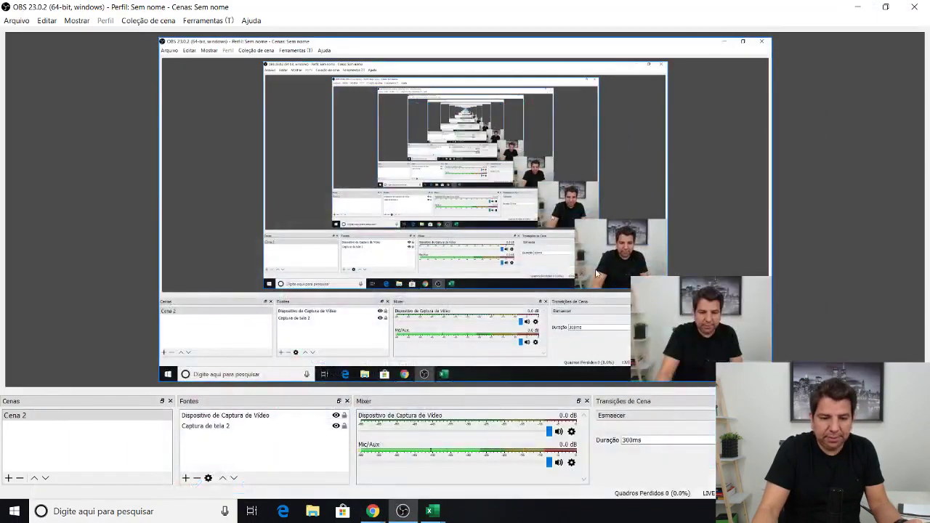
left_click(858, 7)
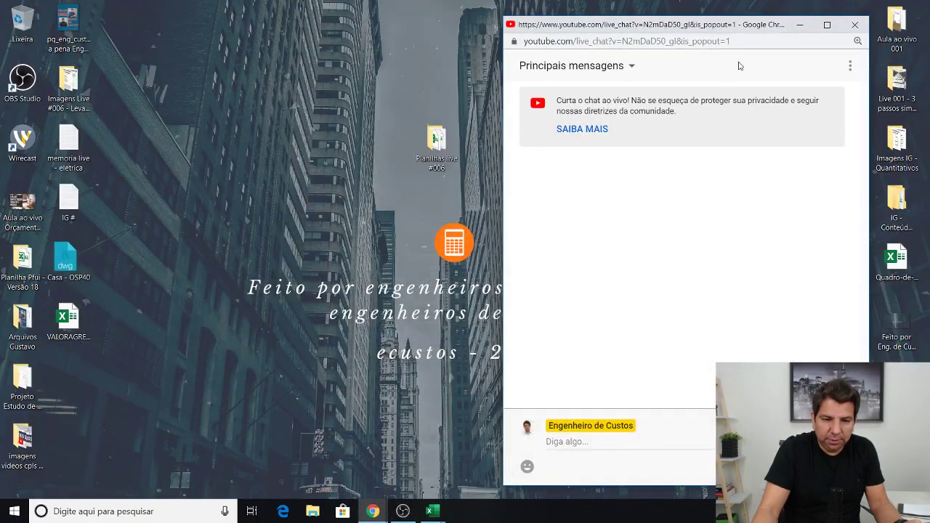
left_click(357, 477)
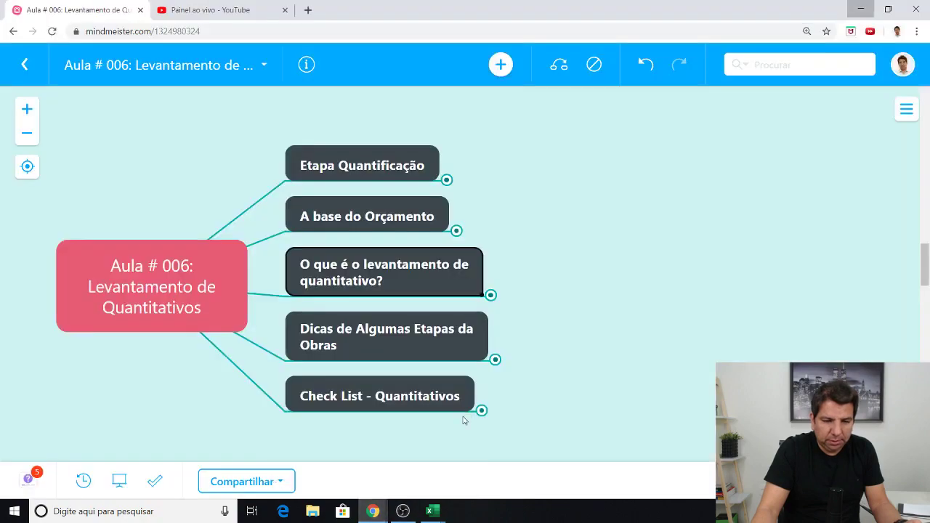
mouse_move(373, 511)
left_click(471, 454)
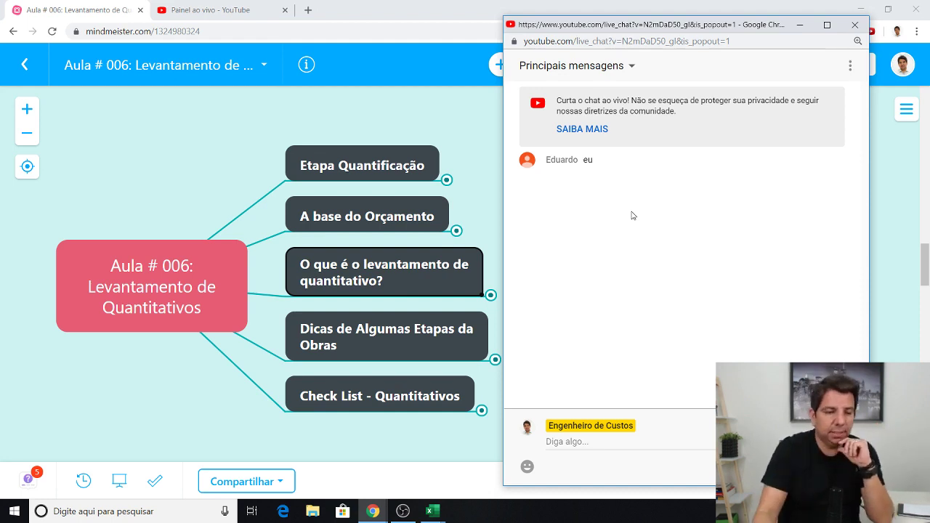
- Return to the mind map window and toggle full screen on, then back off
left_click(226, 139)
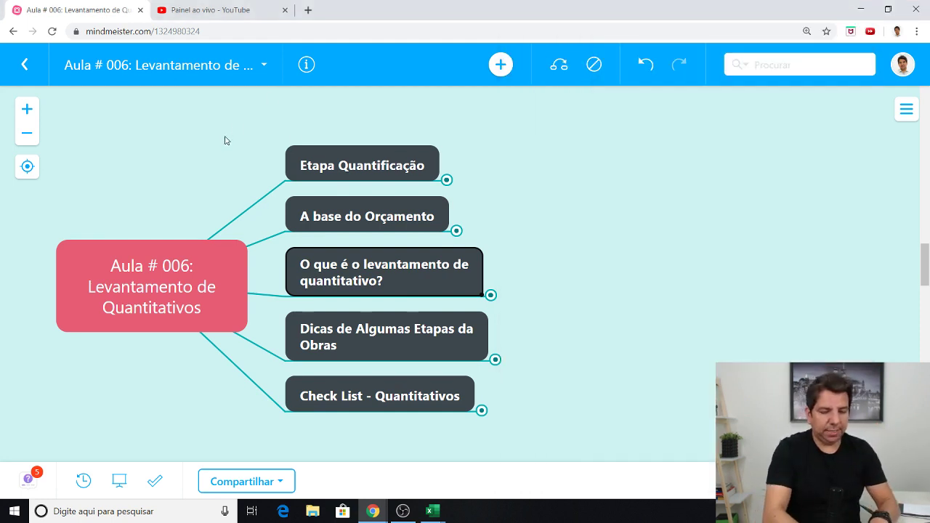
key("F11")
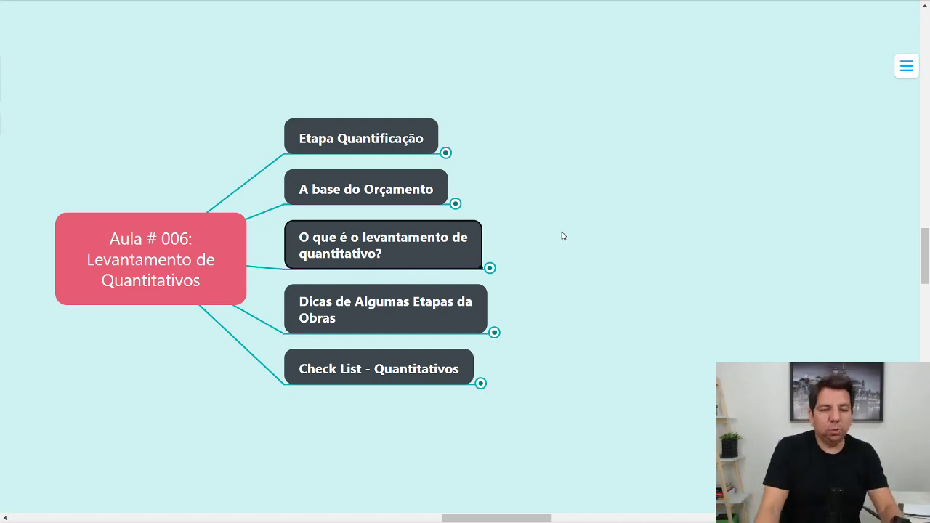
key("F11")
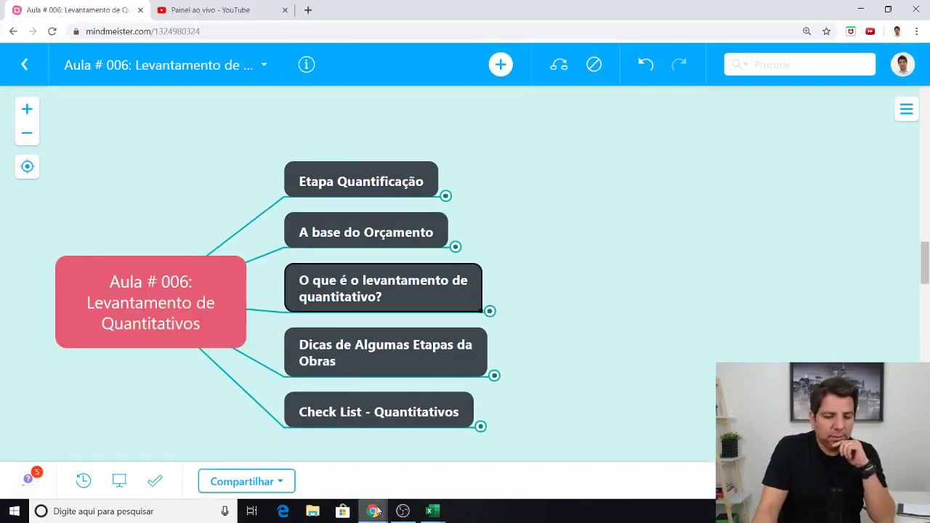
- Narrow the live chat window to read greetings, then bring the map forward and nudge it up
left_click(464, 448)
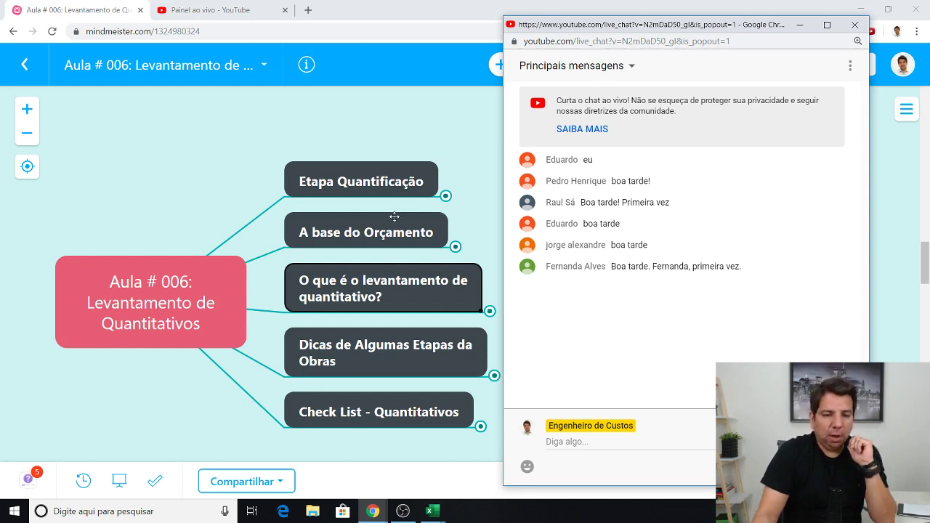
left_click_drag(503, 209, 572, 217)
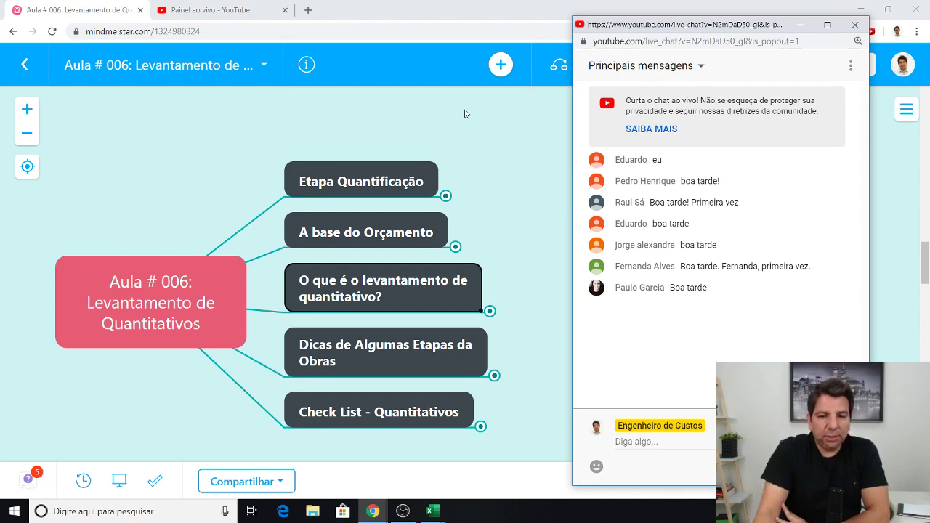
left_click(502, 136)
left_click_drag(500, 138, 503, 118)
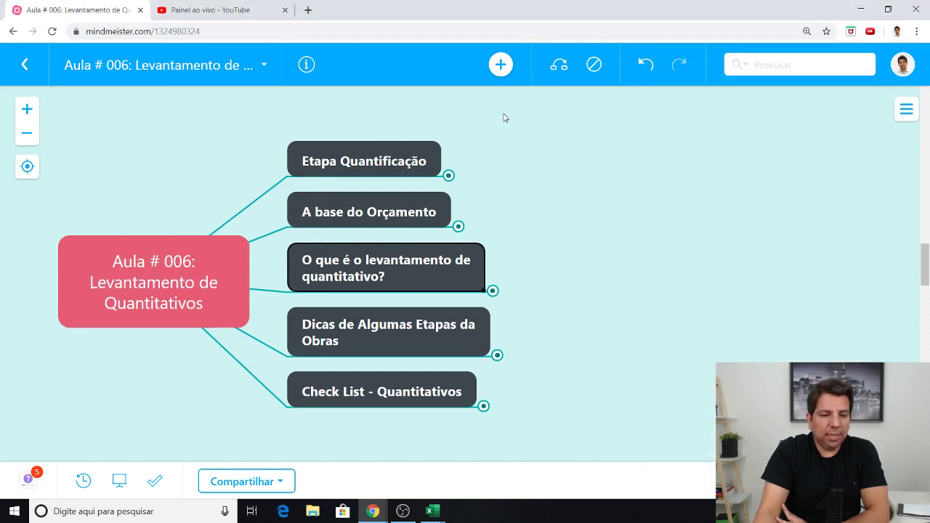
key("F11")
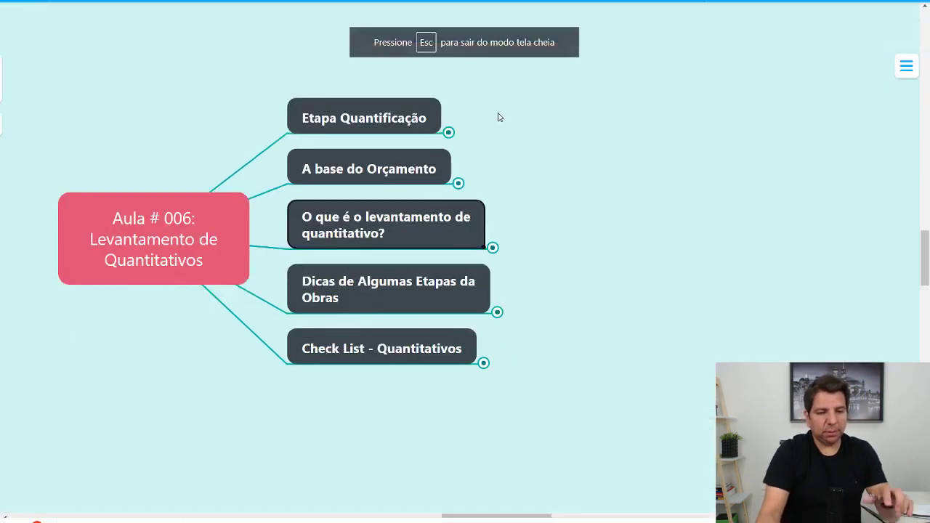
left_click_drag(557, 164, 580, 196)
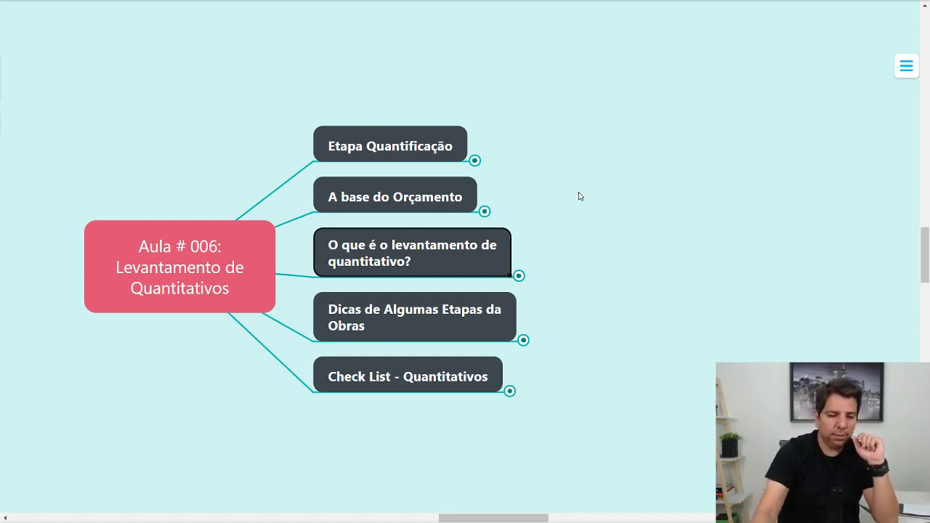
- Leave full-screen view so the live chat window can be read
key("F11")
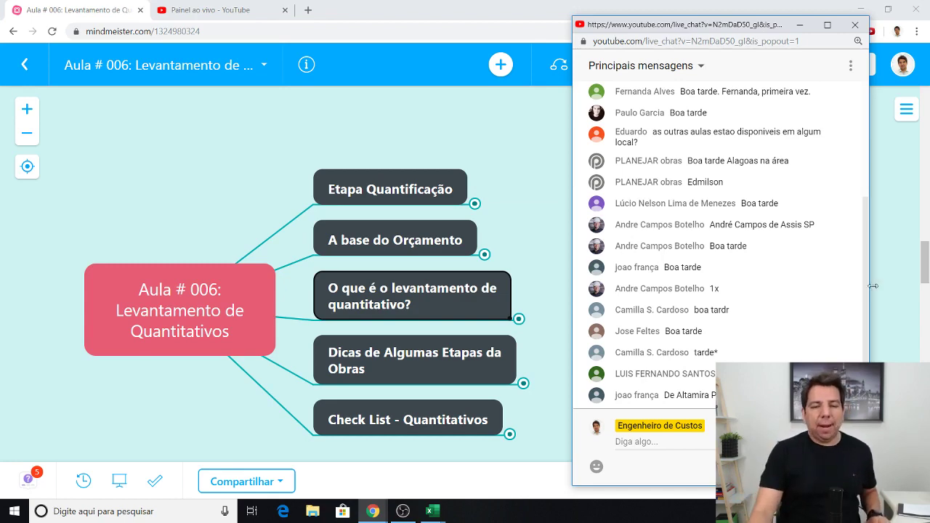
- Minimize the live chat, put the map in full screen, and pan it right and down
left_click(800, 25)
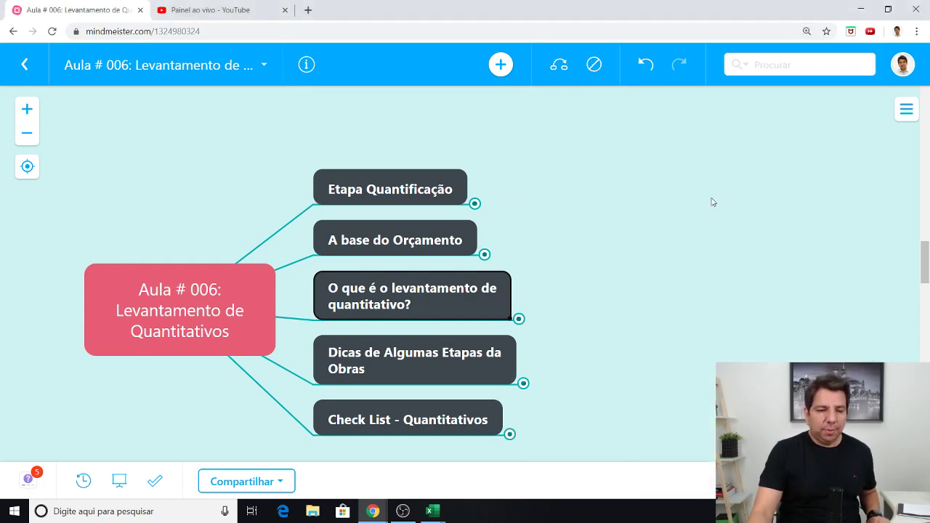
key("F11")
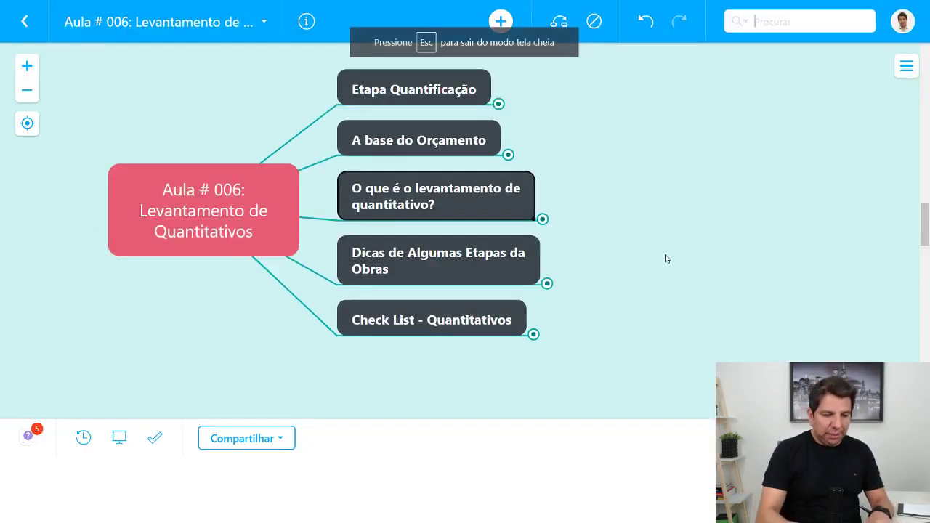
left_click_drag(661, 215, 683, 262)
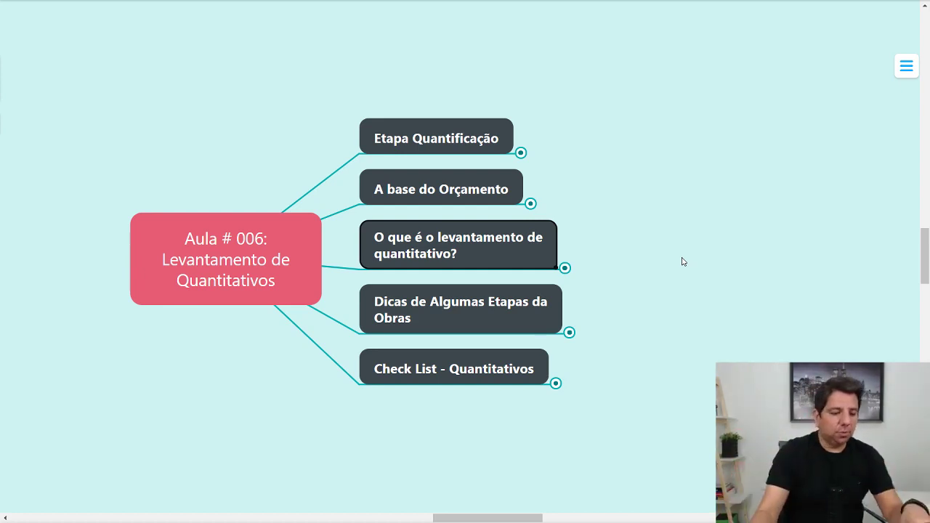
key("Escape")
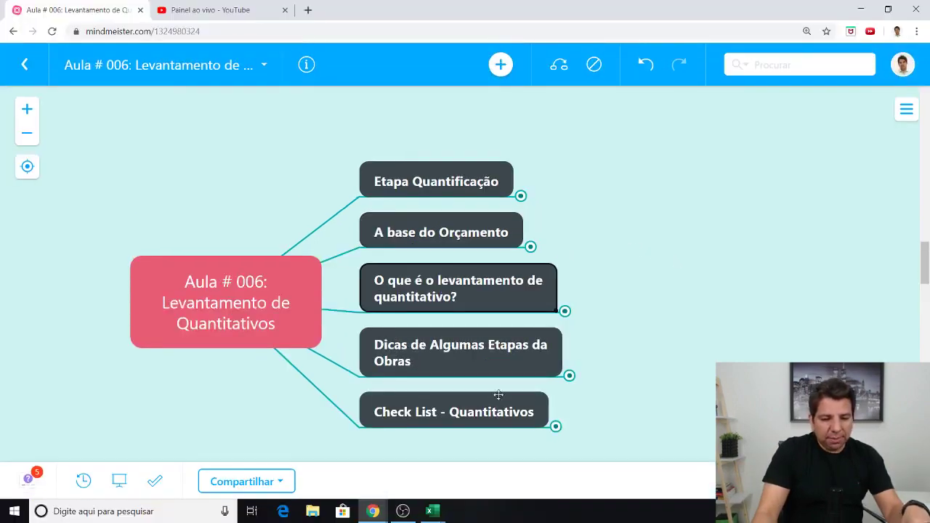
left_click(437, 462)
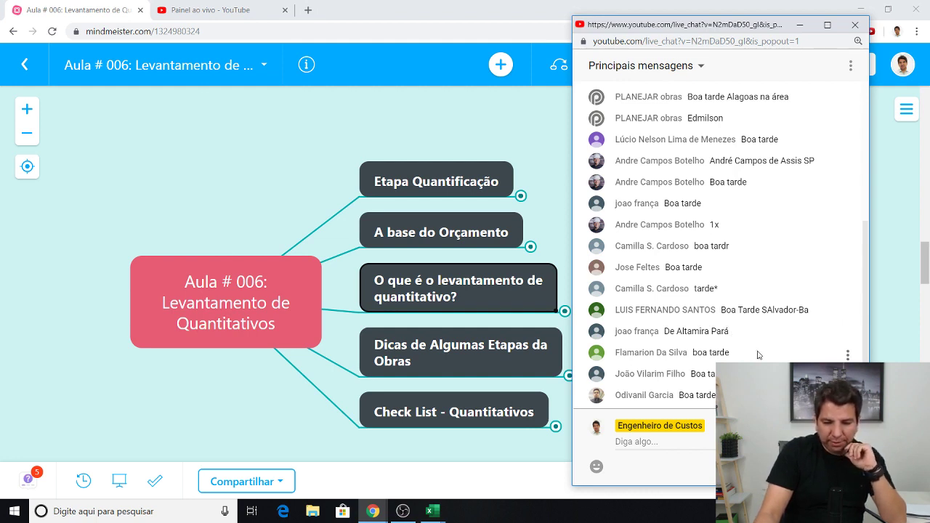
scroll(758, 354, "up", 1)
scroll(749, 338, "up", 3)
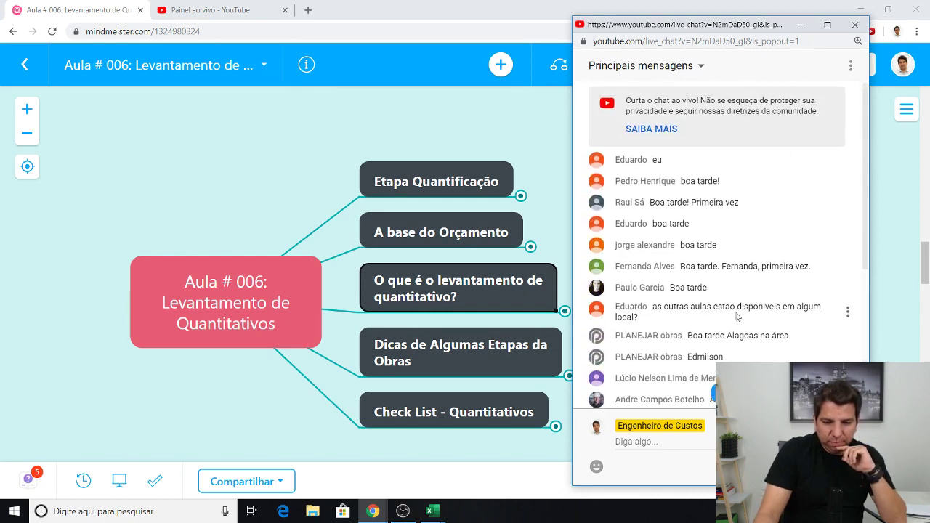
scroll(737, 320, "down", 5)
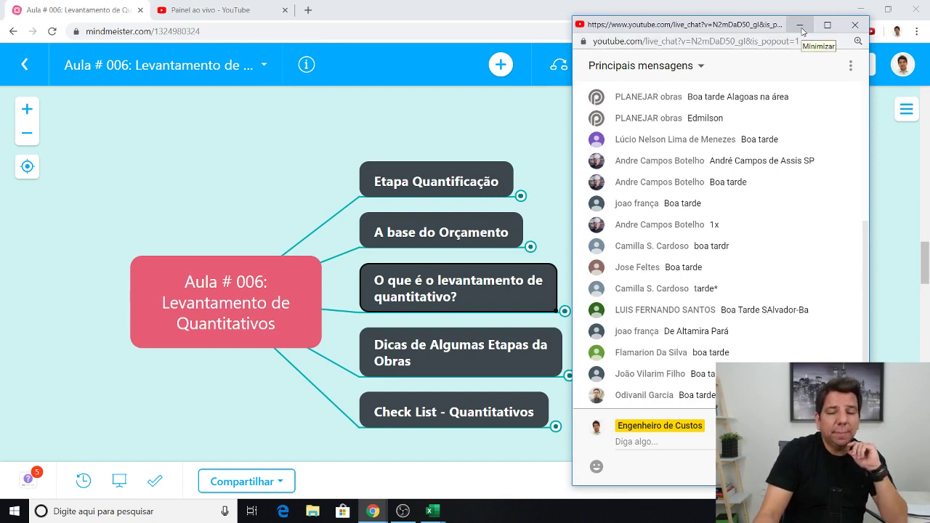
- Minimize the live chat pop-up and switch the browser to full screen
left_click(799, 25)
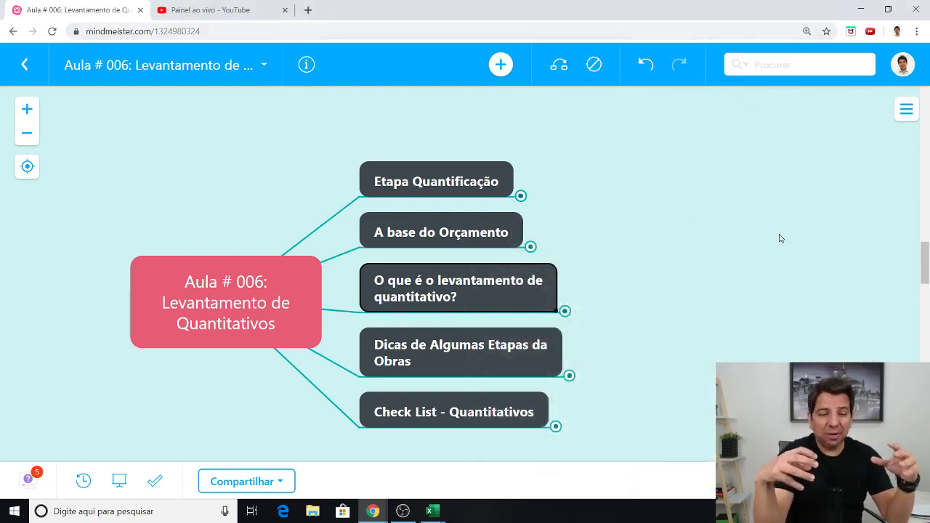
key("F11")
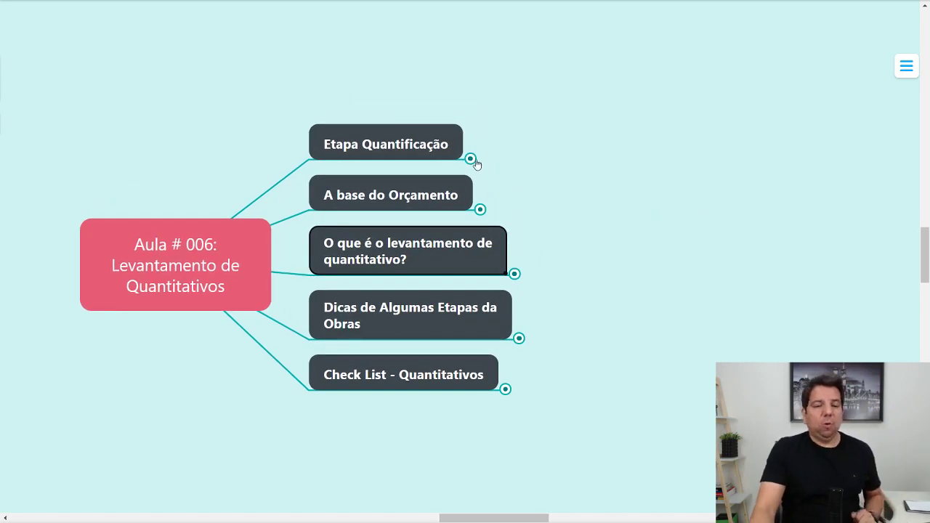
- Expand Etapa Quantificação and its question node to show Base de Preços, Obras - Visitas, and the practice subtopics
left_click(471, 159)
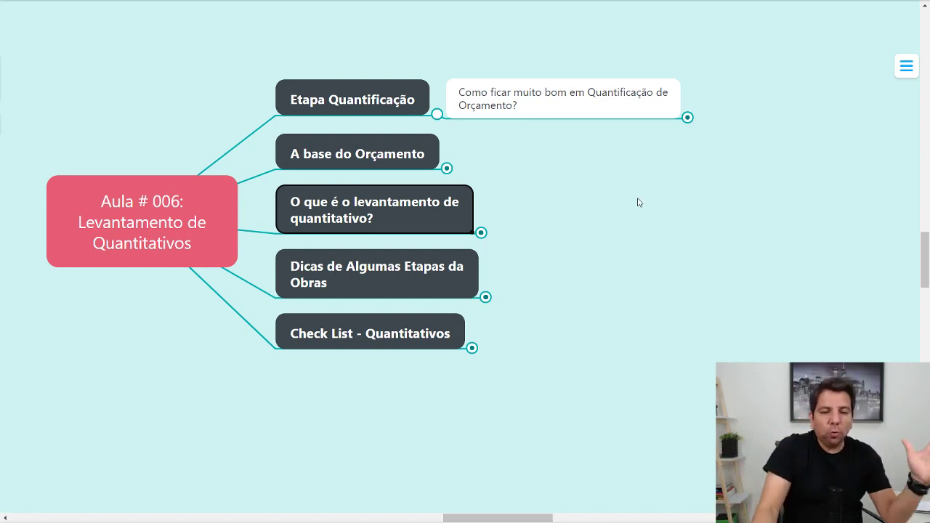
scroll(637, 202, "right", 3)
left_click(648, 121)
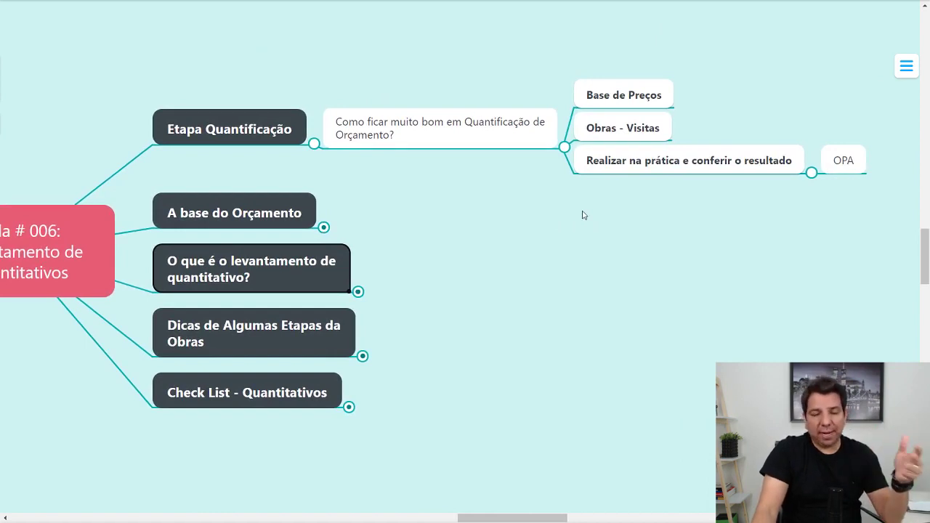
- Add the number 1 icon to the Base de Preços topic from the format panel
left_click(617, 102)
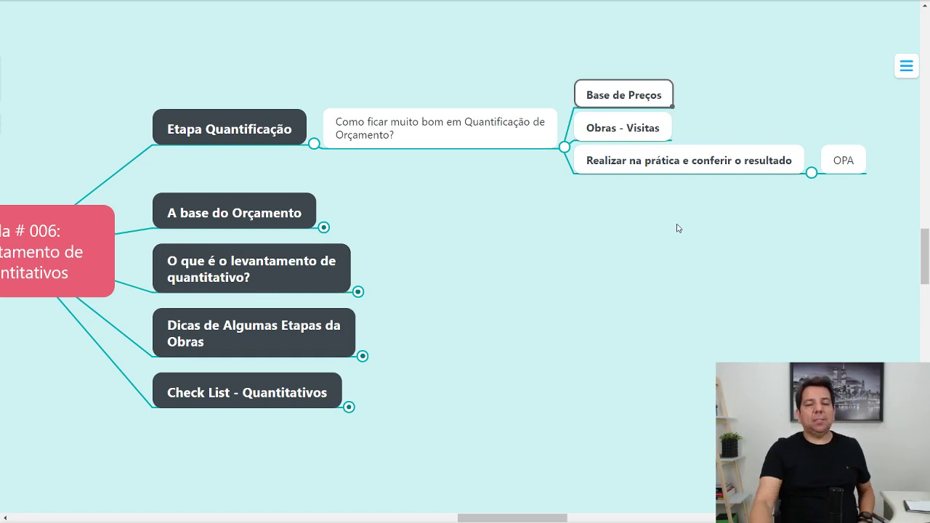
double_click(592, 98)
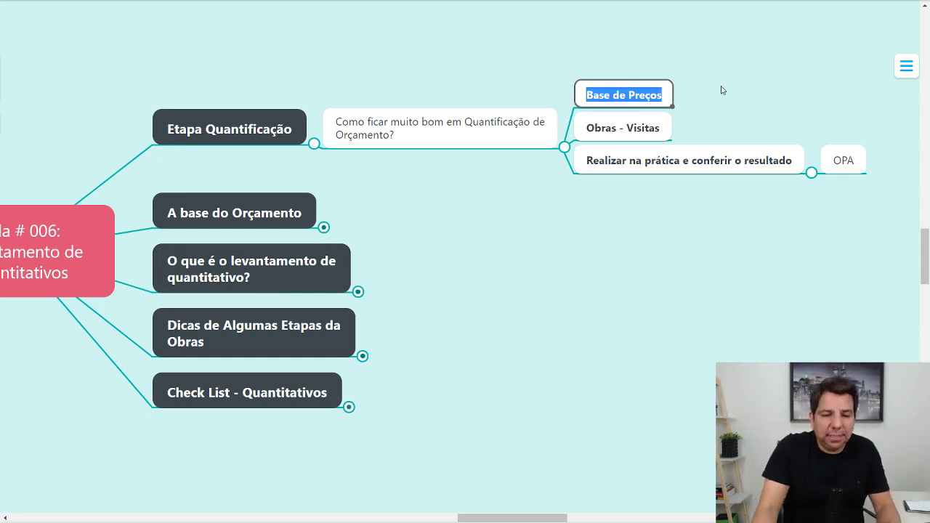
left_click(906, 66)
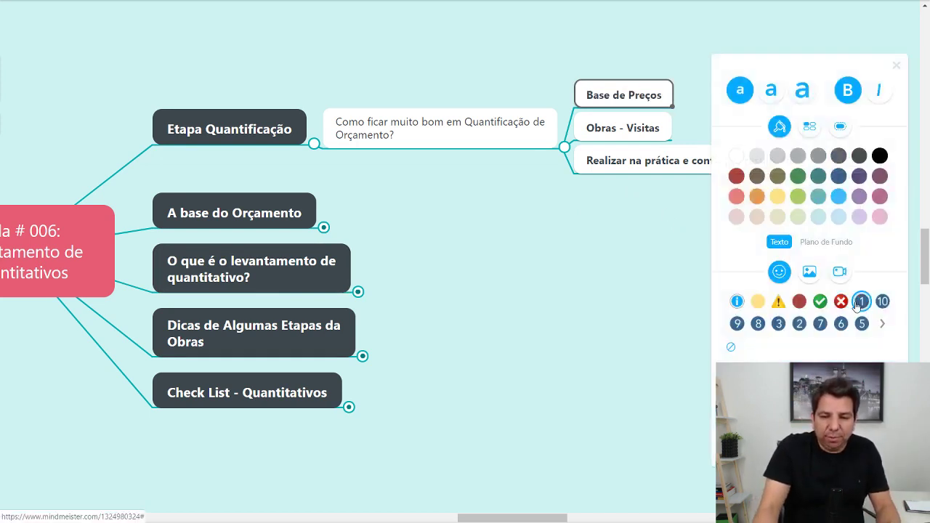
left_click(860, 302)
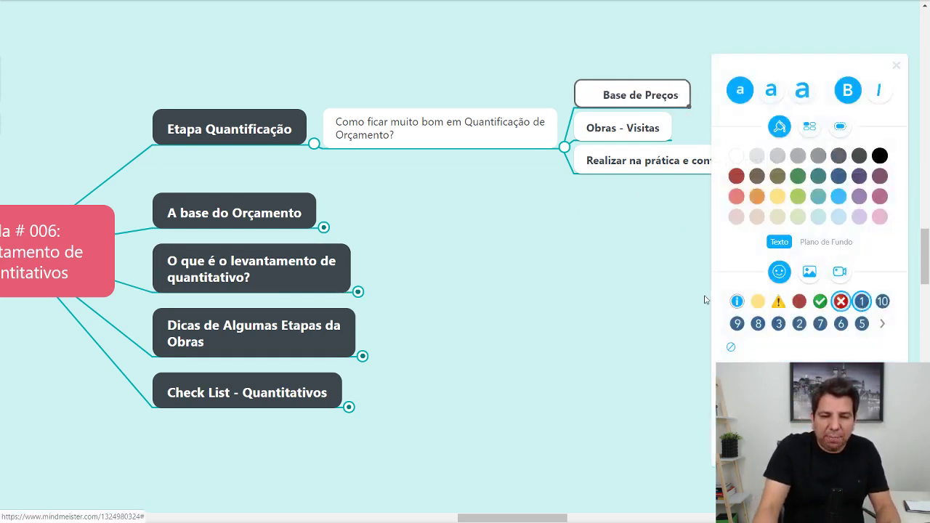
left_click(897, 67)
scroll(672, 235, "up", 1)
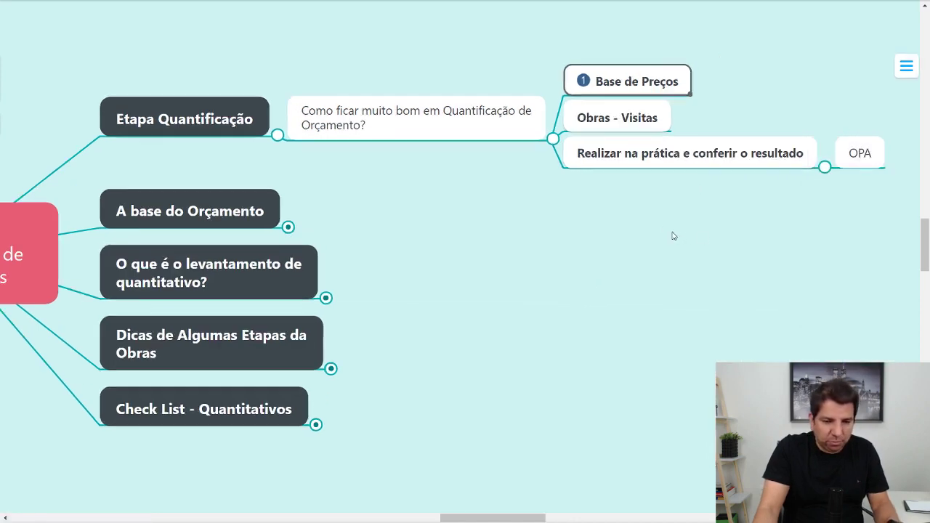
scroll(654, 265, "right", 3)
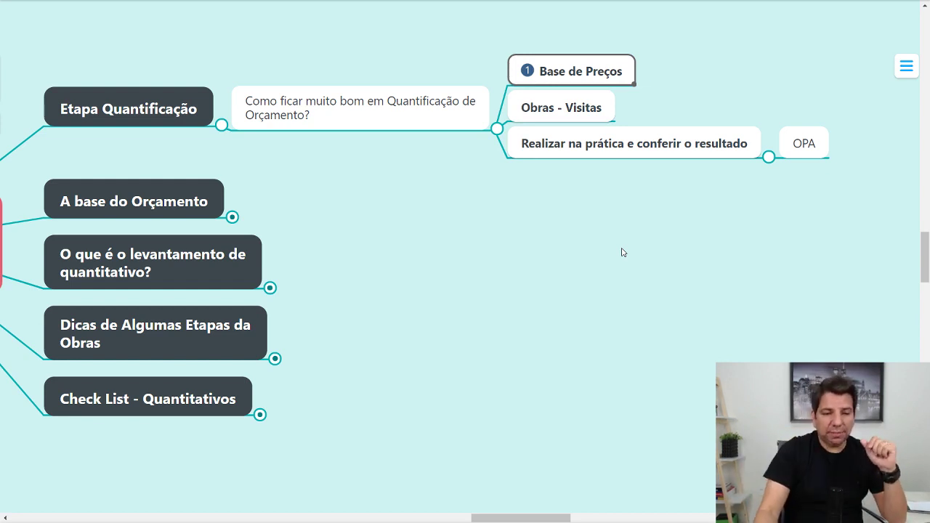
- Add the number 2 icon to the Obras - Visitas topic
left_click(532, 108)
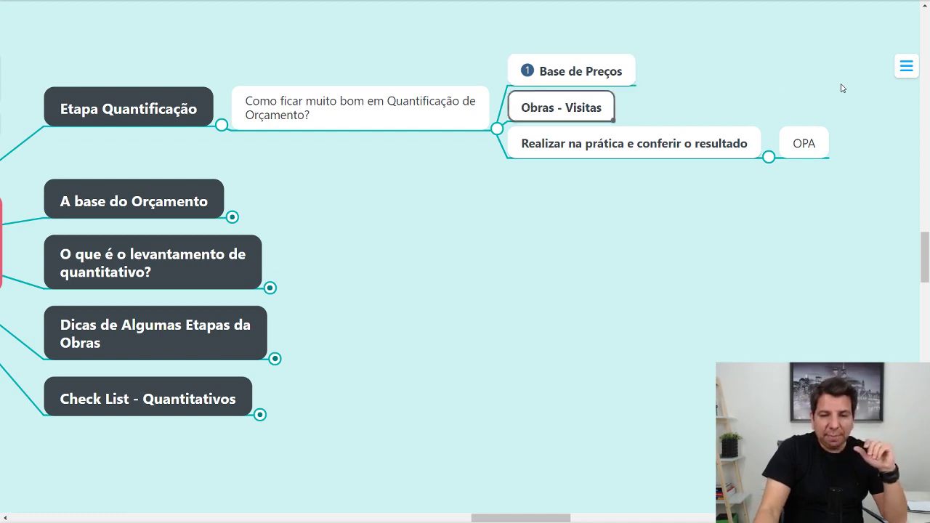
left_click(908, 68)
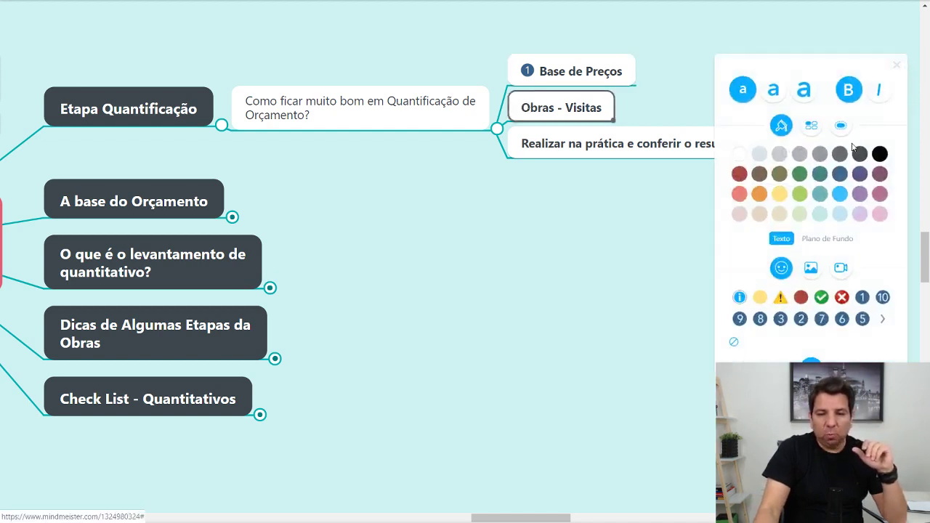
left_click(801, 324)
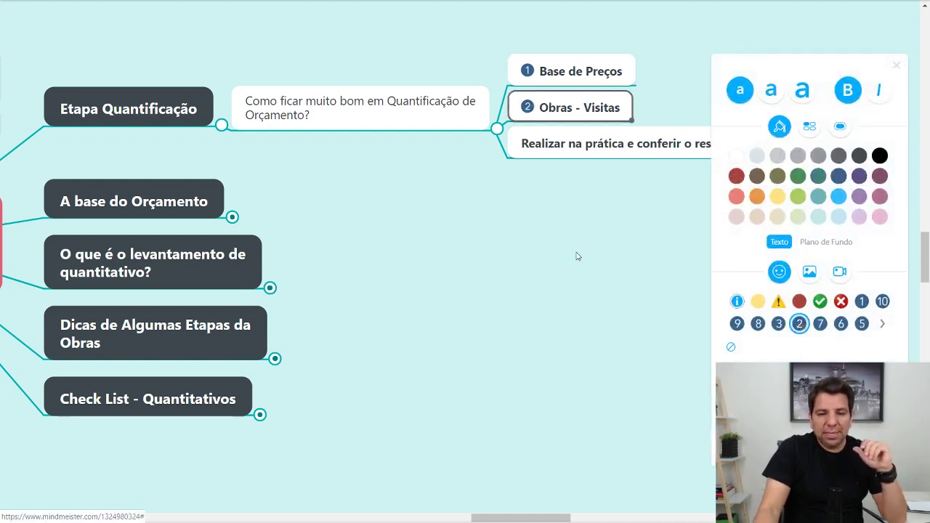
left_click(896, 65)
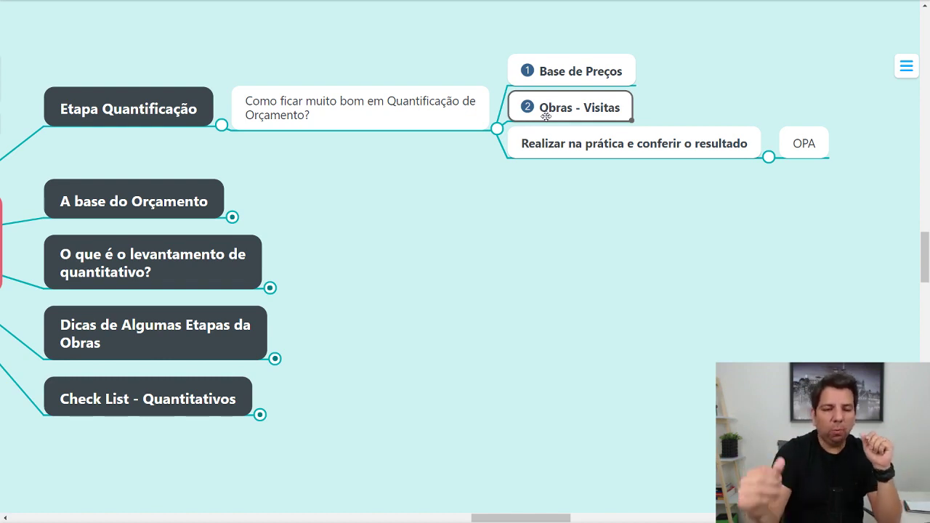
- Add the number 3 icon to 'Realizar na prática e conferir o resultado'
left_click(594, 128)
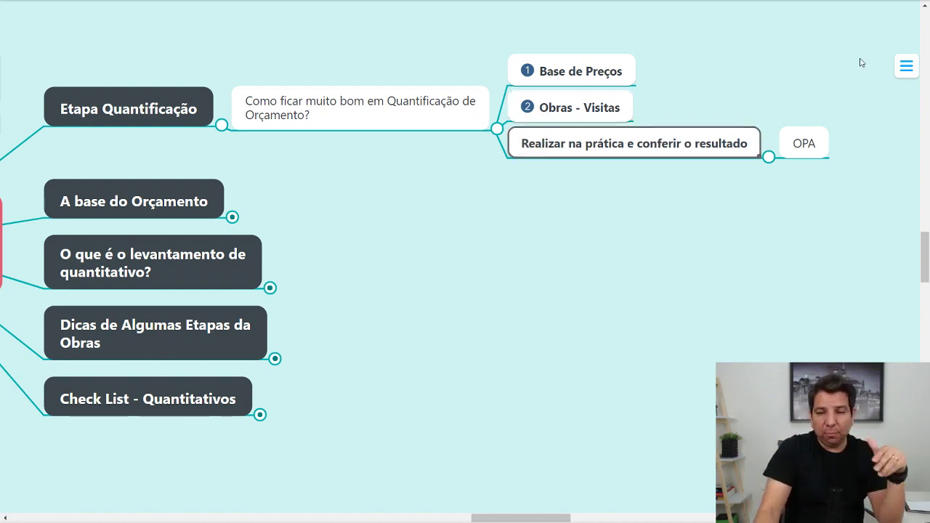
left_click(906, 67)
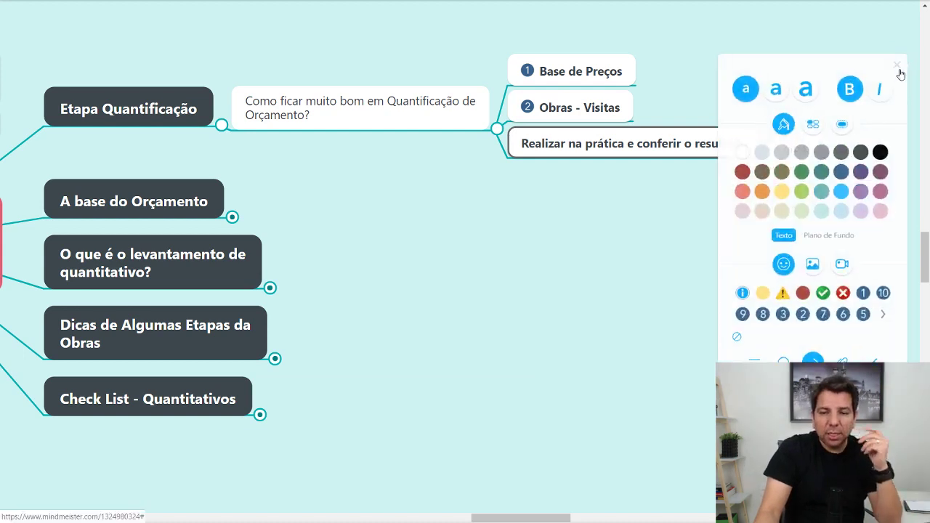
left_click(780, 324)
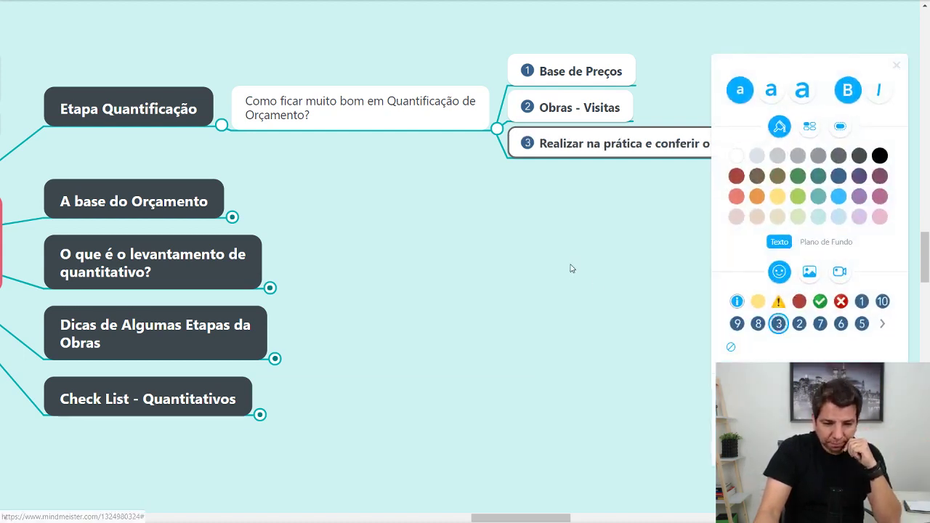
left_click(898, 66)
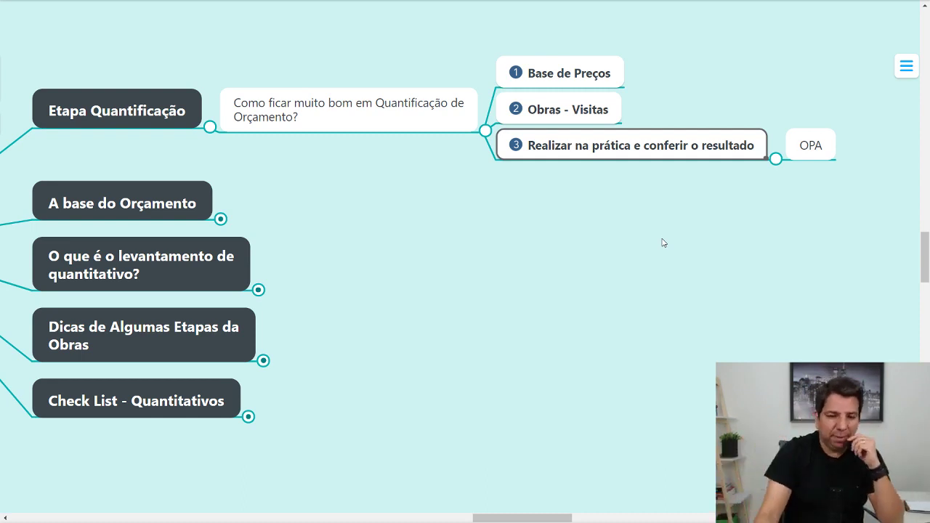
- Delete the OPA node, leaving three numbered subtopics under the Etapa Quantificação question
left_click_drag(637, 210, 642, 241)
scroll(669, 255, "down", 1)
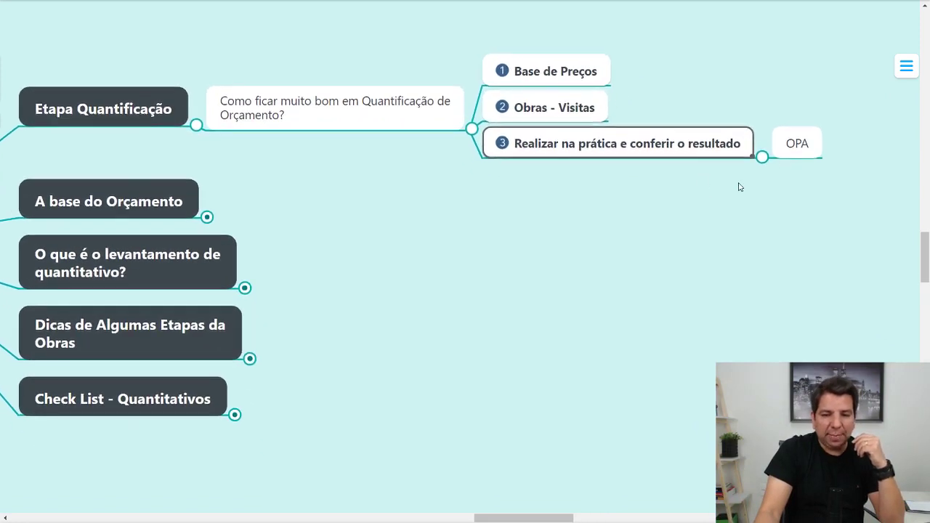
left_click_drag(739, 187, 721, 210)
left_click(549, 133)
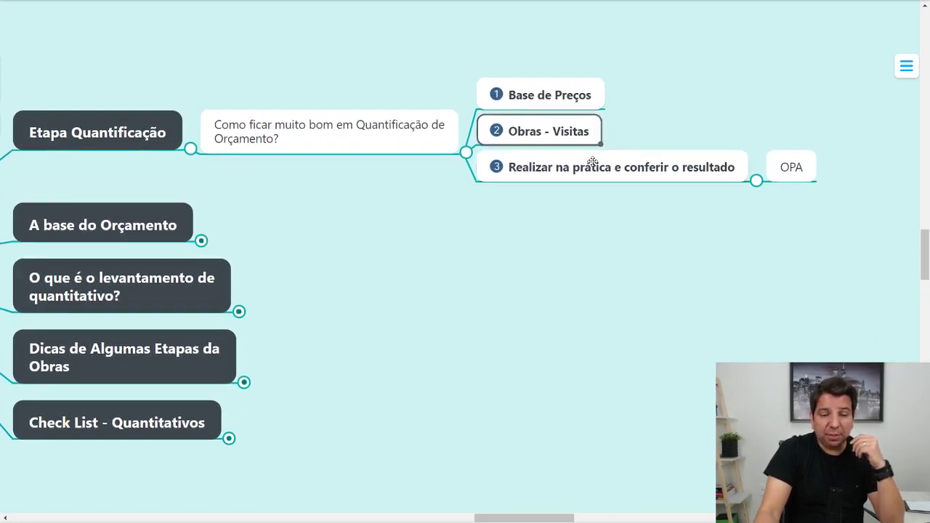
left_click(592, 161)
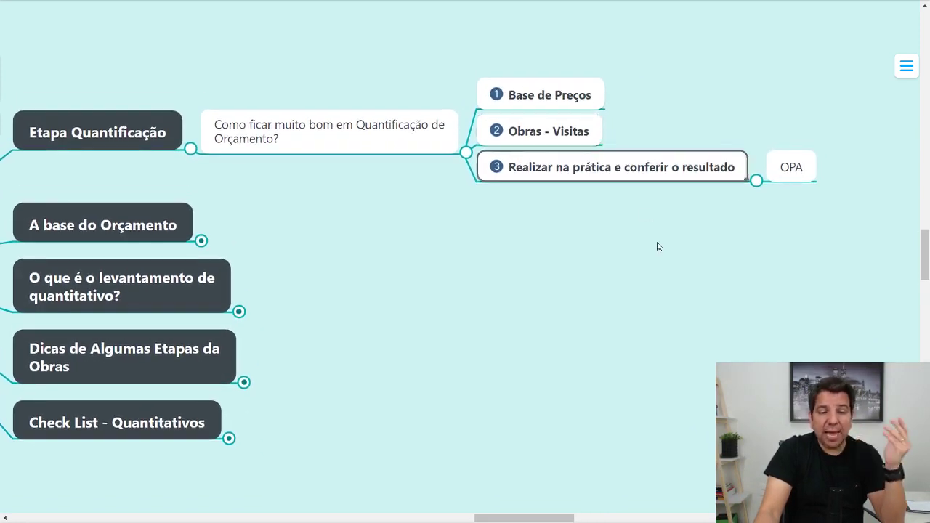
left_click(774, 170)
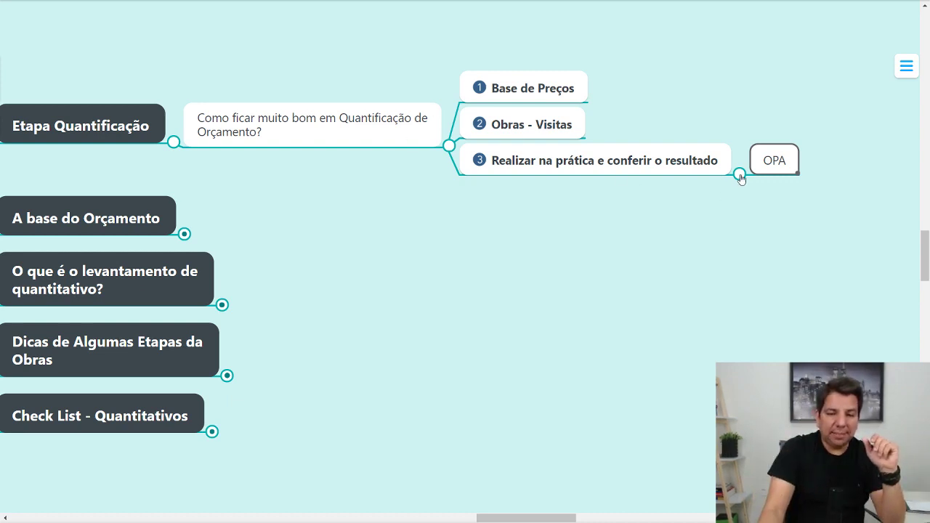
key("Delete")
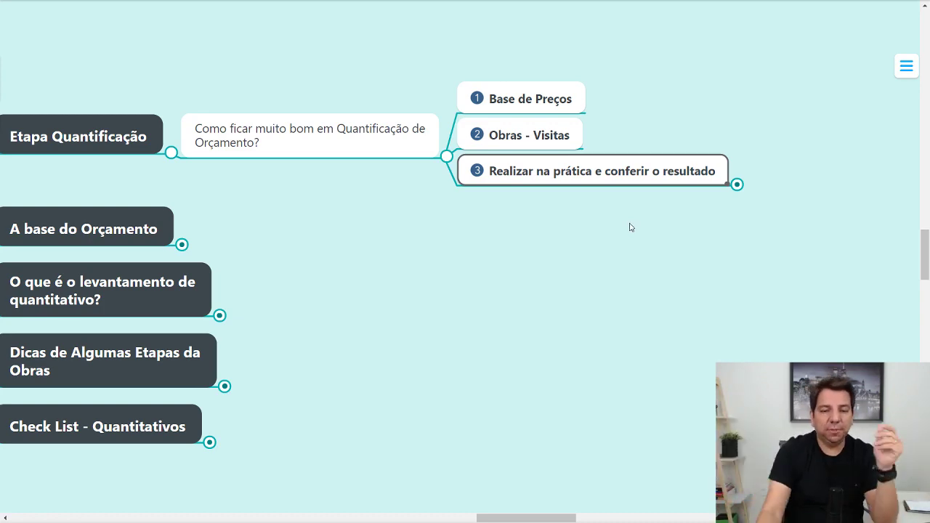
- Collapse the three numbered items under the question, then the Etapa Quantificação branch
mouse_move(623, 251)
left_mouse_down()
mouse_move(722, 257)
mouse_move(689, 243)
left_mouse_up()
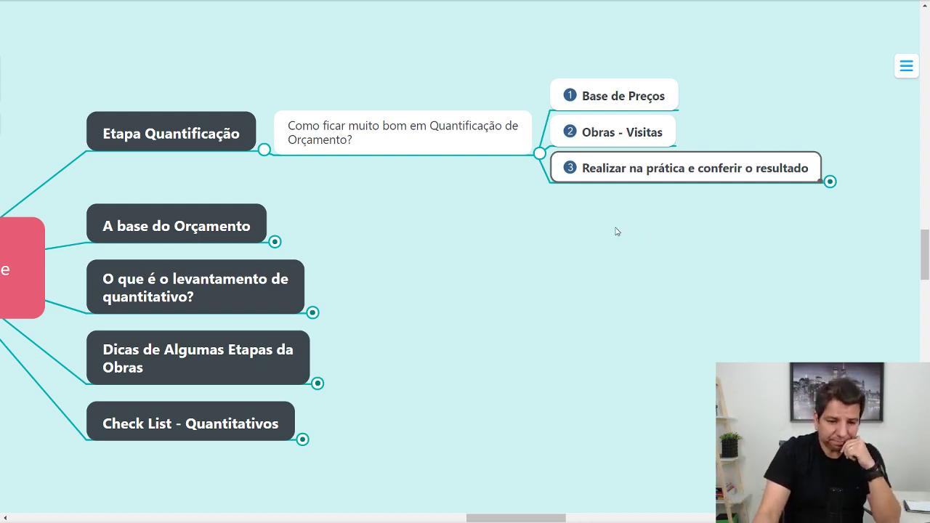
left_click_drag(489, 221, 548, 209)
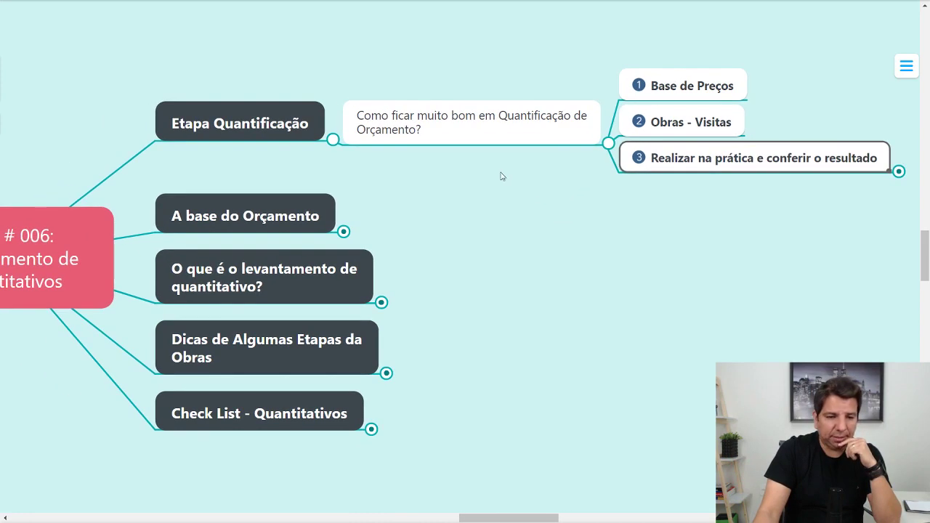
left_click(608, 143)
mouse_move(671, 249)
left_mouse_down()
mouse_move(592, 157)
mouse_move(480, 122)
left_mouse_up()
left_click(431, 71)
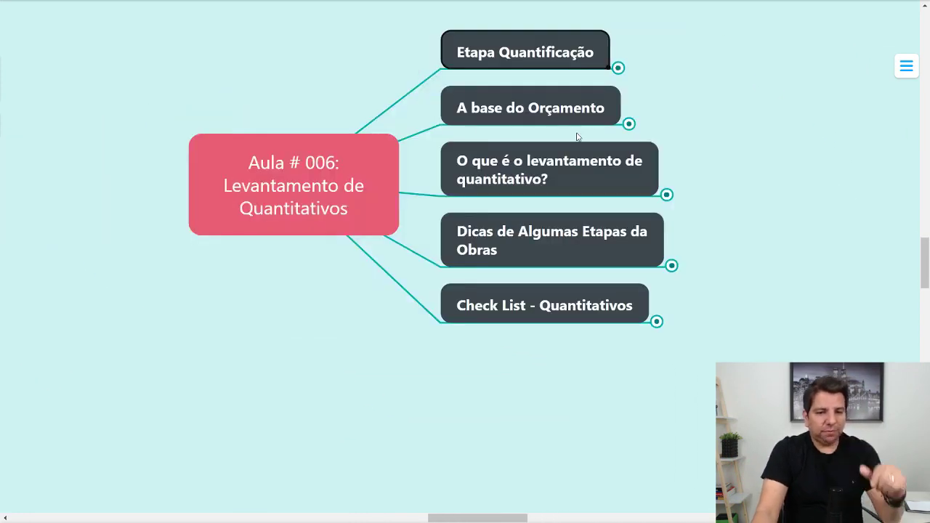
- Expand 'A base do Orçamento', then 'Orçamento' to list 'Leitura de Projetos/Editais' through 'BDI'
left_click(629, 123)
left_click_drag(714, 179, 560, 234)
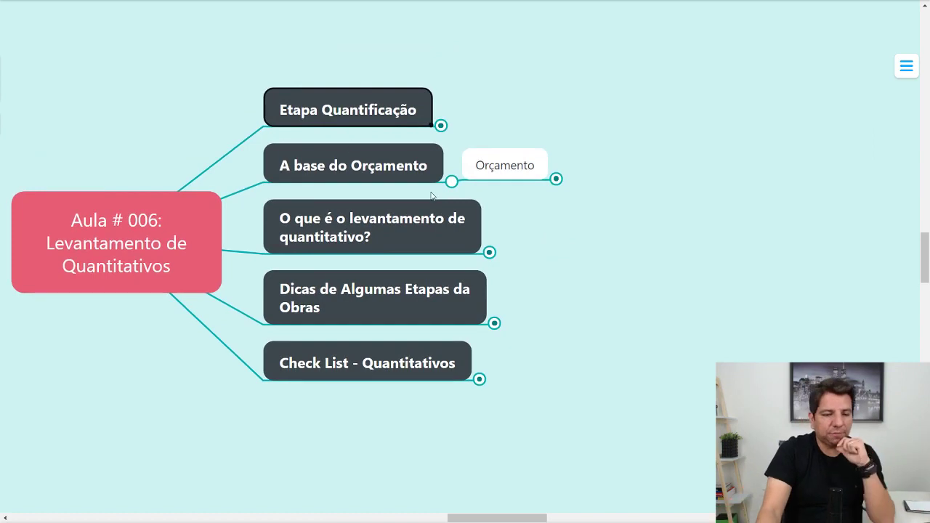
left_click(556, 180)
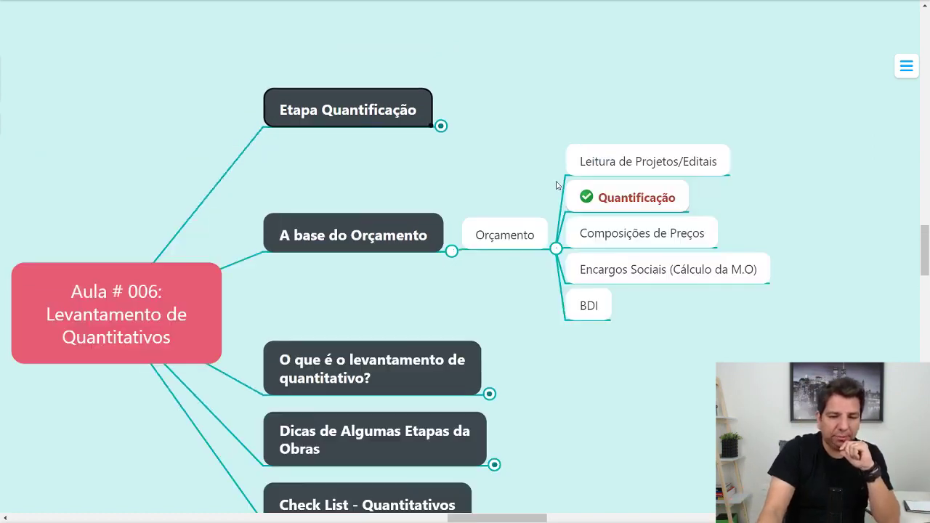
left_click_drag(704, 367, 579, 299)
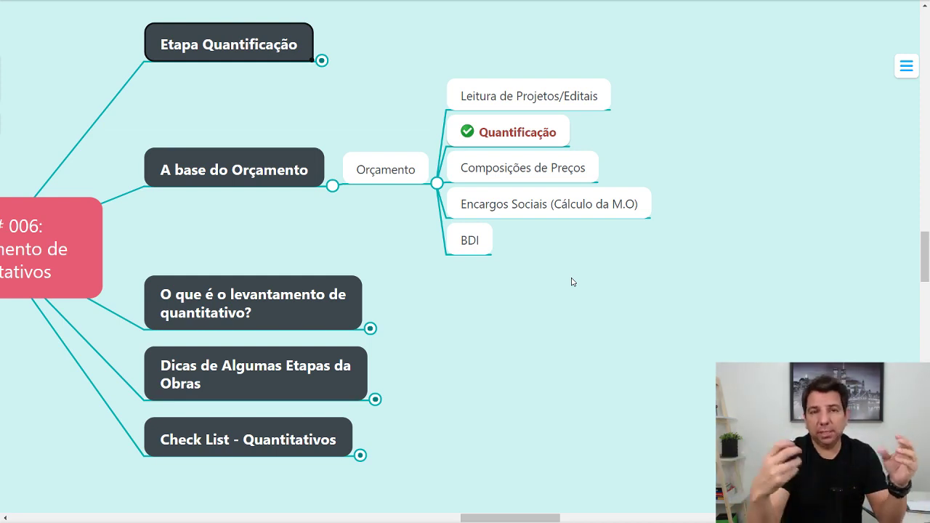
- Insert 'açã' before the final 'o' so the node reads 'Orçamentação'
double_click(417, 170)
left_click(411, 170)
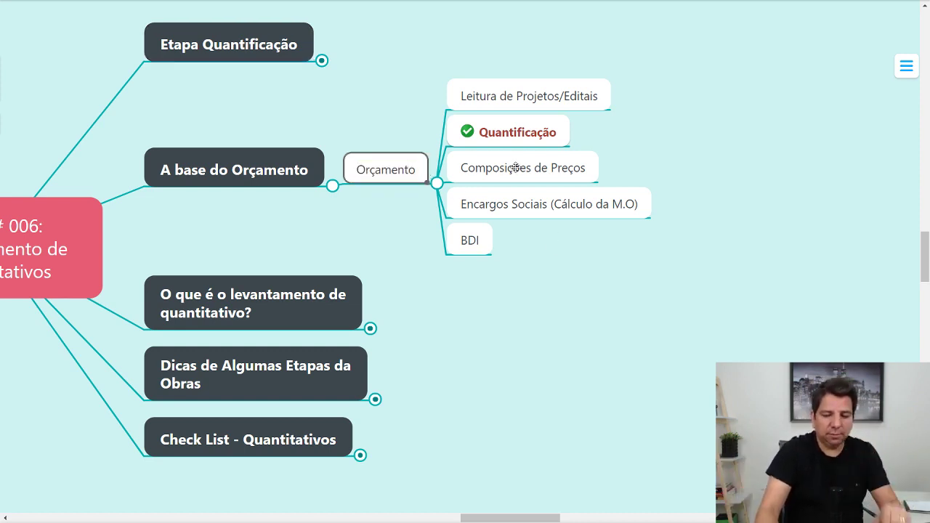
type("açã")
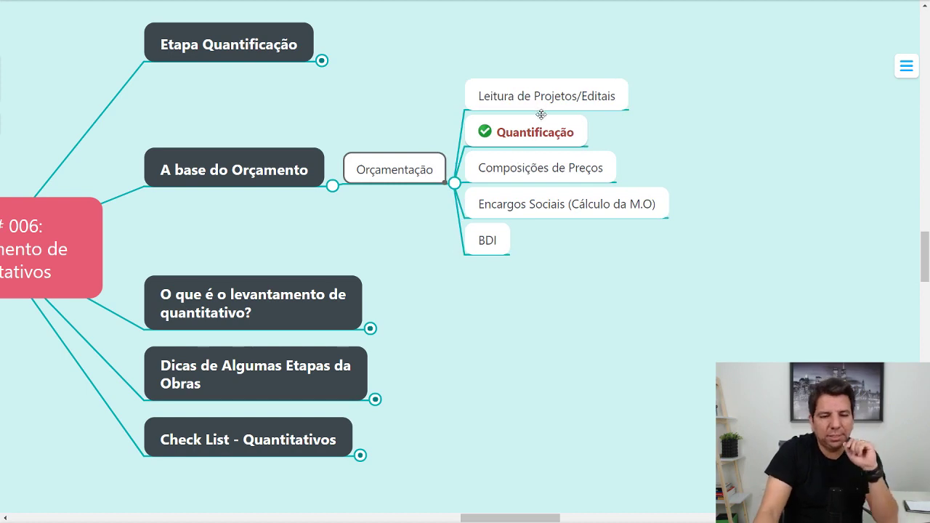
left_click(549, 105)
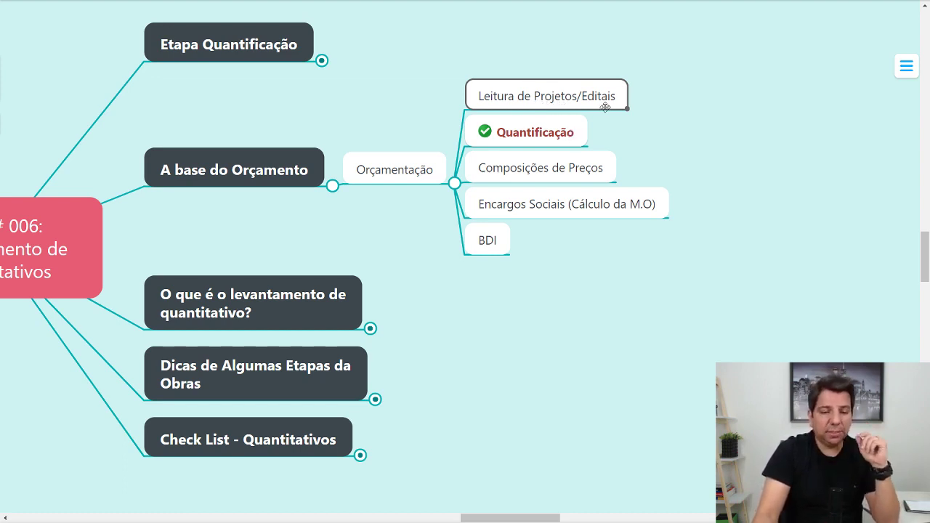
left_click(564, 126)
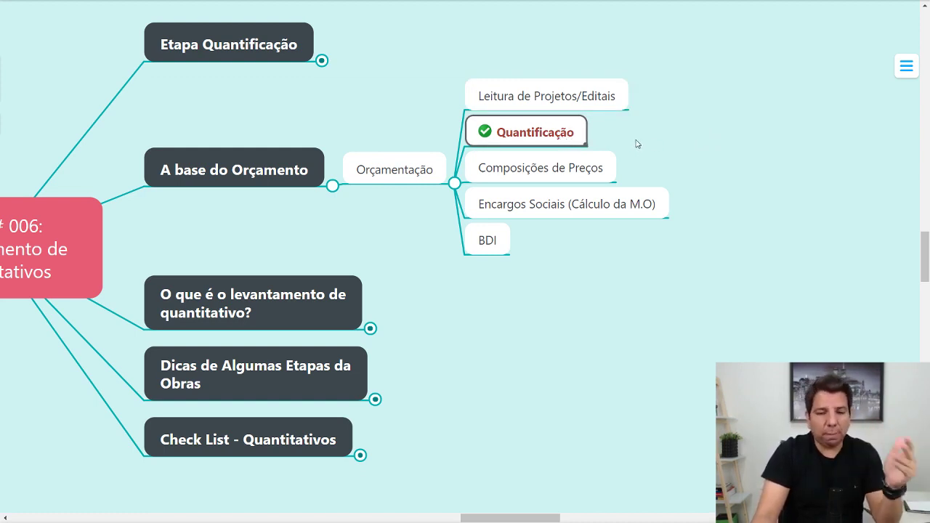
left_click(573, 170)
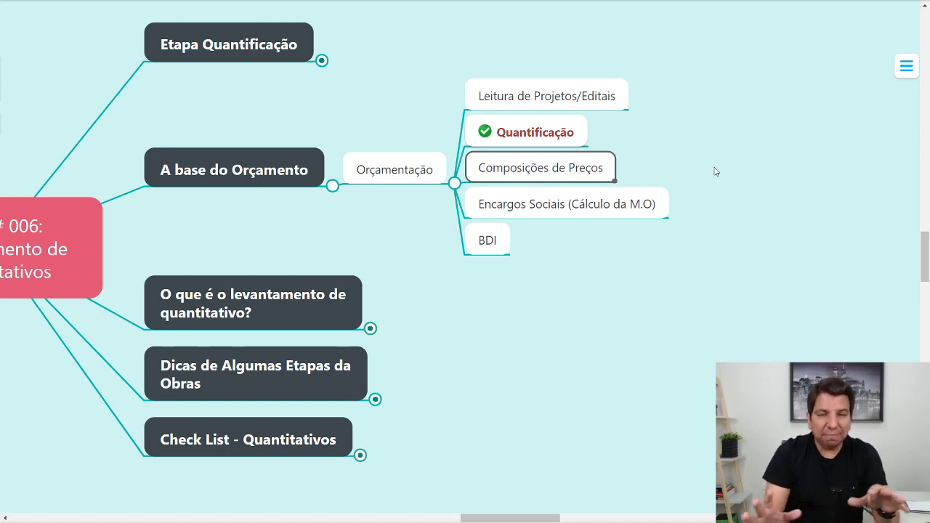
left_click(584, 203)
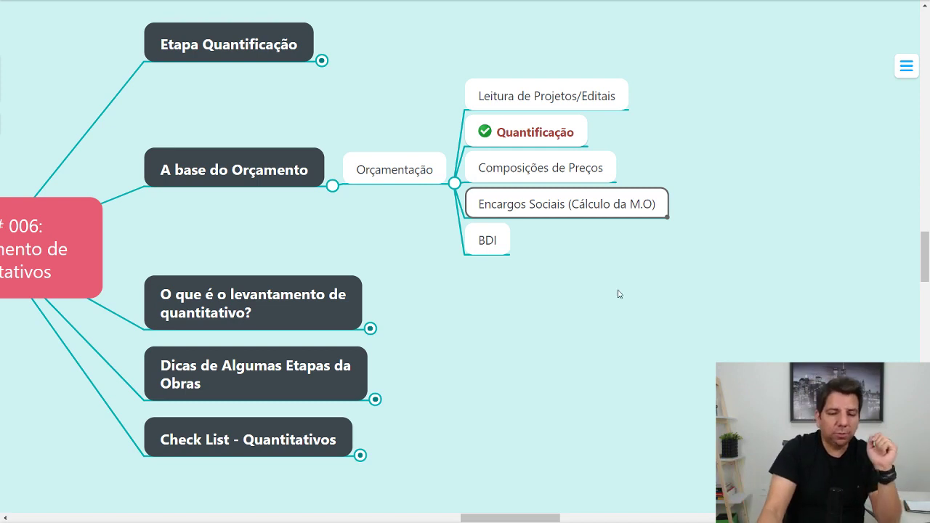
left_click(500, 242)
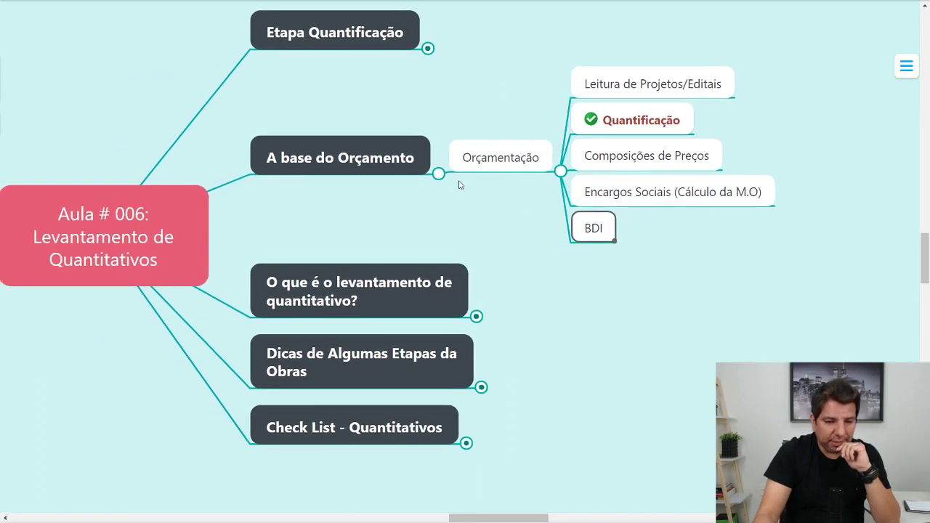
- Fold Orçamentação and unfold the 'O que é o levantamento de quantitativo?' notes and their follow-up
left_click(438, 175)
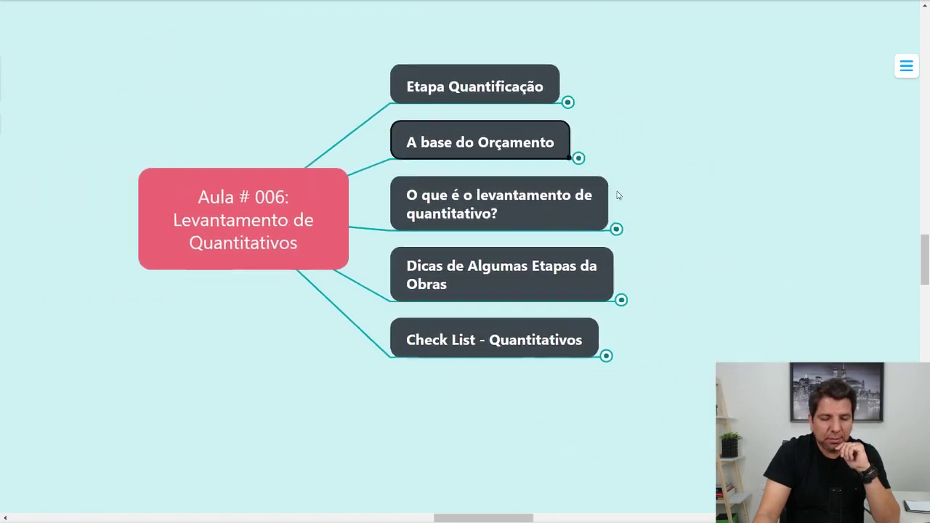
left_click(546, 245)
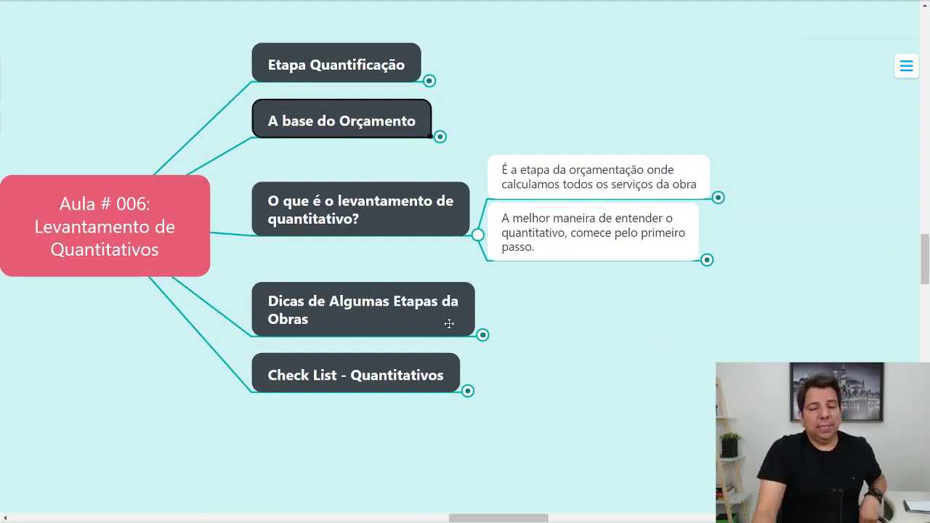
left_click_drag(615, 329, 553, 273)
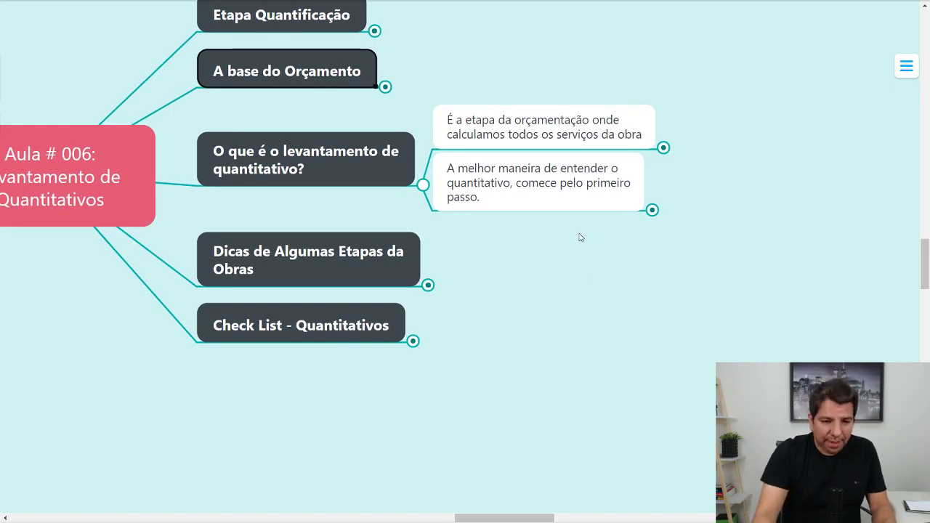
left_click(664, 148)
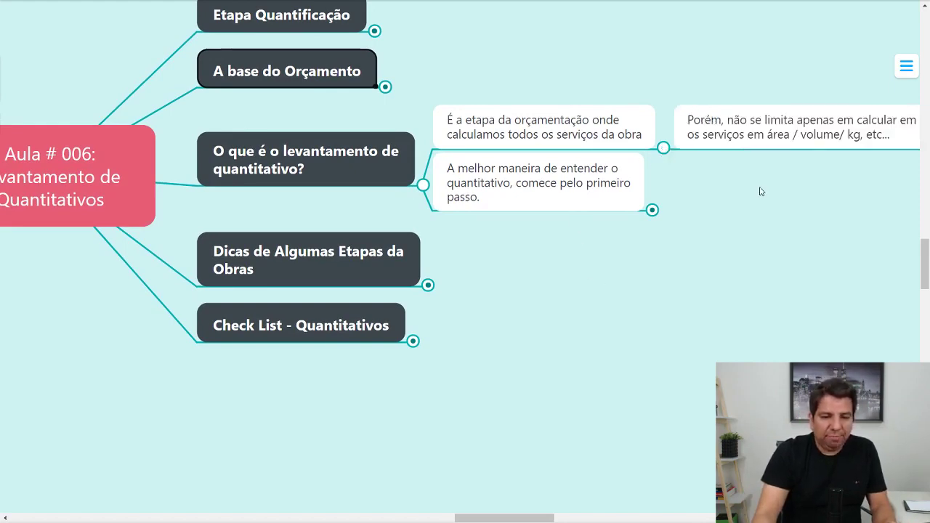
left_click_drag(761, 192, 540, 205)
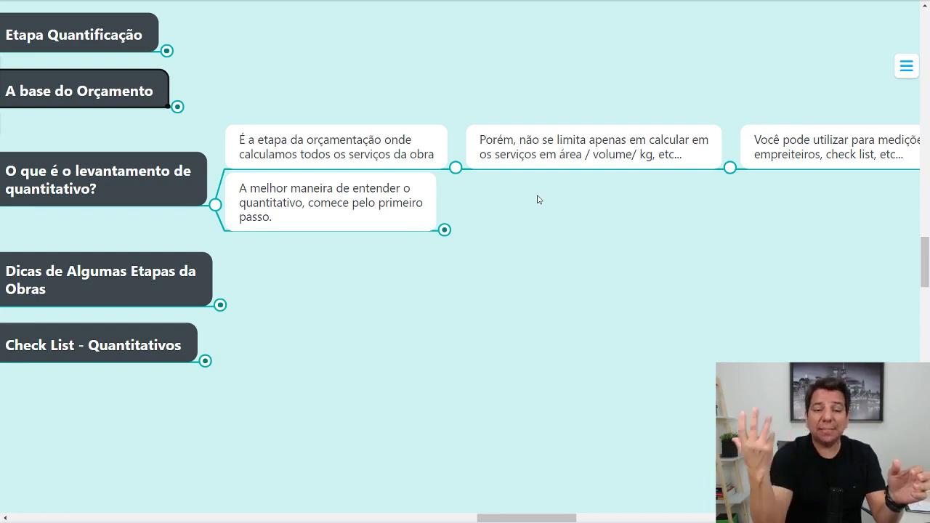
left_click_drag(739, 233, 613, 232)
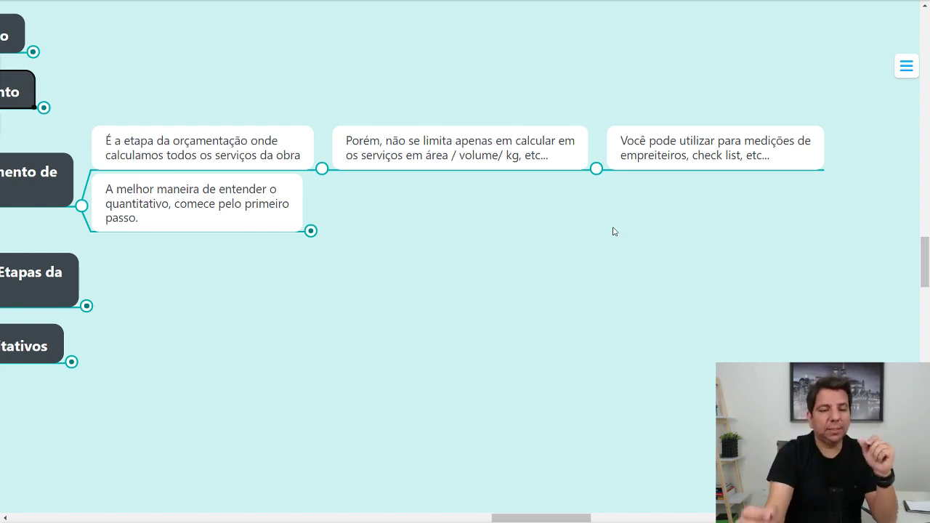
- Unfold the notes after 'A melhor maneira de entender o quantitativo' and pan to 'Código: 87491'
left_click(311, 232)
left_click_drag(463, 303, 522, 296)
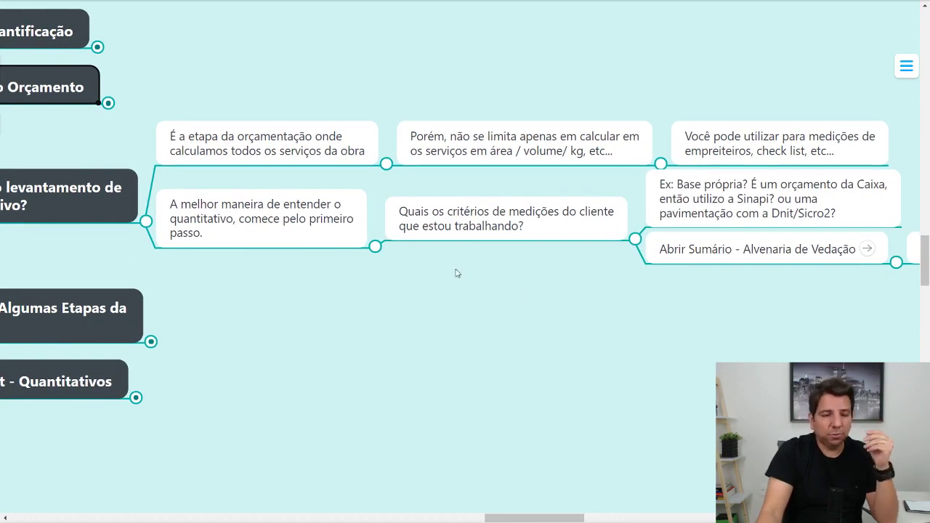
left_click_drag(318, 272, 330, 235)
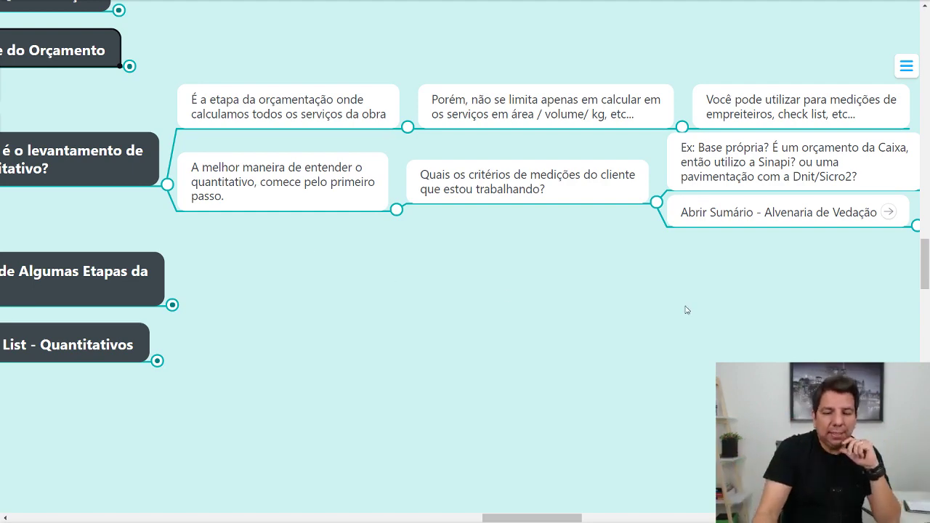
left_click_drag(686, 311, 596, 324)
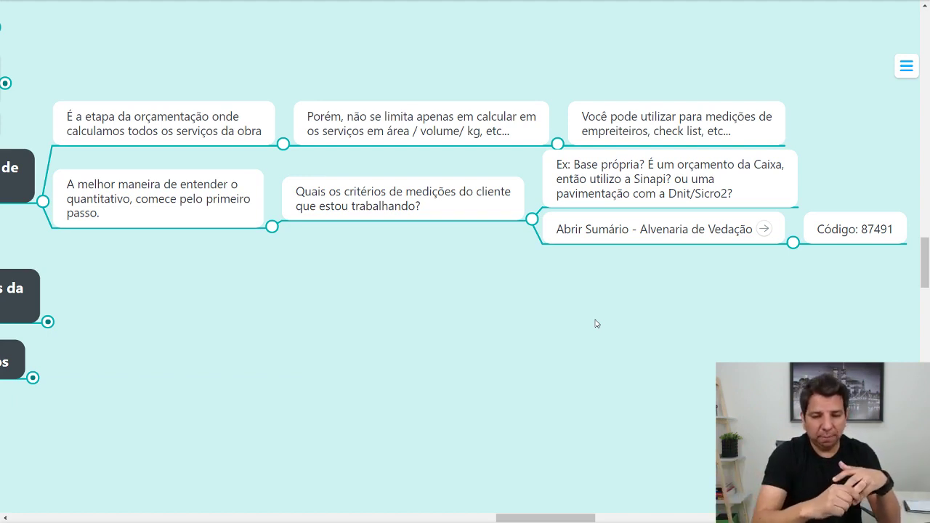
left_click(604, 225)
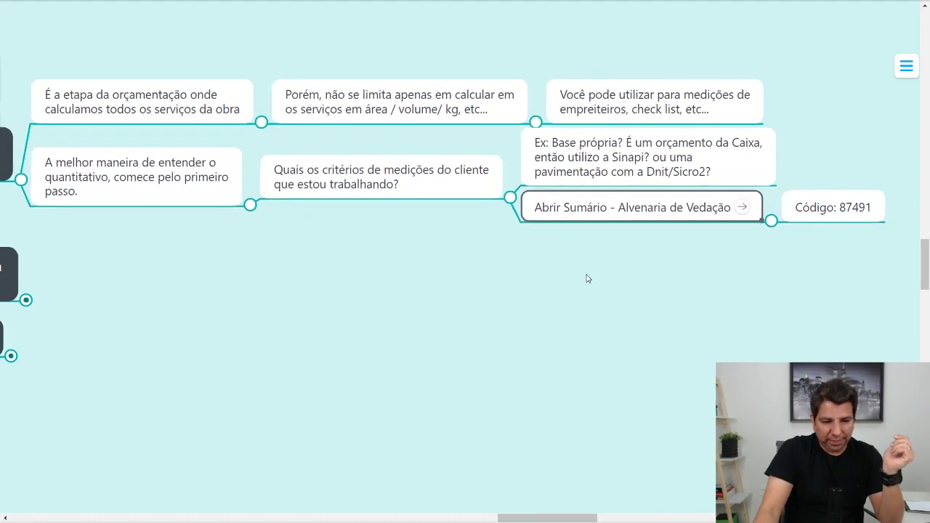
key("F11")
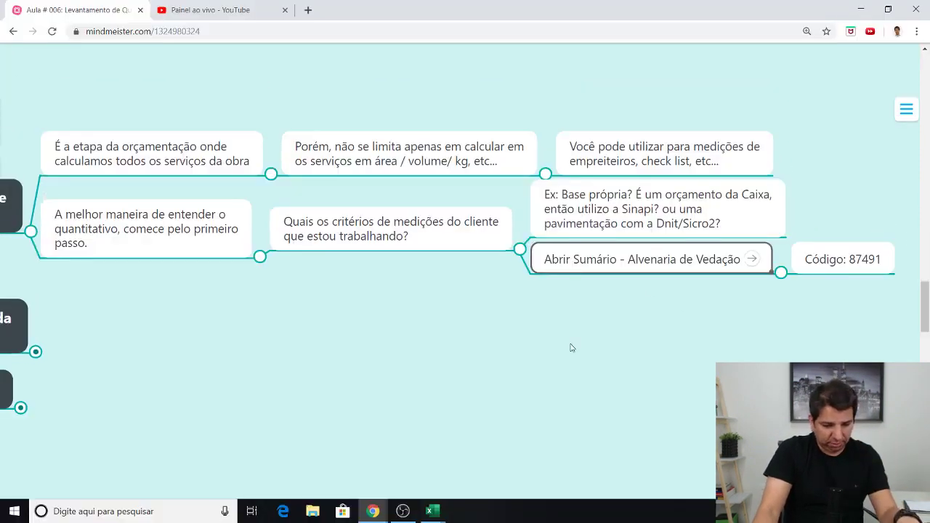
left_click(440, 453)
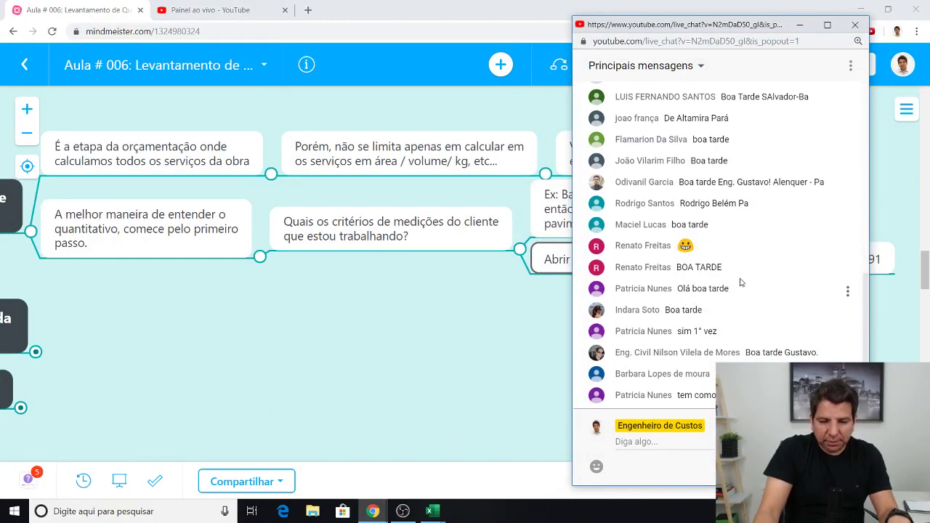
scroll(734, 281, "up", 1)
scroll(734, 281, "up", 1)
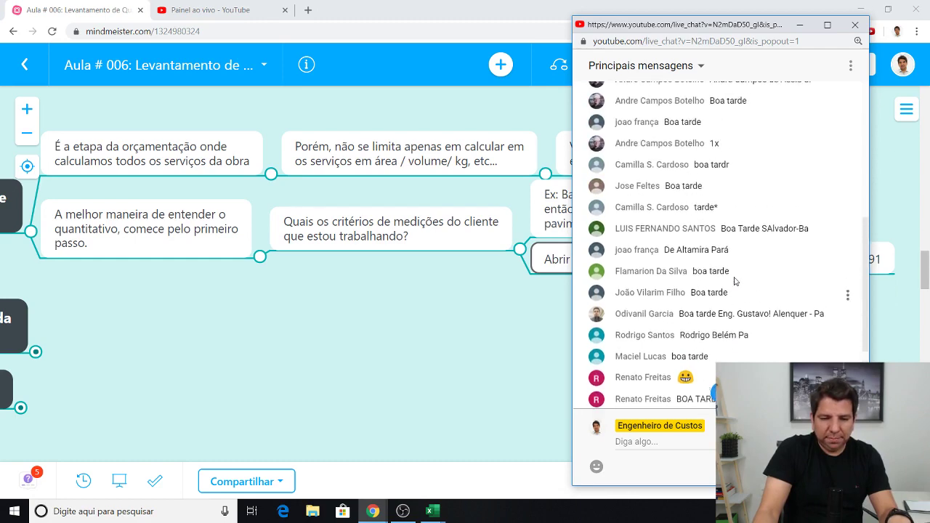
scroll(735, 281, "up", 2)
scroll(734, 281, "down", 4)
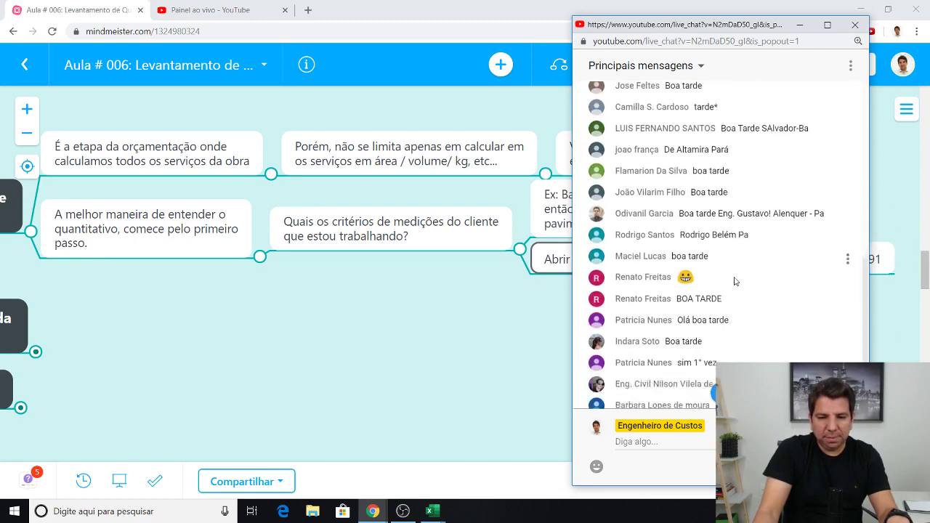
left_click(799, 25)
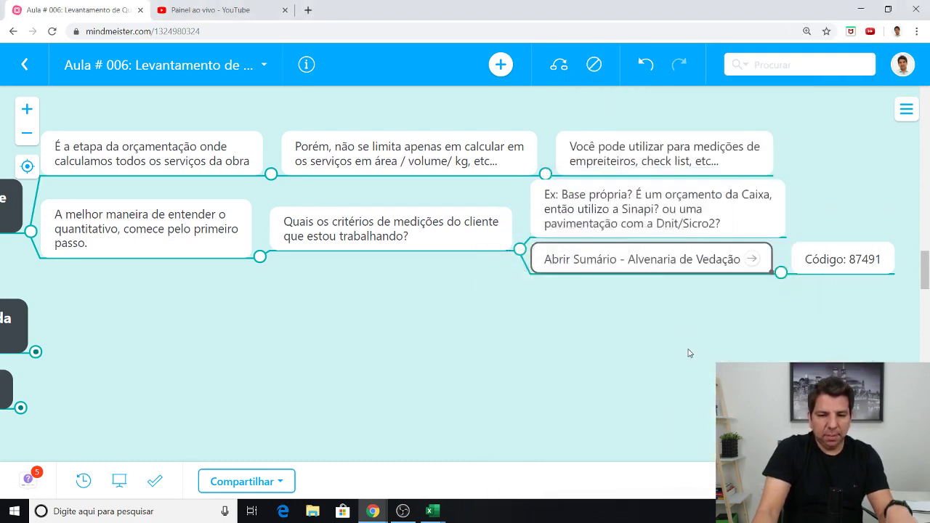
key("F11")
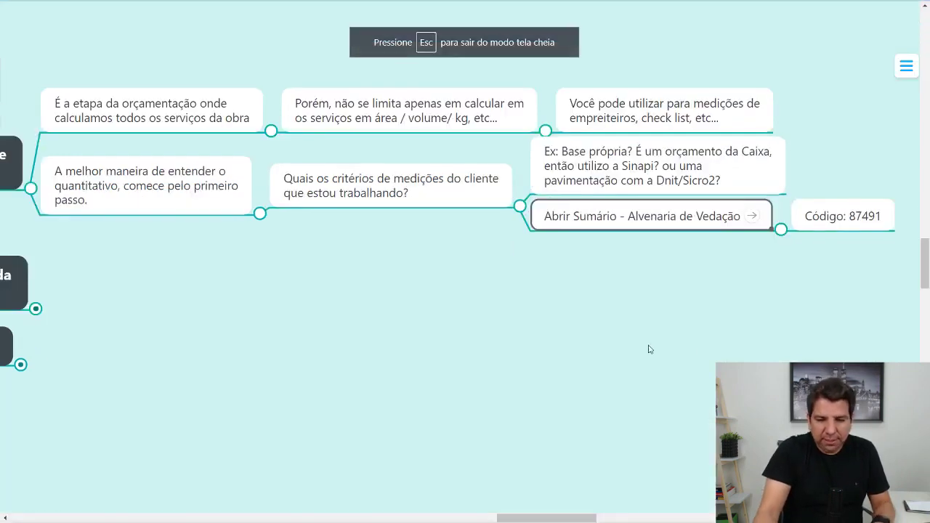
- Open the SINAPI Alvenaria de Vedação PDF from the Abrir Sumário link in a new tab
left_click(664, 277)
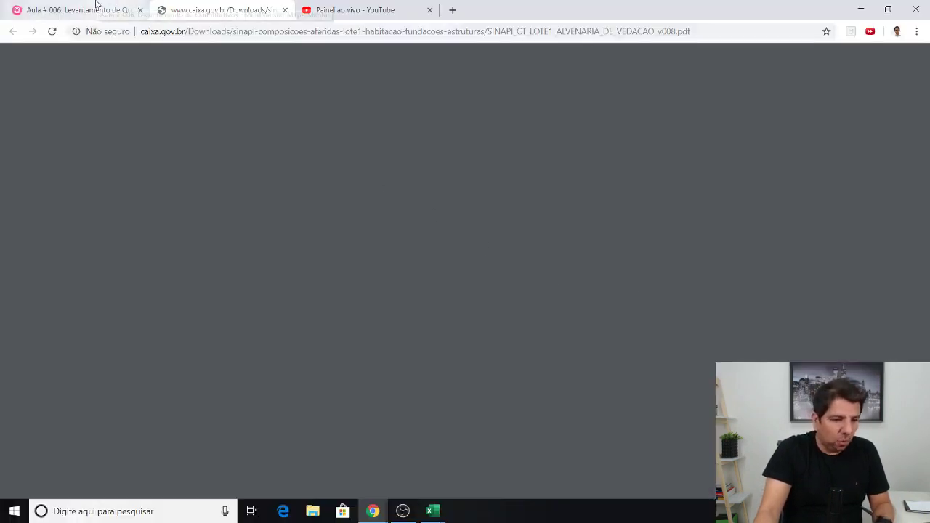
left_click(133, 3)
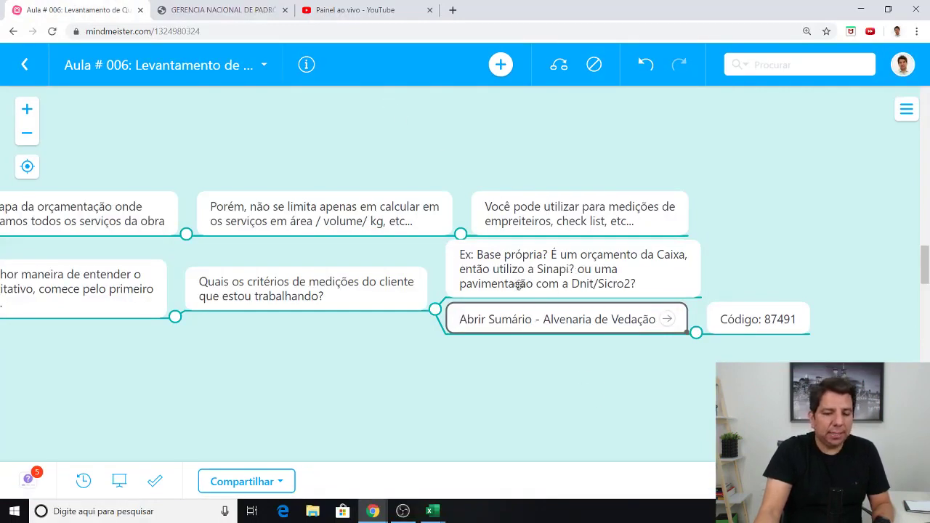
left_click(232, 9)
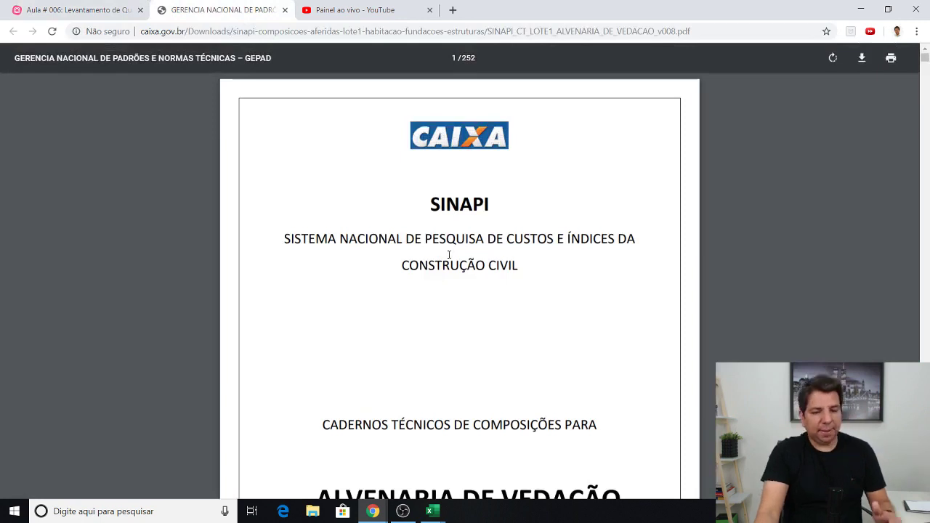
scroll(482, 259, "down", 1)
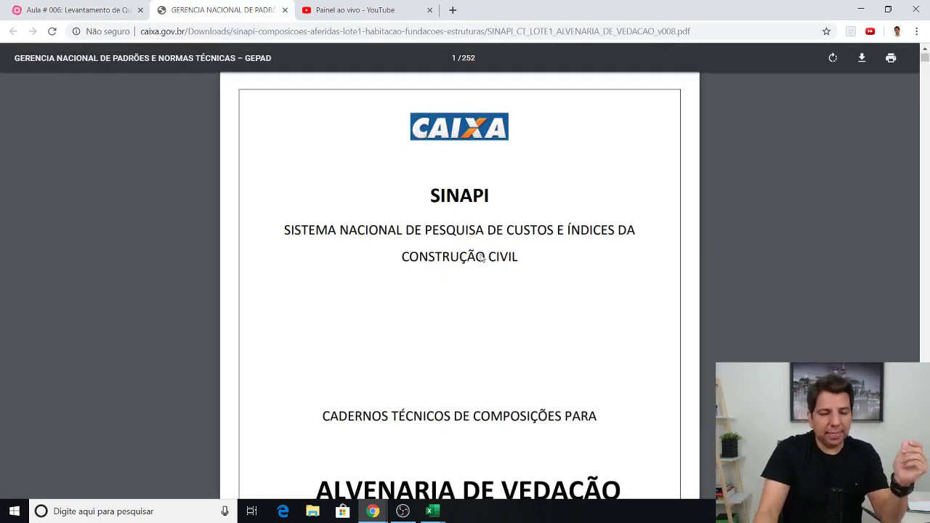
scroll(436, 240, "down", 3)
- Copy the number 87491 from the 'Código: 87491' node text
left_click(94, 9)
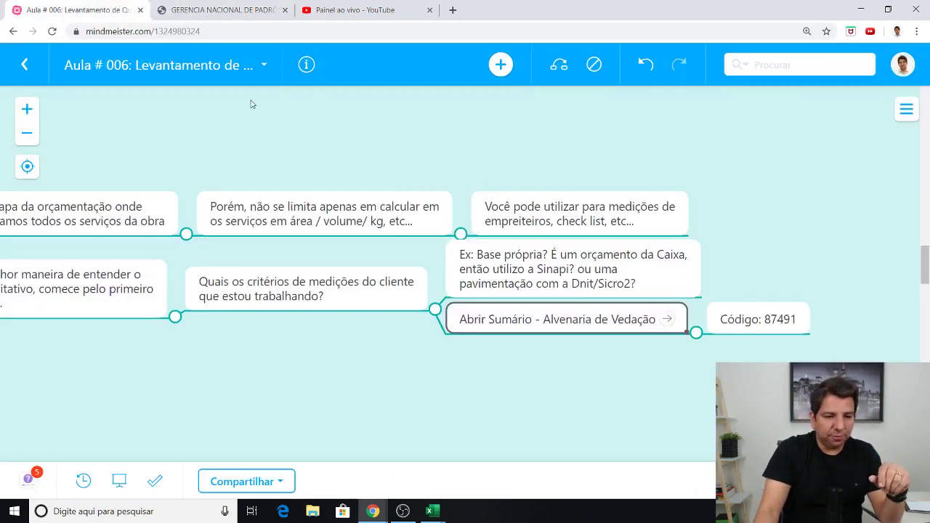
left_click(789, 318)
left_click(789, 318)
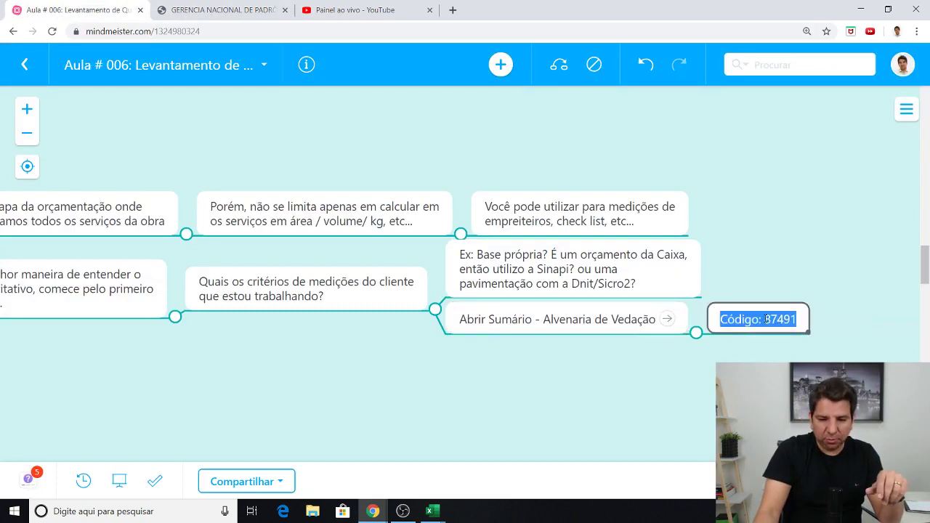
left_click_drag(765, 319, 806, 320)
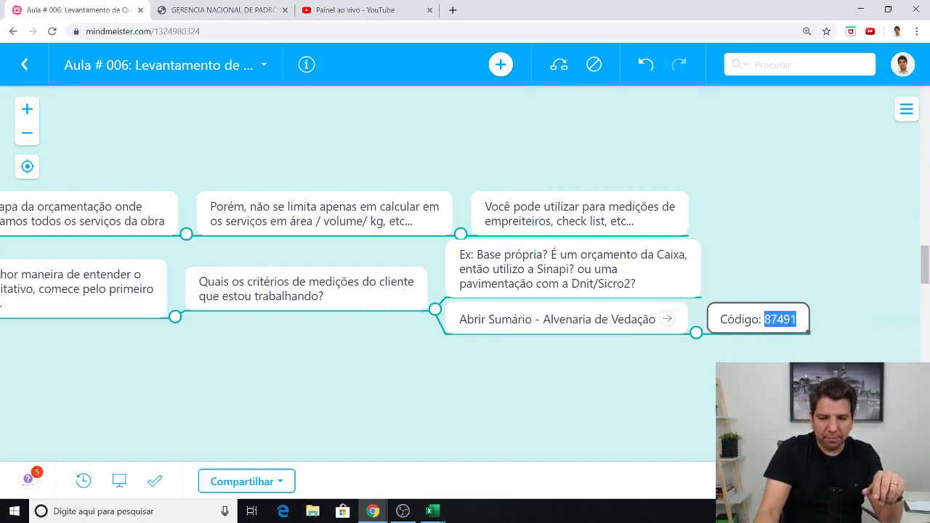
right_click(789, 324)
left_click(788, 175)
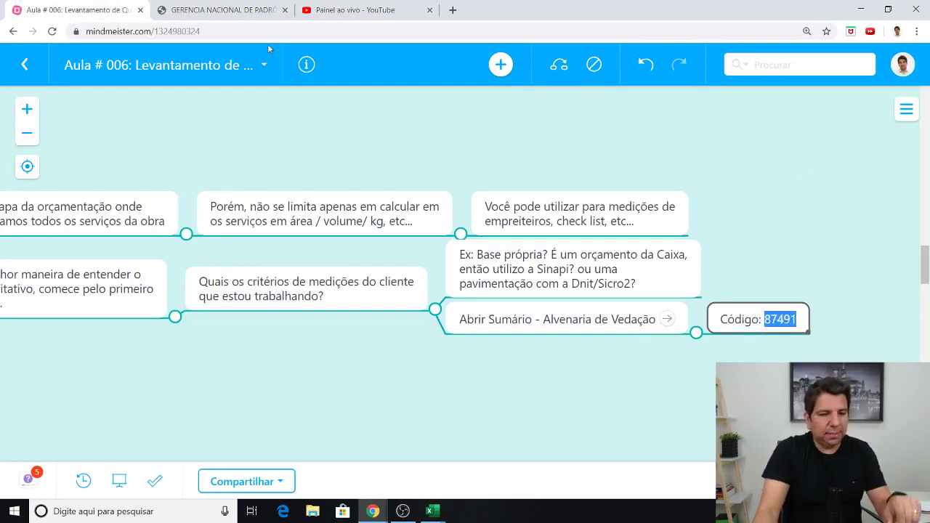
- Search the SINAPI PDF for 87491 and jump to the second match on page 145
left_click(215, 9)
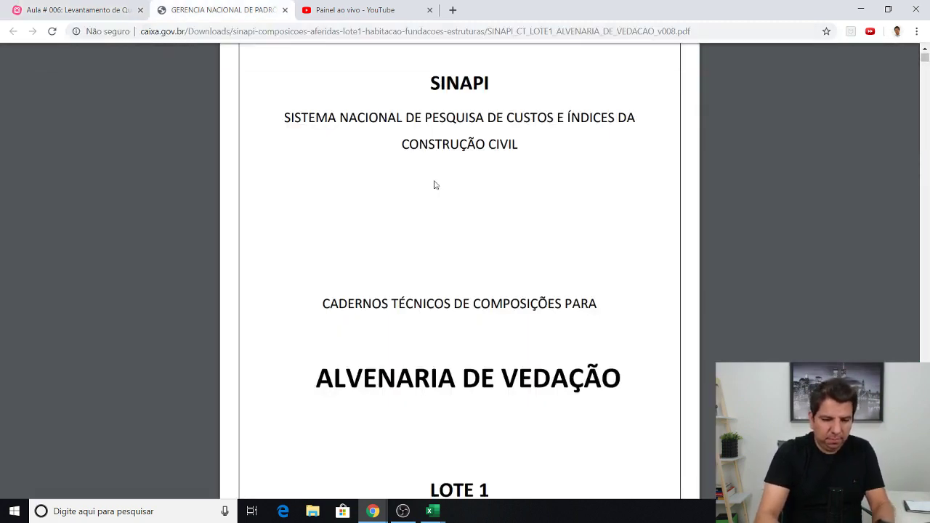
key("ctrl+f")
type("87491")
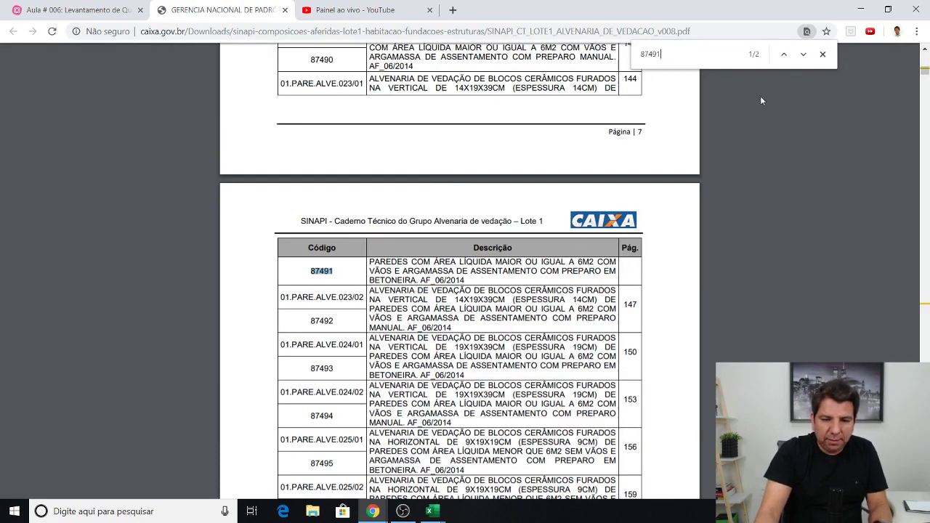
left_click(803, 55)
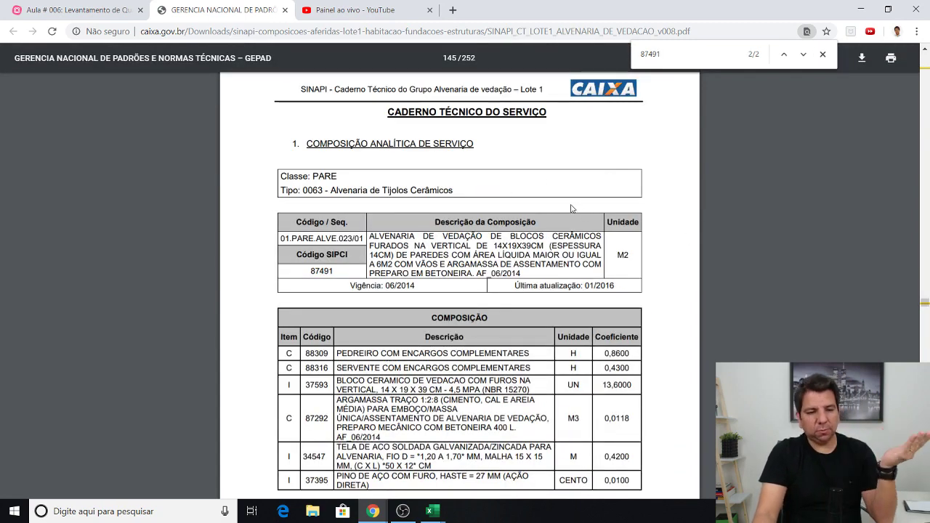
- Highlight the 'Classe: PARE' text and code 87491 on page 145 to verify the composition
scroll(491, 215, "up", 1, "ctrl")
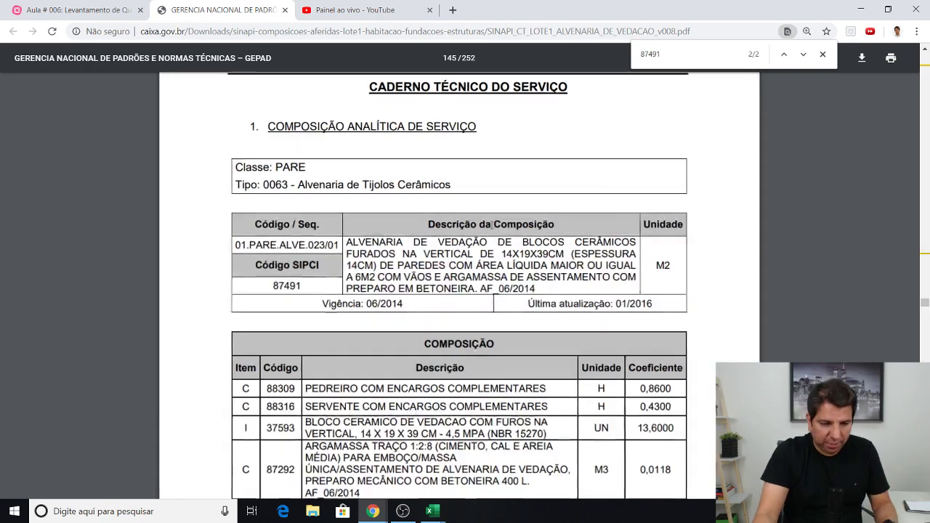
scroll(490, 219, "up", 1, "ctrl")
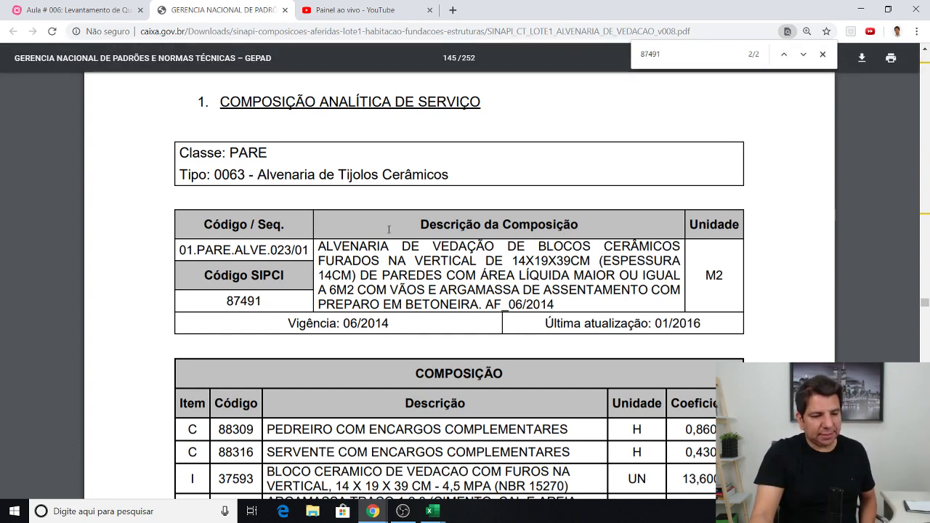
left_click_drag(228, 151, 339, 171)
left_click(286, 151)
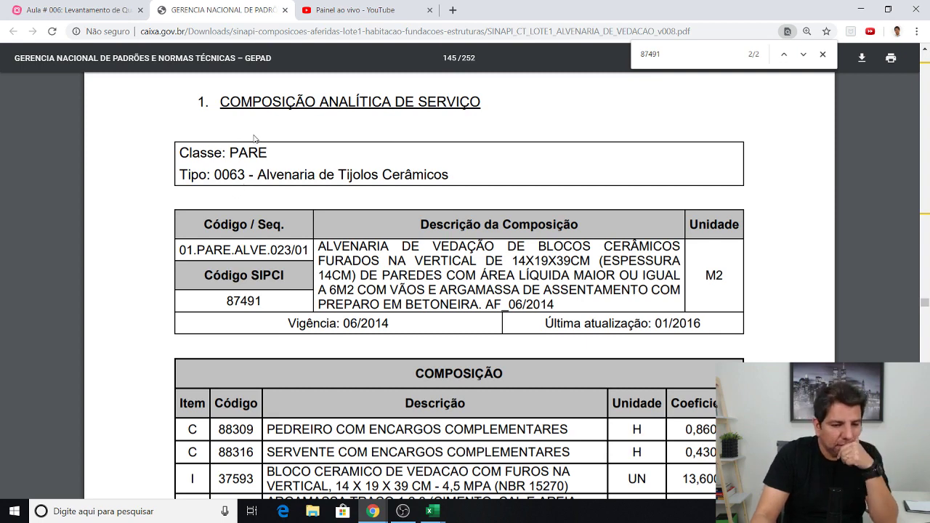
scroll(419, 181, "down", 1)
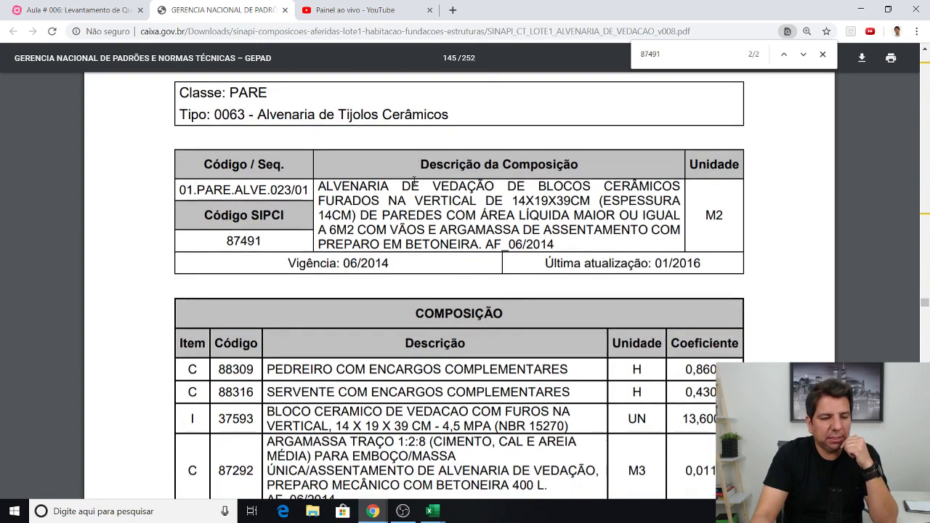
scroll(419, 181, "down", 2)
left_click_drag(247, 186, 261, 181)
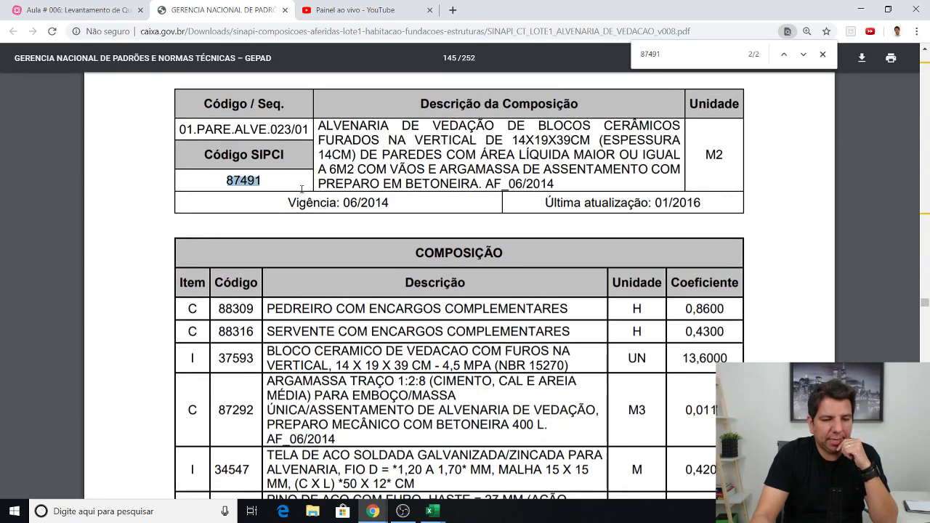
left_click(430, 148)
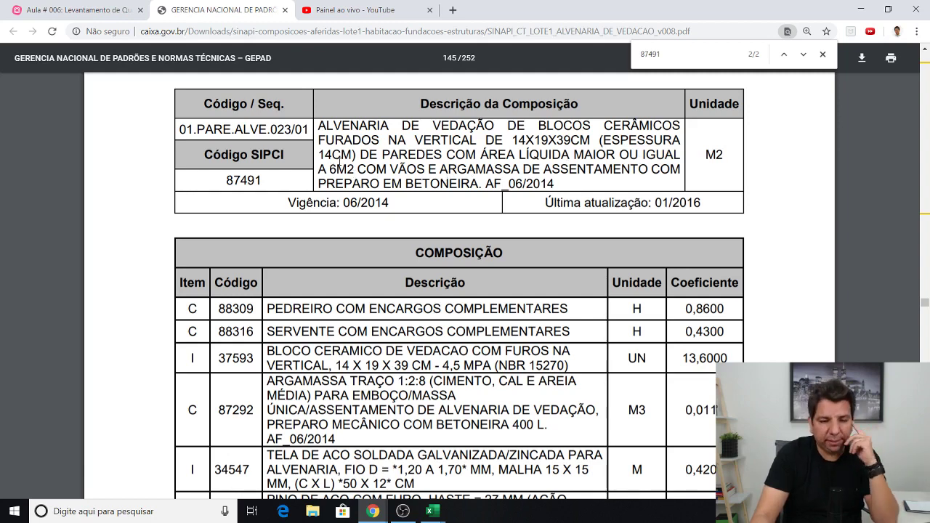
- Scroll past the composition table to the page 145 decision flowchart
scroll(368, 191, "down", 1)
scroll(369, 192, "up", 1)
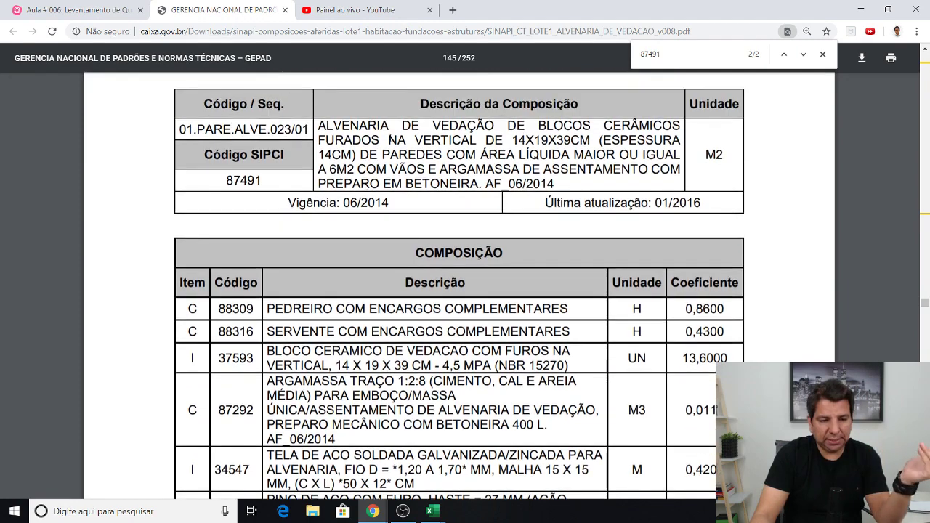
scroll(375, 195, "down", 2)
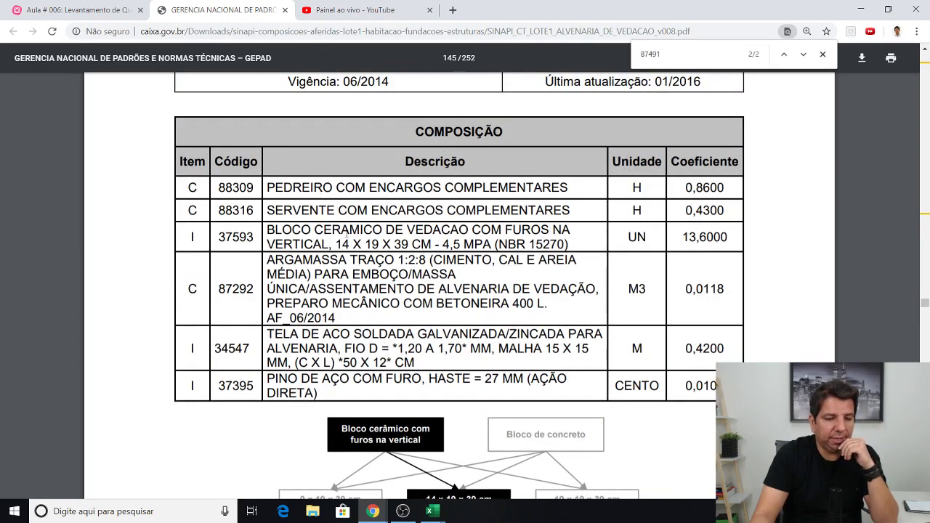
scroll(352, 191, "down", 1)
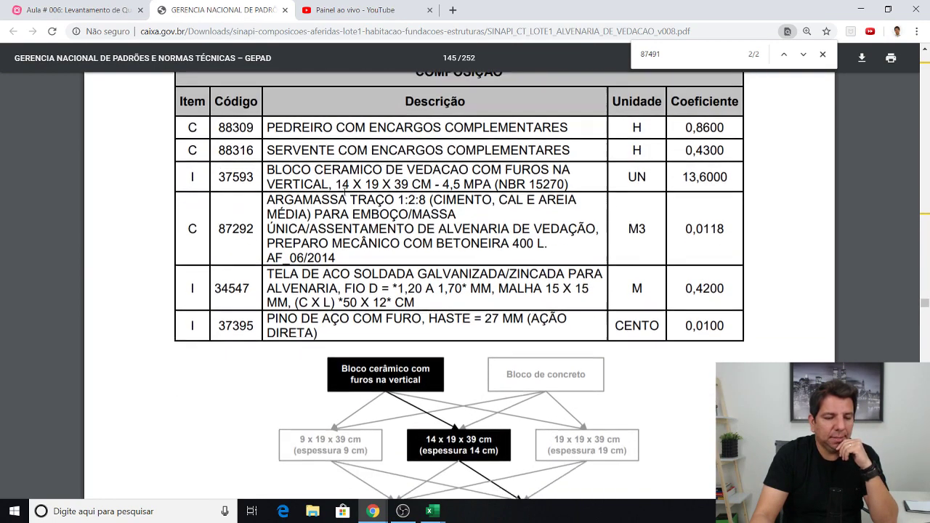
scroll(334, 195, "down", 2)
scroll(313, 198, "down", 1)
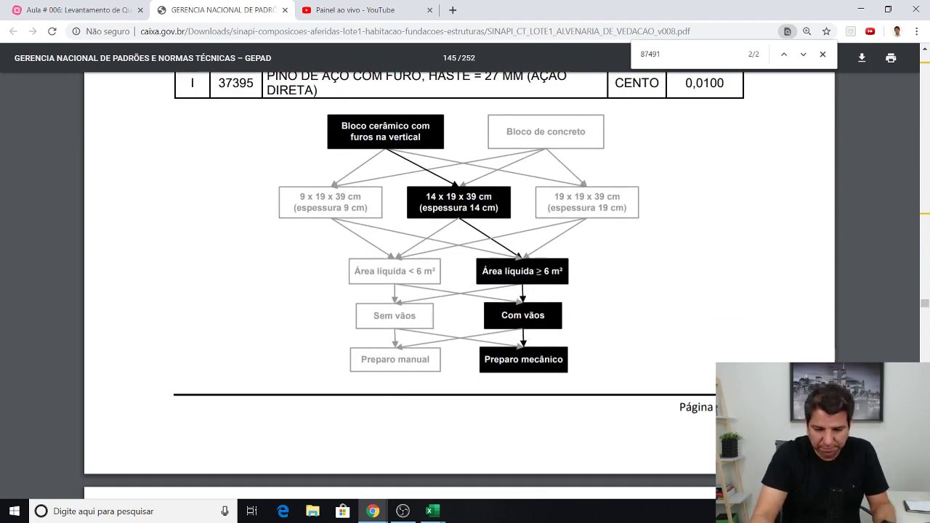
- Zoom in and scroll to '2. Itens e suas características' on the next page
key("ctrl+plus")
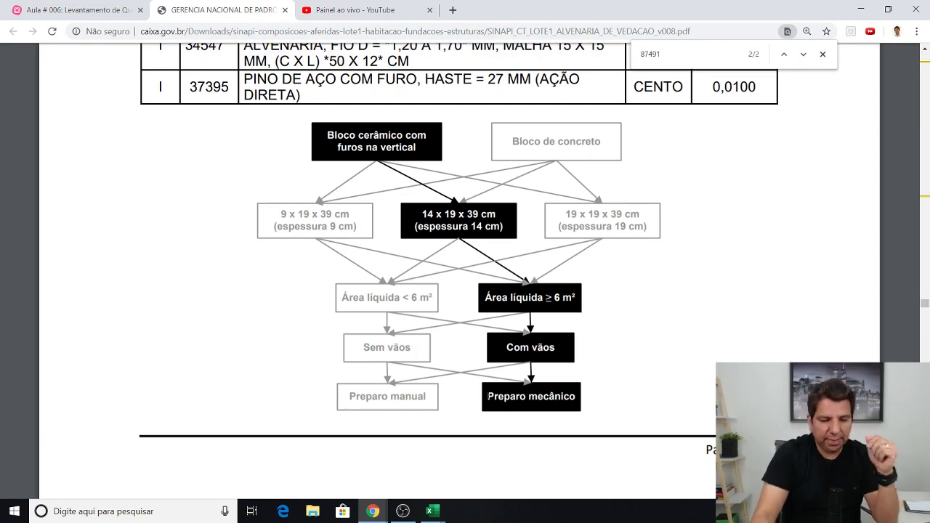
scroll(431, 336, "up", 1)
scroll(431, 336, "up", 1)
scroll(425, 291, "up", 2)
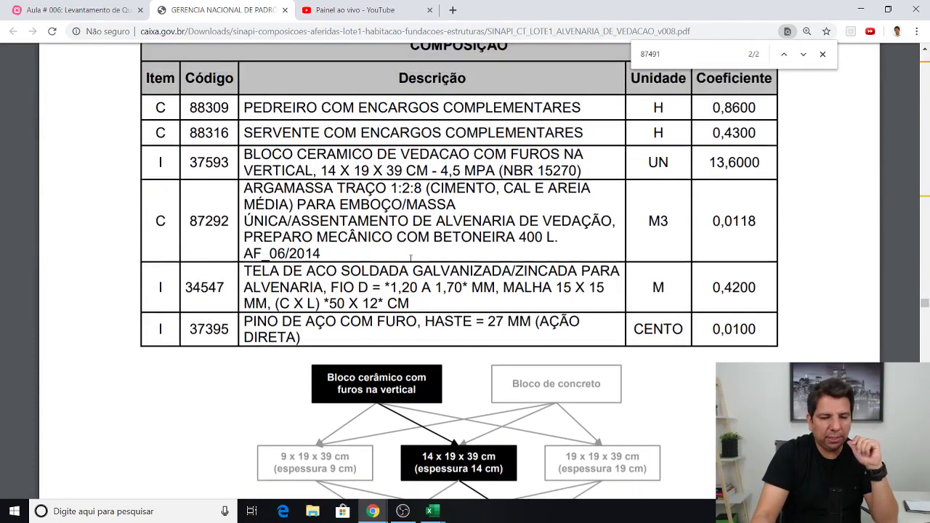
scroll(422, 242, "down", 2)
scroll(422, 242, "down", 3)
scroll(415, 237, "down", 3)
- Scroll to section 4 and highlight the 'Critérios para quantificação dos serviços' heading
scroll(404, 230, "down", 3)
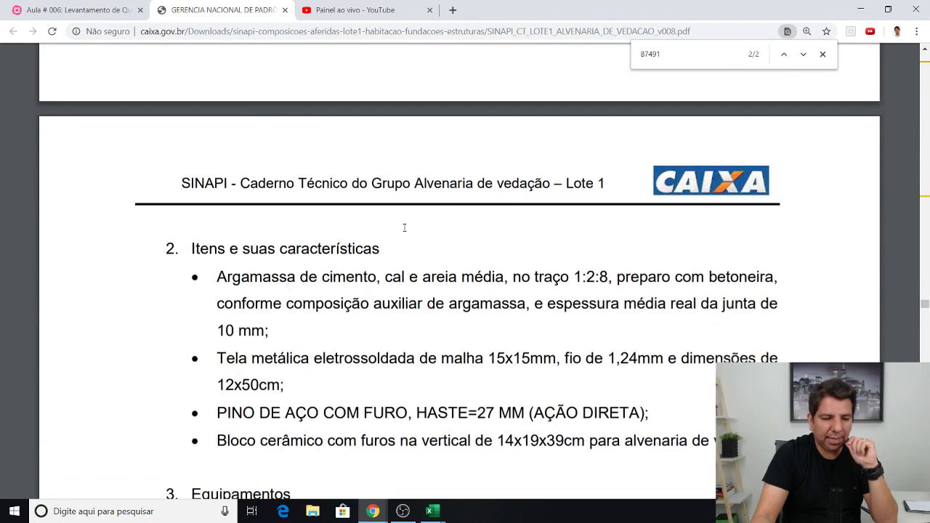
scroll(405, 229, "down", 1)
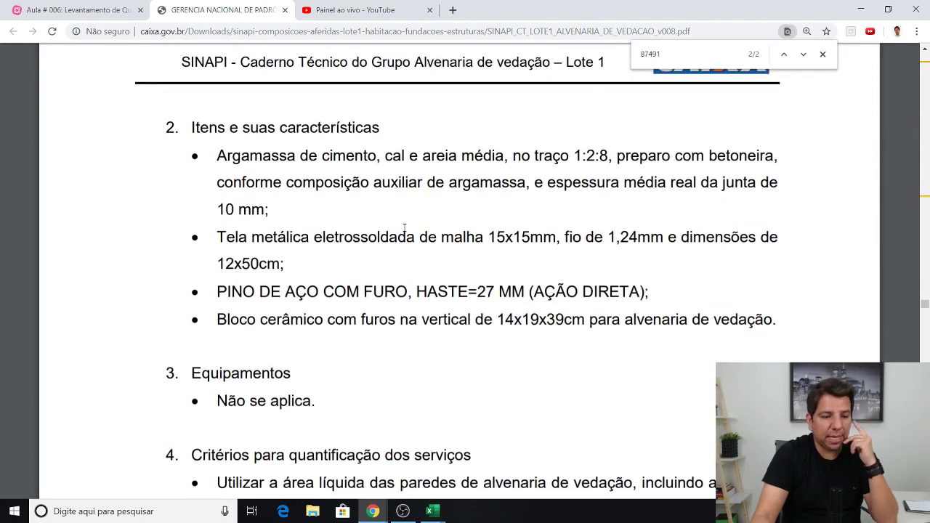
scroll(347, 140, "down", 1)
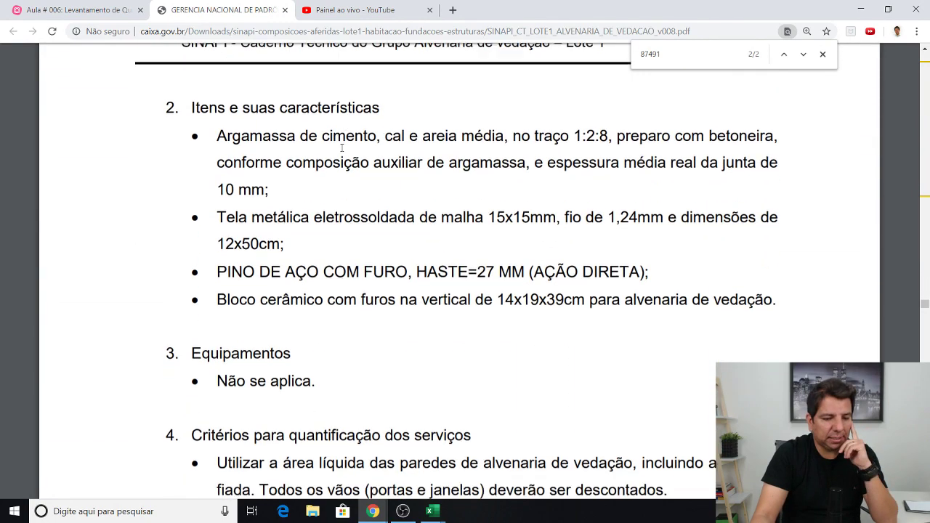
scroll(330, 171, "down", 2)
scroll(338, 192, "down", 2)
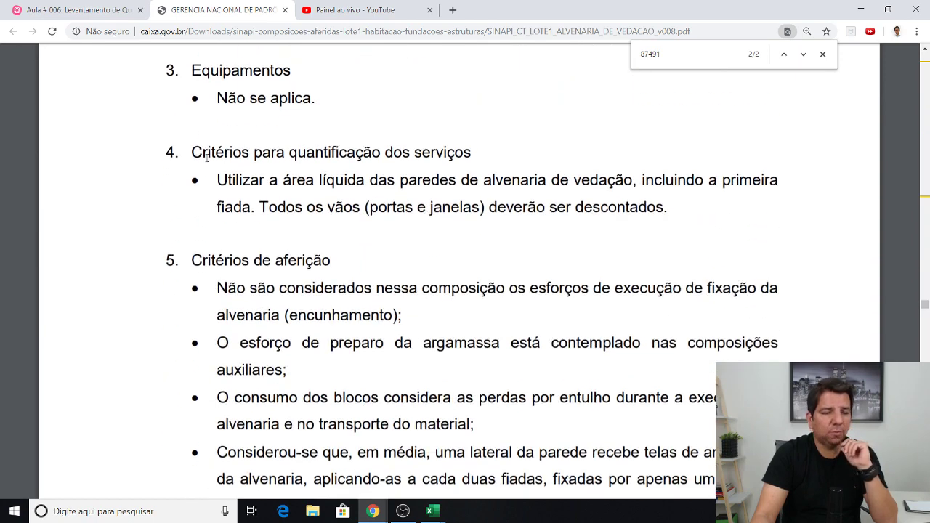
left_click_drag(195, 152, 471, 152)
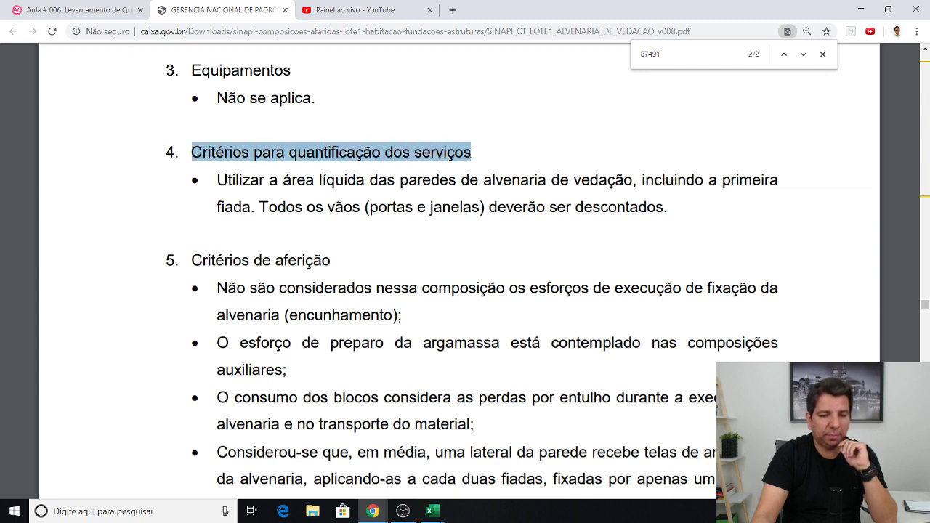
left_click(456, 240)
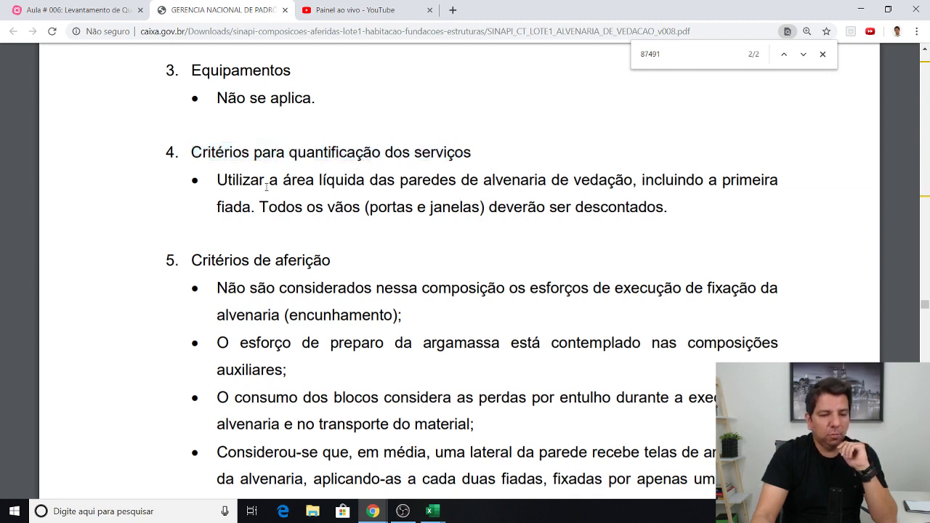
- Highlight the net wall area rule and the sentence that all openings are deducted
left_click_drag(227, 179, 629, 181)
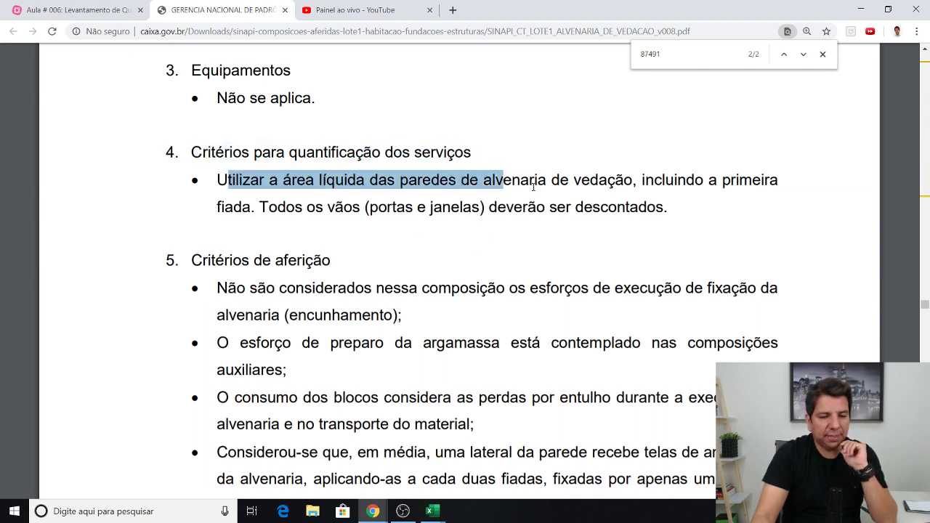
left_click(679, 186)
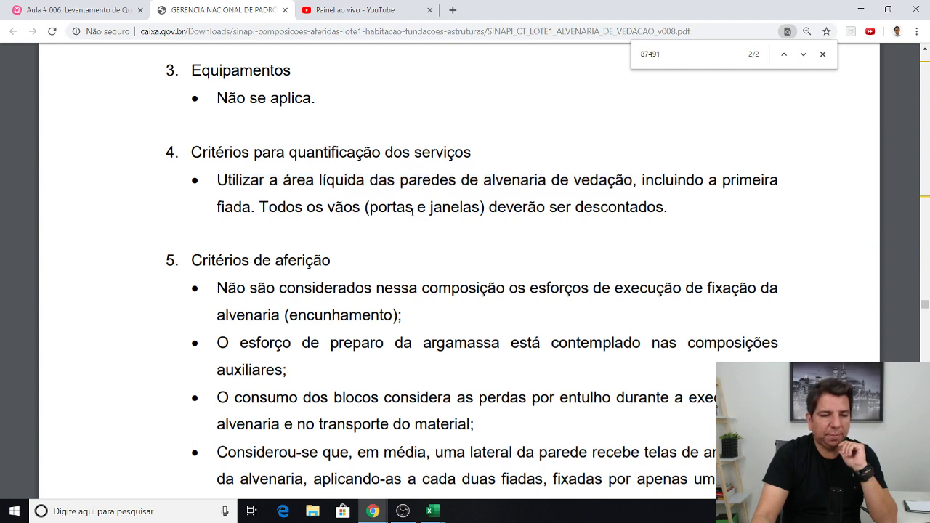
left_click_drag(256, 207, 666, 211)
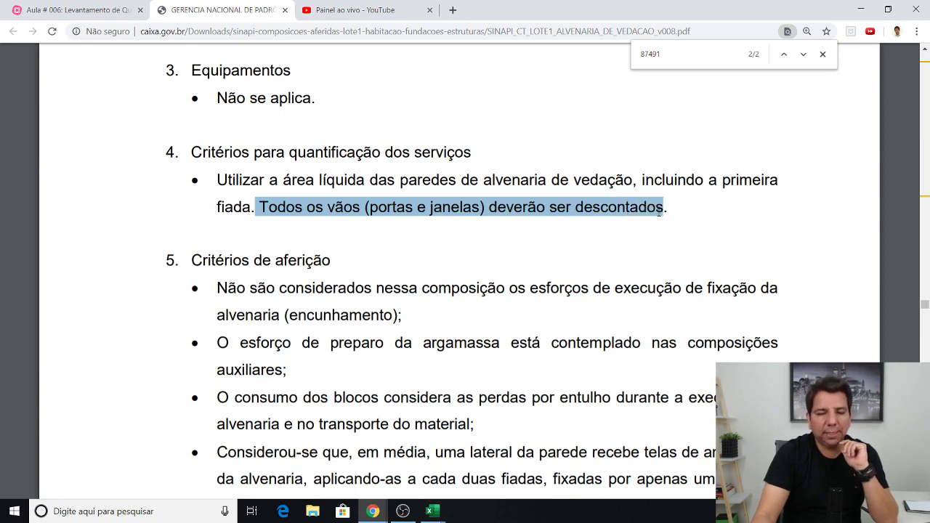
left_click(453, 208)
- Capture item 4's text with Lightshot, boxing the openings sentence and underlining 'deverão ser descontados' in red
key("Print")
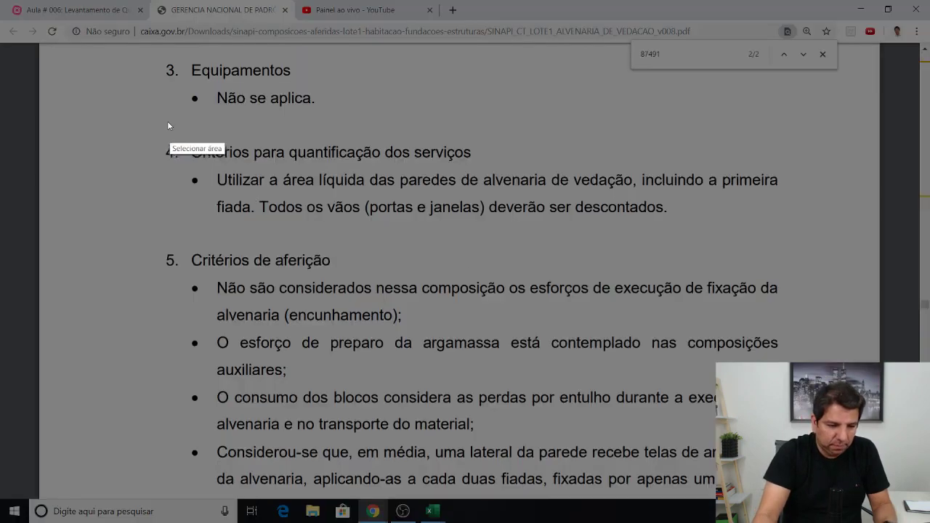
left_click_drag(109, 102, 806, 250)
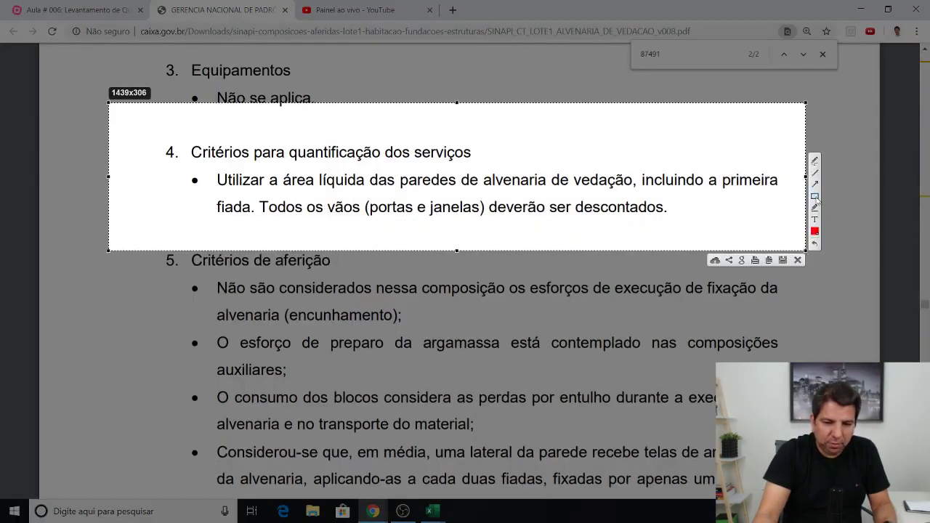
mouse_move(247, 191)
left_mouse_down()
mouse_move(682, 235)
mouse_move(675, 233)
left_mouse_up()
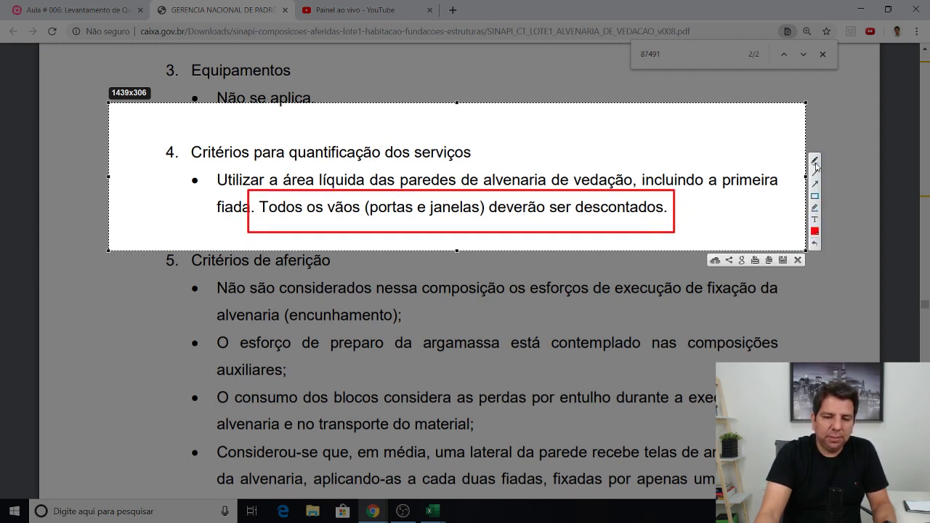
left_click_drag(489, 212, 672, 219)
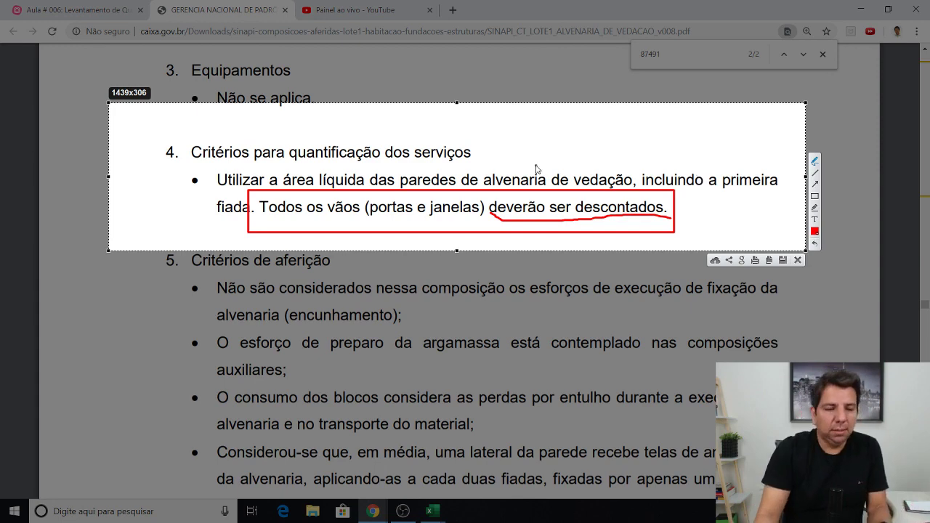
key("ctrl+c")
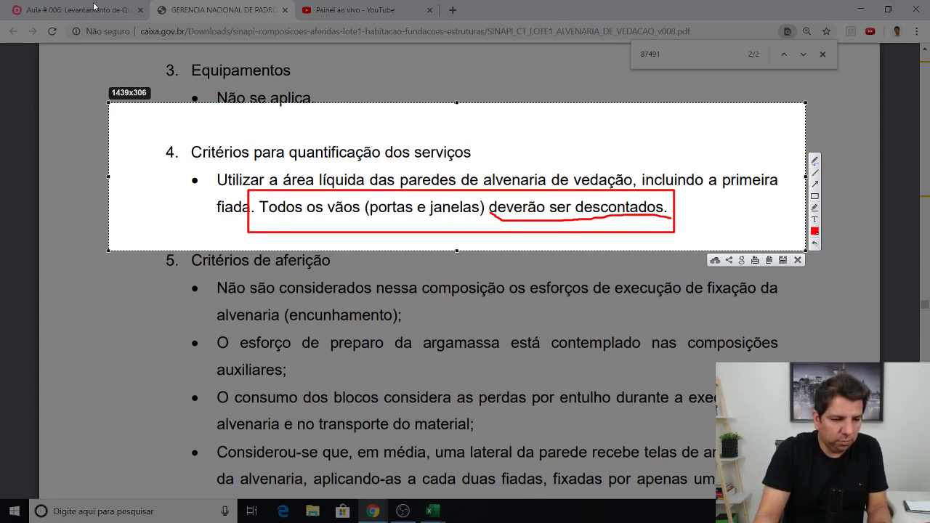
- Return to the SINAPI PDF and scroll up to composition 87491's page header
key("ctrl+1")
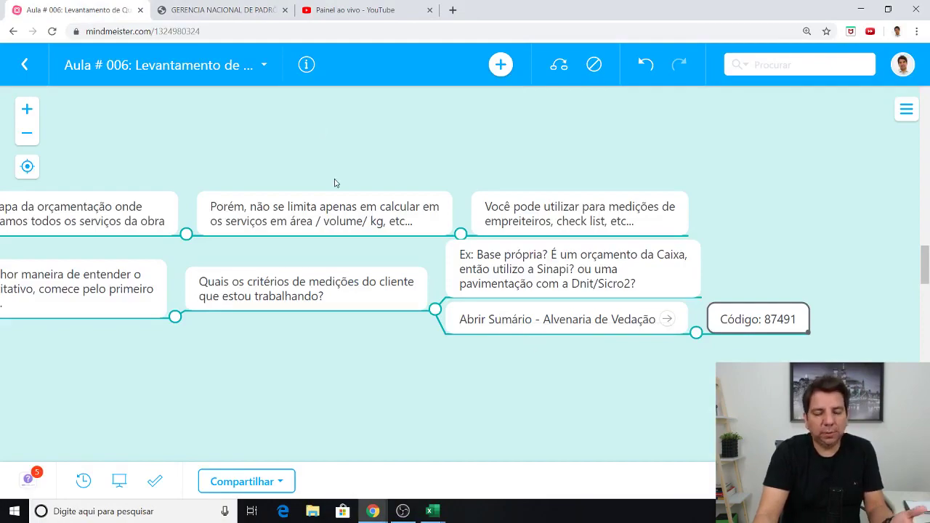
left_click(229, 13)
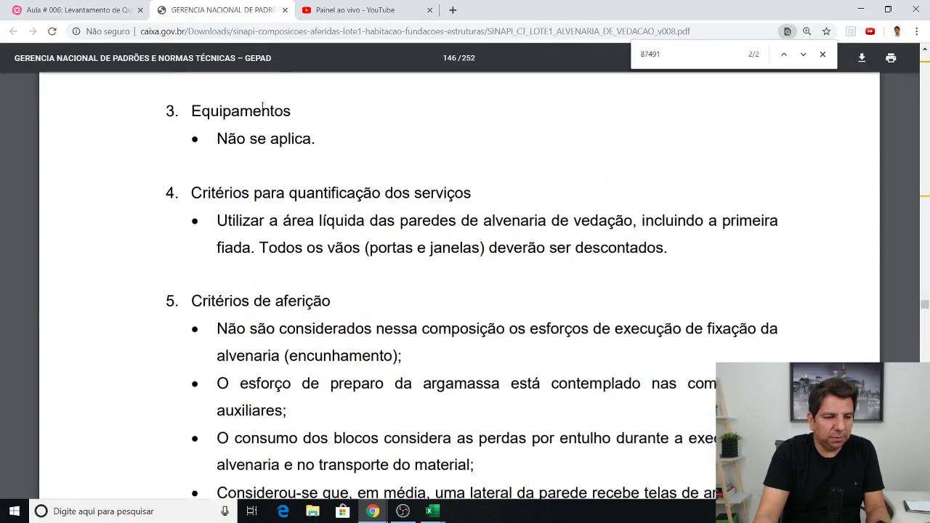
scroll(262, 109, "up", 7)
scroll(275, 111, "up", 8)
scroll(275, 110, "up", 5)
scroll(275, 111, "up", 2)
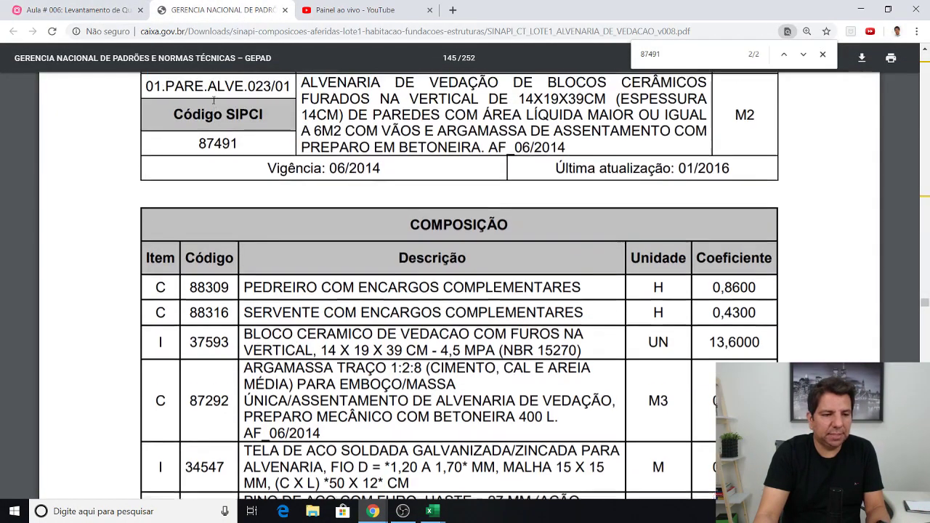
scroll(307, 206, "up", 4)
scroll(307, 205, "up", 4)
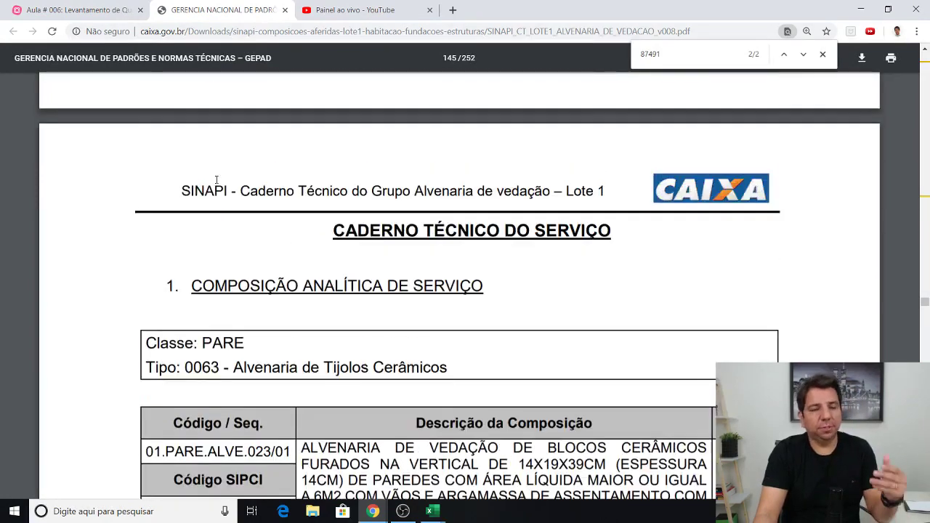
- Go back to the lesson map full screen, collapsing then re-expanding the 'Código: 87491' topic
left_click(56, 6)
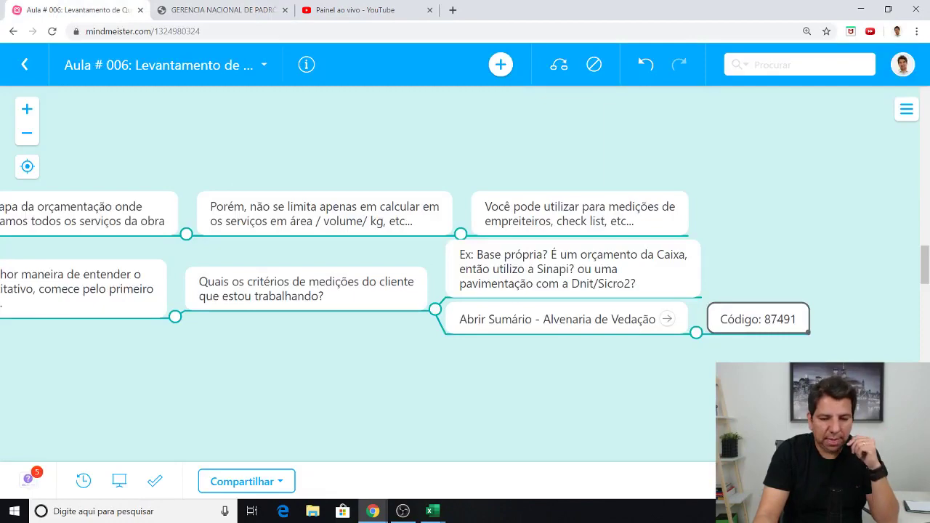
mouse_move(693, 362)
left_mouse_down()
mouse_move(737, 337)
mouse_move(696, 285)
left_mouse_up()
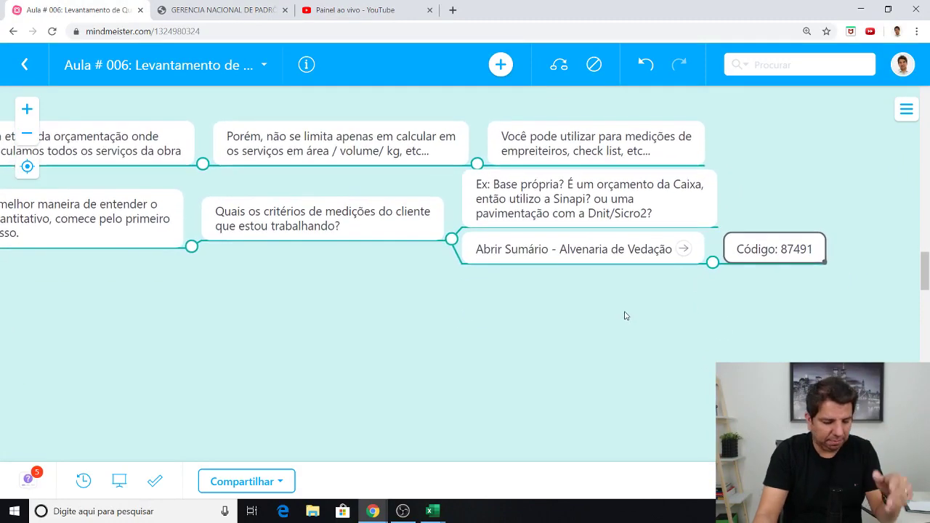
key("F11")
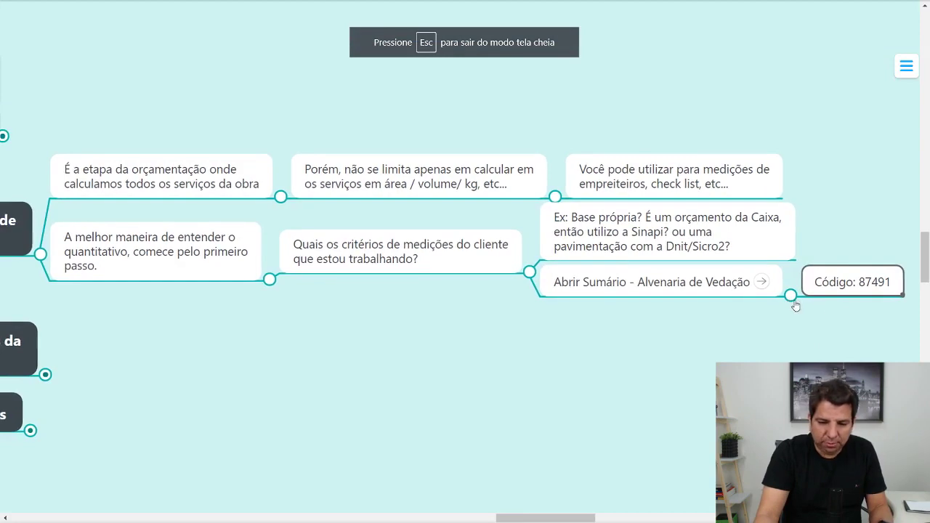
left_click(791, 296)
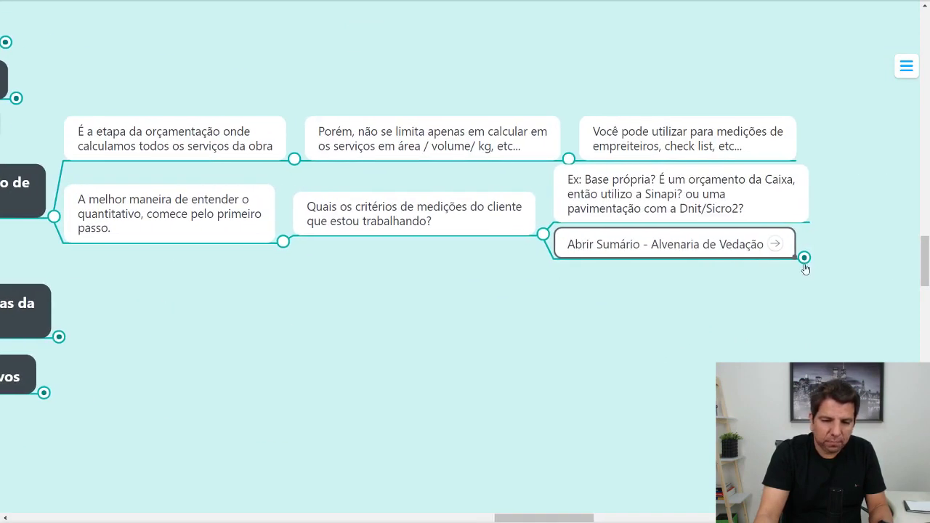
left_click(804, 258)
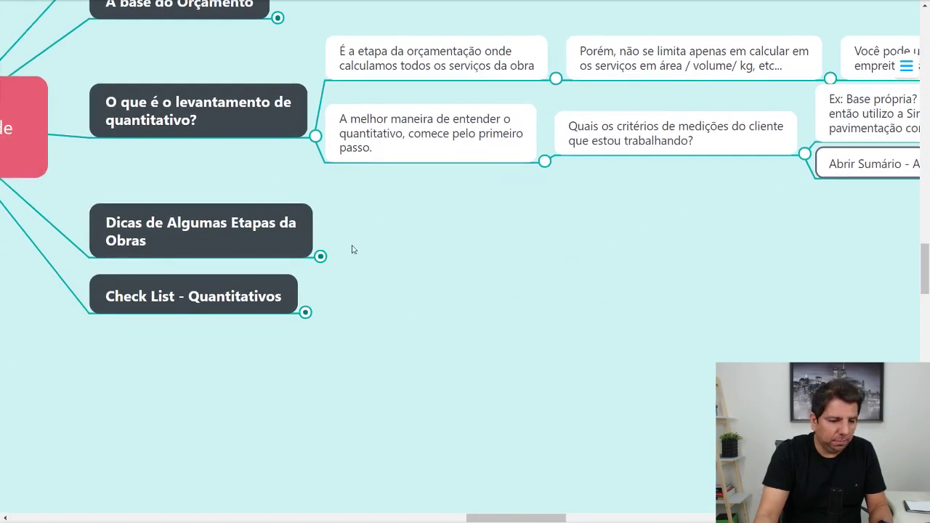
- Expand the 'Dicas de Algumas Etapas da Obras' branch to show its six topics
left_click_drag(351, 249, 481, 283)
left_click(391, 274)
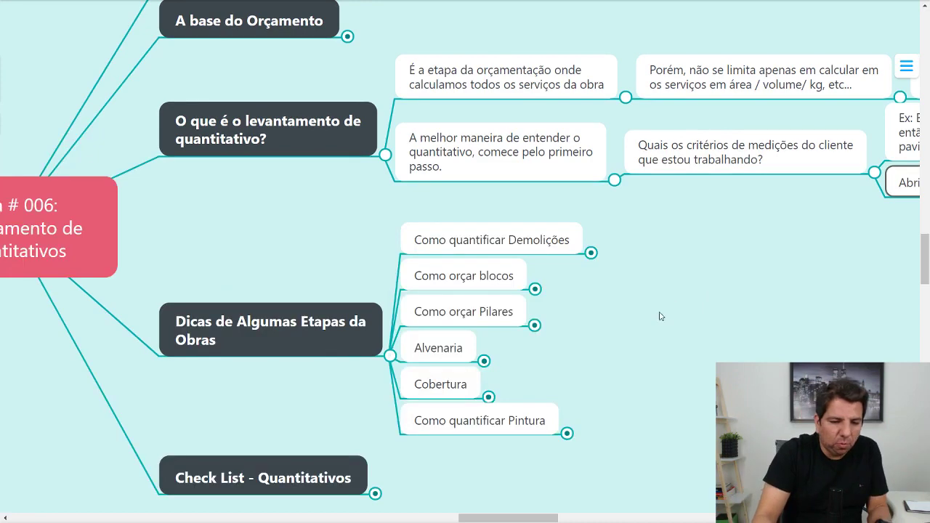
mouse_move(660, 317)
left_mouse_down()
mouse_move(623, 247)
mouse_move(544, 235)
mouse_move(538, 220)
mouse_move(538, 345)
left_mouse_up()
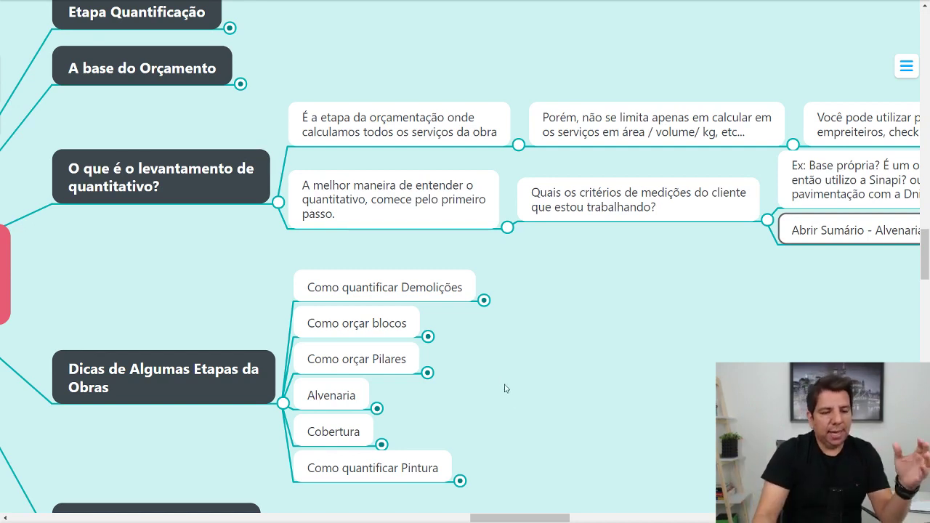
left_click_drag(611, 387, 547, 277)
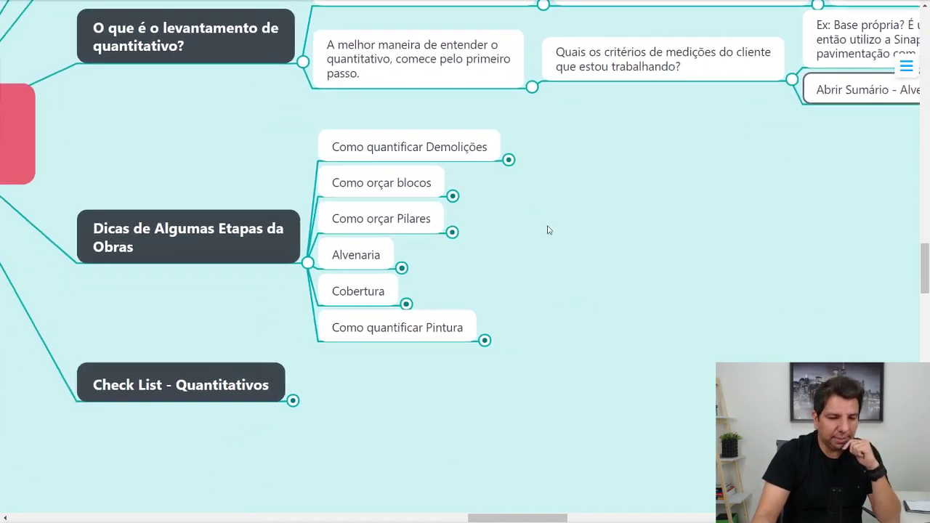
left_click_drag(532, 284, 577, 201)
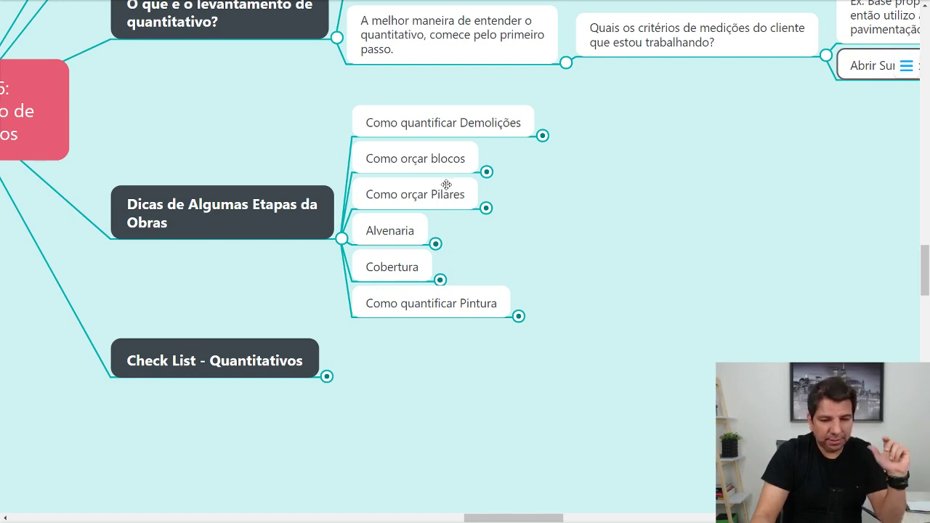
- Expand 'Como quantificar Demolições' to reveal the Demolições image card
scroll(654, 174, "down", 1)
scroll(625, 189, "right", 1)
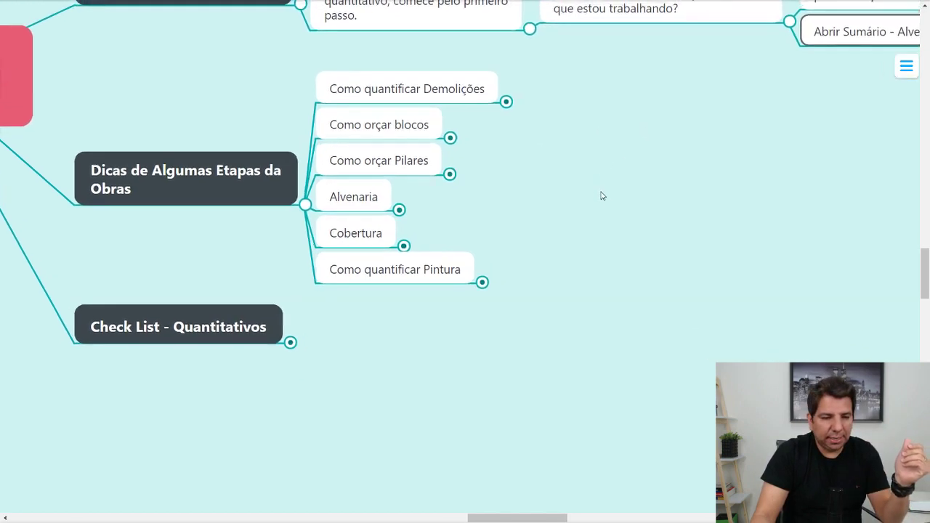
scroll(604, 207, "up", 1)
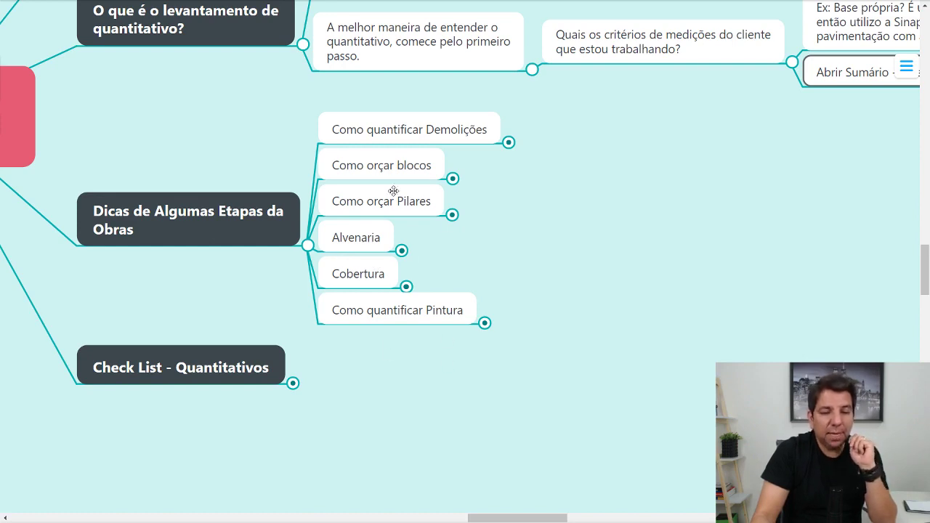
left_click(508, 143)
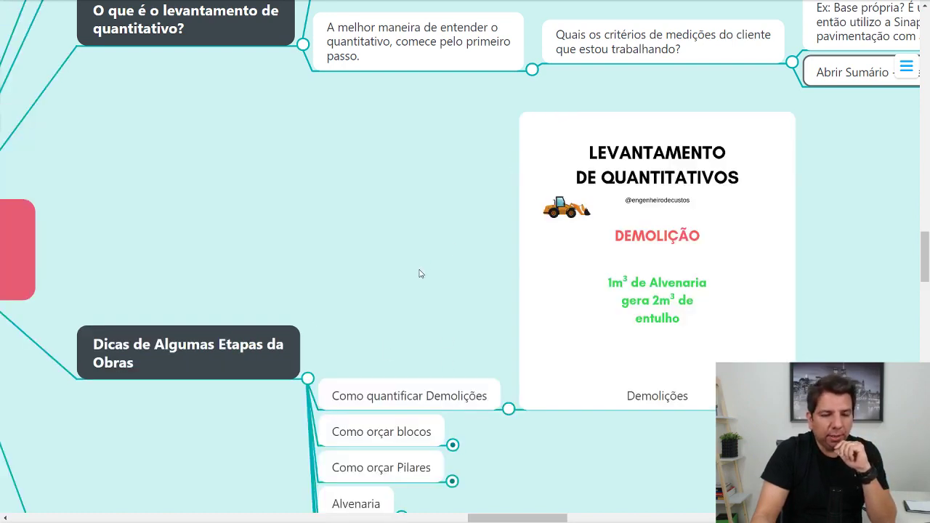
mouse_move(420, 273)
left_mouse_down()
mouse_move(362, 121)
mouse_move(281, 139)
mouse_move(218, 179)
left_mouse_up()
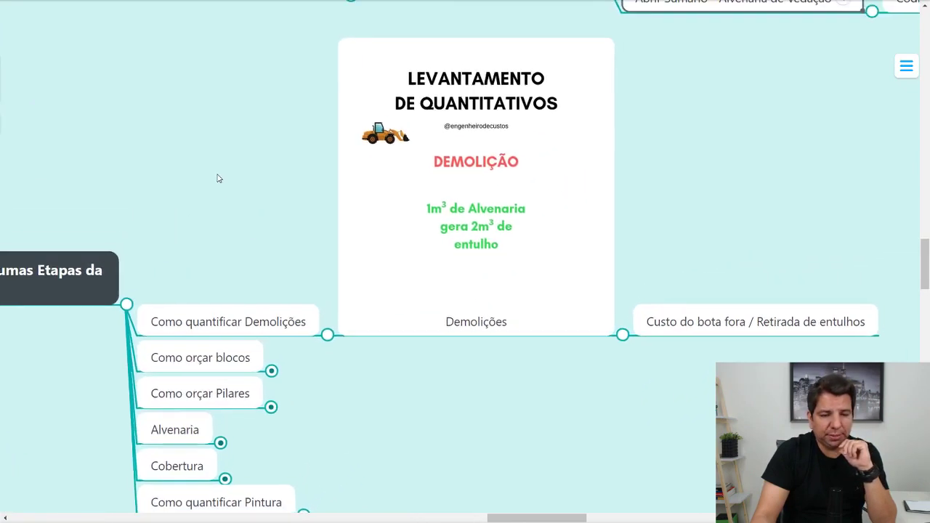
- Enlarge the Demolições image showing '1m³ de Alvenaria gera 2m³ de entulho'
left_click(520, 249)
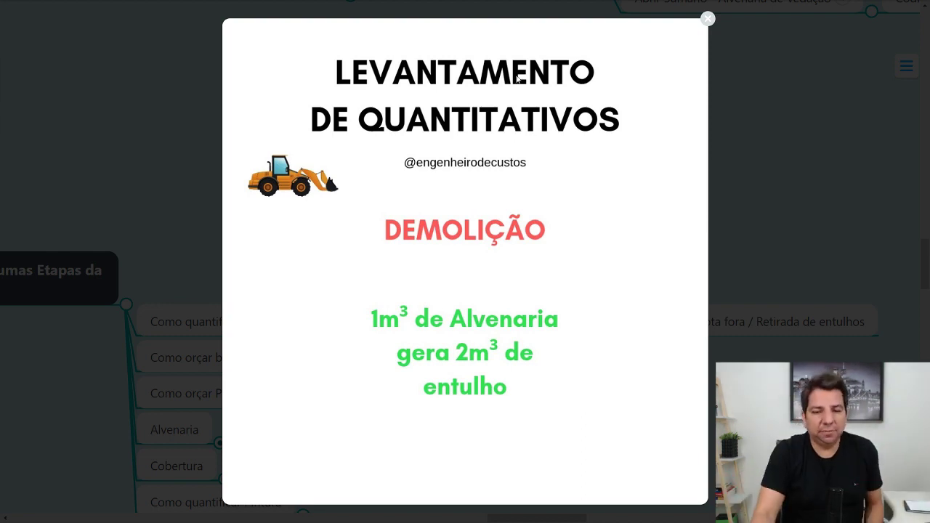
- Close the enlarged image, exit full screen, and bring the YouTube live chat window forward
left_click(709, 20)
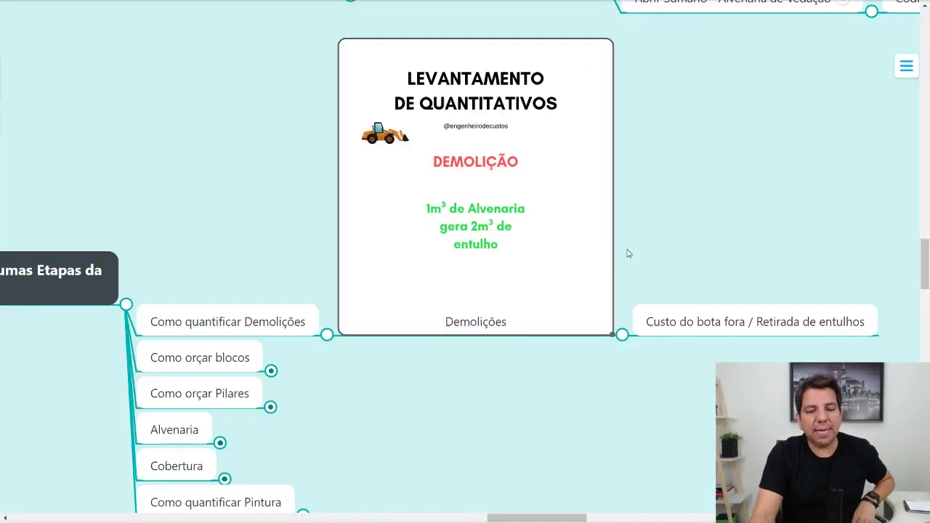
mouse_move(660, 371)
left_mouse_down()
mouse_move(525, 349)
mouse_move(559, 338)
mouse_move(566, 354)
left_mouse_up()
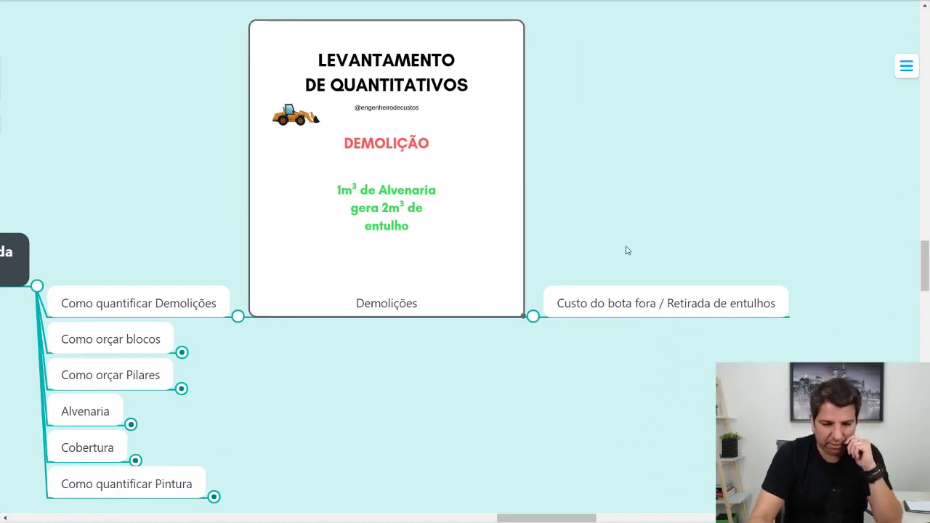
left_click(650, 298)
scroll(611, 342, "left", 3)
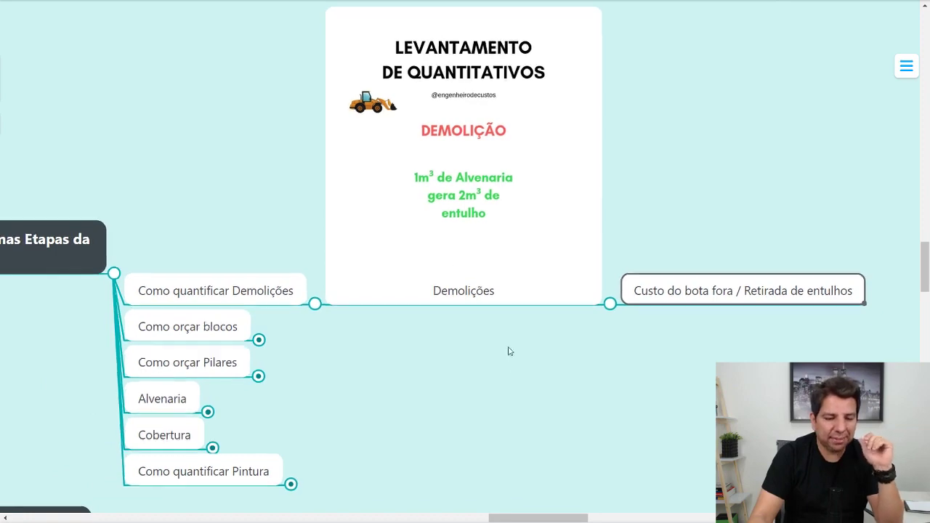
scroll(507, 345, "down", 2)
scroll(538, 327, "left", 3)
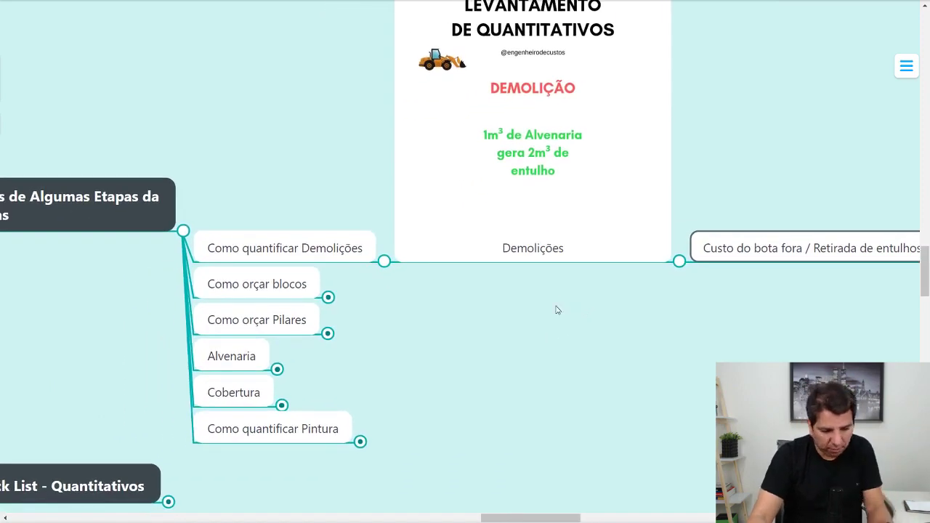
key("F11")
left_click(438, 459)
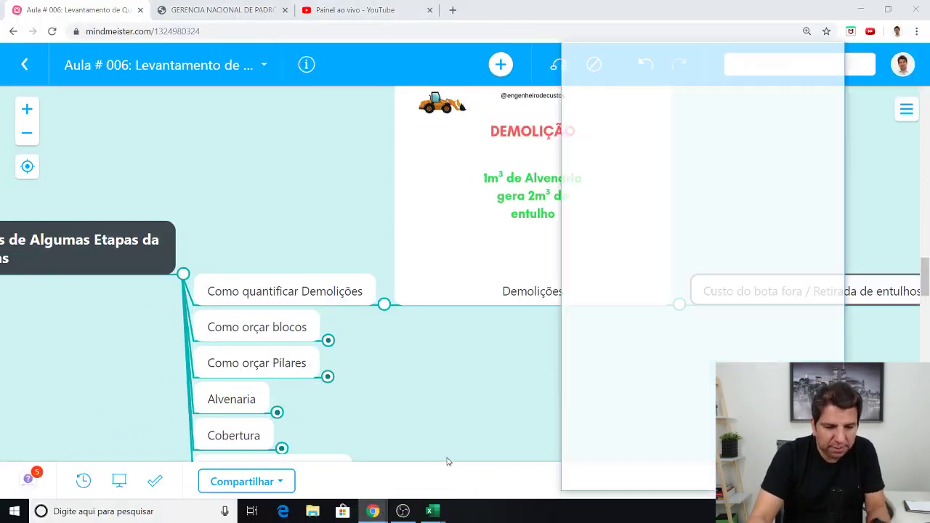
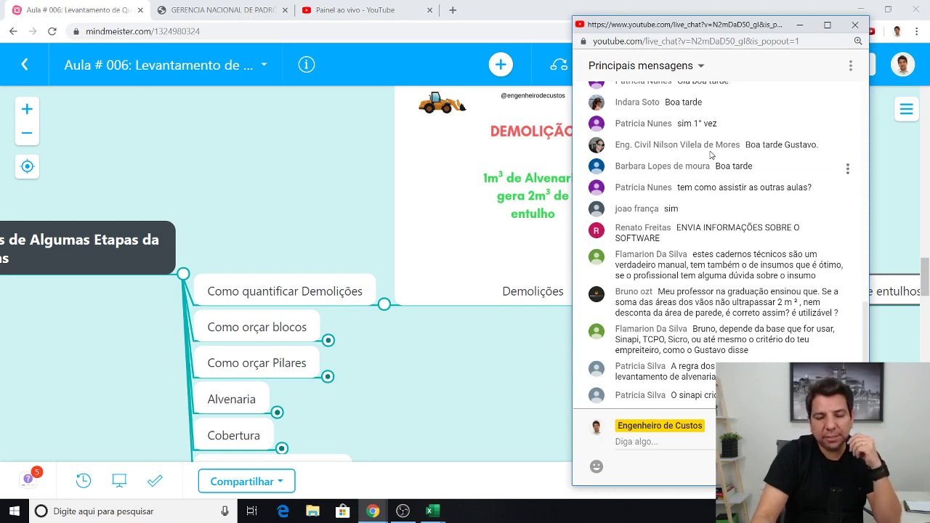
- Hide the live chat, switch the browser to fullscreen and pan to the demolition image
left_click(797, 26)
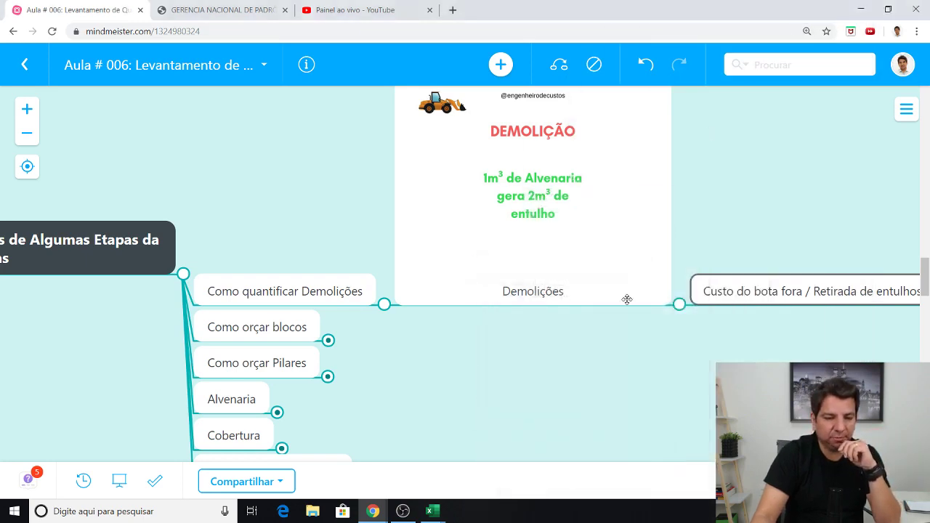
mouse_move(575, 400)
left_mouse_down()
mouse_move(606, 338)
mouse_move(582, 336)
left_mouse_up()
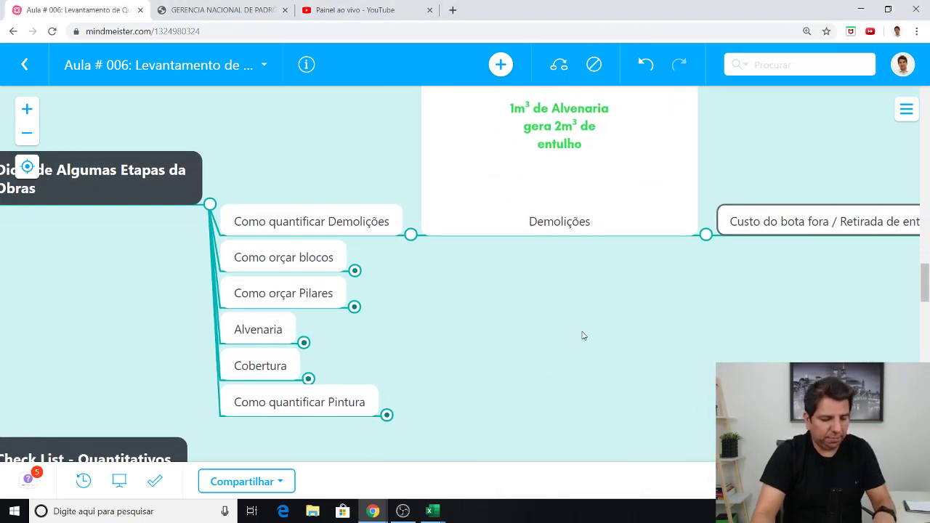
key("F11")
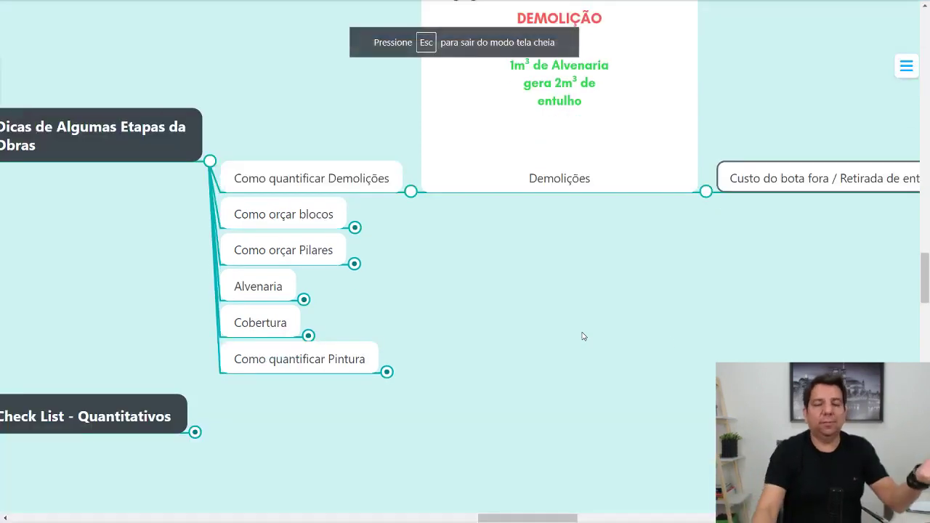
mouse_move(671, 333)
left_mouse_down()
mouse_move(608, 372)
mouse_move(617, 414)
left_mouse_up()
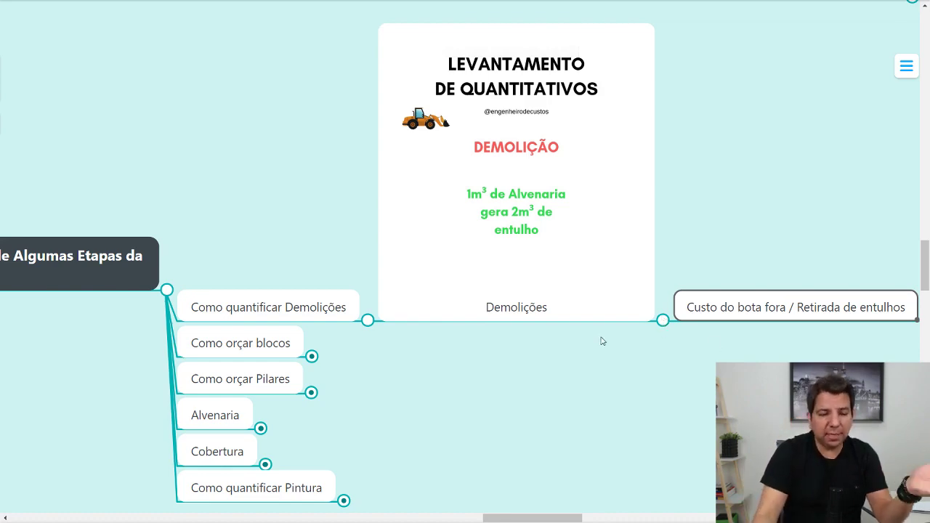
left_click_drag(602, 341, 458, 299)
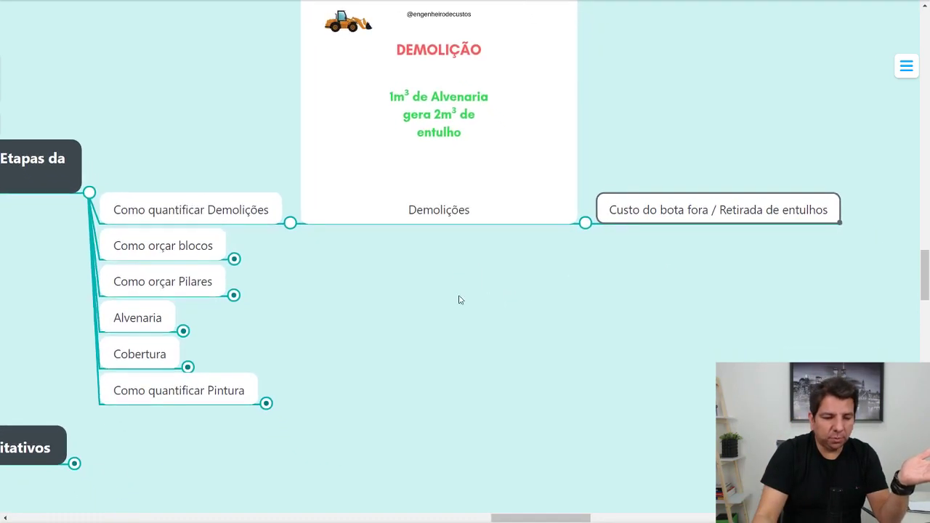
- Expand Como orçar blocos and toggle the Como quantificar Demolições branch closed, open, then closed
left_click(234, 259)
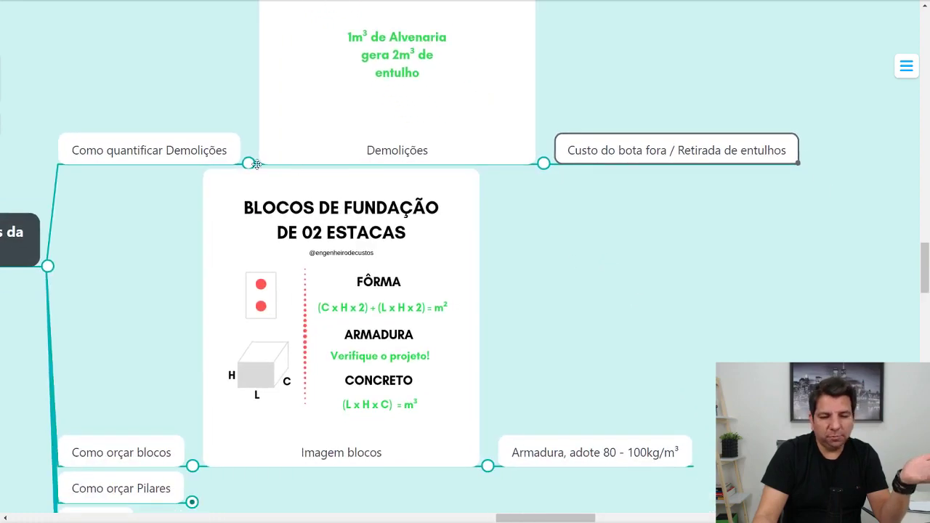
left_click(248, 165)
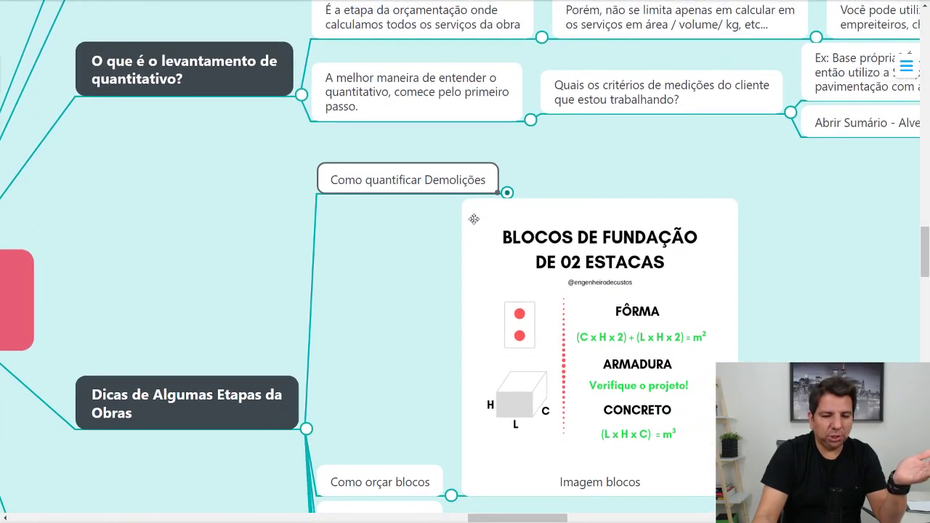
left_click(508, 193)
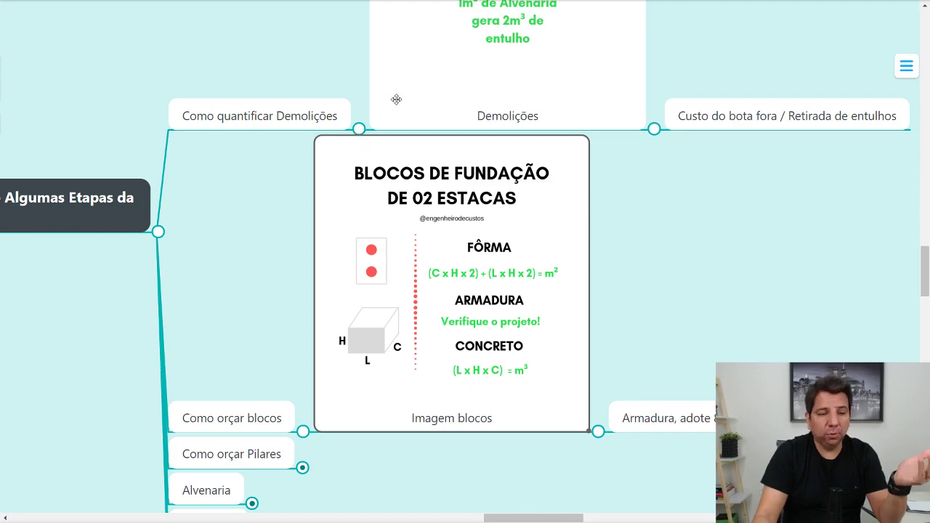
left_click(359, 130)
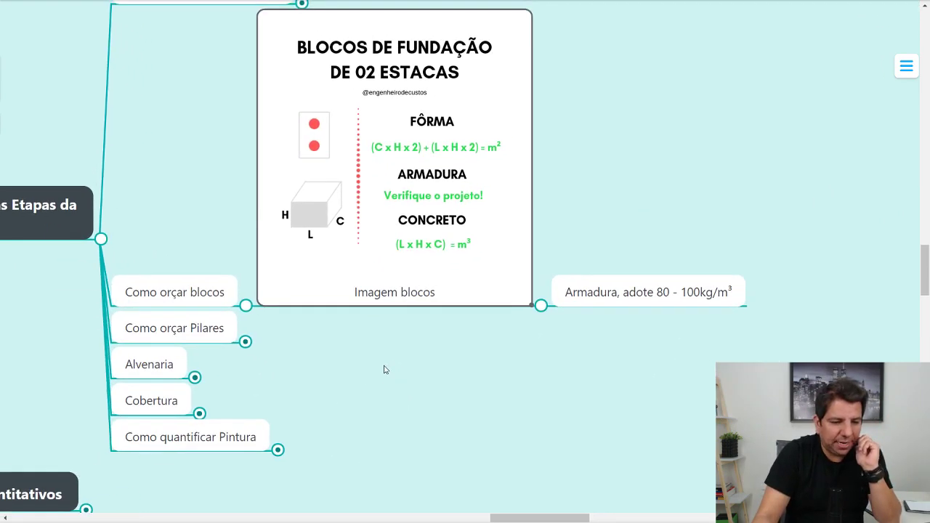
- Select the Alvenaria node and open the Demolições image enlarged
left_click(157, 393)
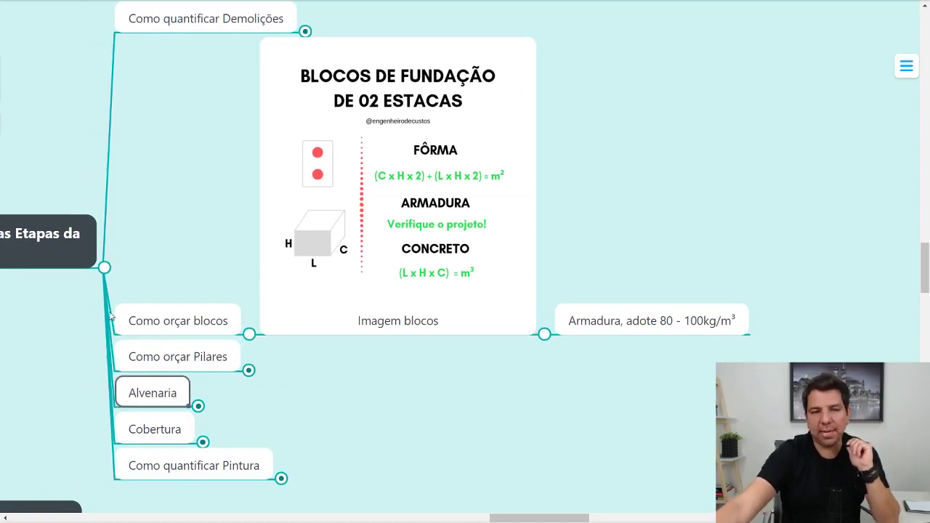
left_click_drag(436, 398, 500, 443)
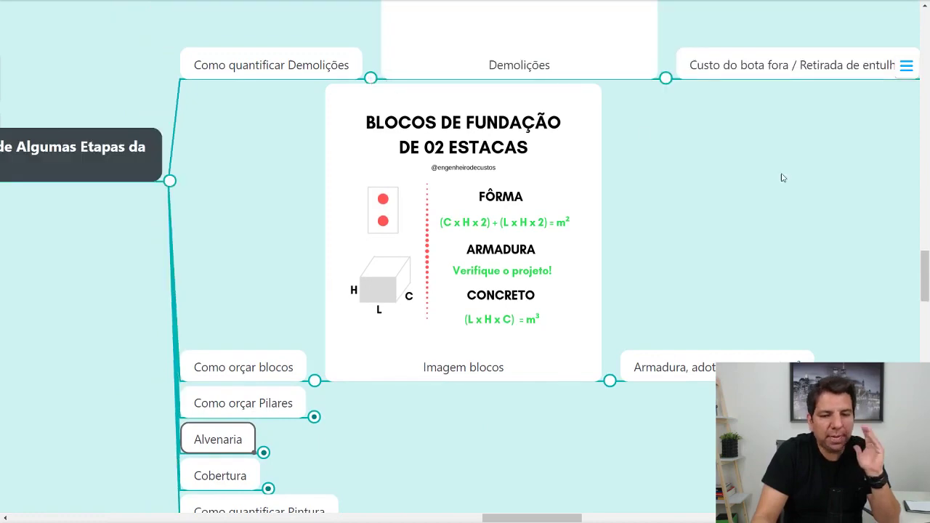
scroll(780, 177, "up", 5)
scroll(781, 177, "right", 3)
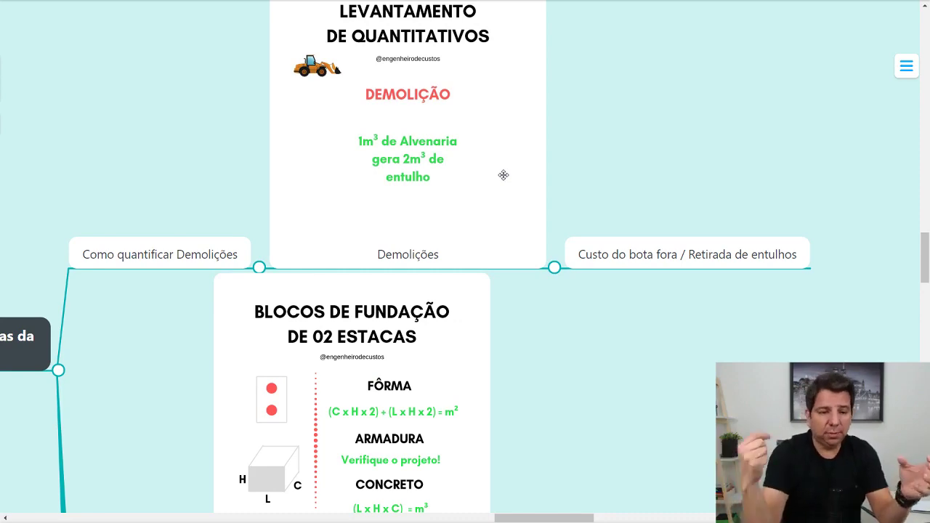
left_click(469, 122)
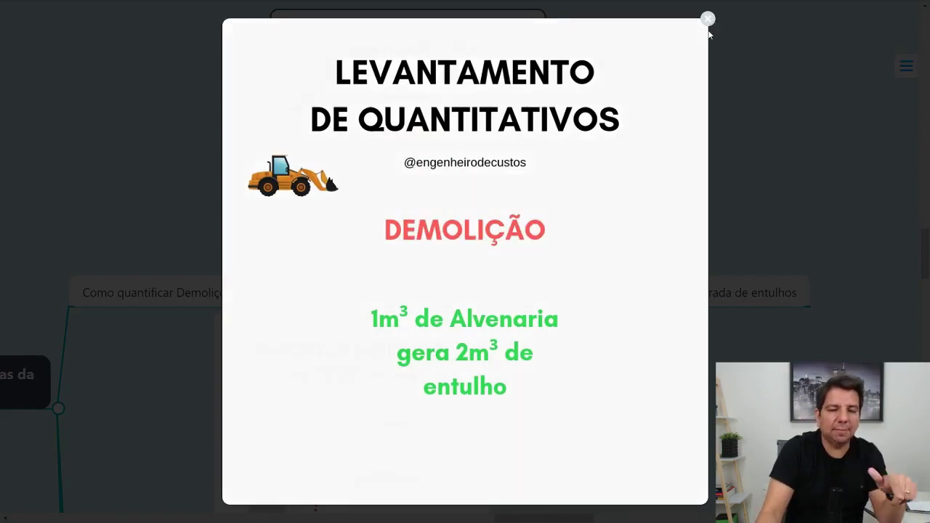
- Close the enlarged Demolições image lightbox
left_click(721, 23)
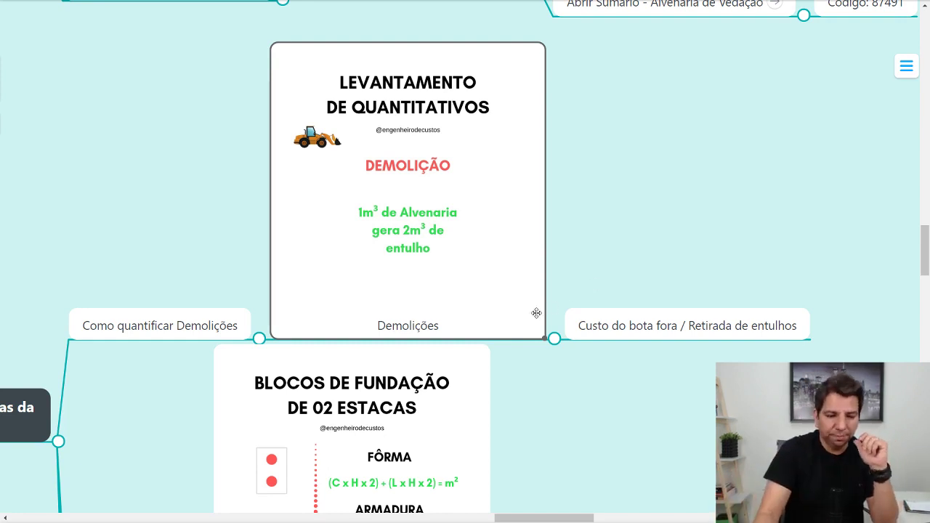
- Collapse Custo do bota fora and Como quantificar Demolições, then enlarge the Blocos de Fundação image
mouse_move(537, 313)
left_mouse_down()
mouse_move(638, 411)
mouse_move(635, 373)
left_mouse_up()
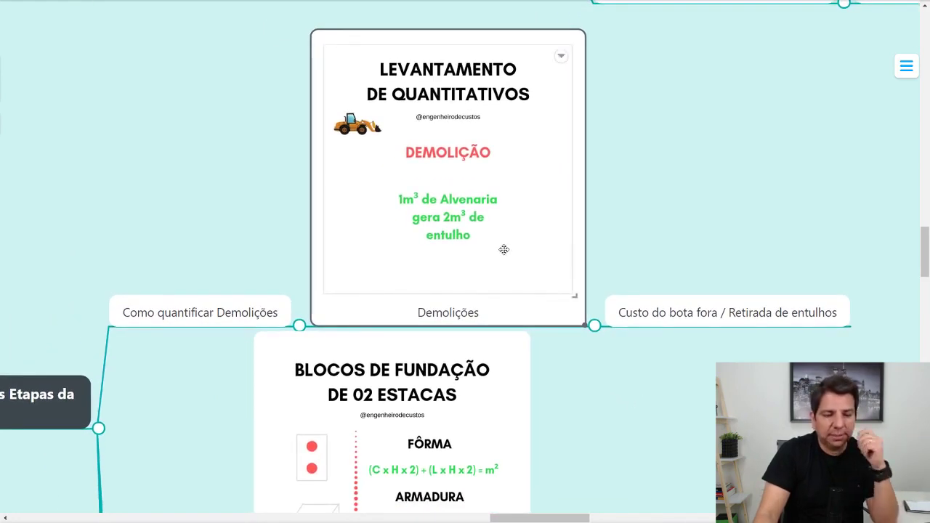
left_click(594, 326)
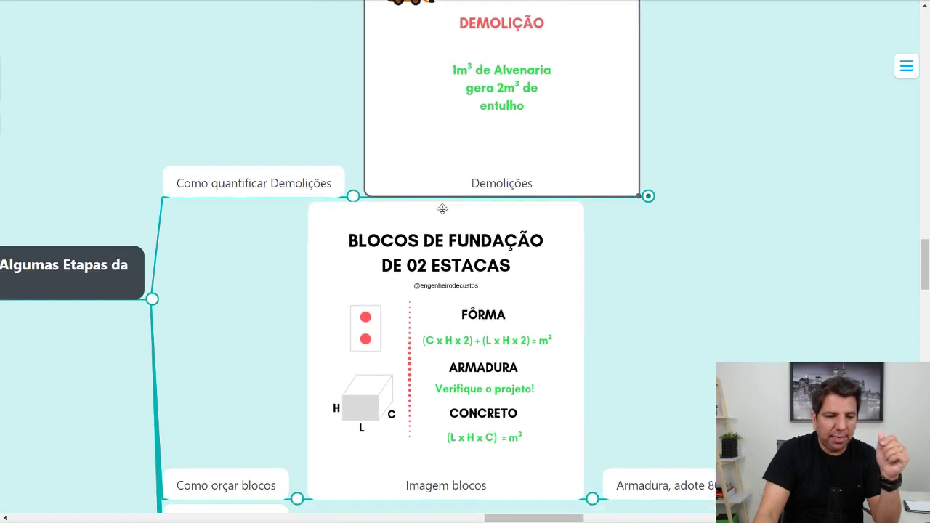
left_click(354, 196)
left_click_drag(617, 370, 530, 399)
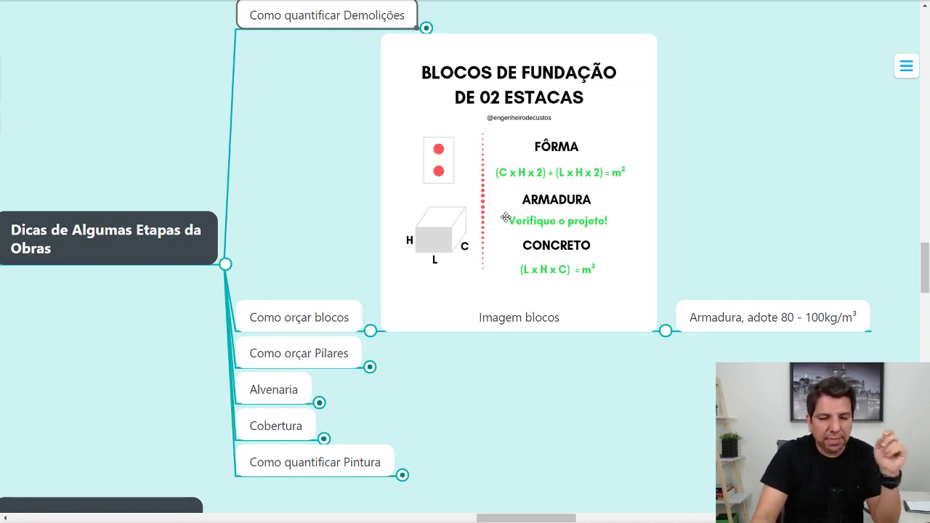
left_click(458, 289)
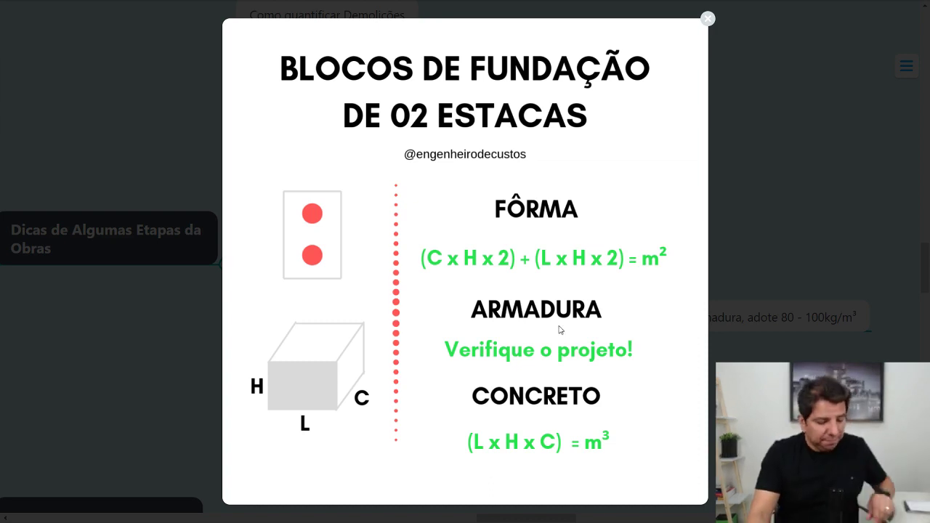
- Capture the blocks image in Lightshot, arrow its C, H, L faces and top, and box the 2 in (C x H x 2)
key("Print")
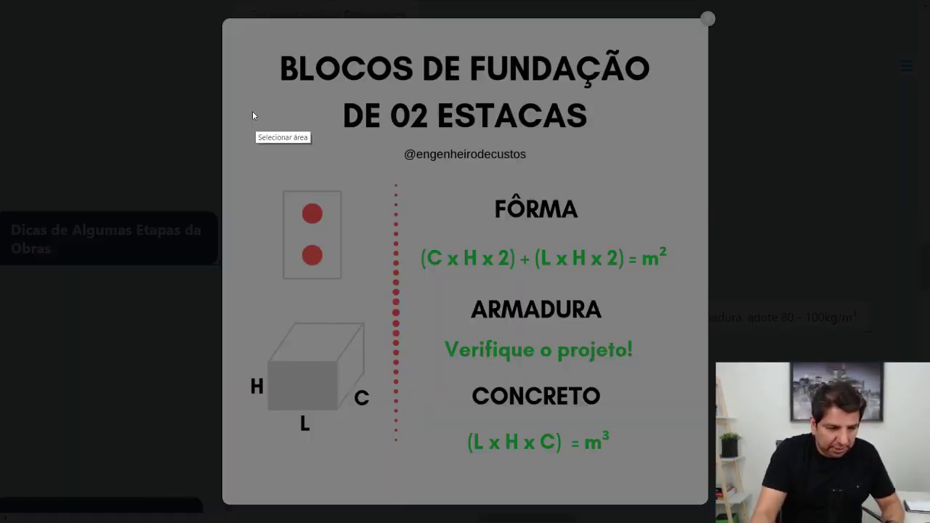
mouse_move(193, 12)
left_mouse_down()
mouse_move(772, 474)
mouse_move(765, 505)
left_mouse_up()
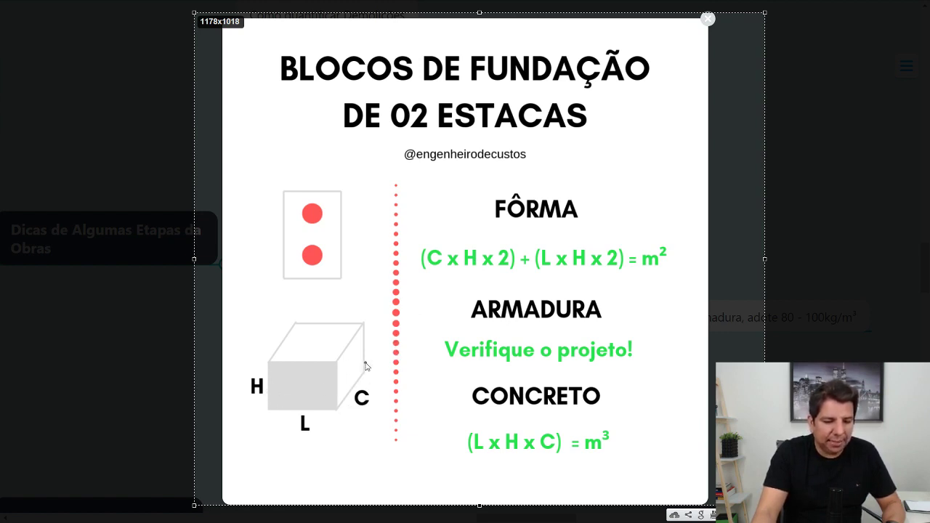
left_click_drag(353, 363, 357, 367)
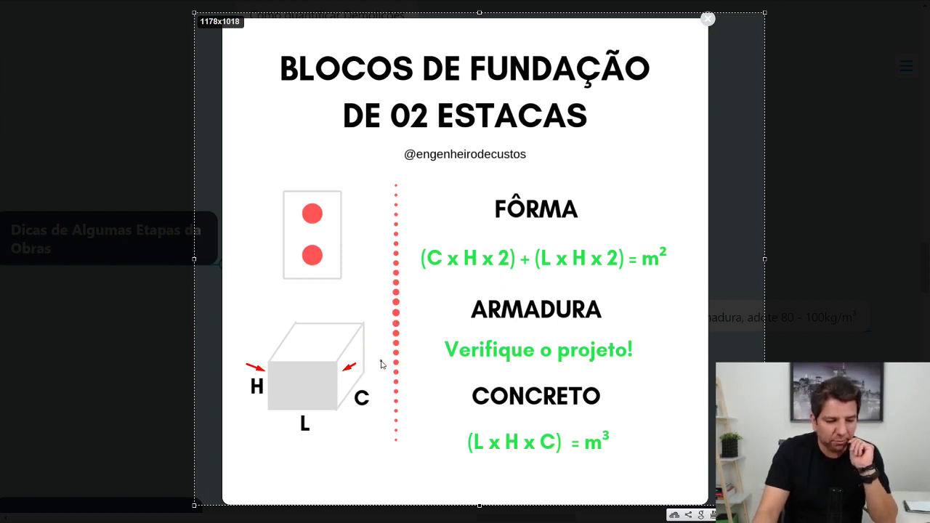
left_click_drag(382, 359, 347, 367)
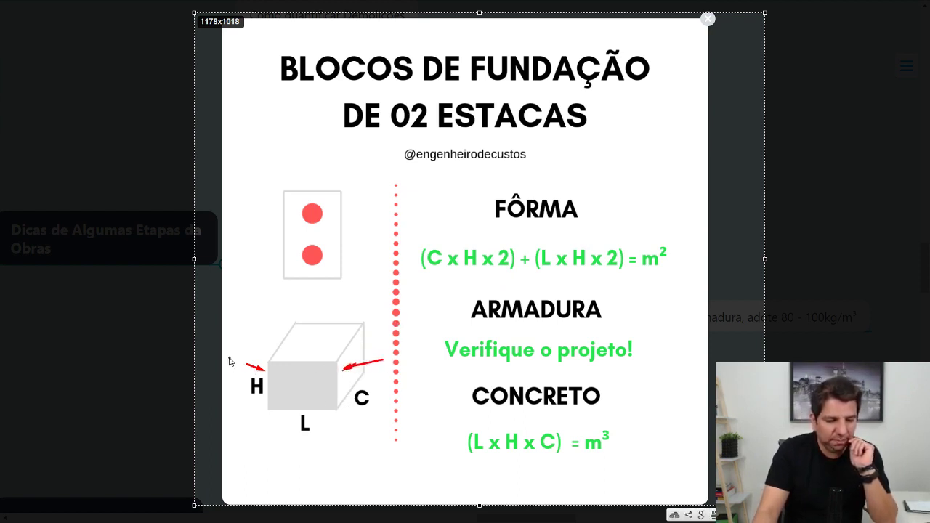
left_click_drag(229, 359, 264, 371)
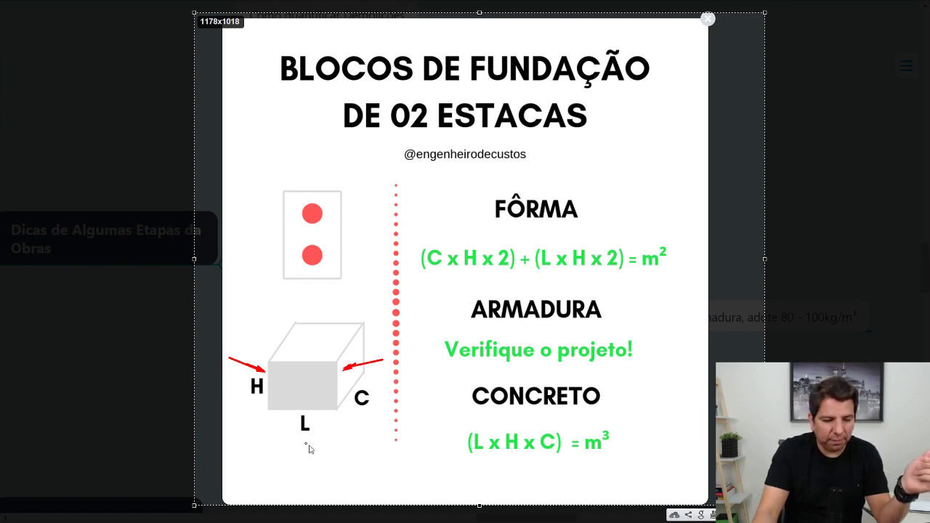
left_click_drag(318, 452, 308, 405)
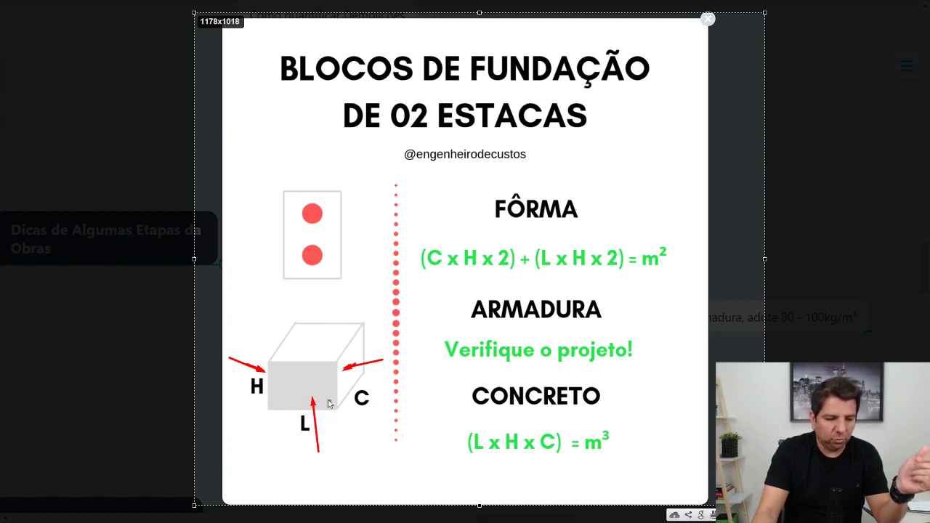
left_click_drag(366, 260, 331, 323)
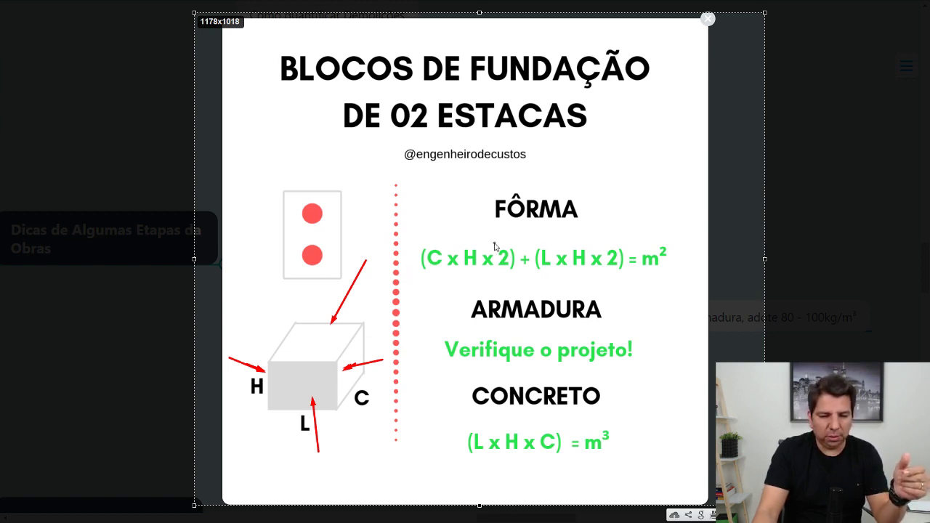
left_click_drag(494, 243, 515, 274)
- Box the (L x H x 2) factor, m², ARMADURA note, CONCRETO block and m³ in red, then discard the capture
left_click_drag(602, 243, 621, 277)
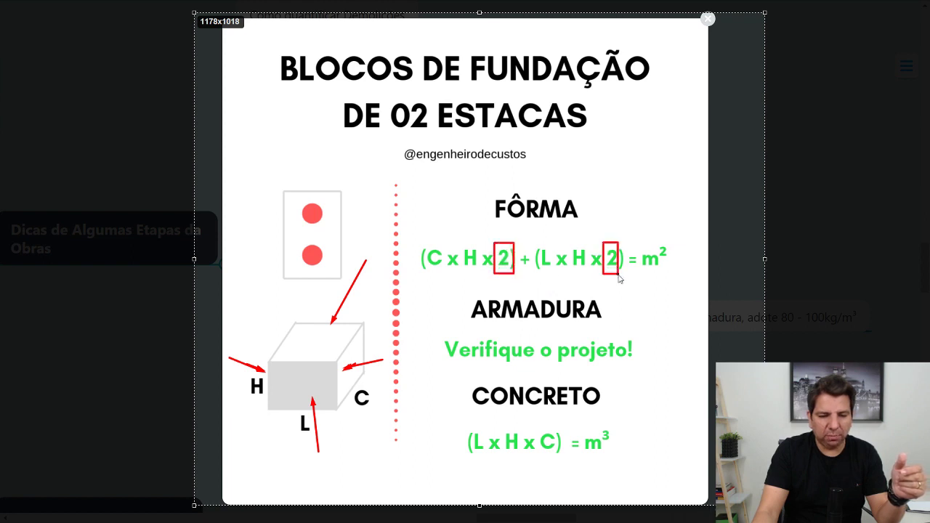
left_click_drag(631, 234, 676, 277)
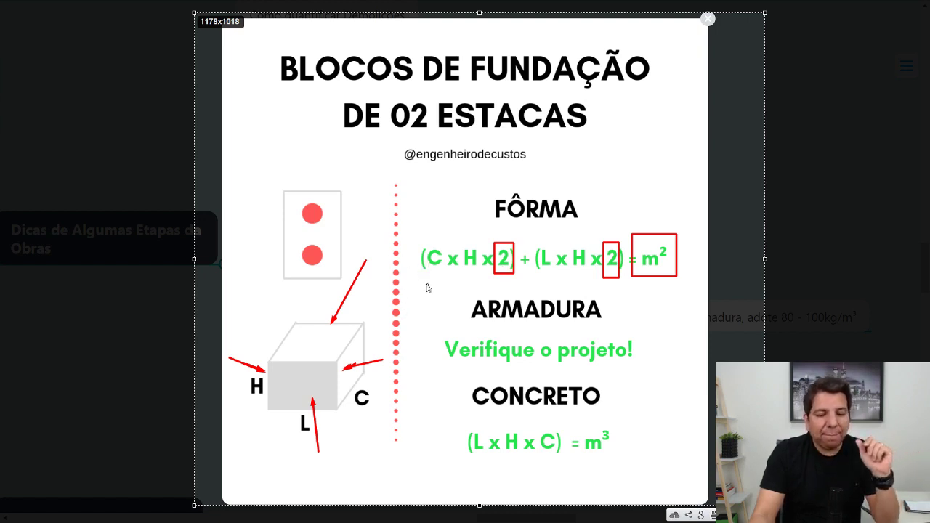
left_click_drag(426, 284, 660, 373)
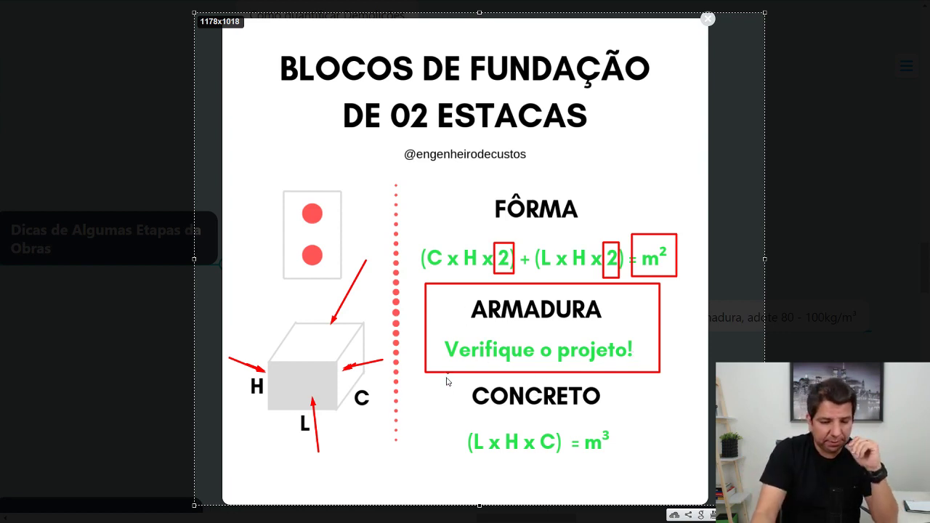
left_click_drag(430, 386, 663, 477)
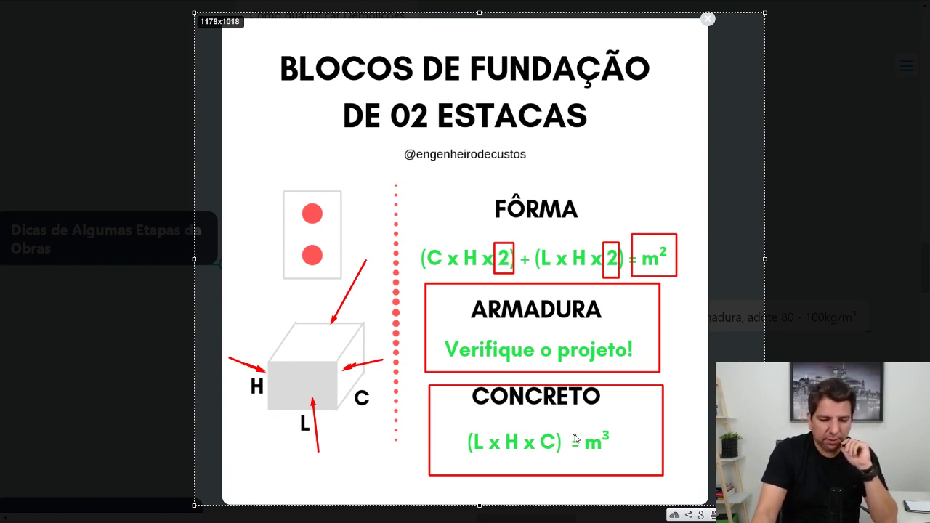
left_click_drag(579, 425, 623, 460)
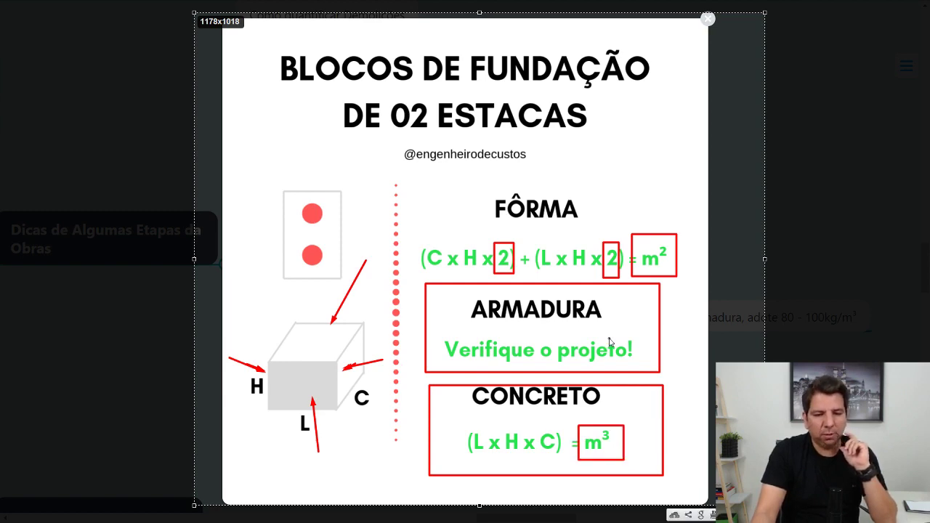
left_click(709, 20)
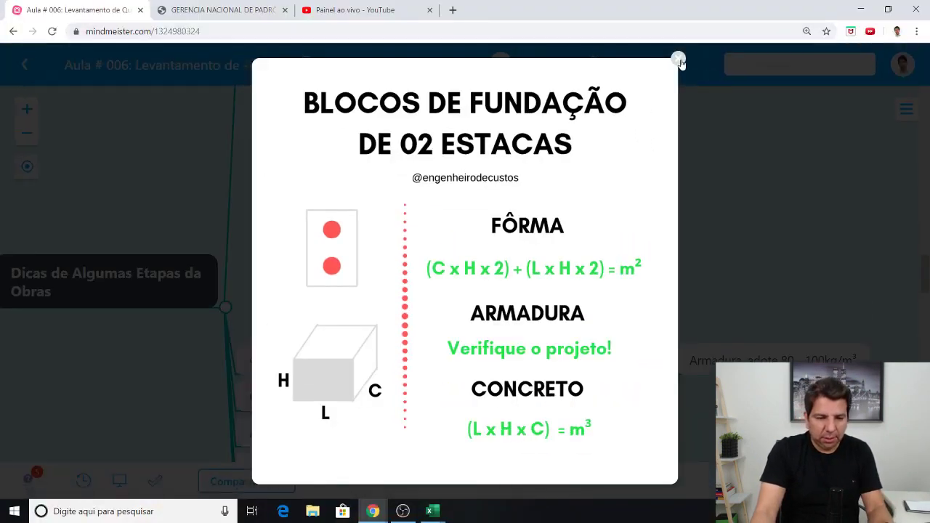
- Close the enlarged blocks image, go full screen and scroll down the map
left_click(681, 63)
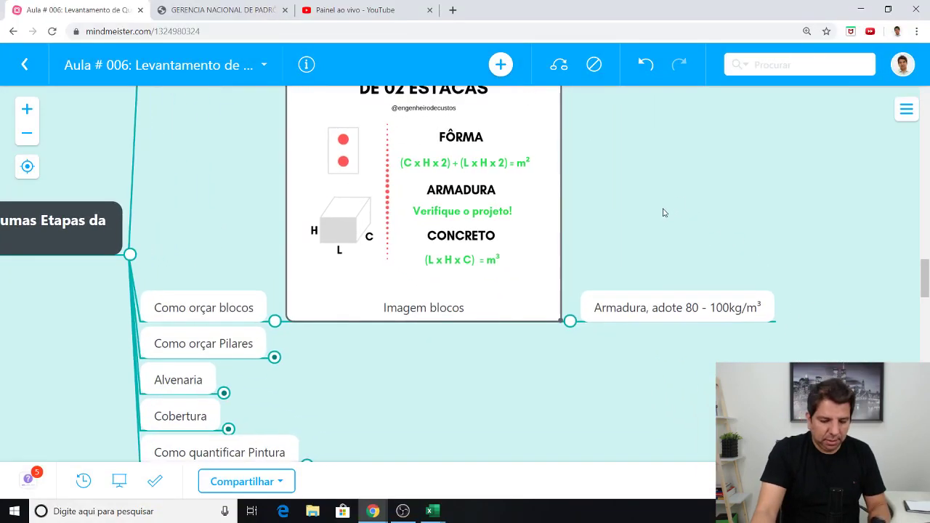
key("F11")
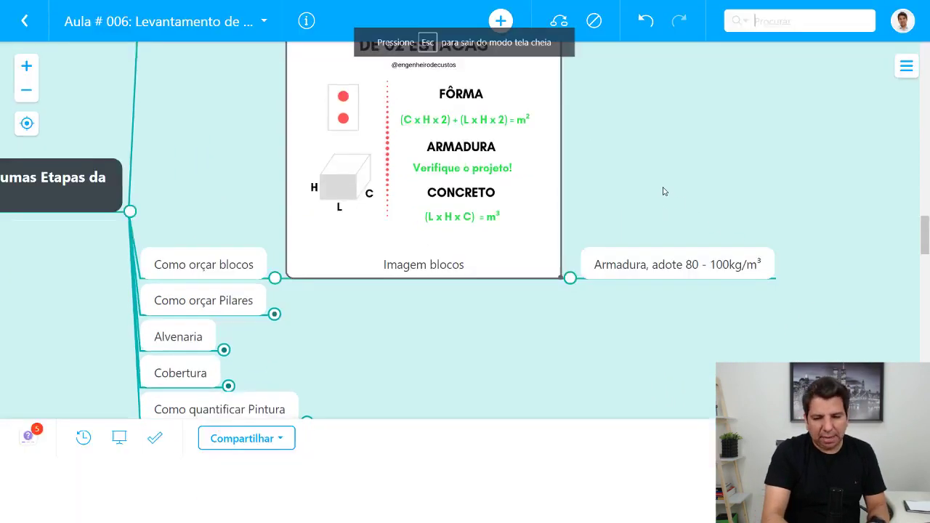
left_click_drag(662, 411, 676, 424)
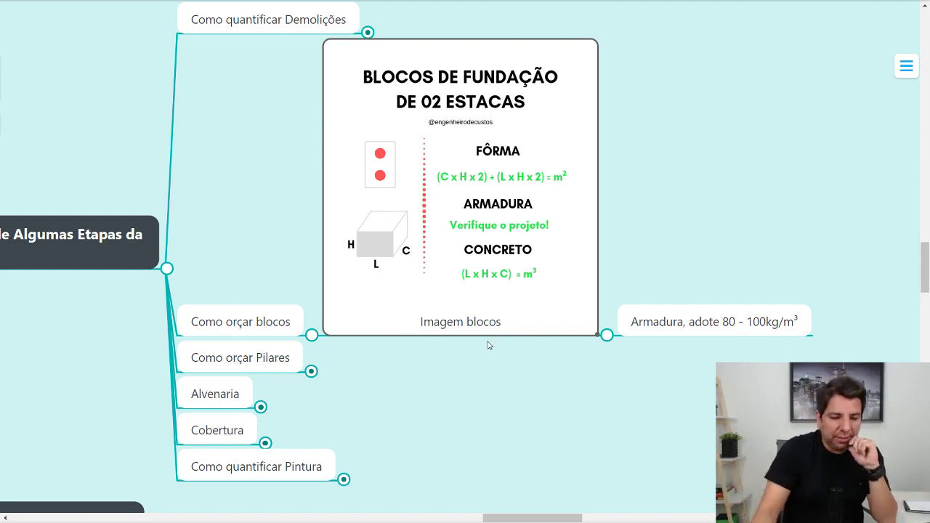
scroll(490, 344, "down", 2)
scroll(471, 297, "down", 2)
- Collapse Como orçar blocos, expand Como orçar Pilares and leave full screen
left_click(403, 205)
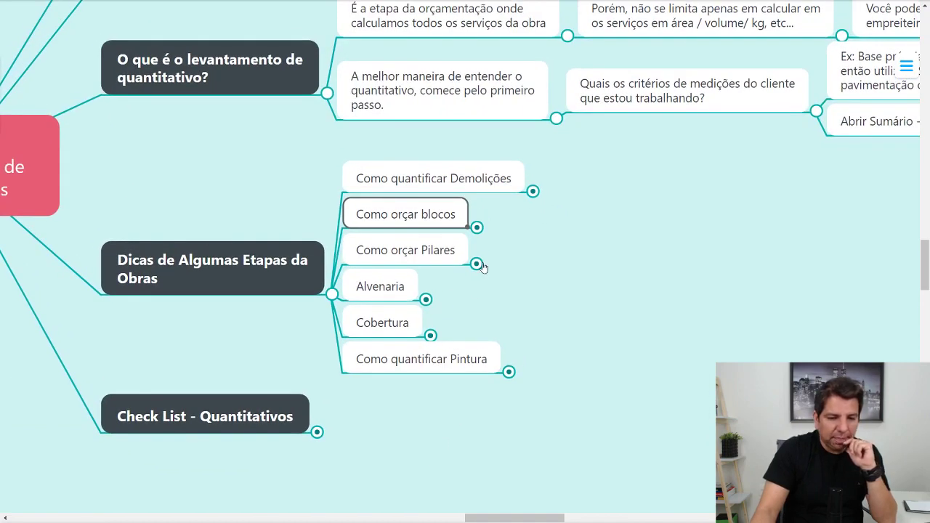
left_click(477, 264)
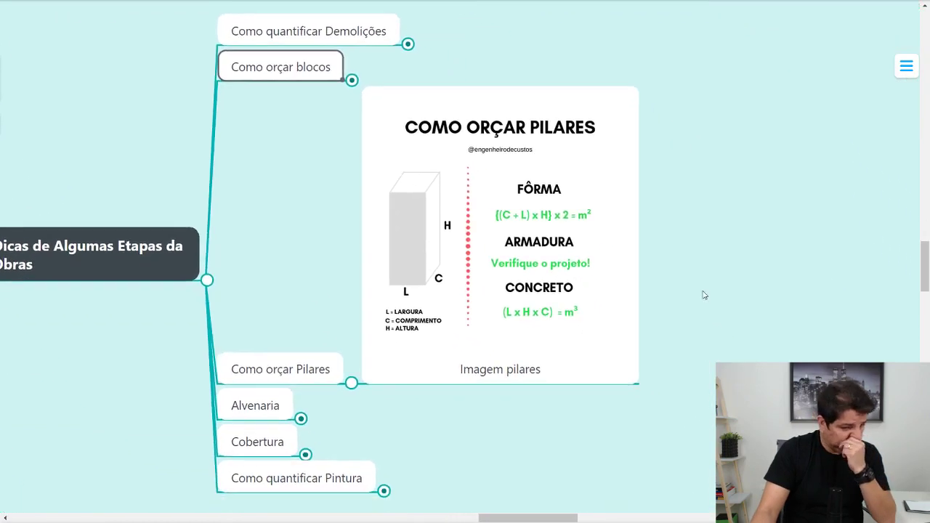
key("Escape")
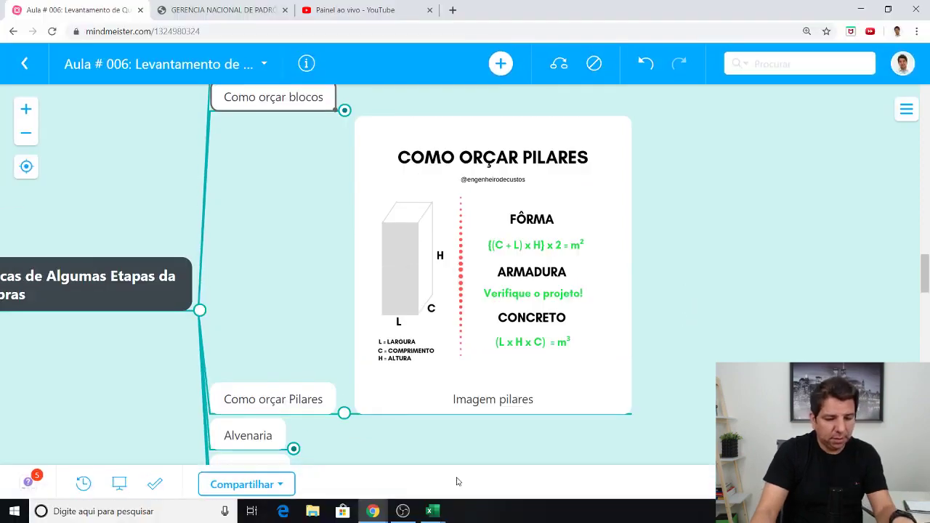
- Show and hide the YouTube live chat, then open the Imagem pilares picture enlarged
mouse_move(373, 511)
left_click(480, 447)
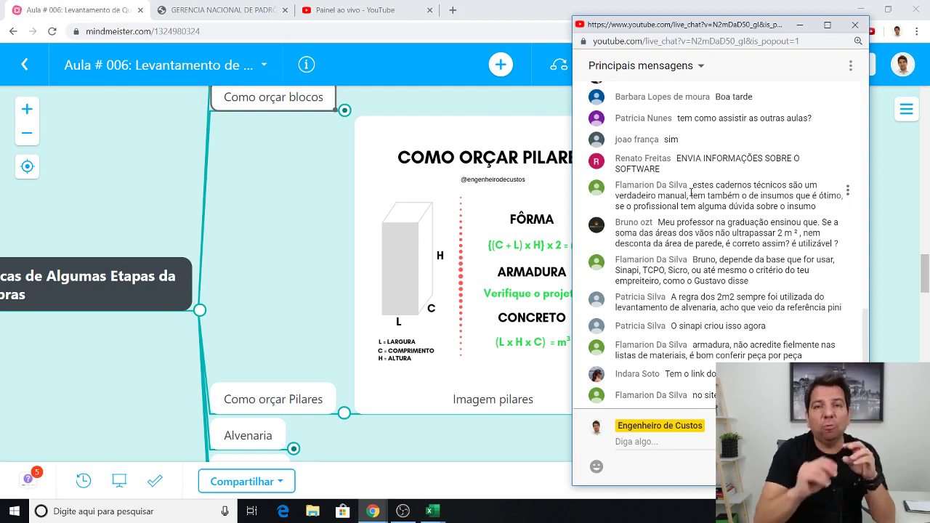
mouse_move(727, 195)
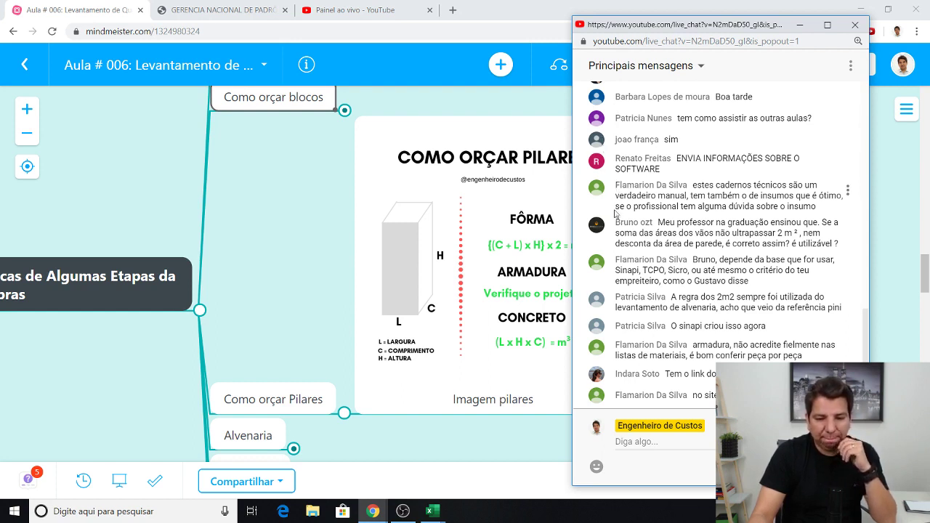
left_click(799, 24)
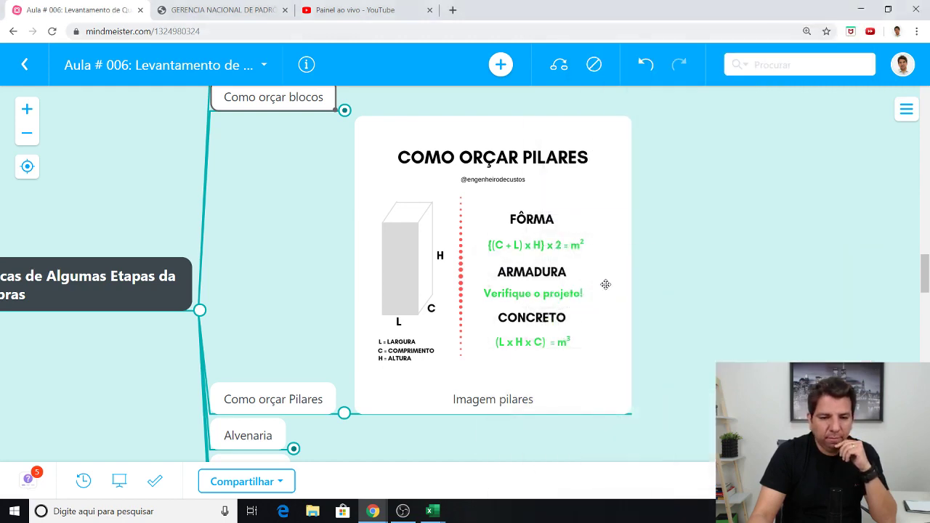
scroll(747, 307, "down", 2)
scroll(592, 256, "up", 1)
left_click(592, 256)
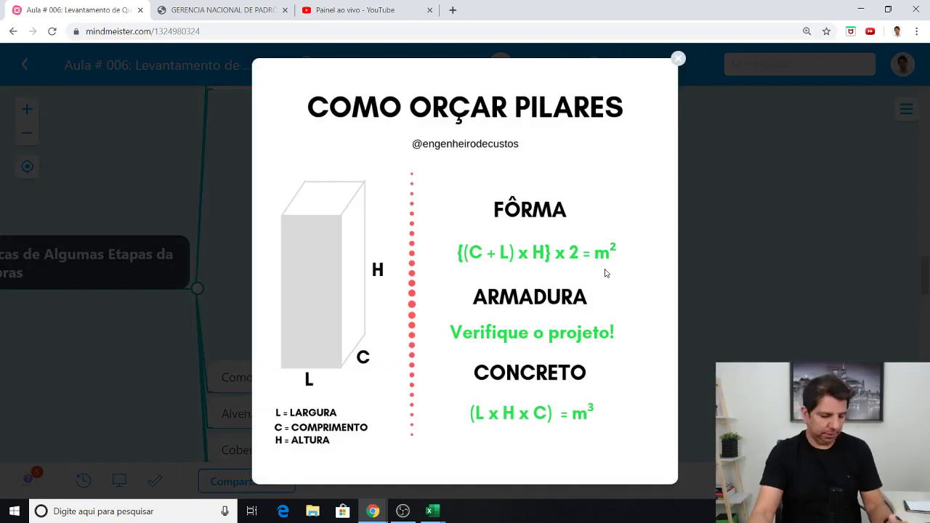
- Capture the pillar image in Lightshot and mark its faces, top and corners with red arrows
key("Print")
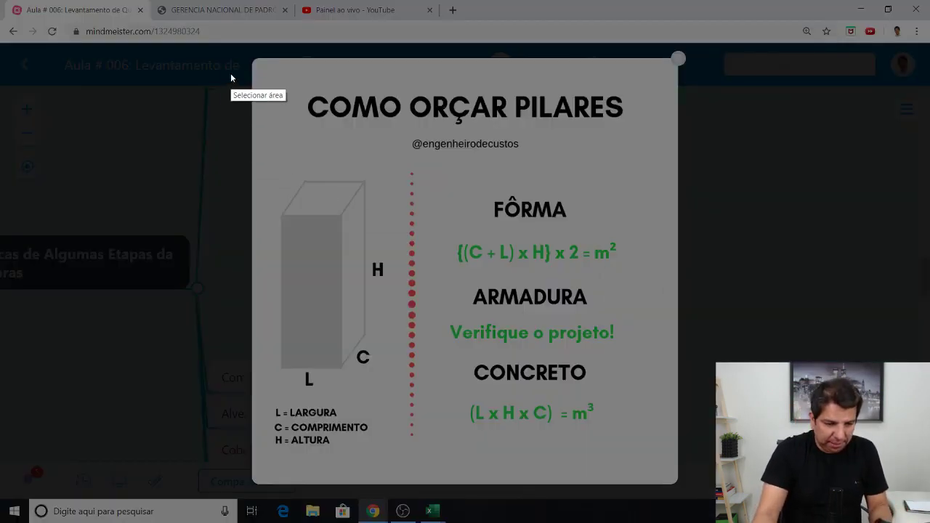
mouse_move(229, 49)
left_mouse_down()
mouse_move(586, 343)
mouse_move(692, 492)
left_mouse_up()
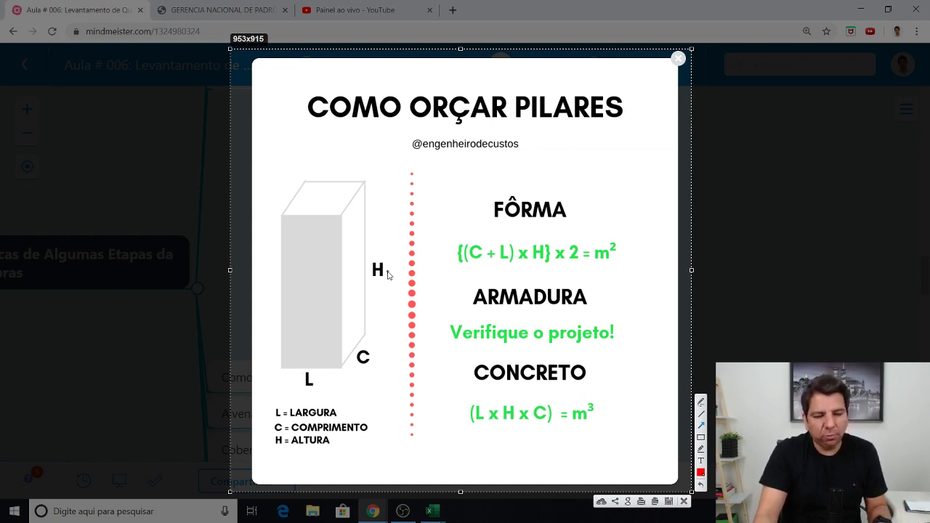
left_click_drag(278, 311, 300, 311)
left_click_drag(401, 287, 354, 286)
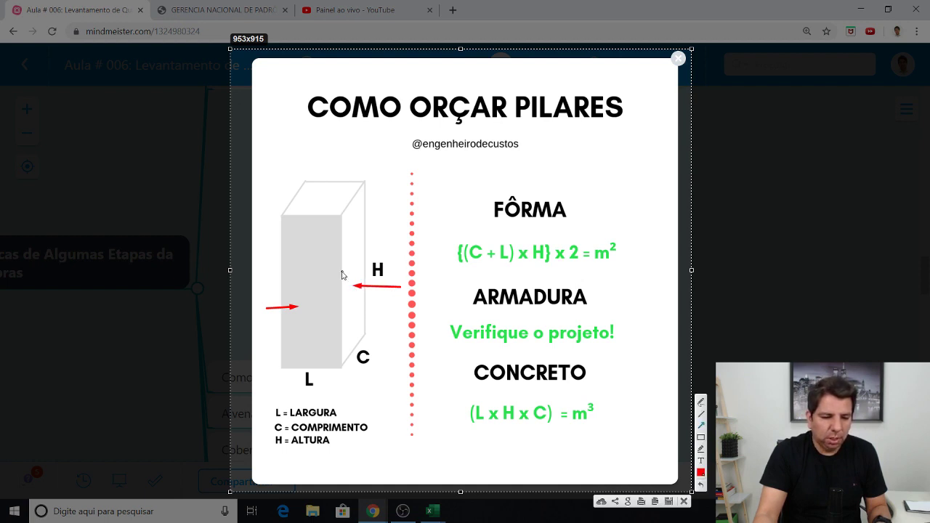
left_click_drag(353, 144, 338, 182)
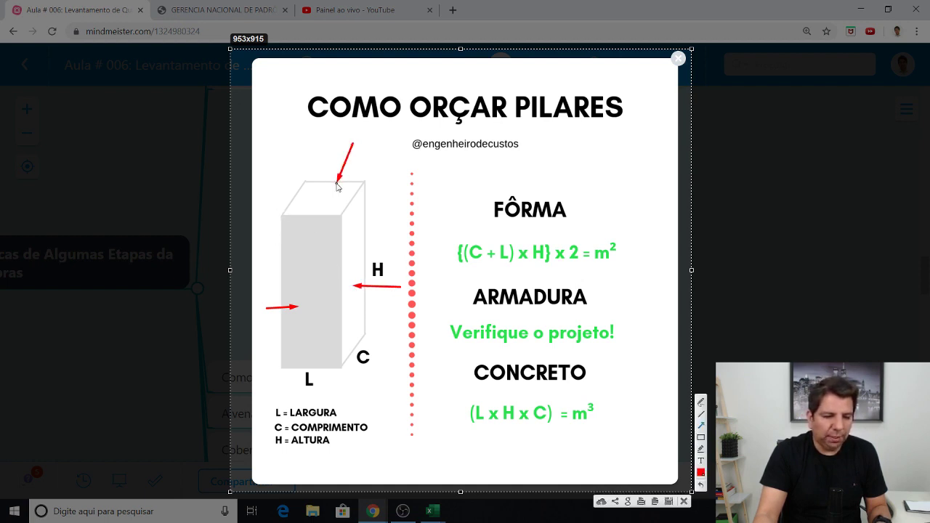
left_click_drag(267, 189, 293, 191)
left_click_drag(397, 212, 349, 203)
left_click_drag(304, 255, 305, 242)
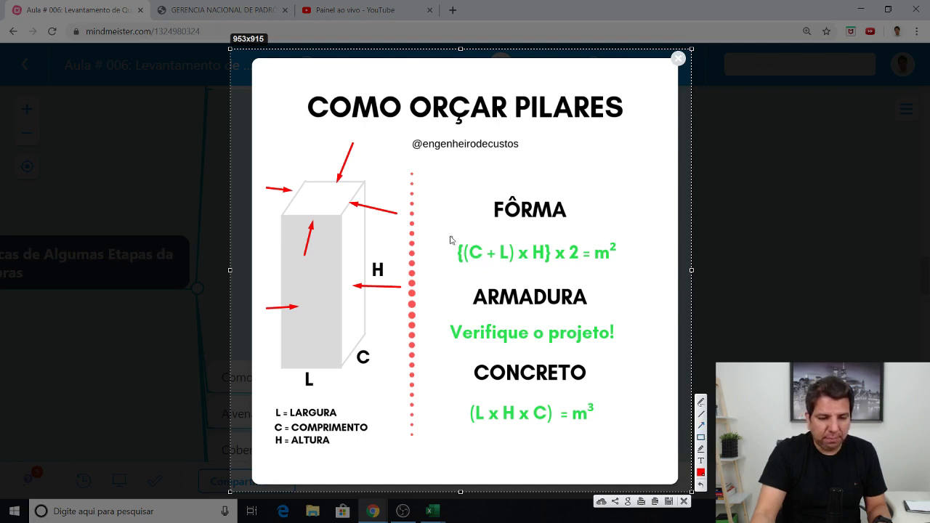
- Box the FÔRMA formula, ARMADURA note and CONCRETO formula in red
mouse_move(450, 240)
left_mouse_down()
mouse_move(601, 277)
mouse_move(627, 272)
left_mouse_up()
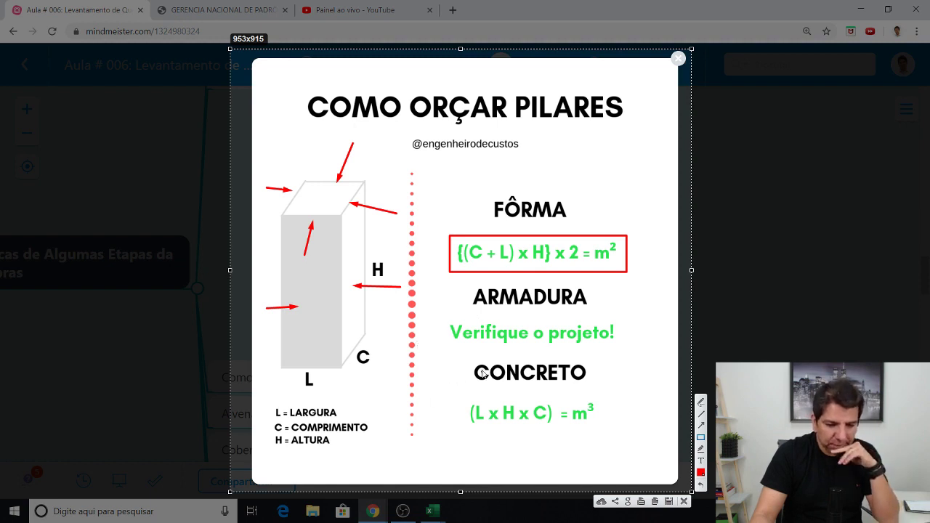
left_click_drag(435, 296, 639, 358)
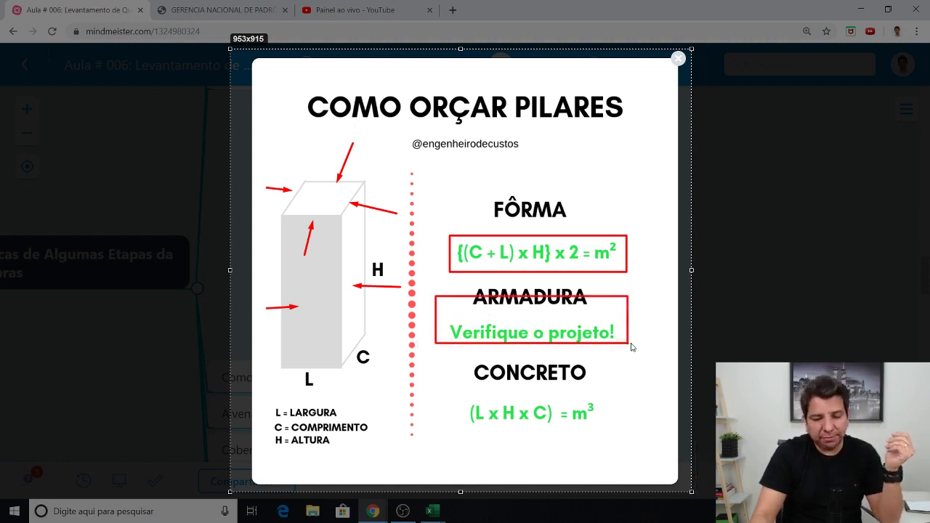
left_click_drag(458, 392, 619, 443)
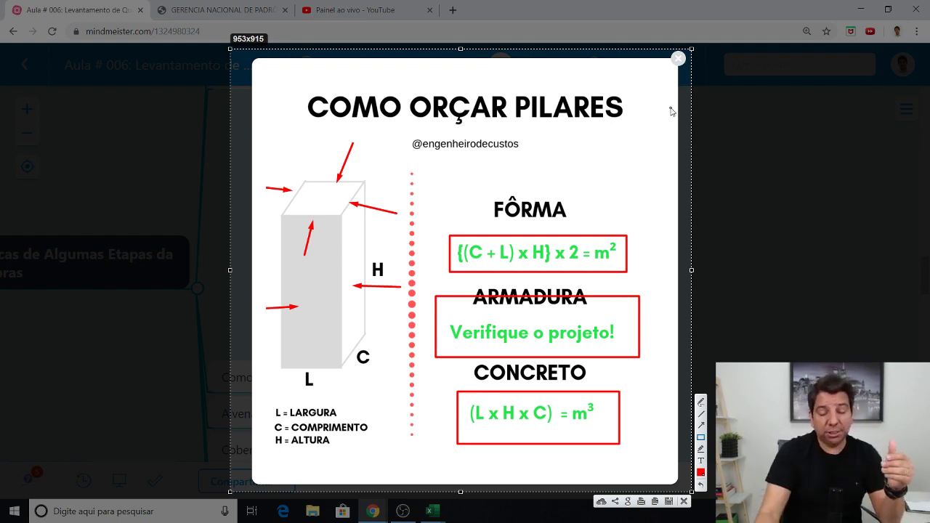
- Discard the annotated capture and close the enlarged pillar image
key("Escape")
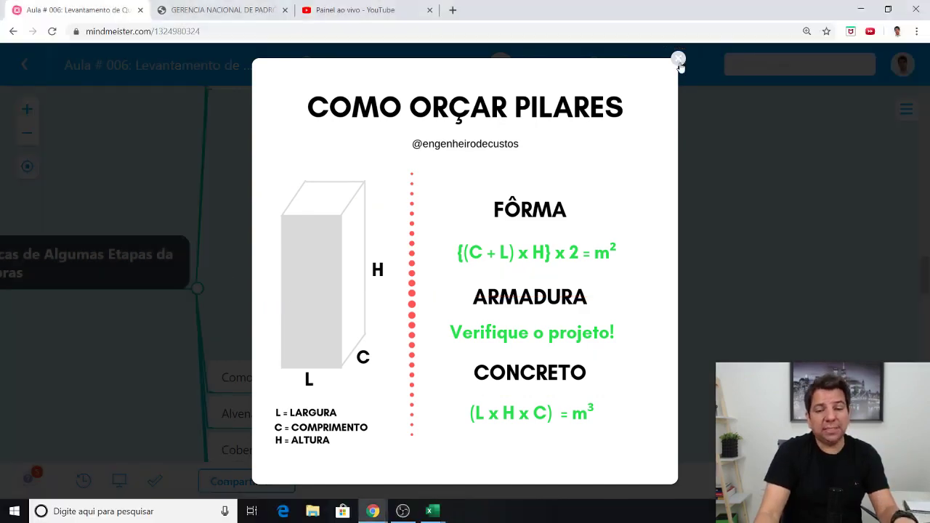
left_click(679, 61)
scroll(596, 262, "up", 3)
scroll(409, 206, "up", 1)
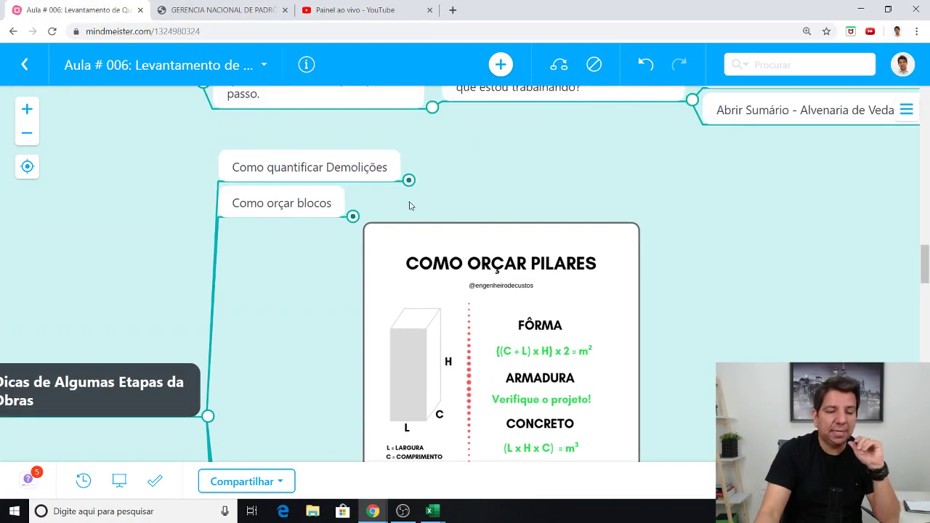
- Expand Como orçar blocos, then open and close its Blocos de Fundação image
left_click(352, 216)
scroll(669, 320, "up", 2)
scroll(582, 233, "up", 2)
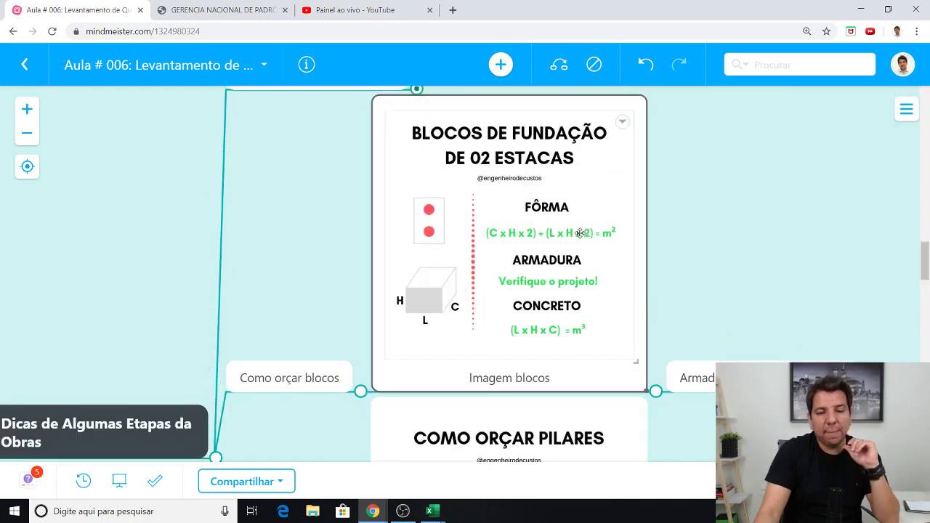
left_click(584, 227)
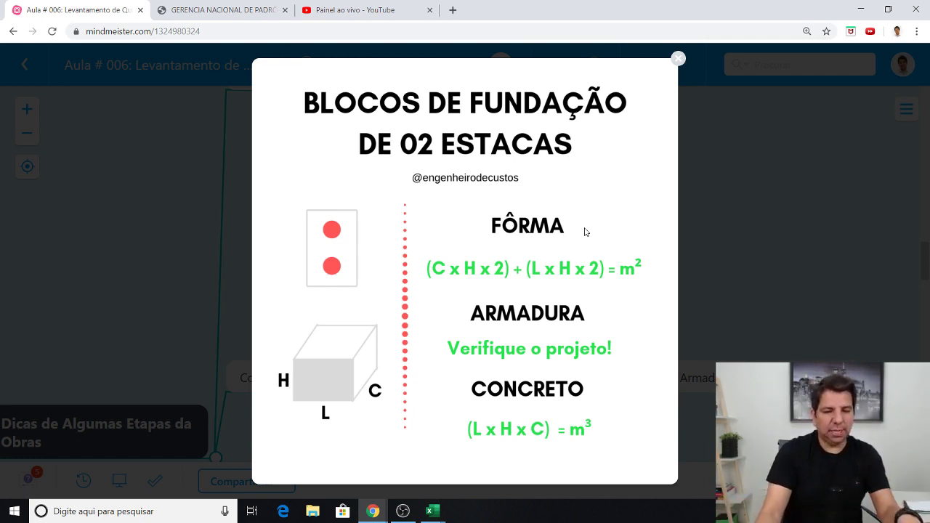
key("Escape")
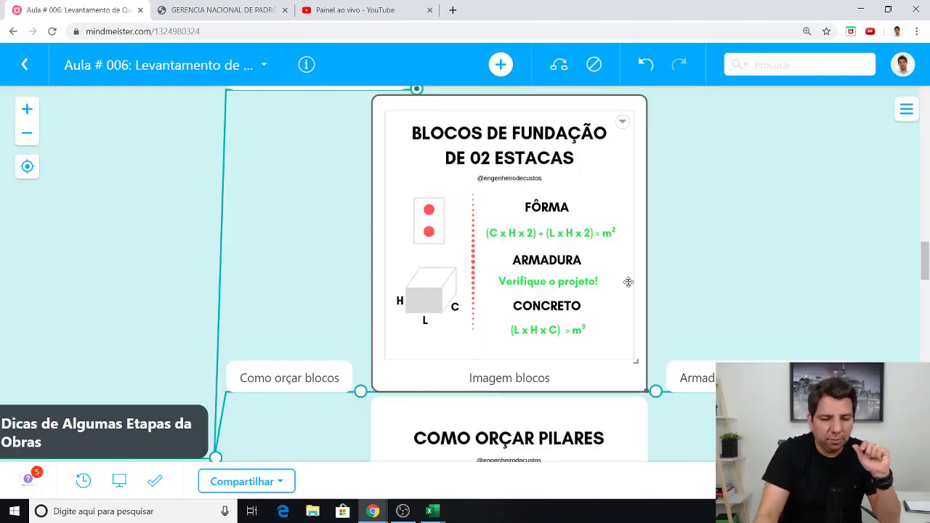
- Pan the map across the blocos image, the Pilares image and the Demolições branch
scroll(686, 270, "down", 1)
left_click_drag(686, 270, 617, 342)
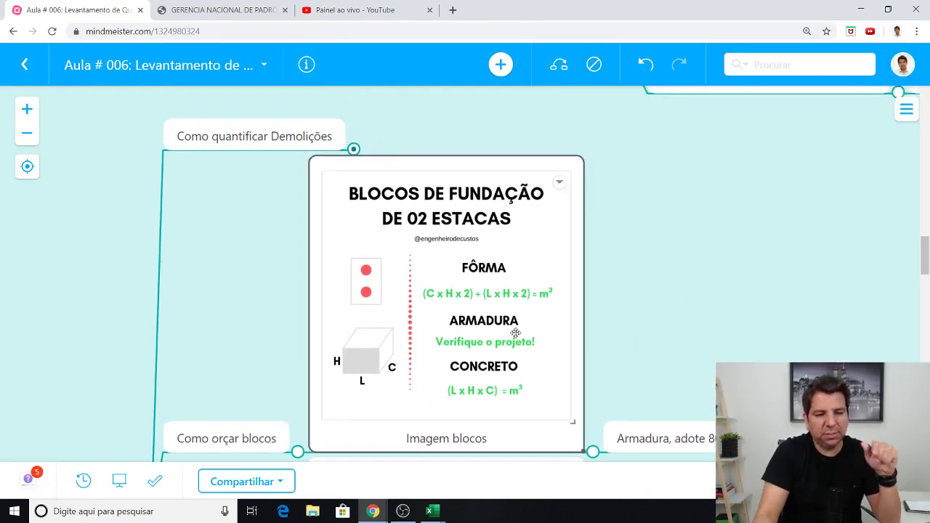
left_click_drag(637, 285, 618, 196)
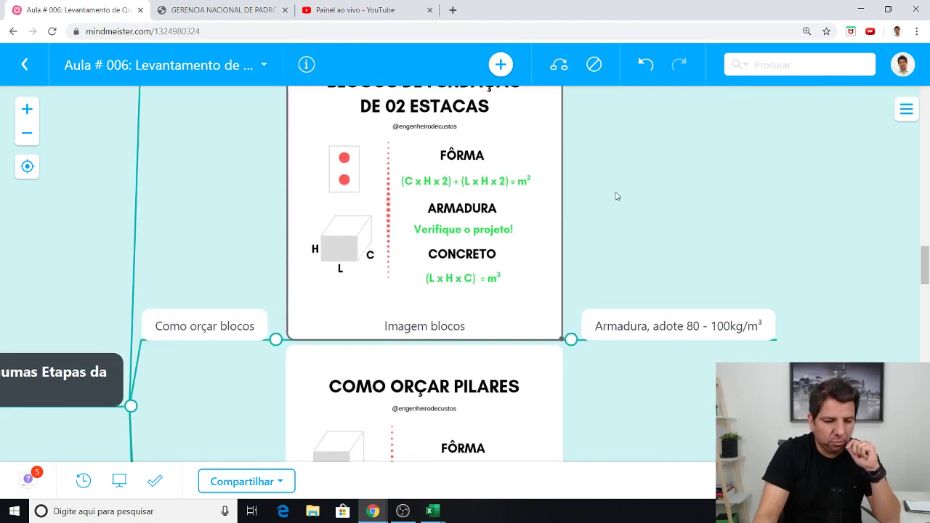
left_click_drag(585, 402, 700, 422)
mouse_move(342, 214)
left_mouse_down()
mouse_move(395, 297)
mouse_move(382, 265)
left_mouse_up()
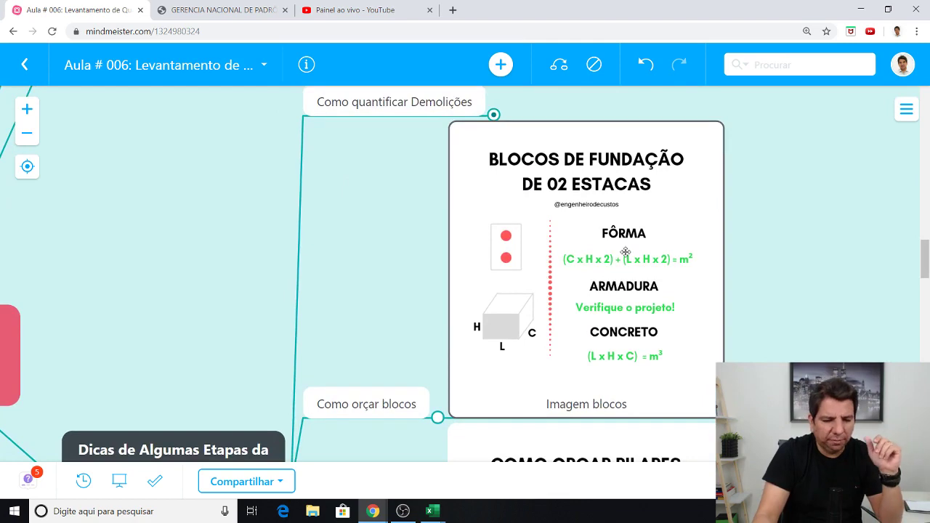
key("f")
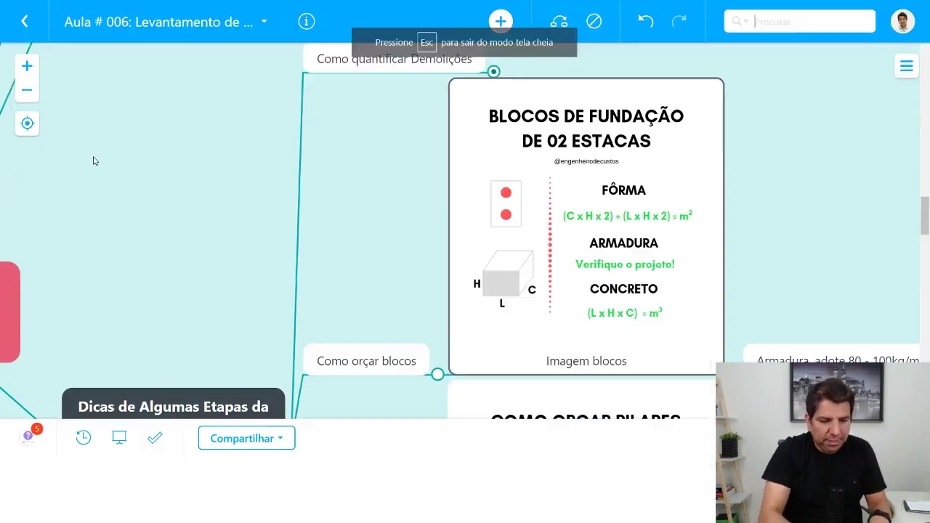
left_click_drag(455, 391, 225, 234)
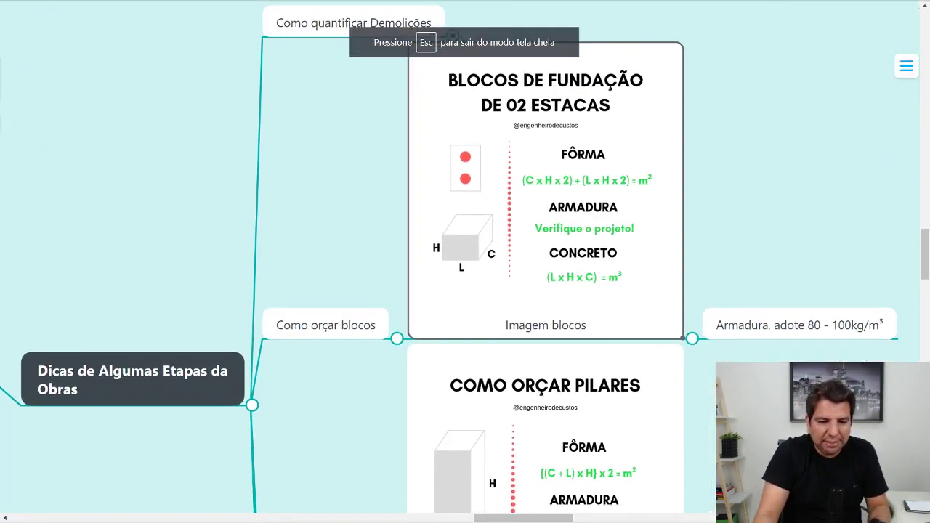
left_click(208, 217)
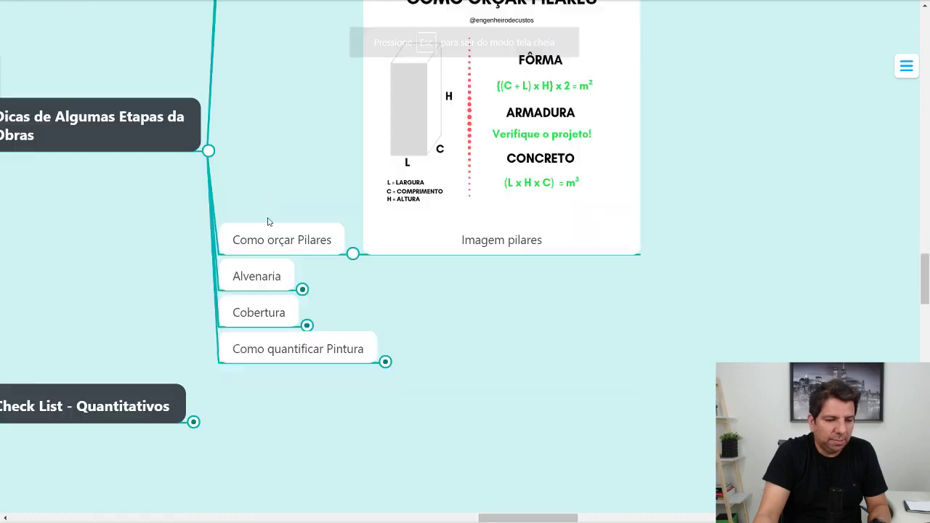
mouse_move(519, 297)
left_mouse_down()
mouse_move(635, 395)
mouse_move(647, 326)
mouse_move(557, 241)
left_mouse_up()
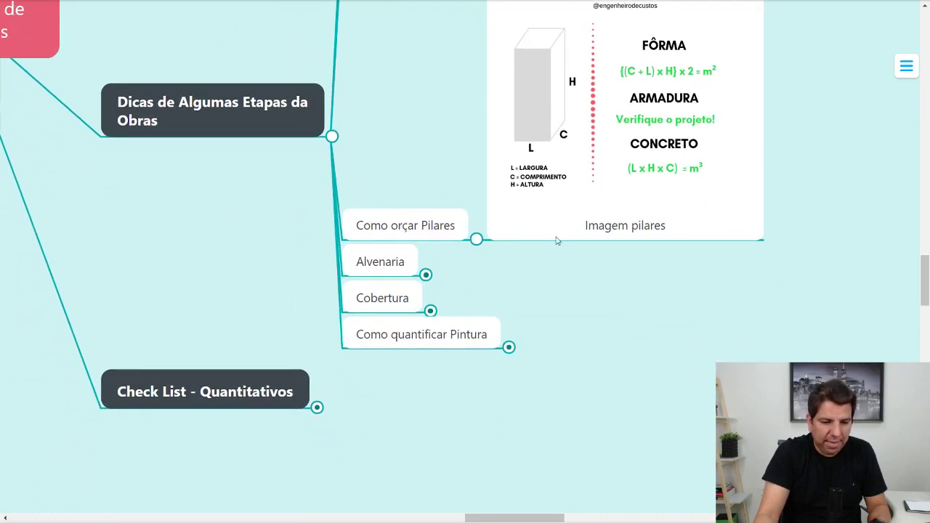
left_click(476, 239)
scroll(530, 249, "up", 2)
scroll(574, 349, "up", 2)
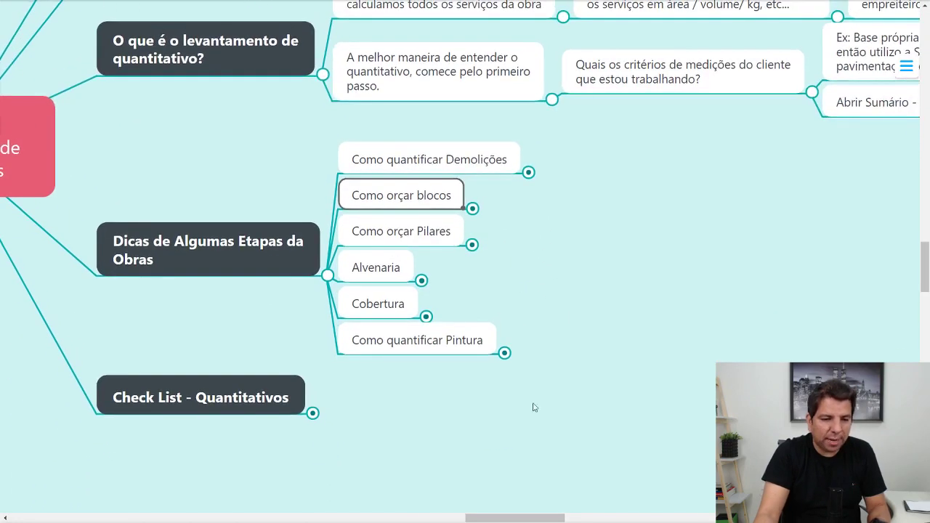
left_click(422, 282)
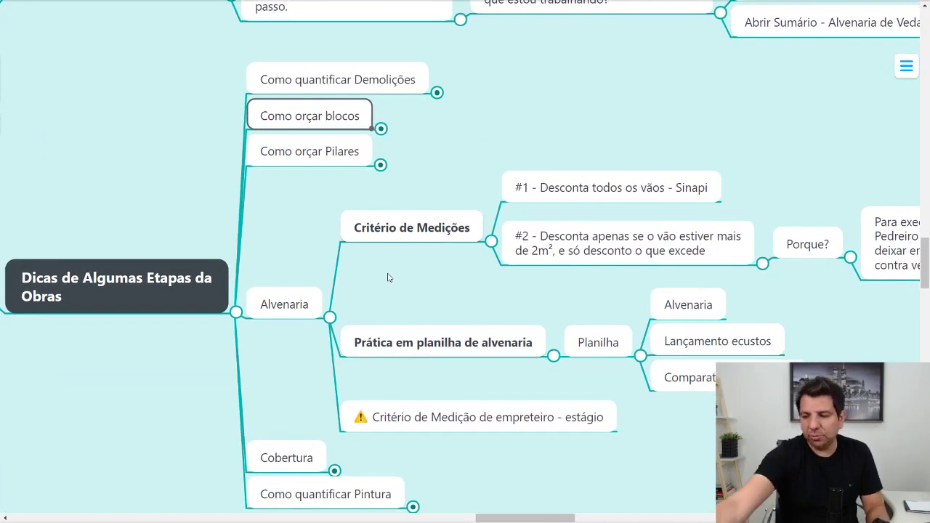
left_click(491, 242)
left_click(554, 275)
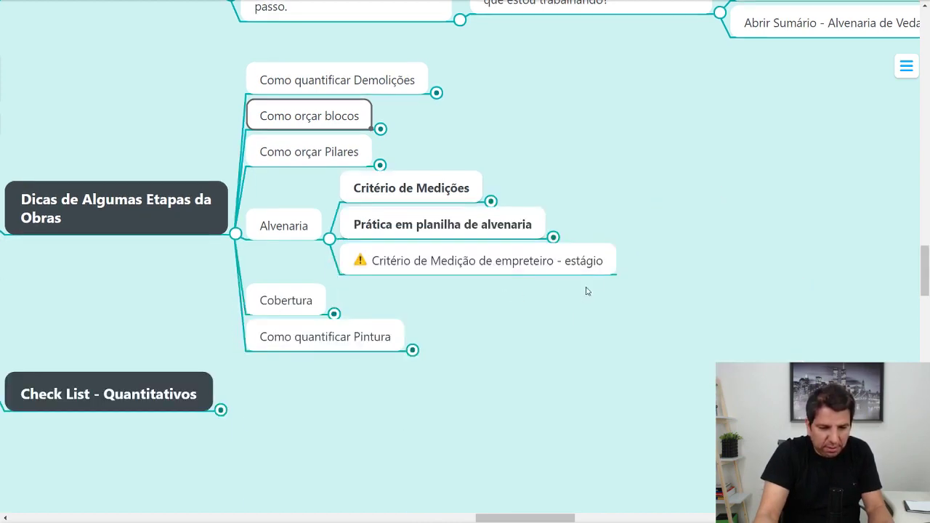
key("F11")
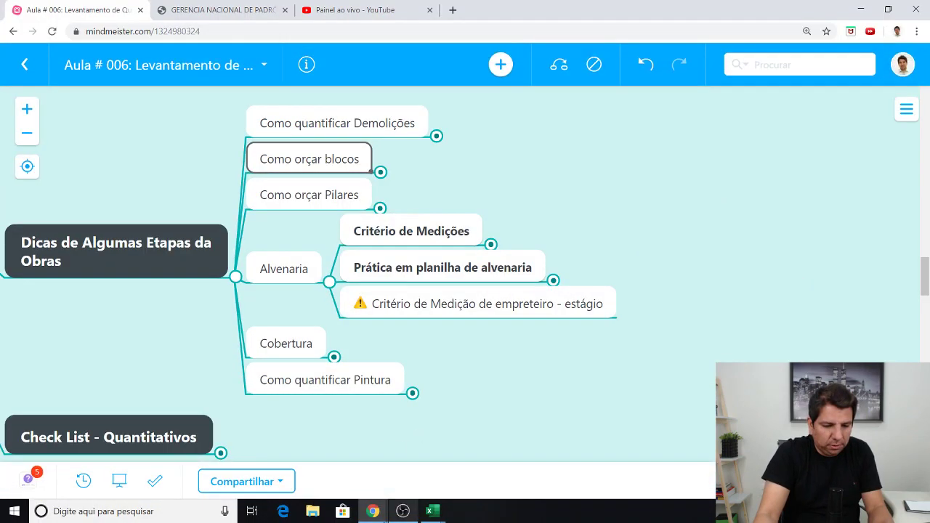
mouse_move(373, 511)
left_click(445, 447)
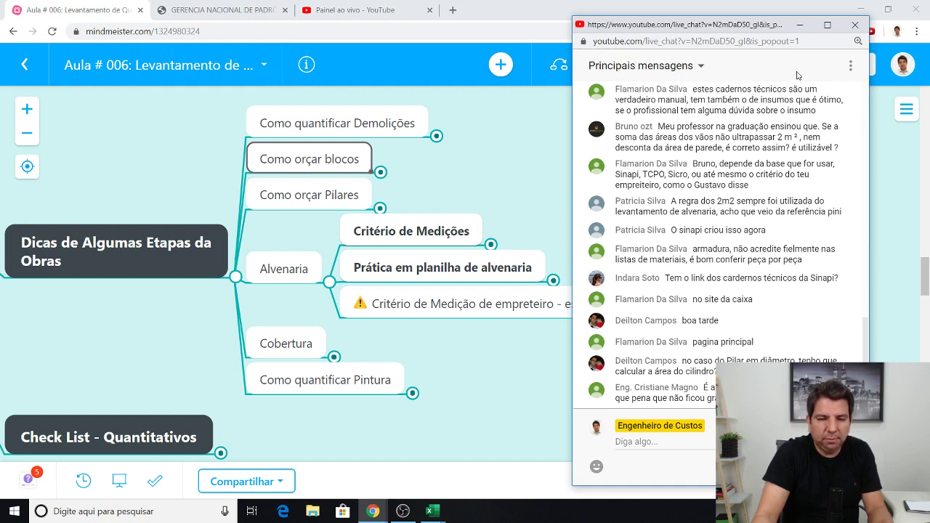
left_click(799, 25)
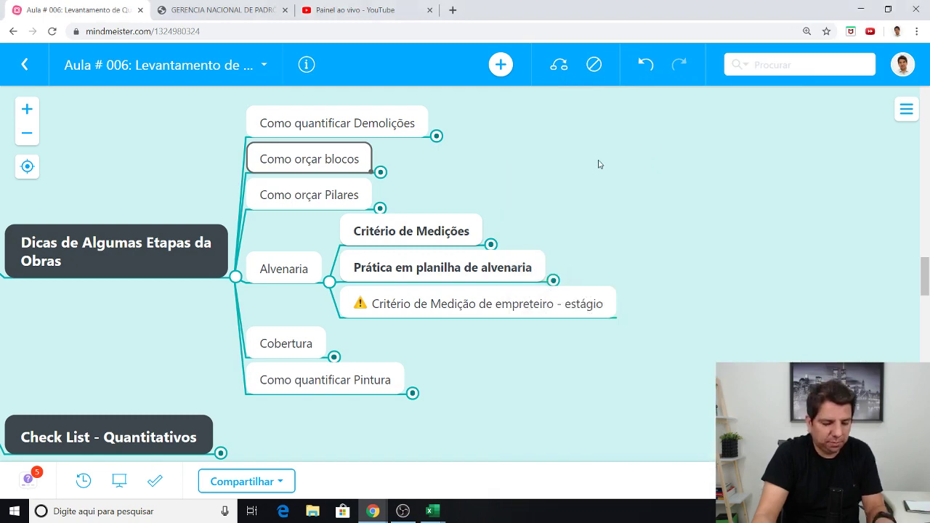
key("ctrl+shift+f")
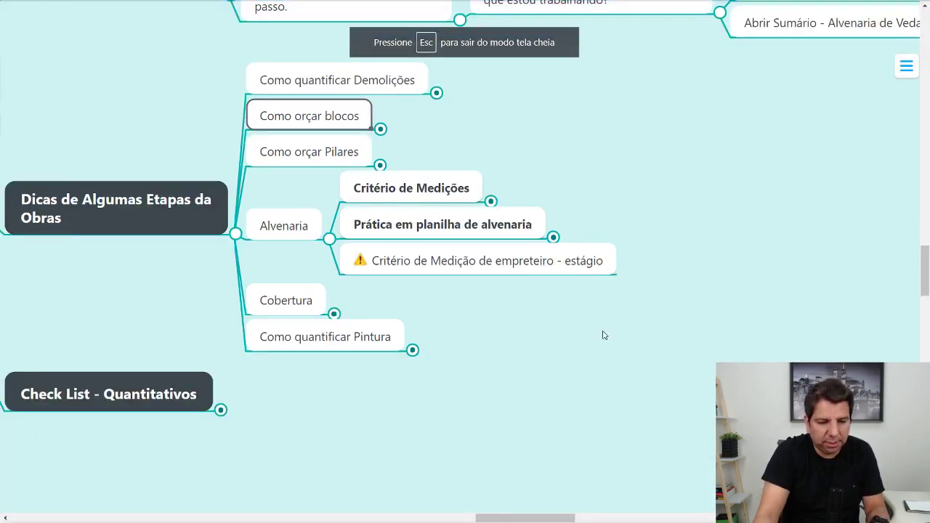
scroll(575, 378, "up", 1)
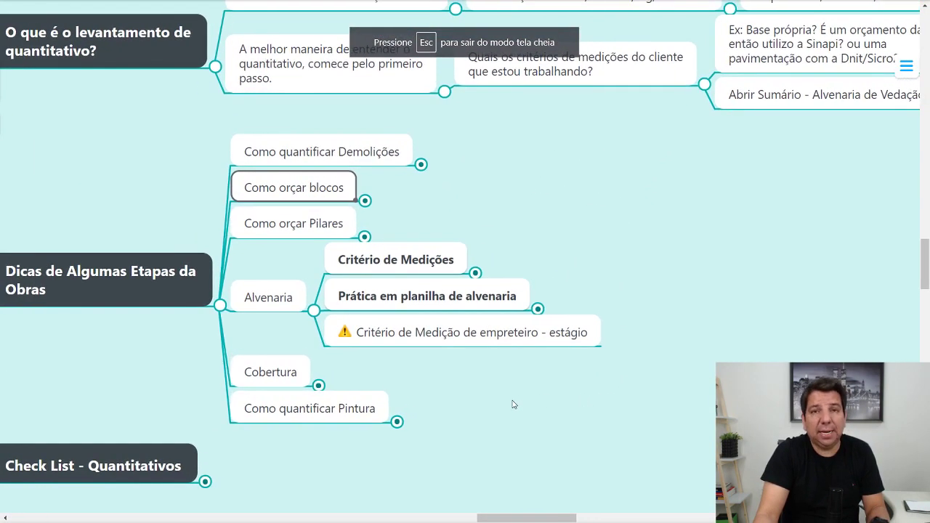
- Expand Critério de Medições, then select Alvenaria, Critério de Medições and '#1 - Desconta todos os vãos - Sinapi'
left_click_drag(597, 253, 664, 205)
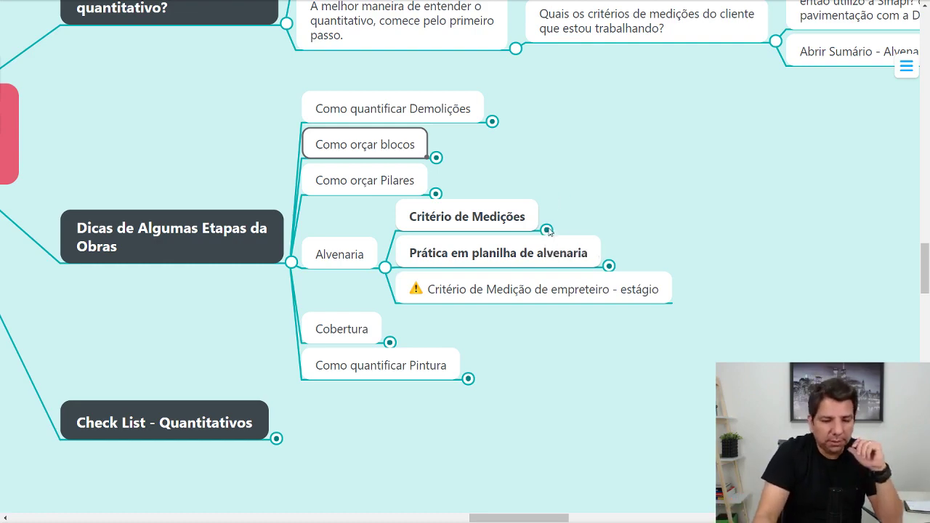
left_click(547, 231)
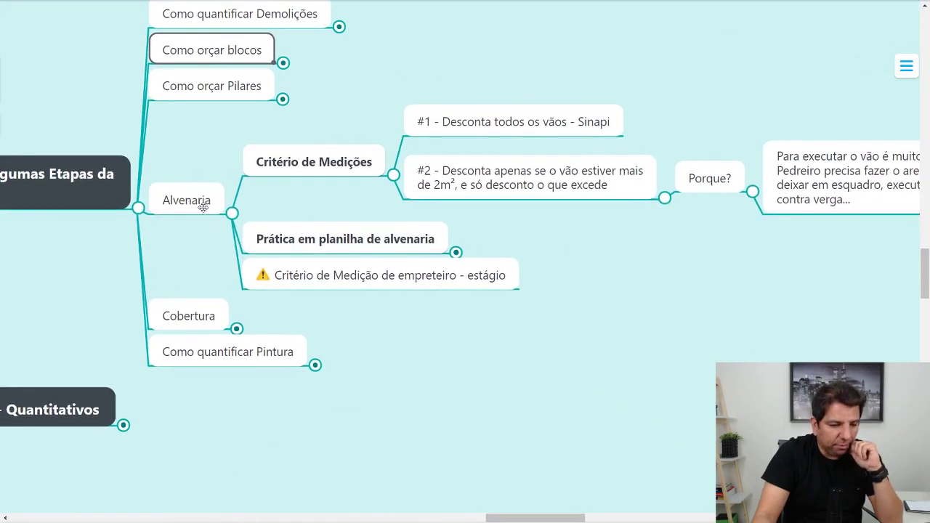
left_click(203, 208)
left_click(342, 161)
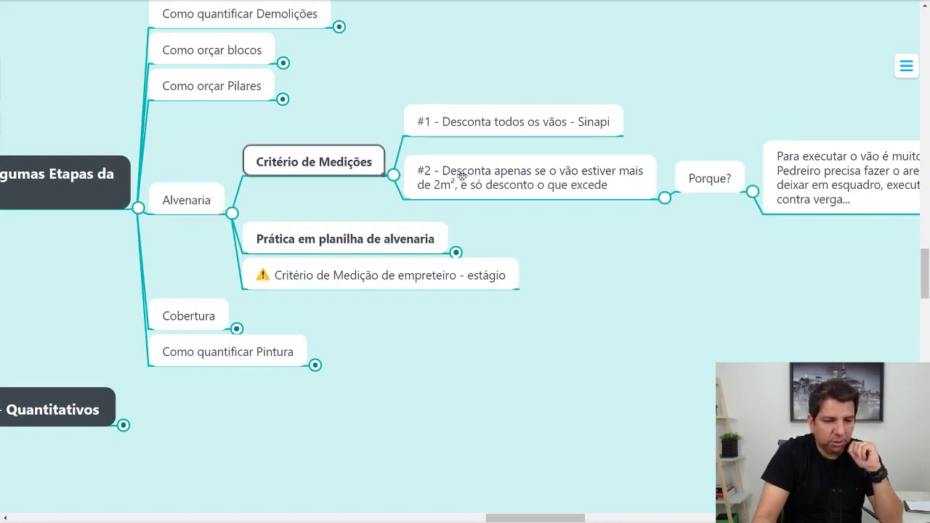
left_click(497, 123)
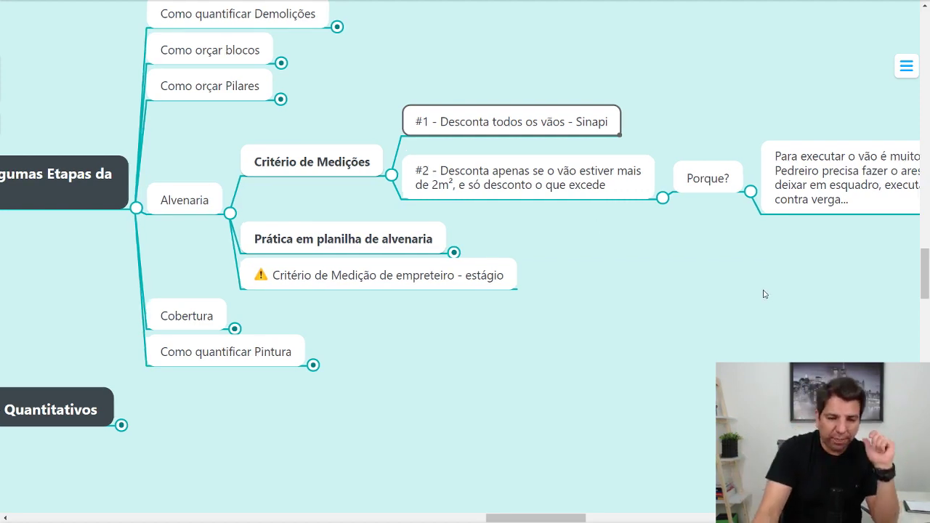
- Scroll the map to bring the '#2' measurement criterion and its 'Porque?' reasoning into view
scroll(618, 254, "right", 3)
scroll(597, 244, "up", 1)
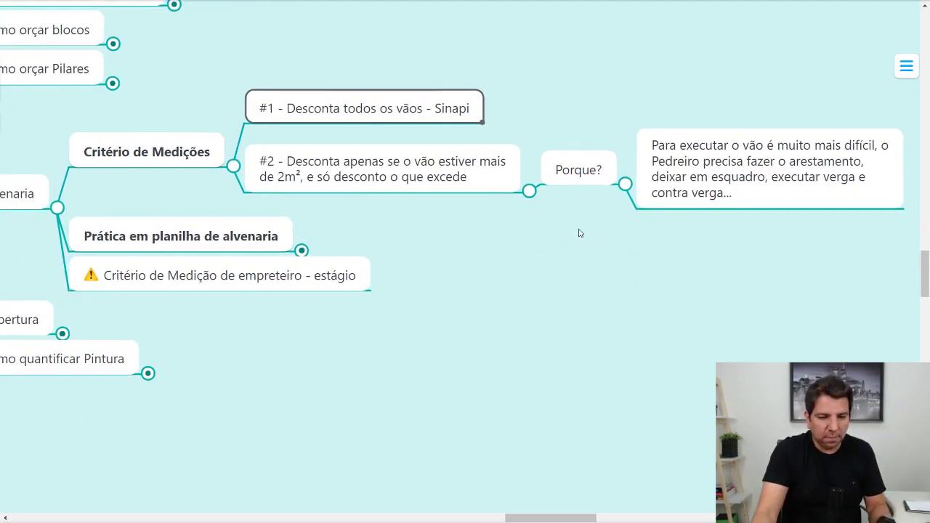
scroll(585, 233, "up", 1)
scroll(581, 247, "up", 1)
scroll(577, 269, "up", 1)
scroll(578, 271, "right", 2)
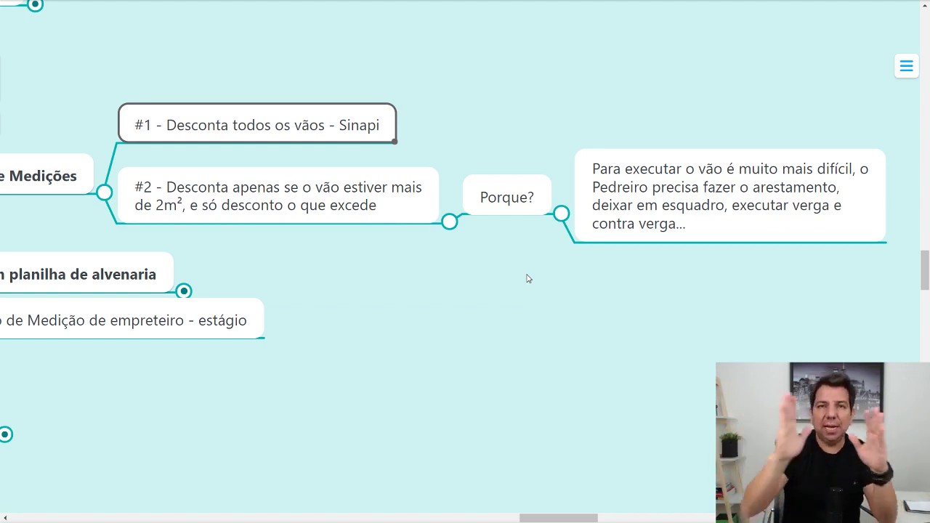
- Capture the mind map with Lightshot and draw the wall's left, top and right sides in red
key("Print")
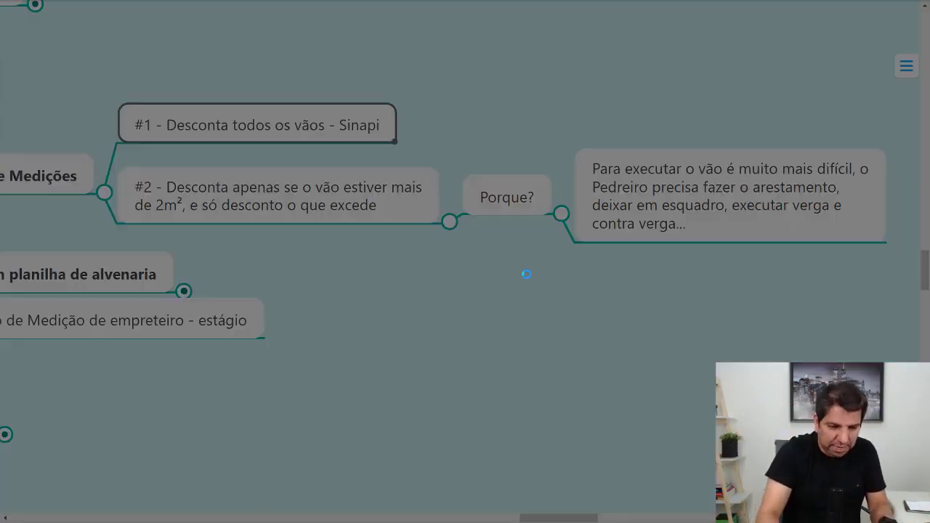
mouse_move(45, 19)
left_mouse_down()
mouse_move(586, 412)
mouse_move(883, 511)
left_mouse_up()
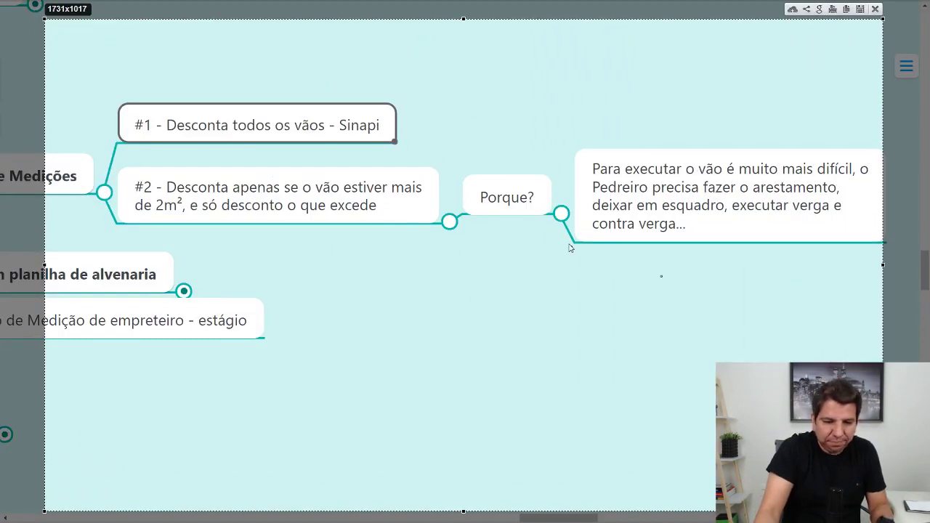
left_click_drag(431, 64, 436, 107)
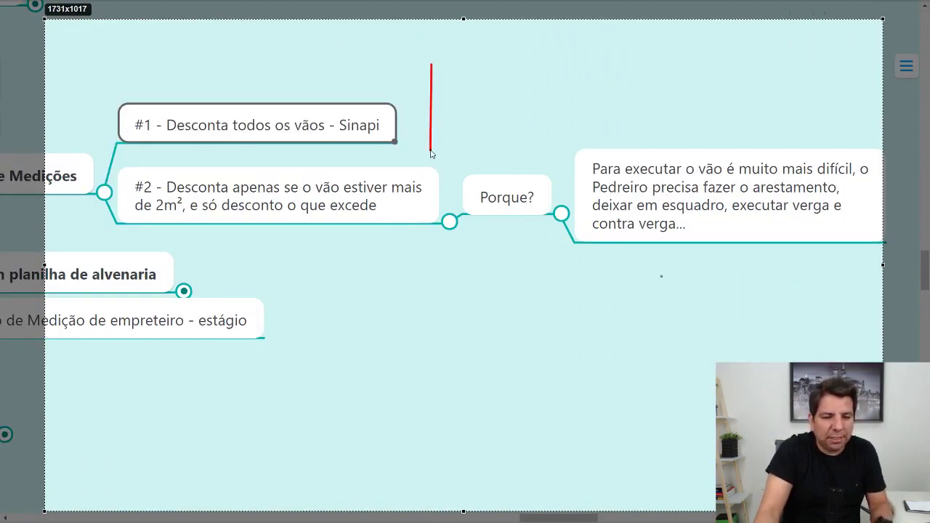
left_click_drag(431, 153, 431, 136)
left_click_drag(432, 65, 600, 66)
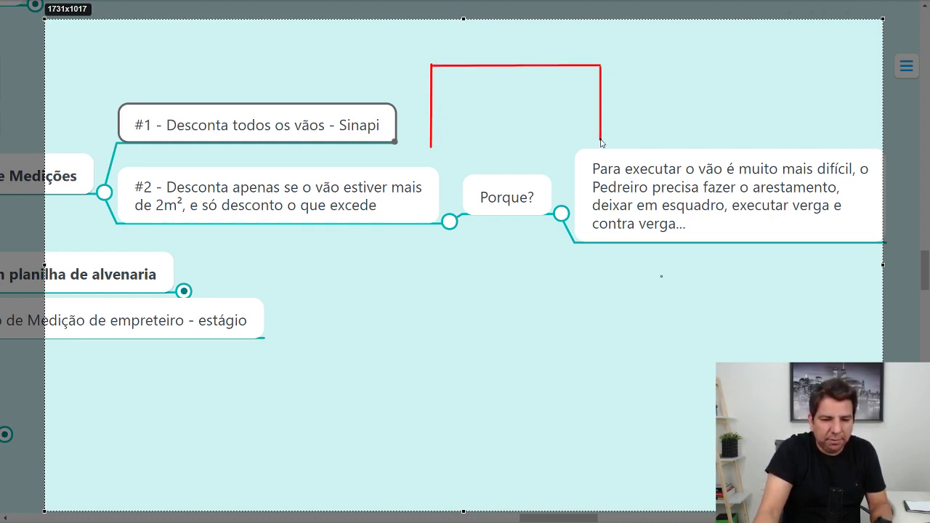
left_click_drag(601, 143, 601, 142)
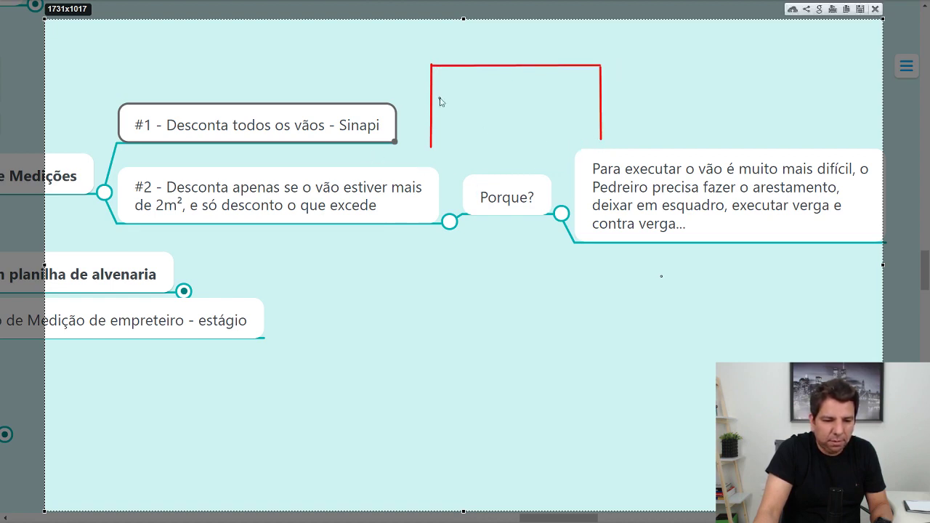
- Sketch the door opening inside the wall and close the wall's bottom edge
left_click_drag(441, 95, 442, 148)
left_click_drag(442, 96, 450, 96)
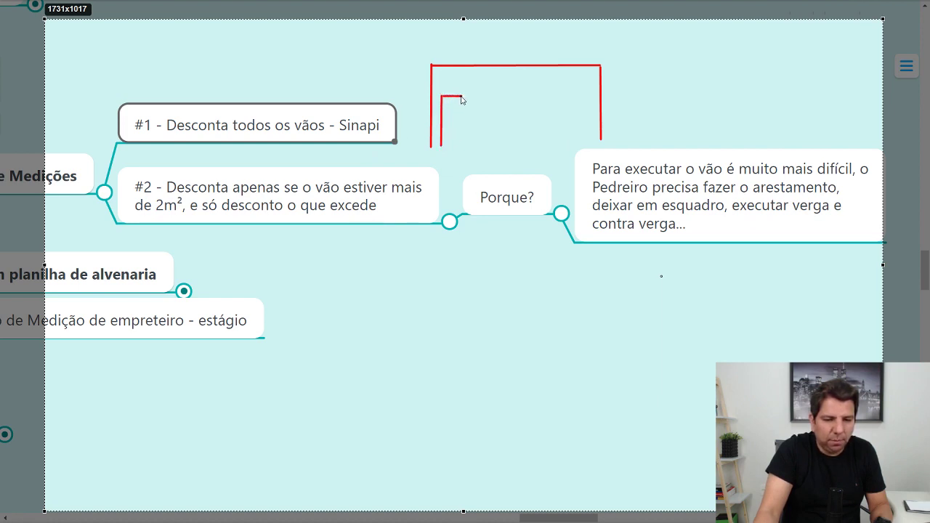
mouse_move(461, 98)
left_mouse_down()
mouse_move(470, 130)
mouse_move(458, 146)
left_mouse_up()
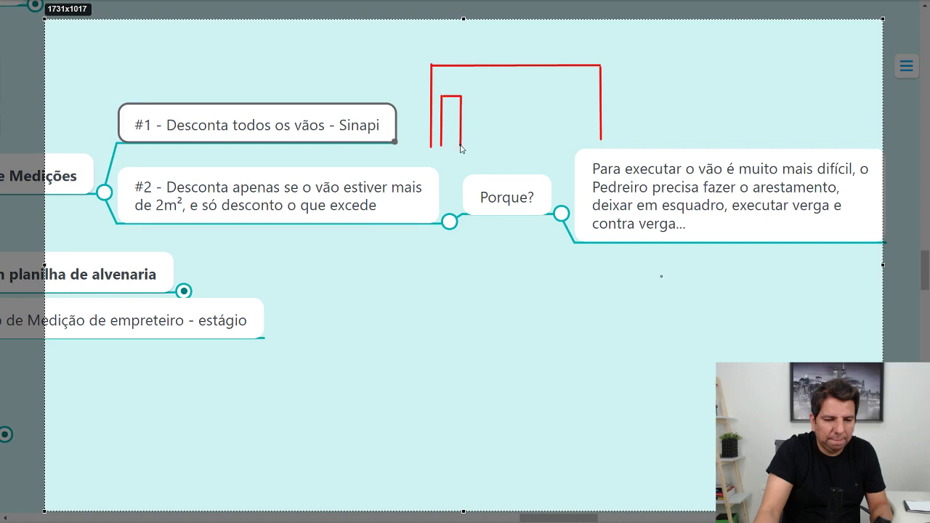
left_click_drag(431, 148, 602, 144)
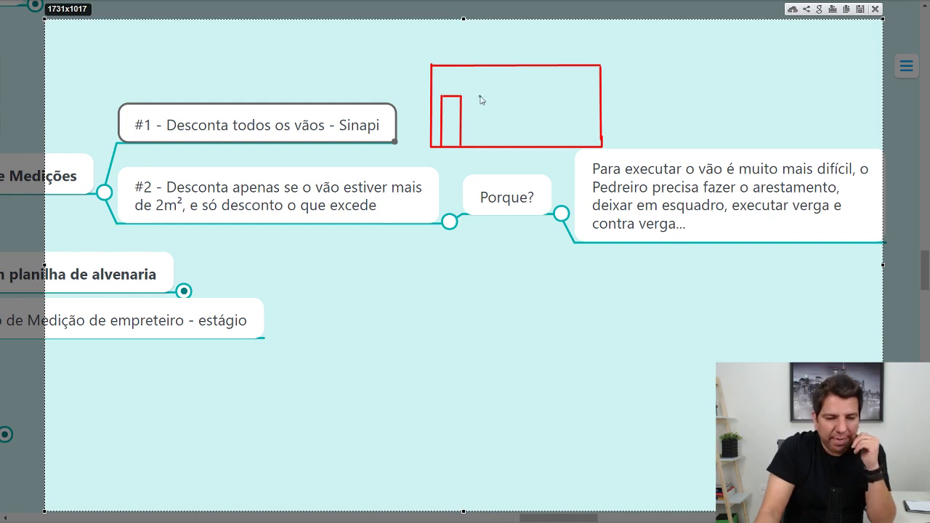
- Add an arrow pointing at the door, rework the door's edges and lintel, and start a window outline
left_click_drag(494, 91, 465, 114)
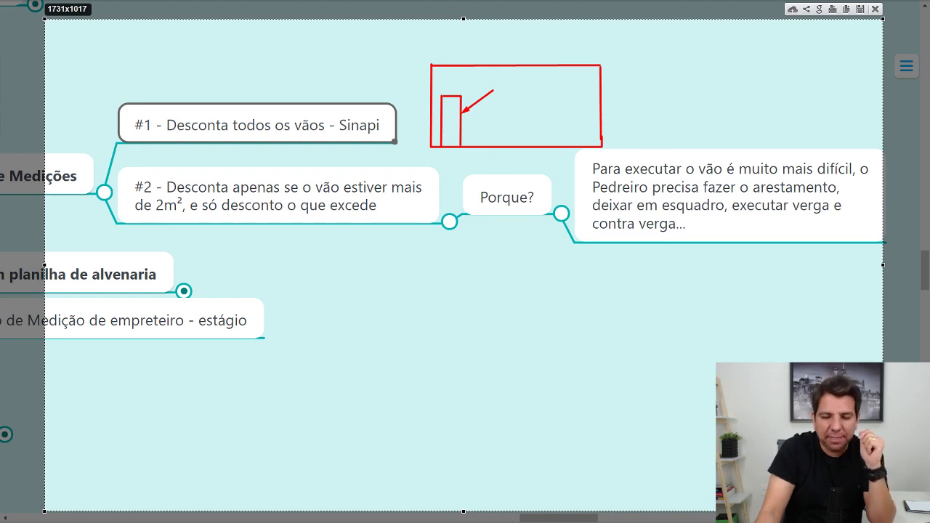
left_click_drag(450, 107, 445, 119)
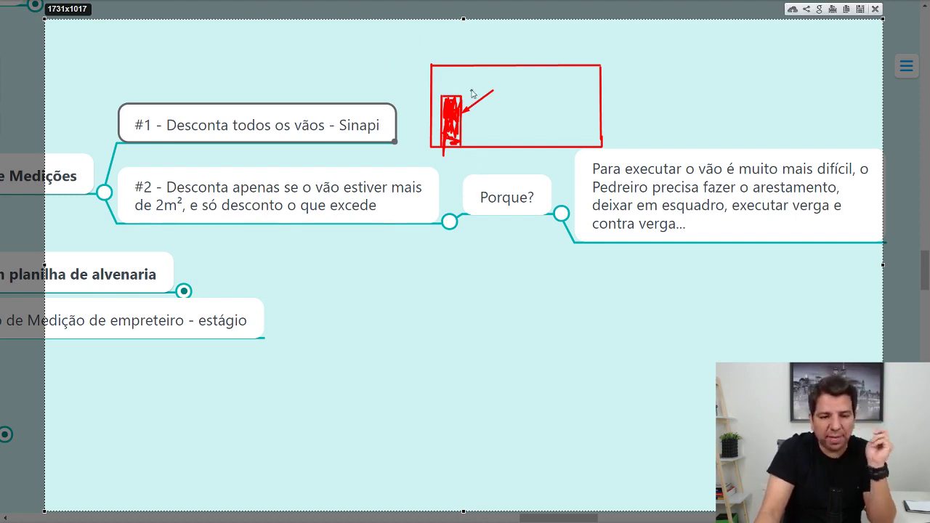
mouse_move(473, 89)
left_mouse_down()
mouse_move(443, 137)
mouse_move(466, 135)
left_mouse_up()
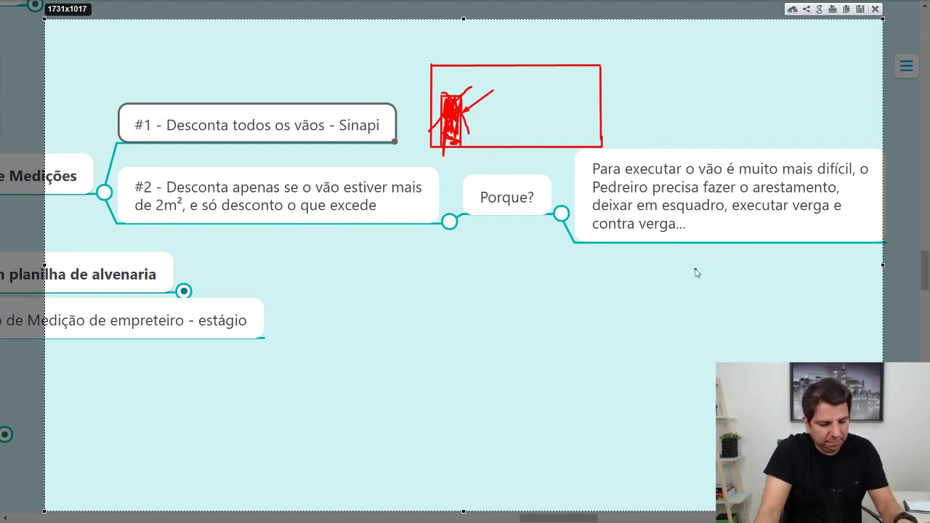
key("ctrl+z")
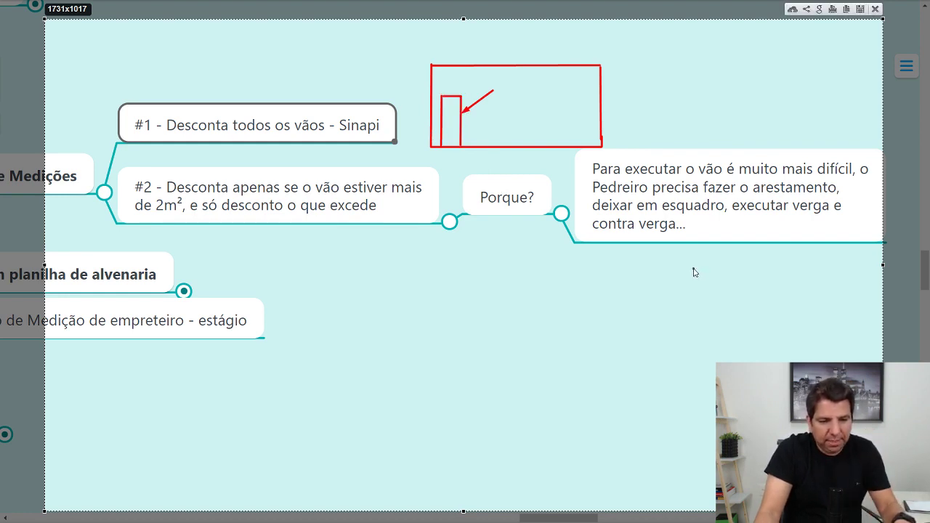
left_click(440, 98)
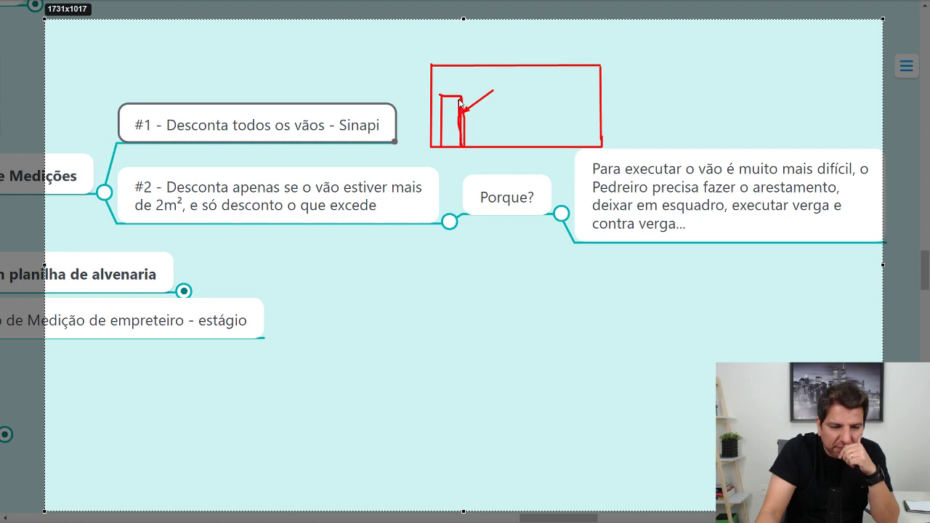
mouse_move(460, 102)
left_mouse_down()
mouse_move(466, 93)
mouse_move(441, 97)
mouse_move(436, 87)
mouse_move(464, 91)
mouse_move(456, 100)
left_mouse_up()
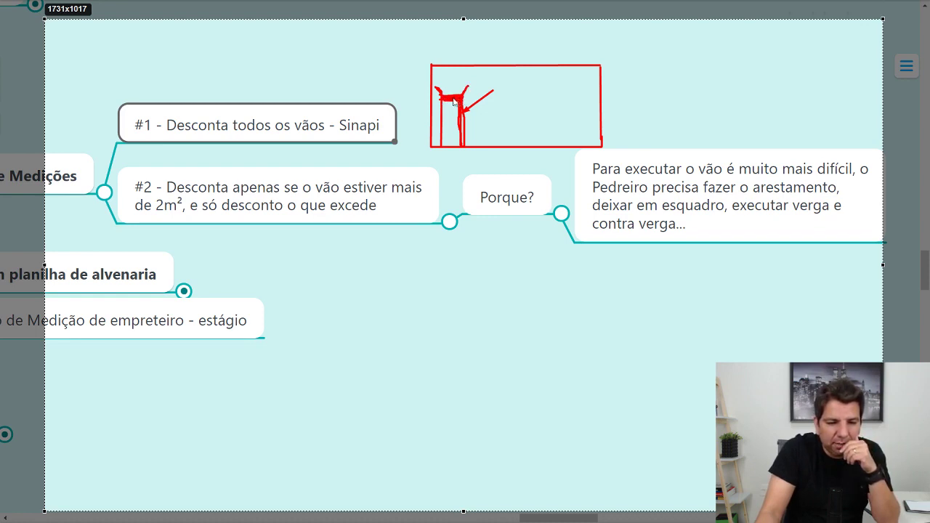
left_click_drag(447, 101, 451, 100)
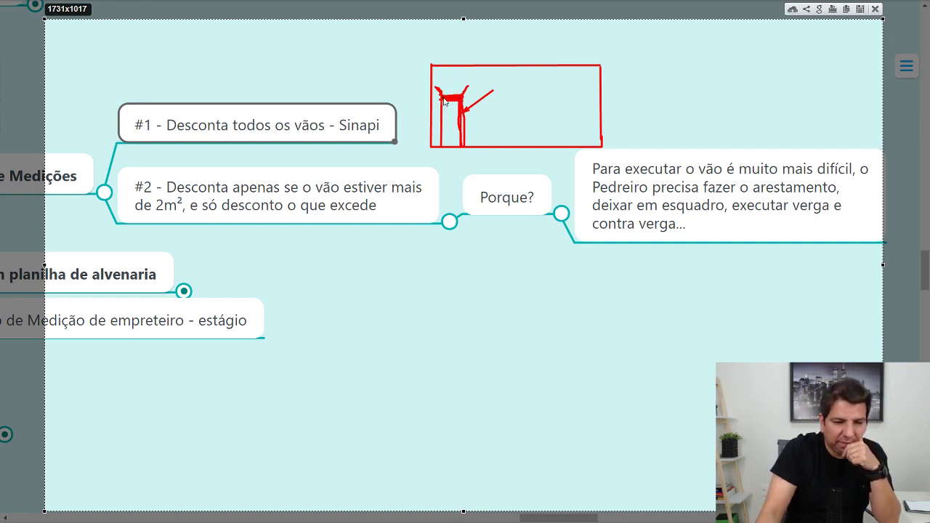
left_click_drag(442, 102, 442, 102)
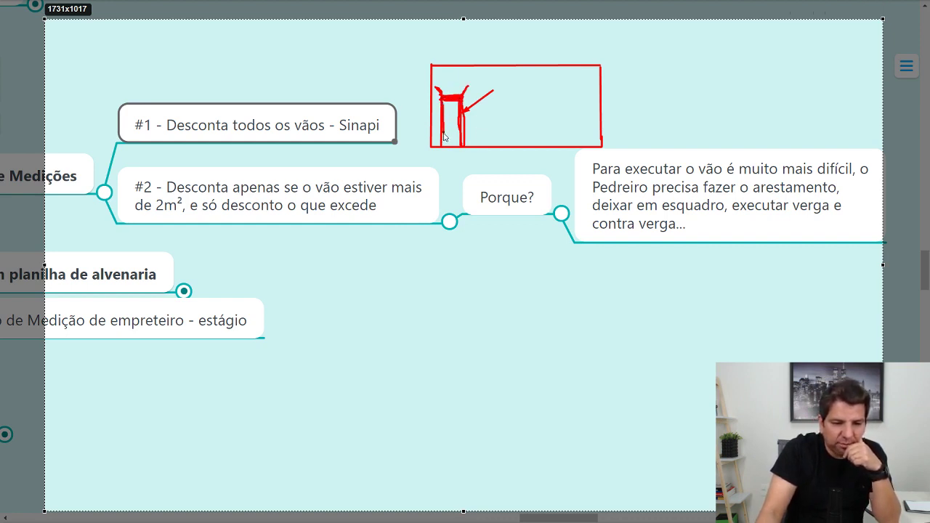
left_click_drag(444, 137, 444, 152)
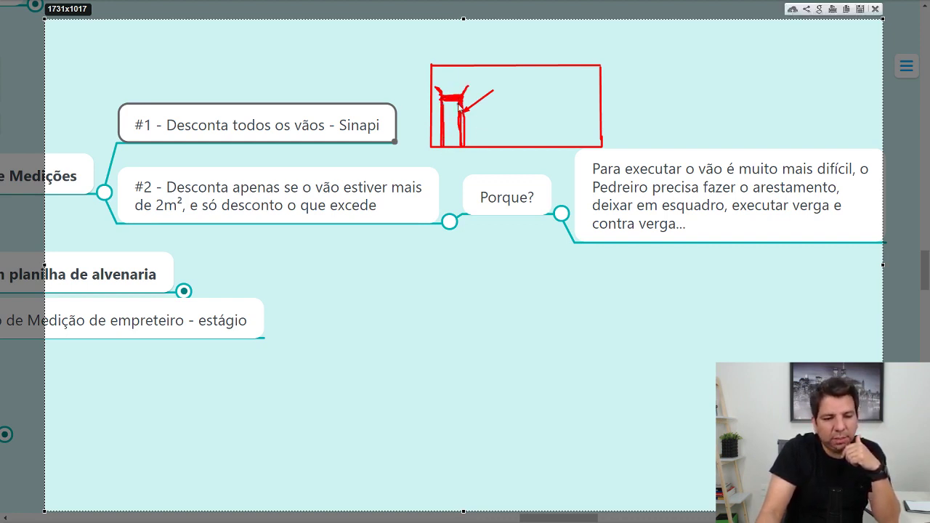
left_click_drag(459, 105, 464, 147)
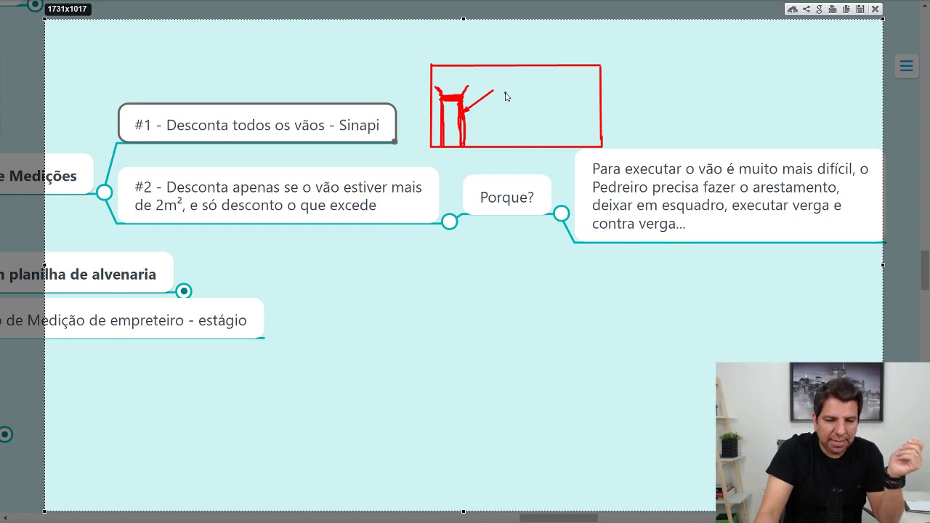
mouse_move(505, 92)
left_mouse_down()
mouse_move(505, 124)
mouse_move(553, 98)
left_mouse_up()
- Finish the window with top, bottom and diagonal strokes, then discard the sketch with Esc
mouse_move(506, 119)
left_mouse_down()
mouse_move(551, 120)
mouse_move(553, 107)
mouse_move(553, 125)
left_mouse_up()
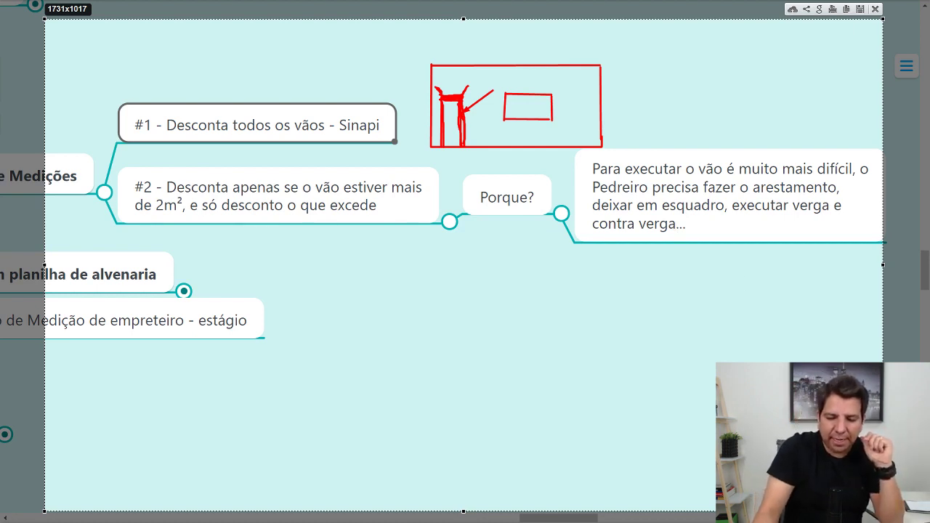
left_click_drag(508, 100, 552, 102)
left_click_drag(504, 121, 548, 120)
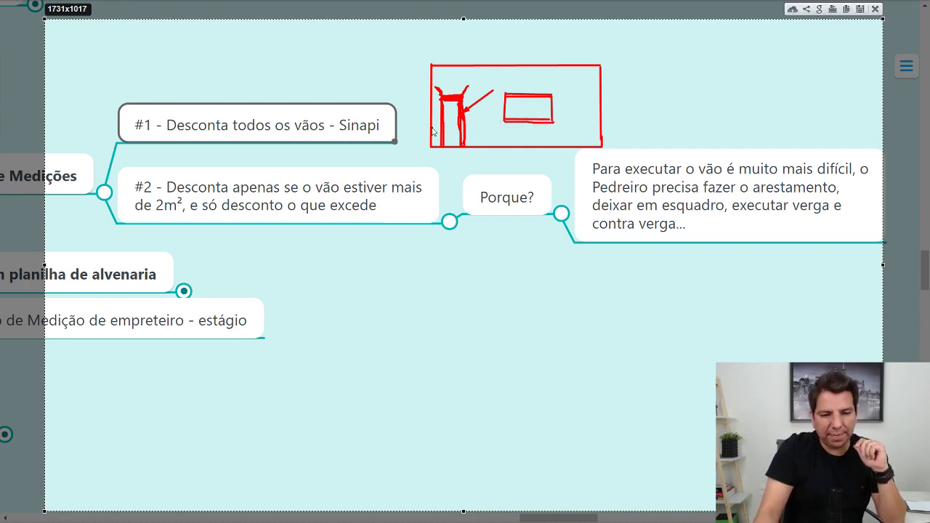
mouse_move(439, 146)
left_mouse_down()
mouse_move(456, 93)
mouse_move(471, 135)
mouse_move(585, 56)
left_mouse_up()
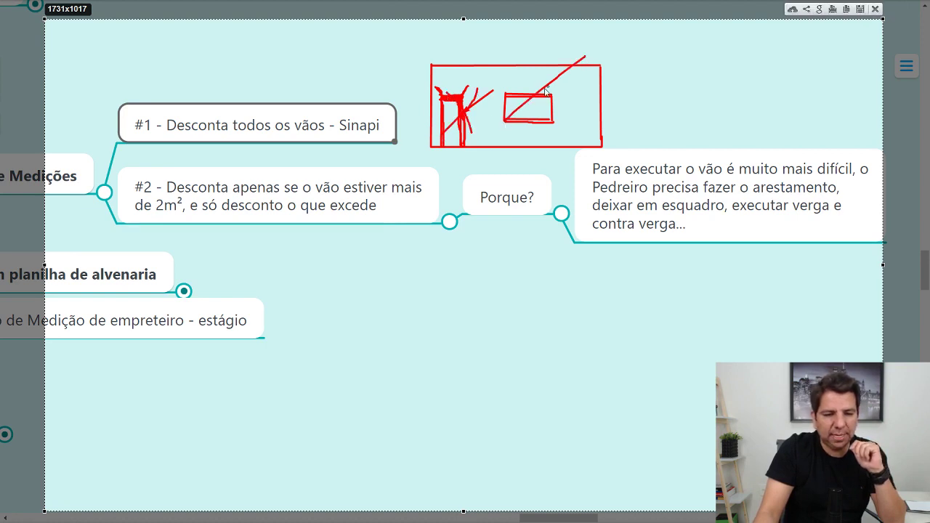
left_click_drag(516, 86, 539, 137)
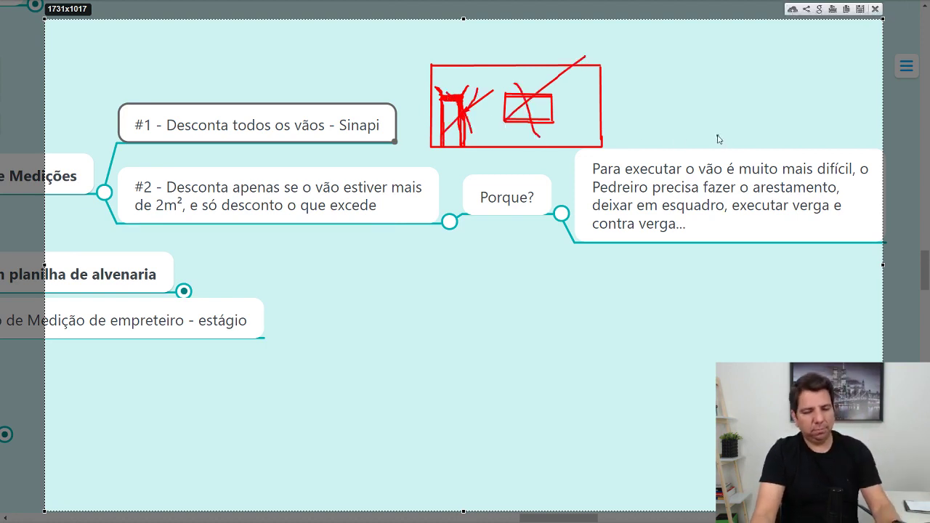
key("Escape")
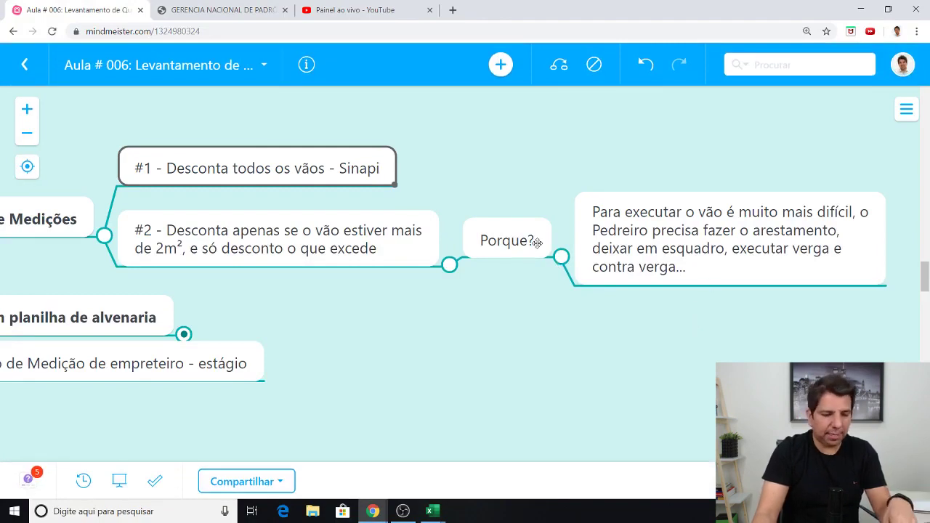
- Pan the map in fullscreen to show more branches around Critério de Medições, then exit fullscreen
key("F11")
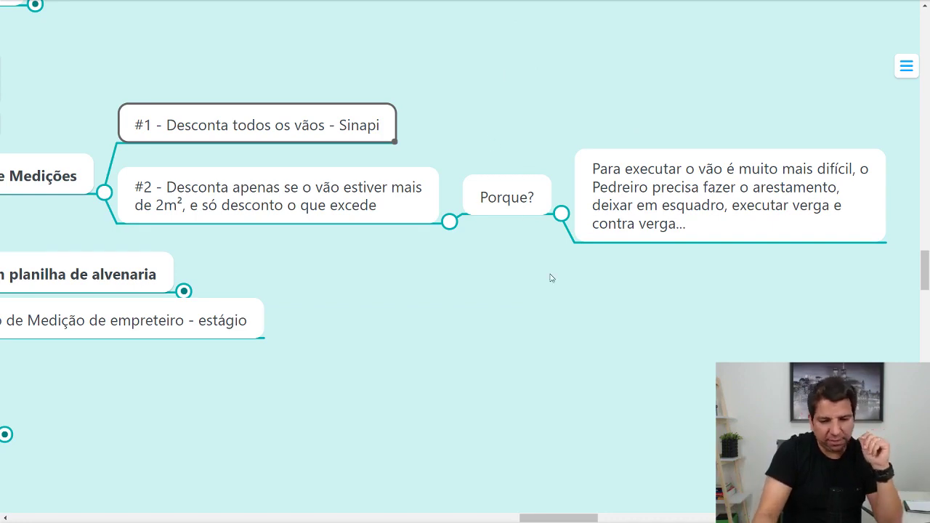
left_click_drag(550, 278, 652, 338)
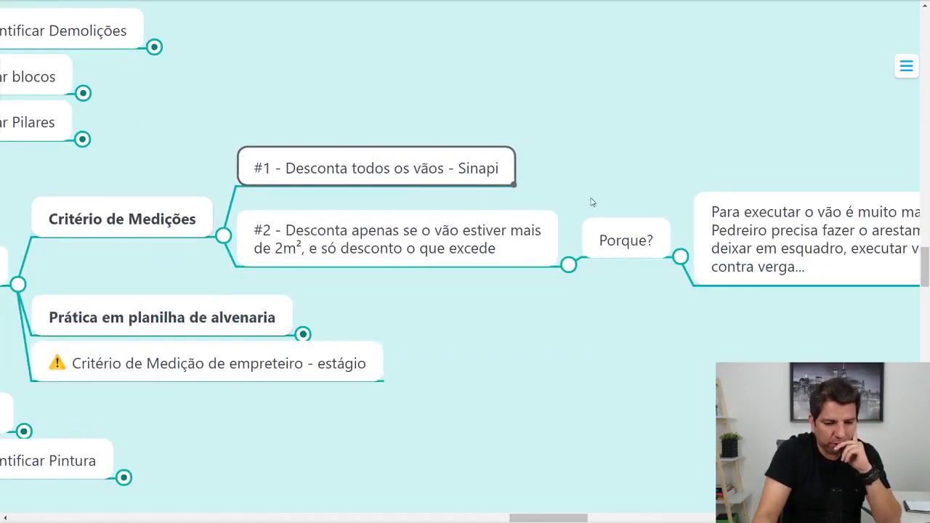
scroll(611, 361, "down", 2)
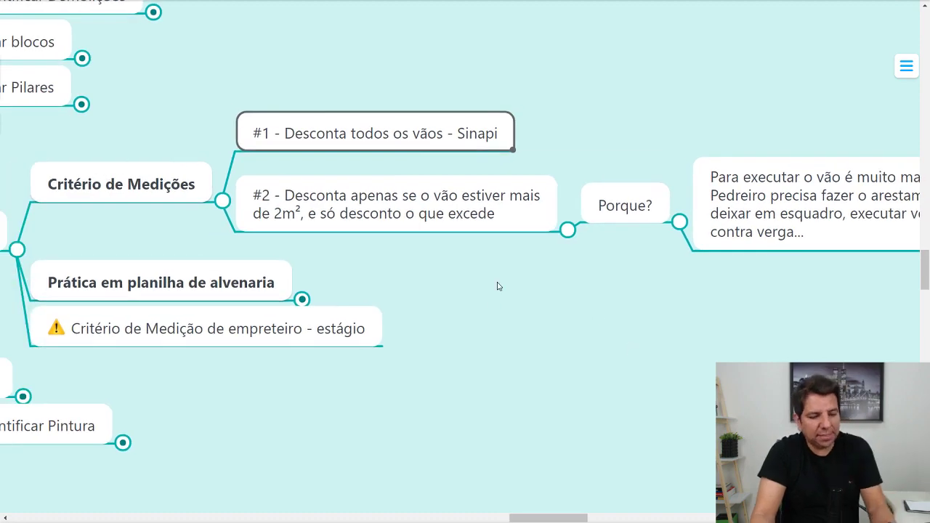
key("F11")
- Read through the YouTube live chat questions, then minimize the chat window
left_click(438, 447)
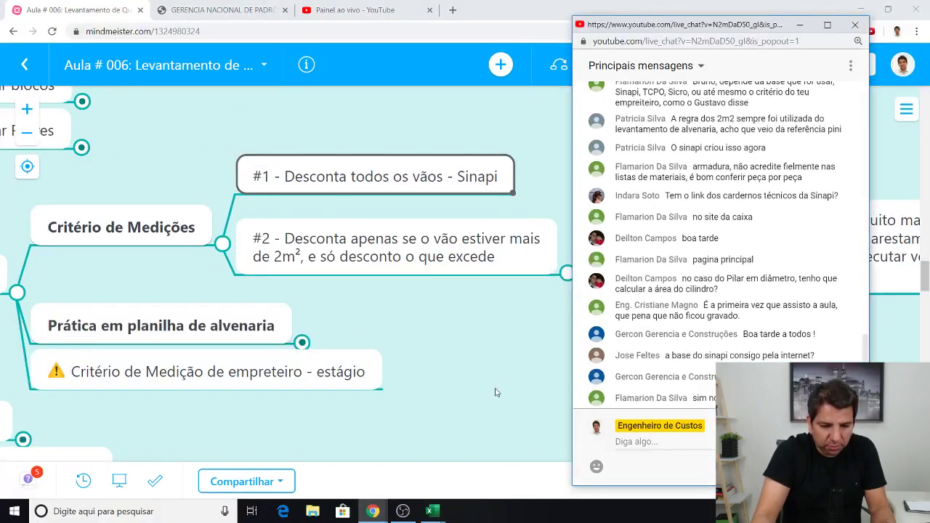
scroll(710, 234, "down", 3)
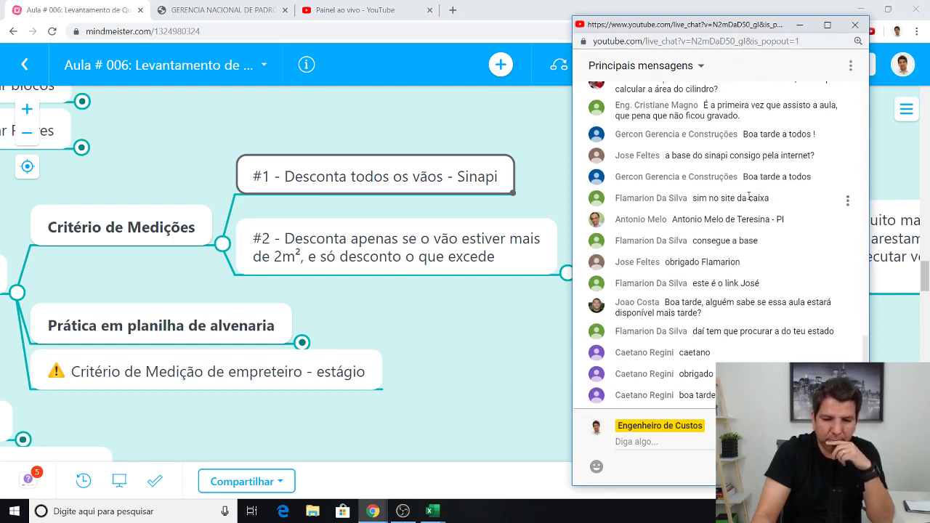
scroll(749, 196, "up", 2)
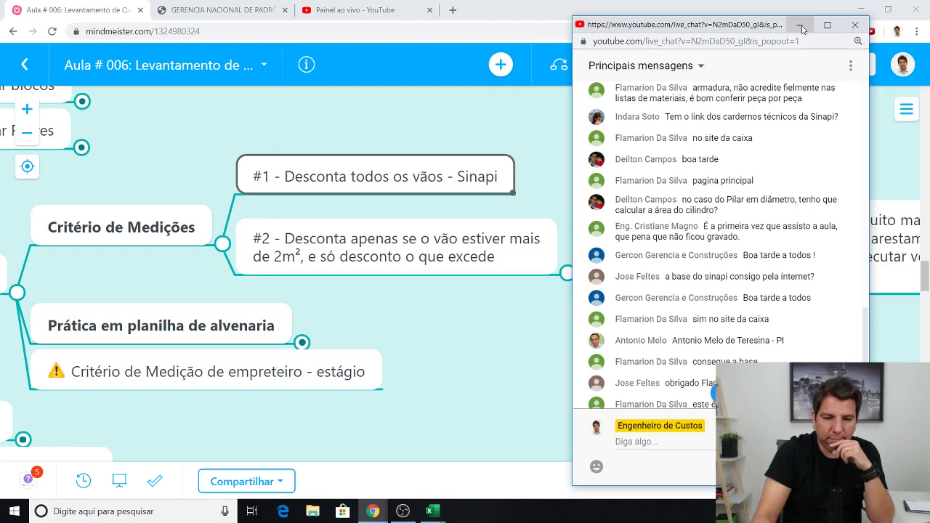
left_click(800, 25)
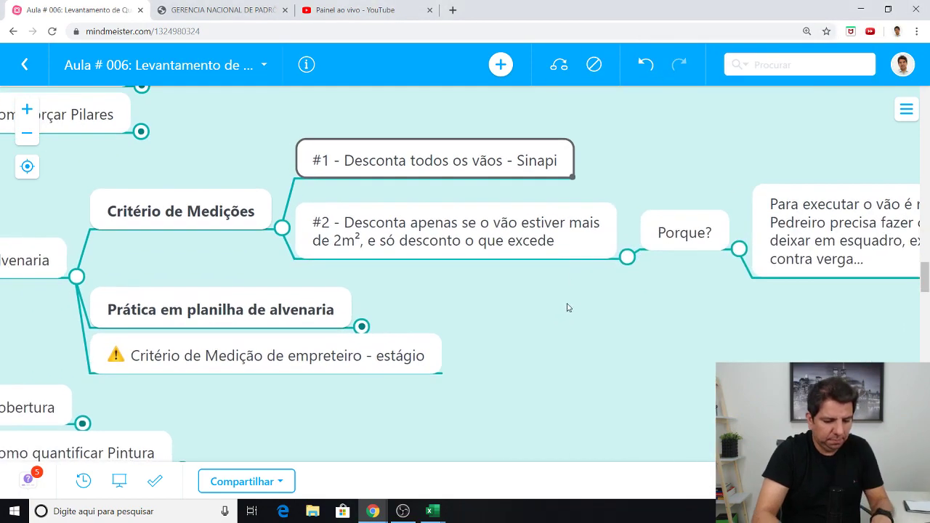
- Return the map to fullscreen, reveal the long explanation note and select the Porque? node
key("F11")
left_click_drag(649, 362, 407, 406)
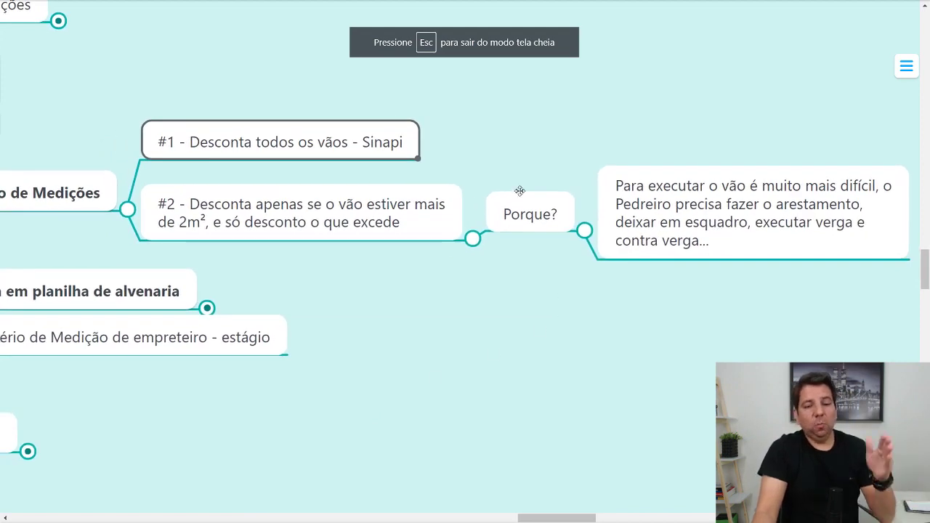
left_click(538, 218)
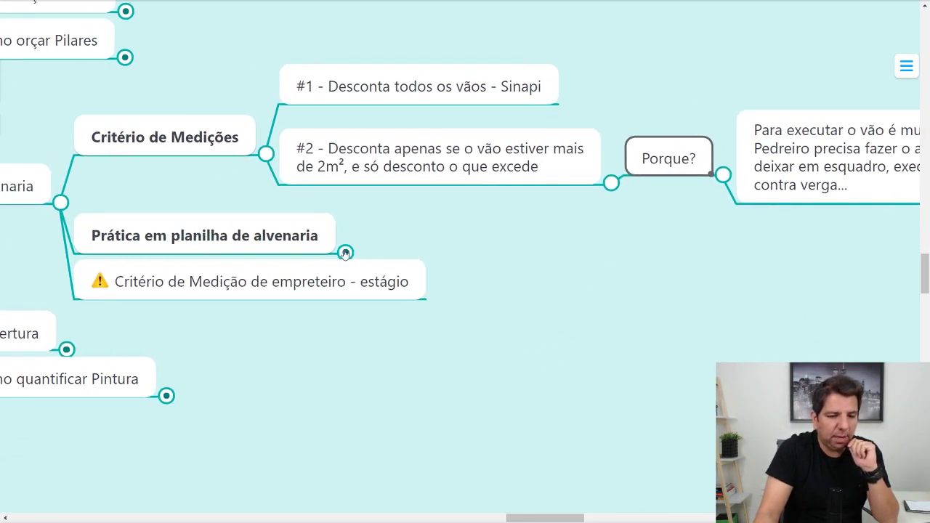
- Expand Prática em planilha de alvenaria and go over its Planilha, Alvenaria and Lançamento ecustos topics
left_click(345, 252)
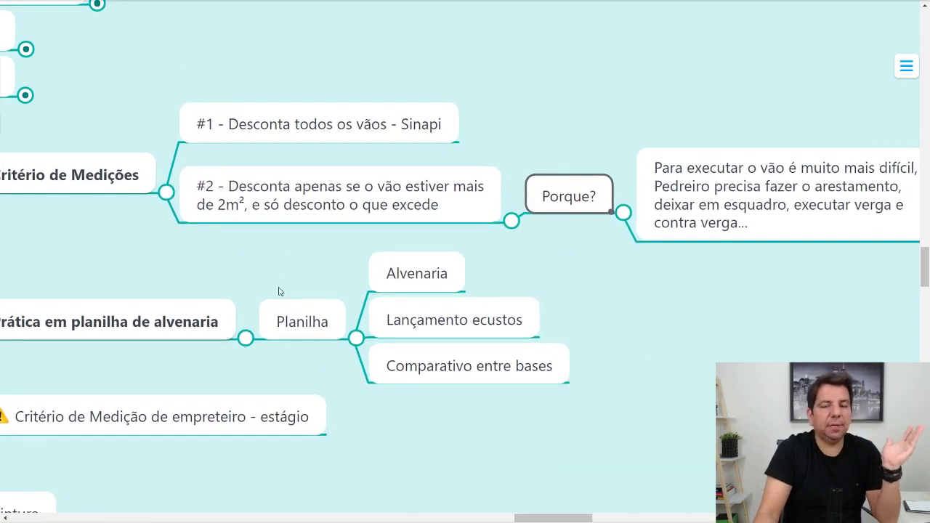
left_click_drag(277, 257, 452, 230)
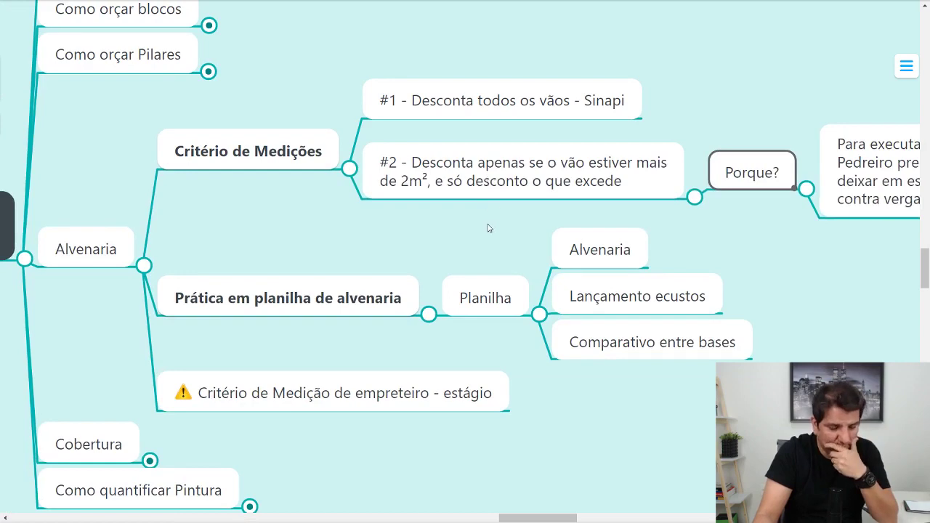
left_click(488, 284)
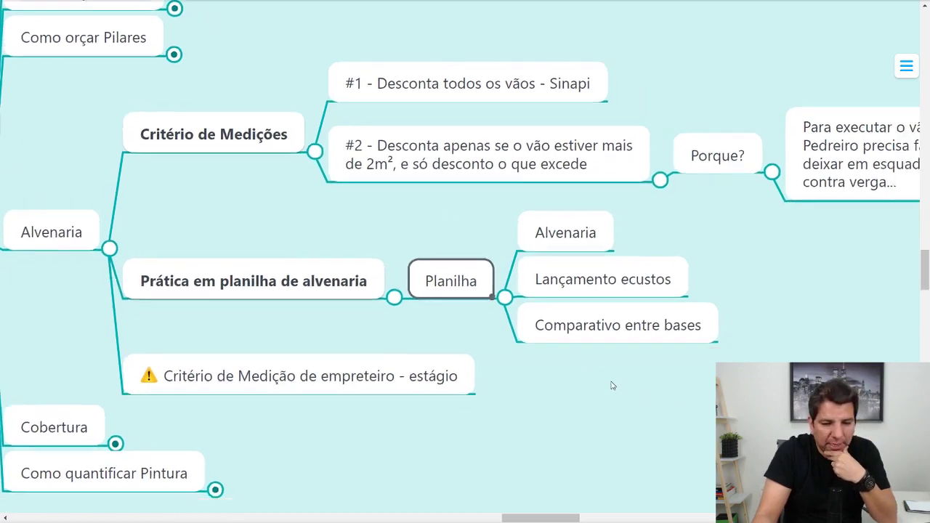
left_click(527, 212)
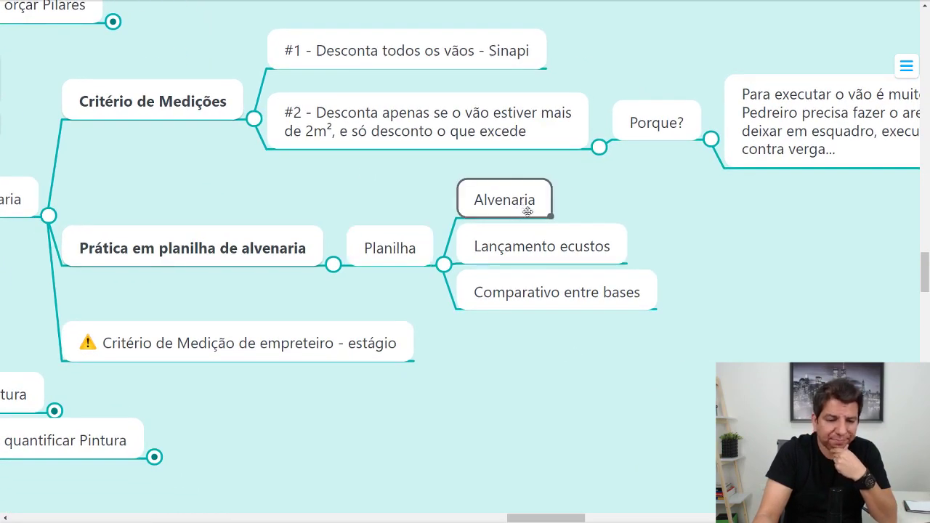
left_click(539, 245)
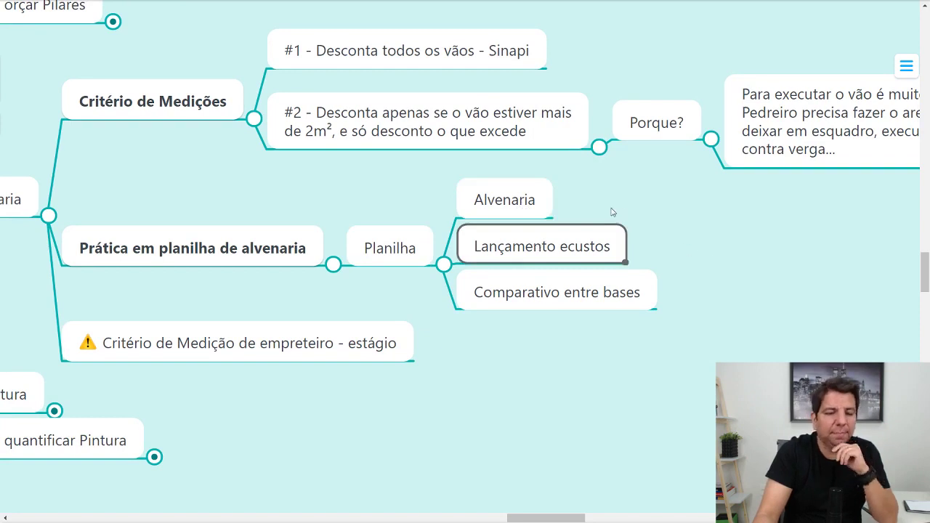
left_click(590, 288)
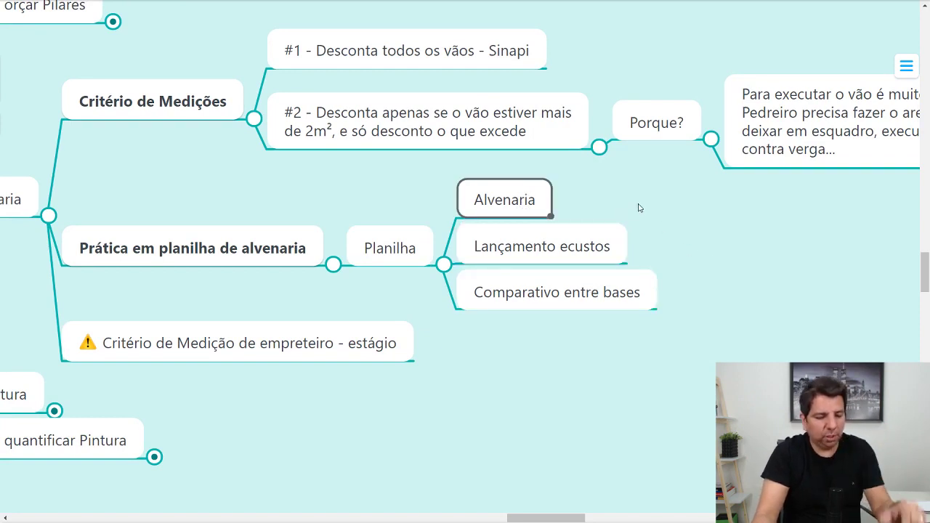
key("F11")
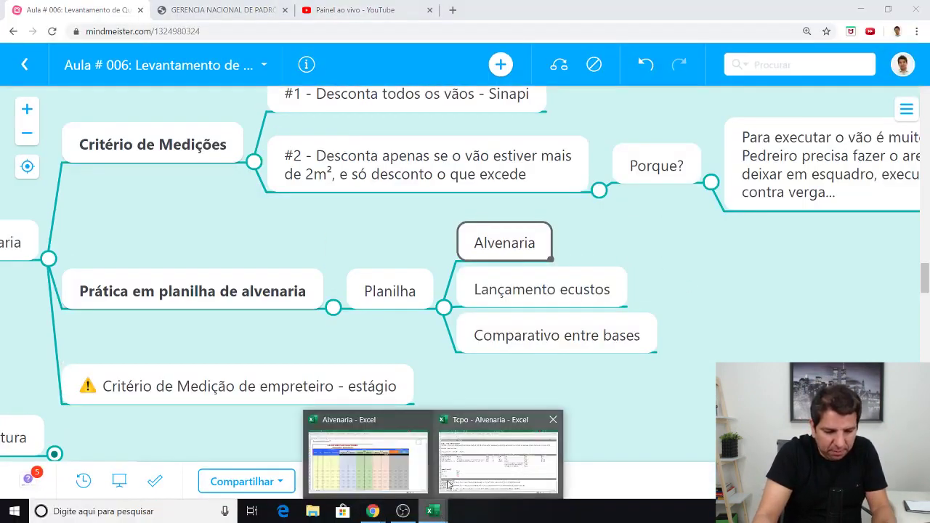
- Switch to the Tcpo - Alvenaria workbook and check the criterion in A29, description in A4 and row 8 quantity
left_click(487, 465)
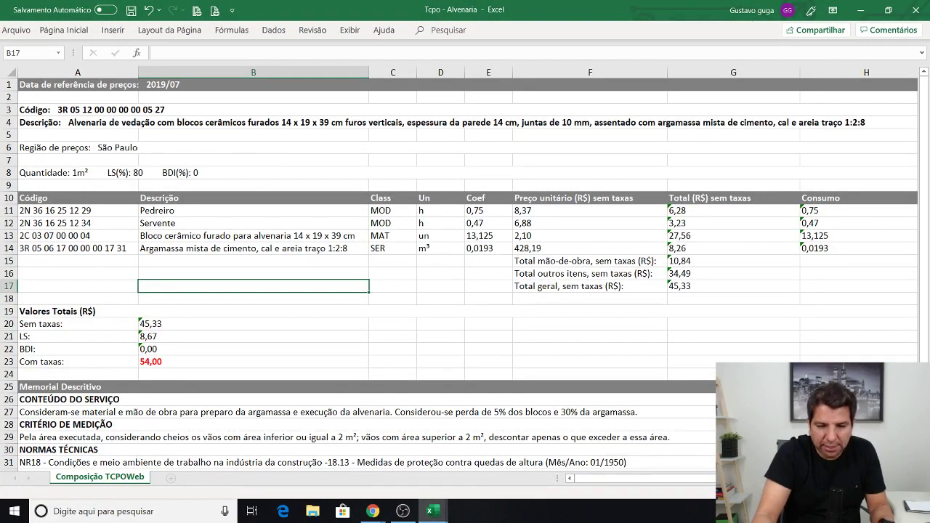
scroll(606, 433, "up", 2, "ctrl")
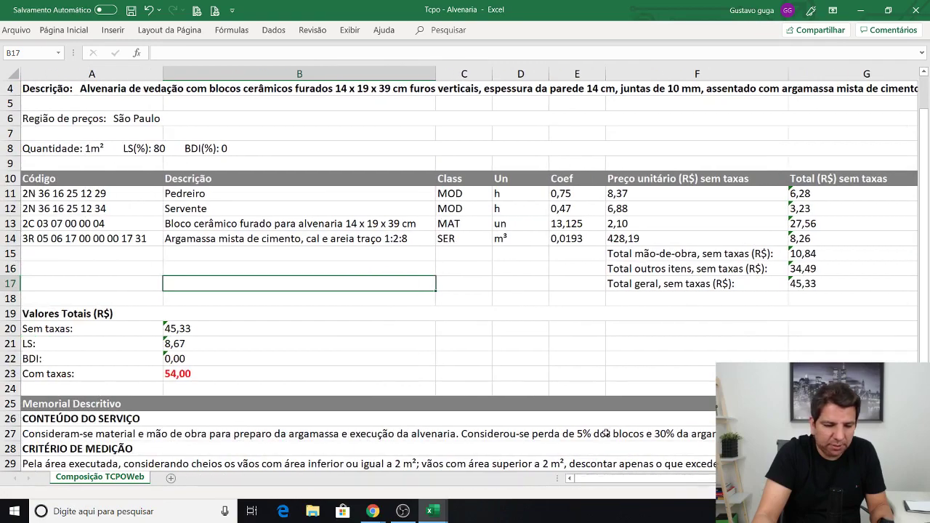
scroll(323, 270, "down", 3)
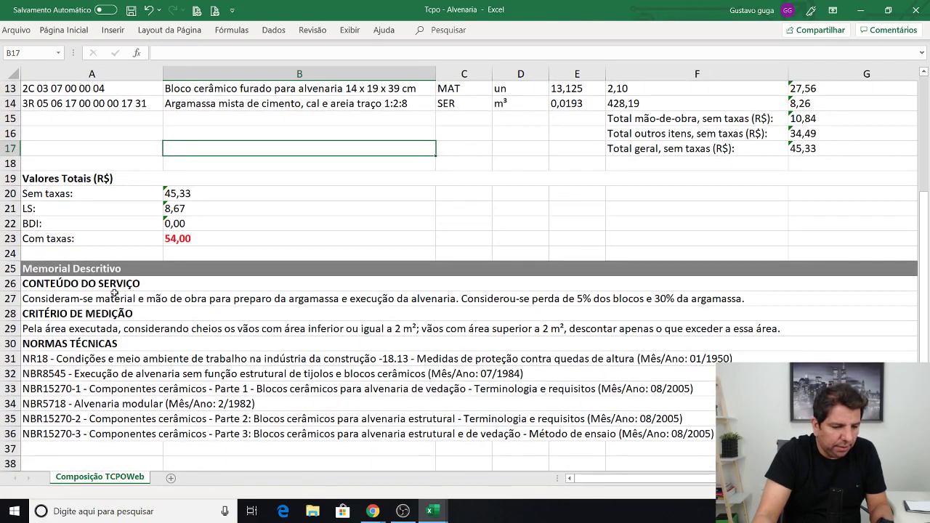
left_click(53, 326)
scroll(72, 232, "up", 3)
scroll(87, 182, "up", 1)
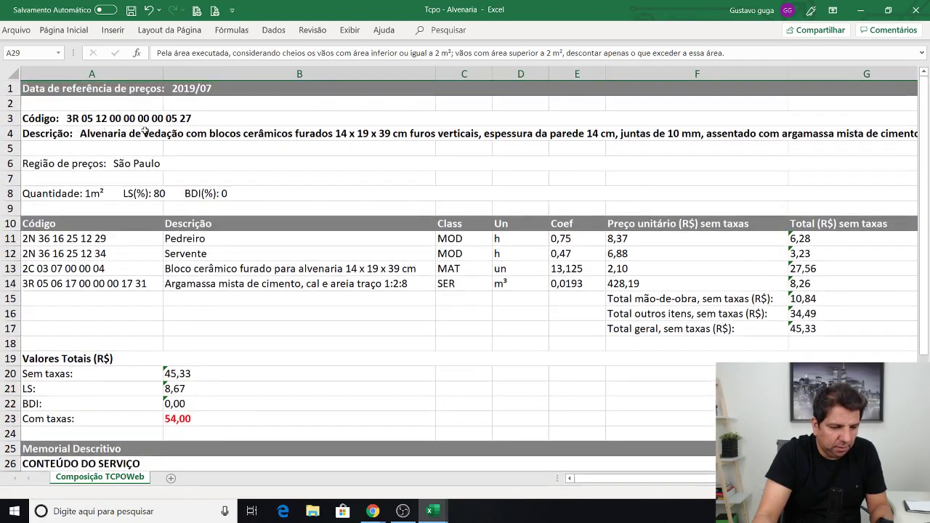
left_click(108, 136)
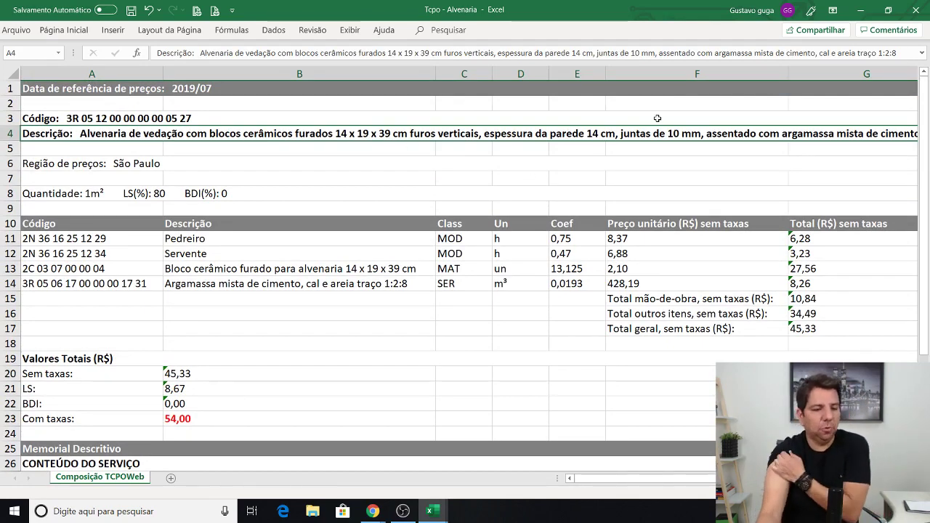
left_click(160, 193)
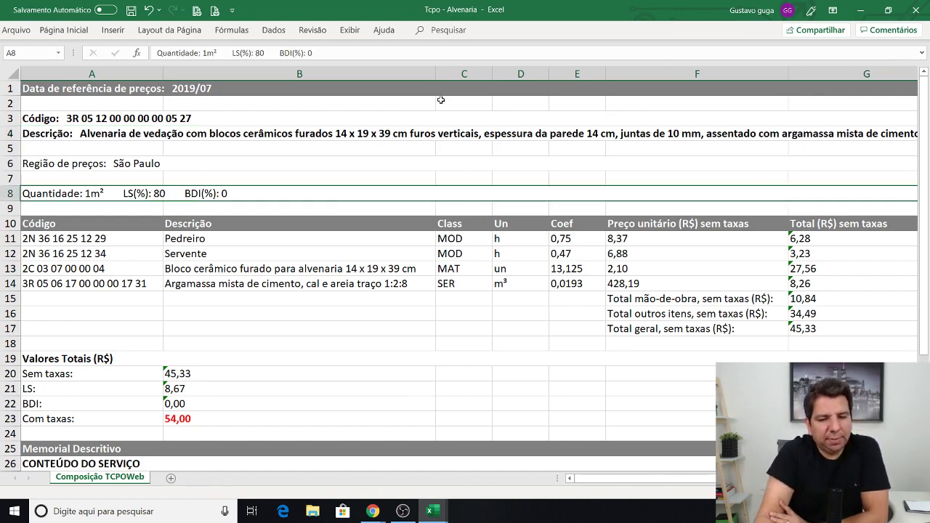
- Scroll through the composition items to review totals of 45,33 without and 54,00 with taxes
scroll(263, 156, "down", 2)
scroll(257, 168, "up", 1)
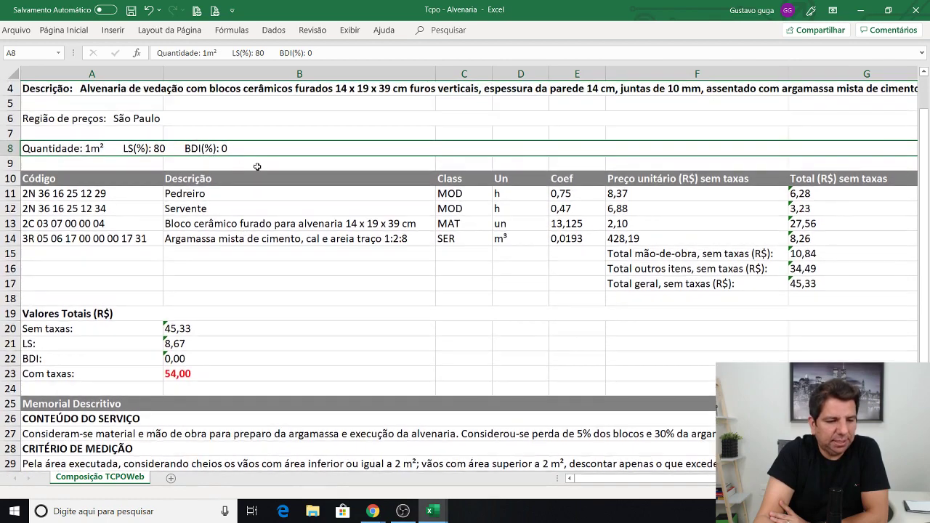
scroll(179, 139, "down", 1)
scroll(182, 153, "down", 1)
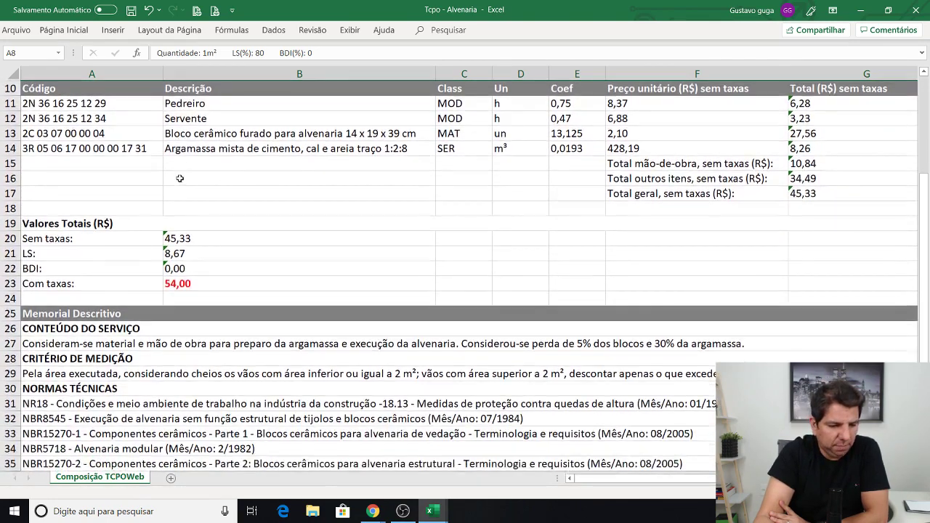
scroll(138, 146, "up", 2)
scroll(158, 158, "down", 1)
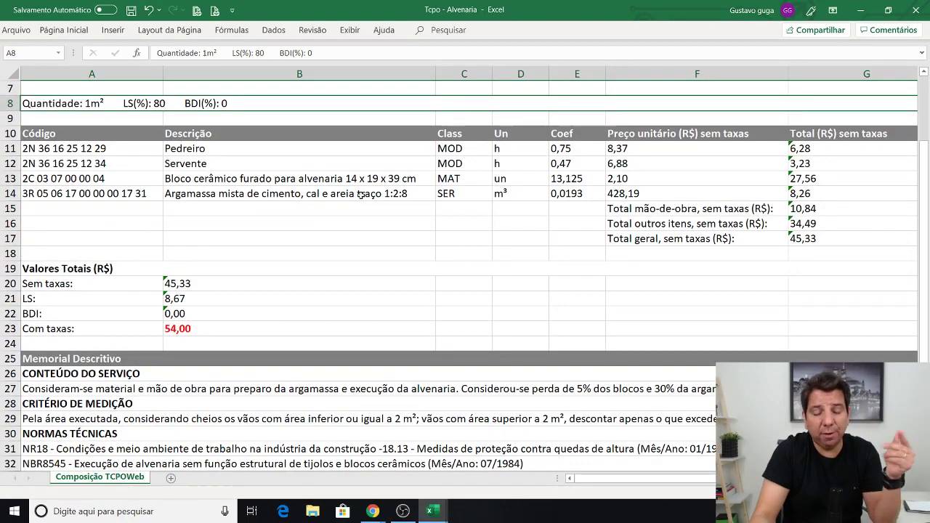
scroll(341, 184, "up", 2)
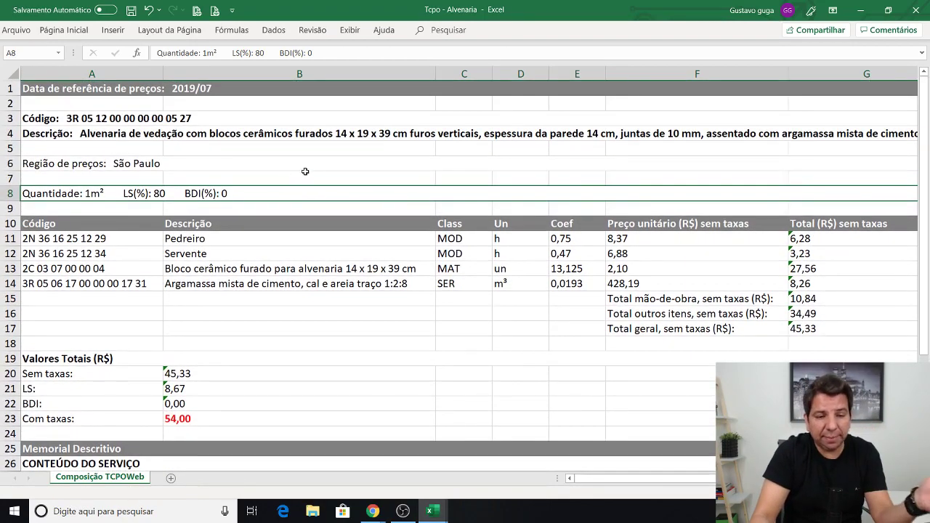
scroll(298, 172, "down", 2)
scroll(294, 169, "down", 2)
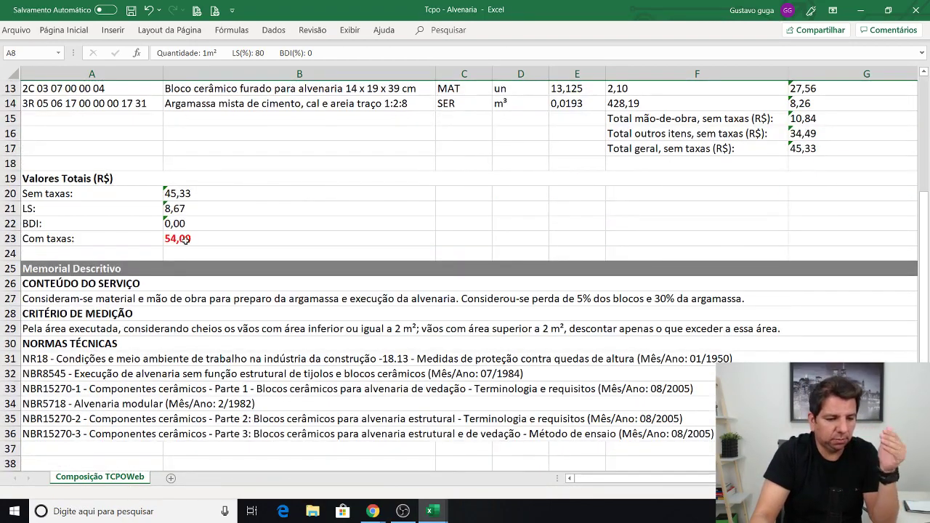
scroll(186, 240, "up", 2)
scroll(196, 218, "up", 1)
scroll(207, 200, "down", 1)
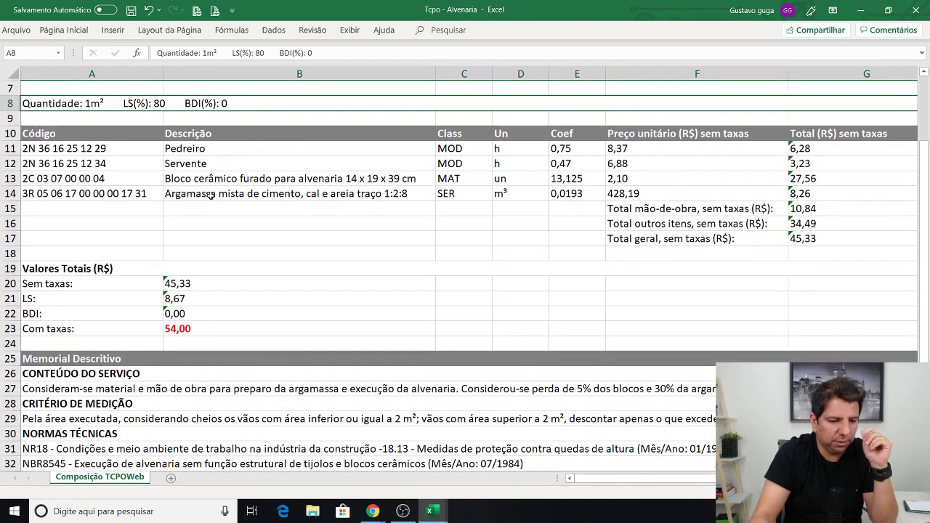
scroll(207, 211, "down", 2)
scroll(196, 239, "down", 1)
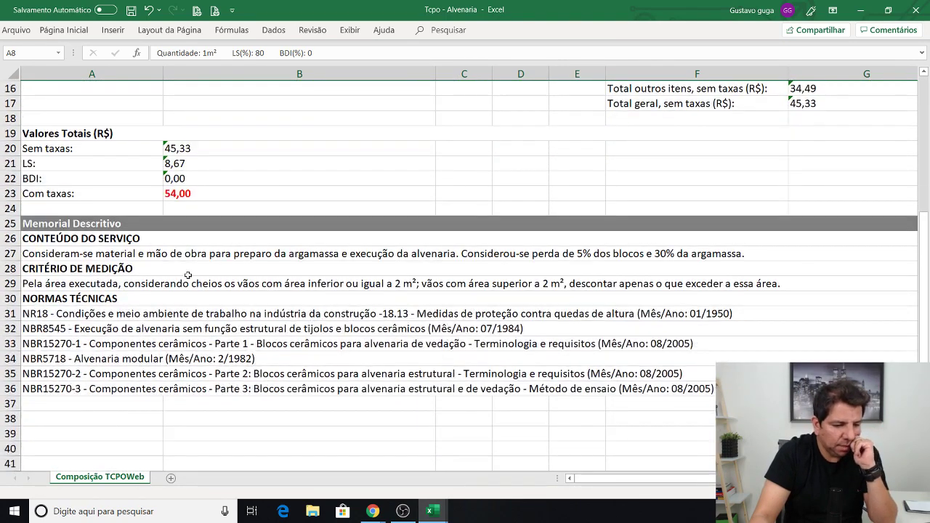
- Format the row 29 measurement-criterion text in red and bold
left_click(124, 284)
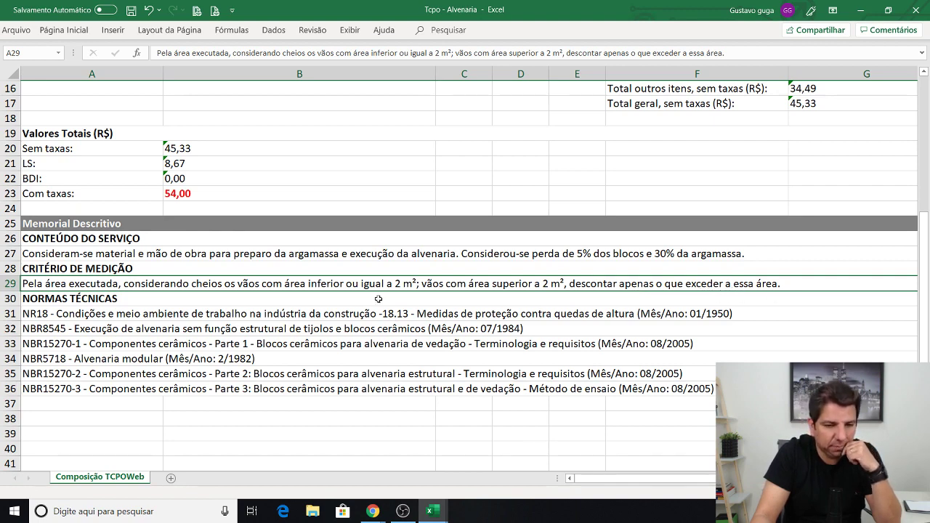
left_click(75, 35)
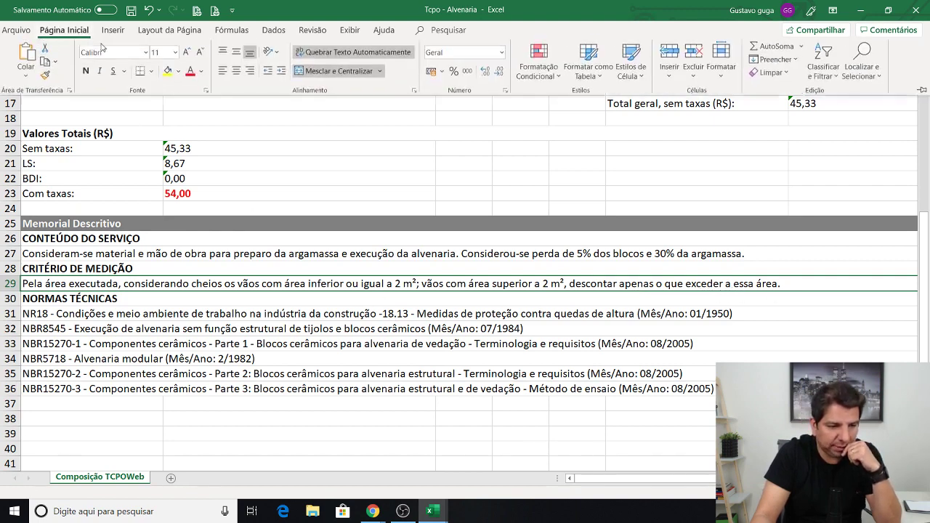
left_click(189, 73)
left_click(85, 72)
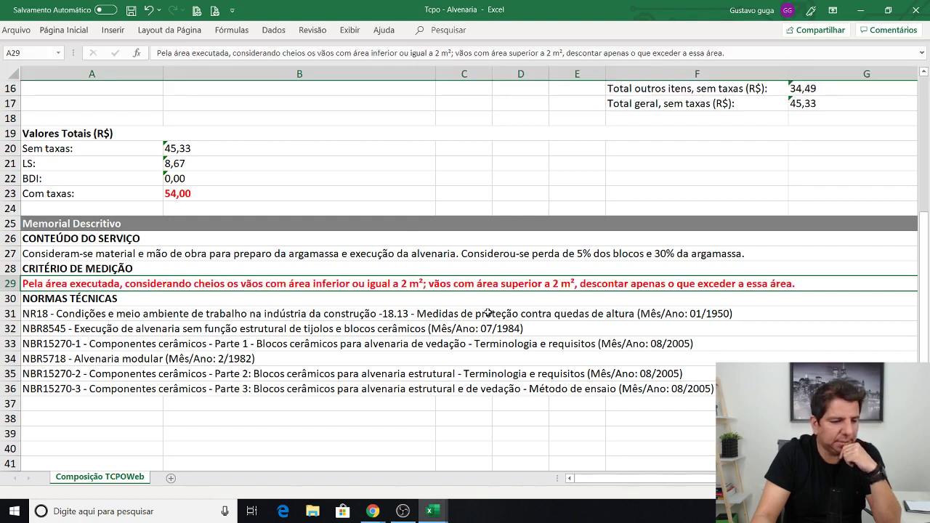
- Review the technical standards in rows 31–37 and the row 27 service content, then return to the top
left_click_drag(66, 306, 63, 405)
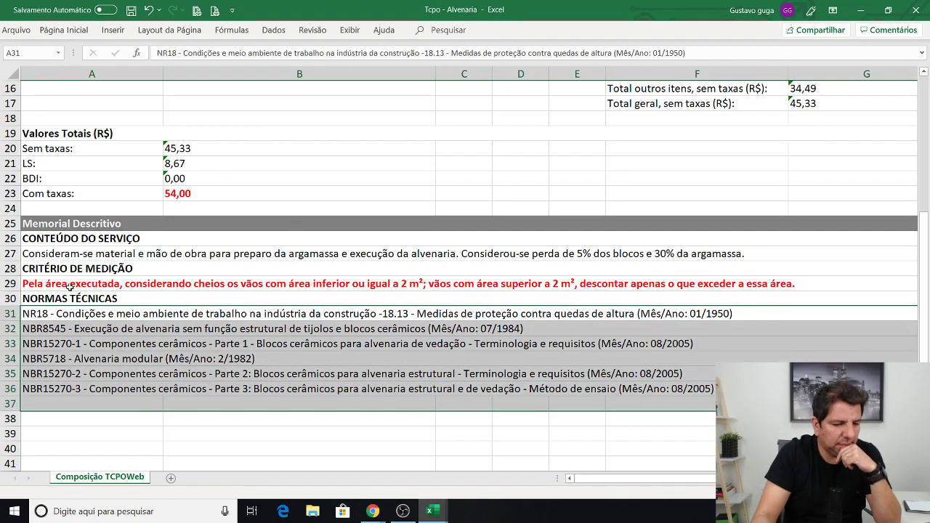
left_click(74, 253)
scroll(188, 268, "up", 1)
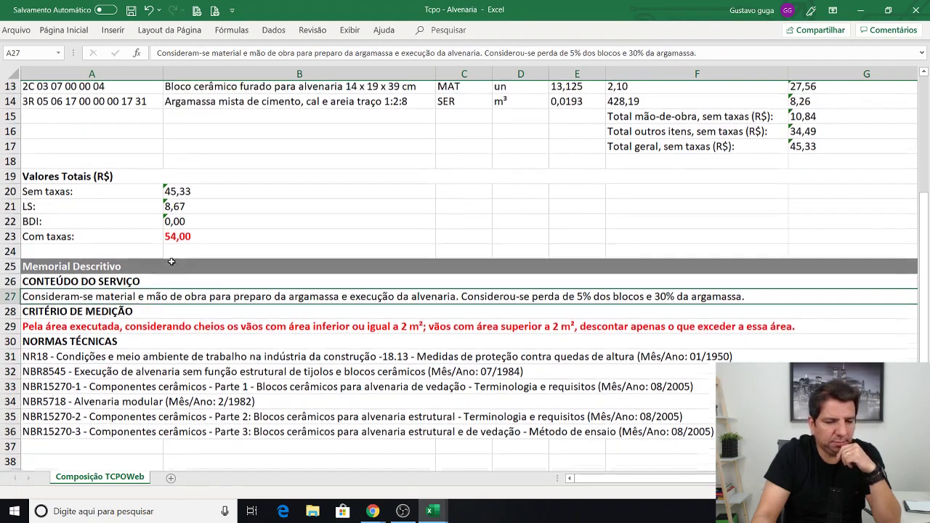
scroll(183, 262, "up", 2)
scroll(180, 256, "up", 1)
scroll(176, 249, "up", 1)
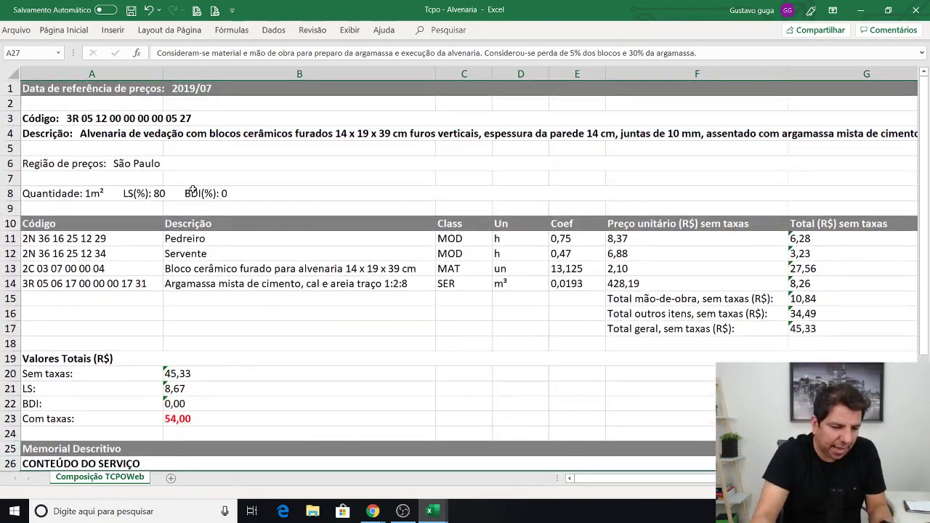
scroll(410, 314, "down", 2)
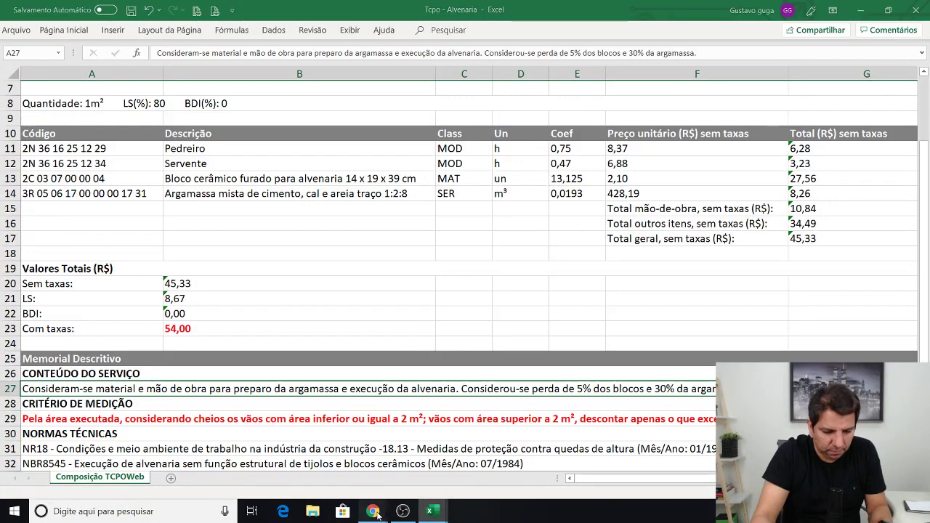
- Switch to Chrome and load ecustos.com.br/sistema/ in a new tab
mouse_move(372, 511)
left_click(365, 473)
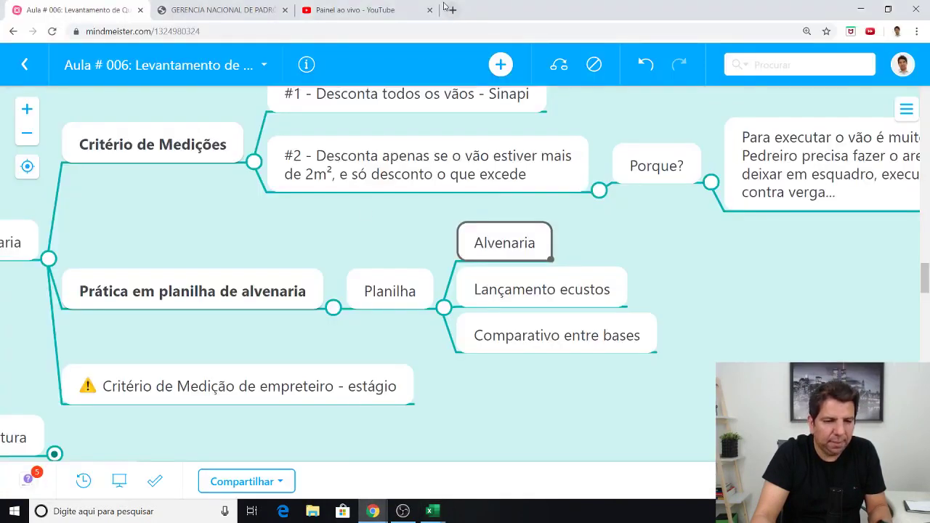
key("ctrl+t")
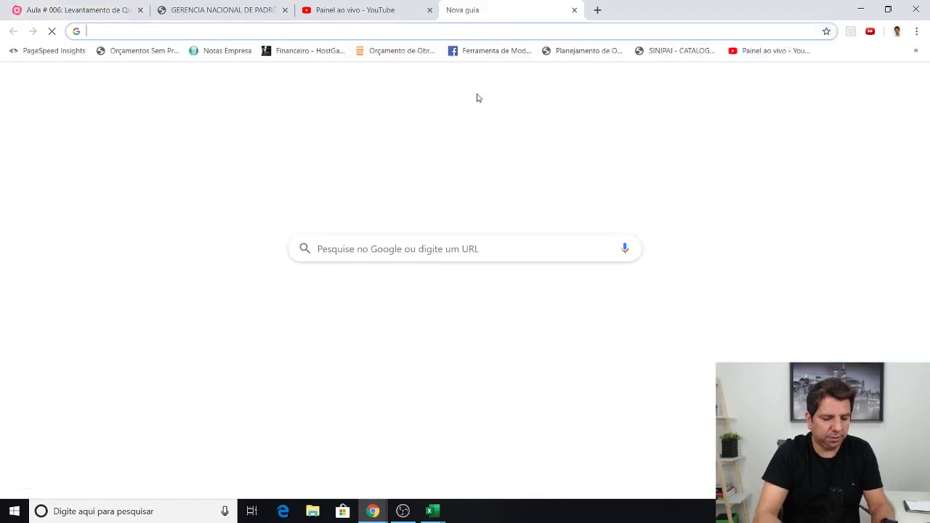
type("ecus")
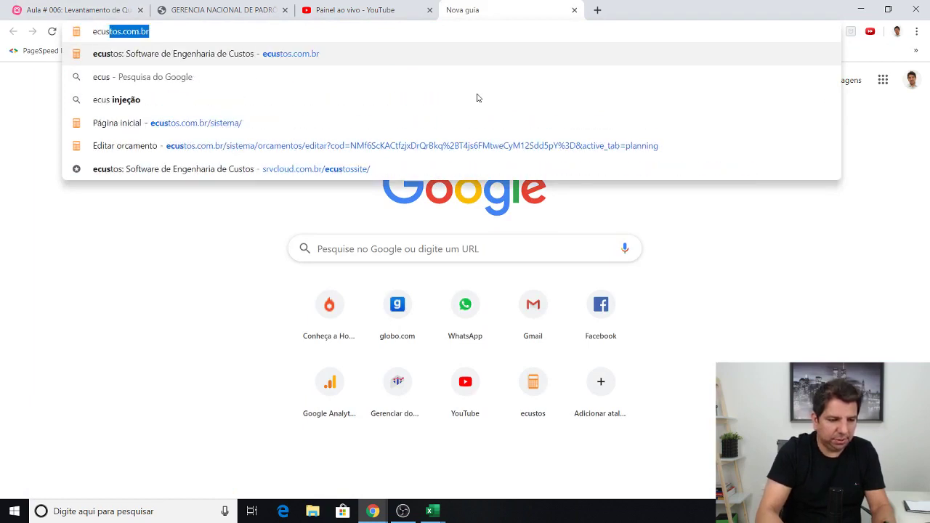
type("tos.com.br/sistema/")
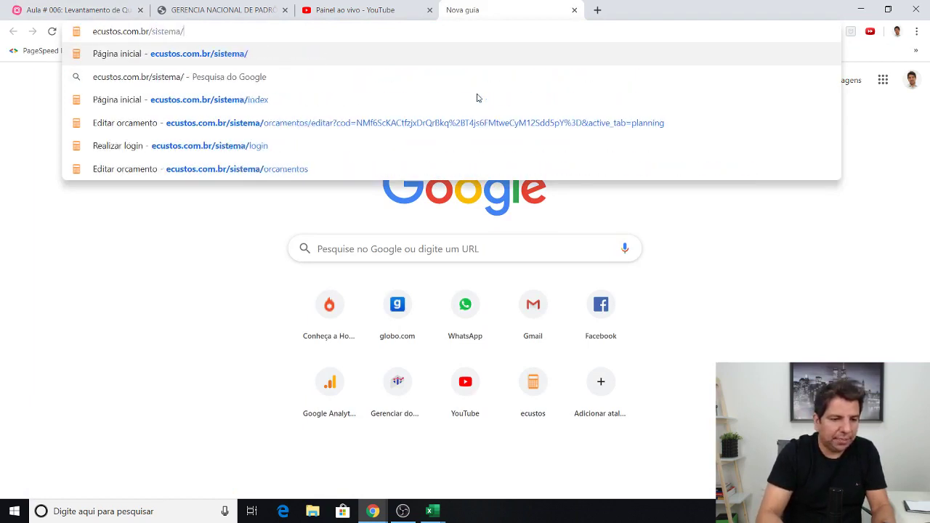
key("Return")
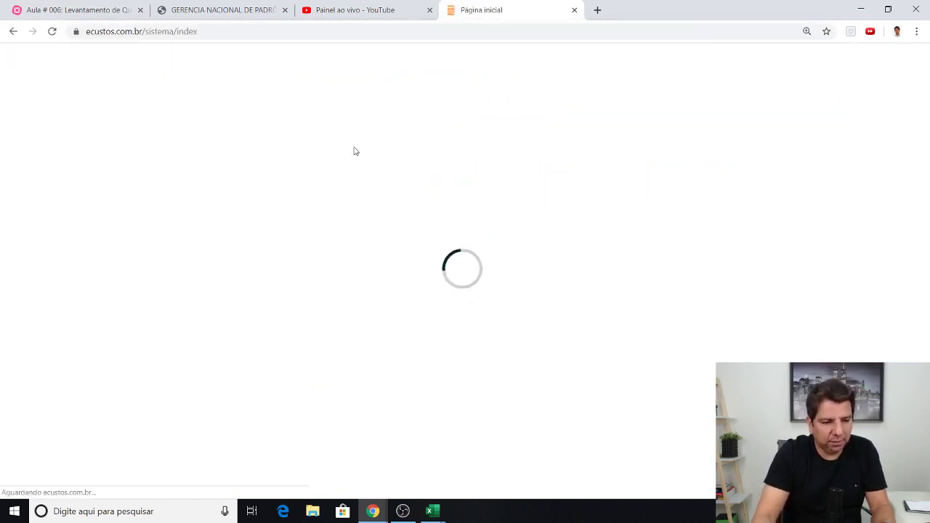
- Go to Orçamentos > Meus orçamentos from the eCustos side menu to list the 7 budgets
left_click(16, 67)
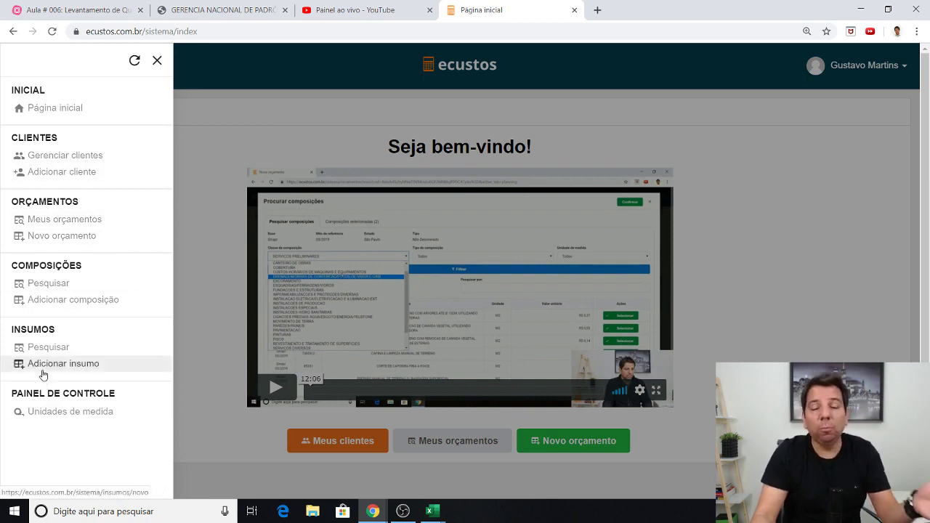
left_click(64, 340)
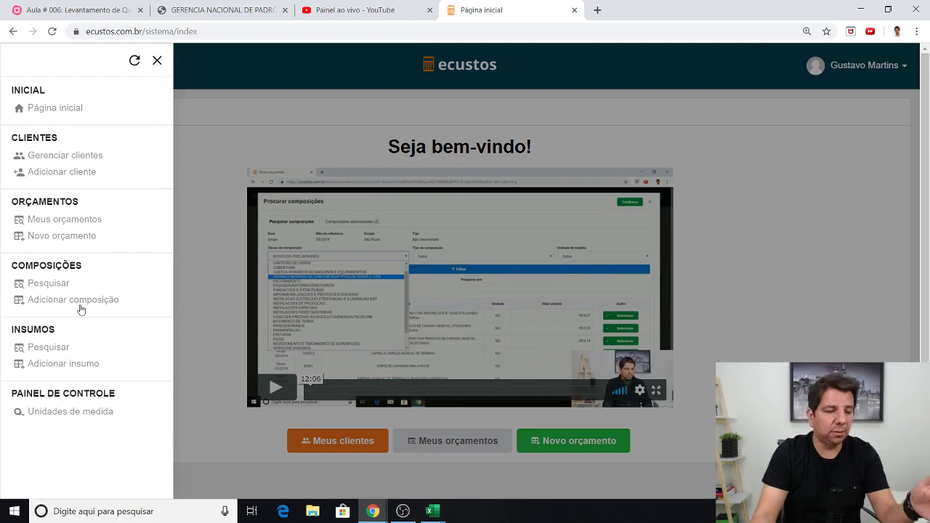
left_click(82, 221)
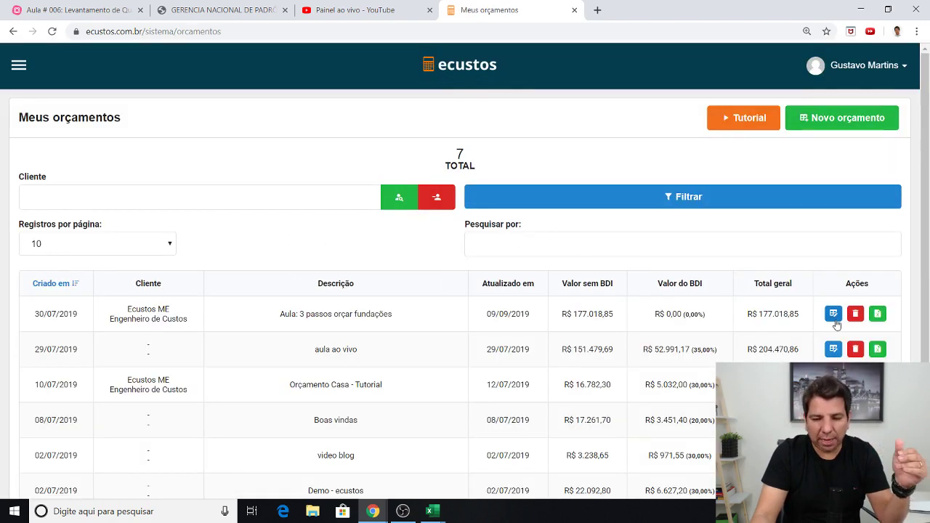
- Open the 'Aula: 3 passos orçar fundações' budget and expand its 3 - Alvenaria stage
left_click(835, 317)
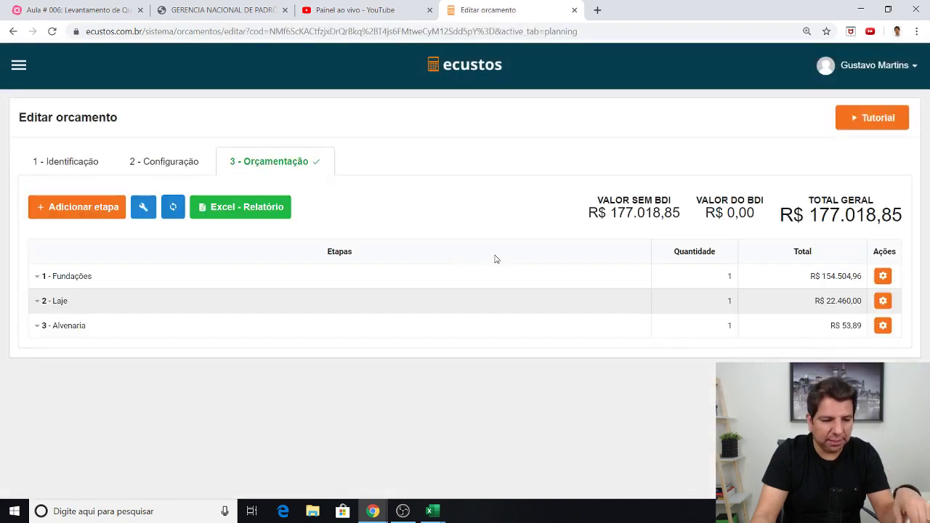
left_click(20, 66)
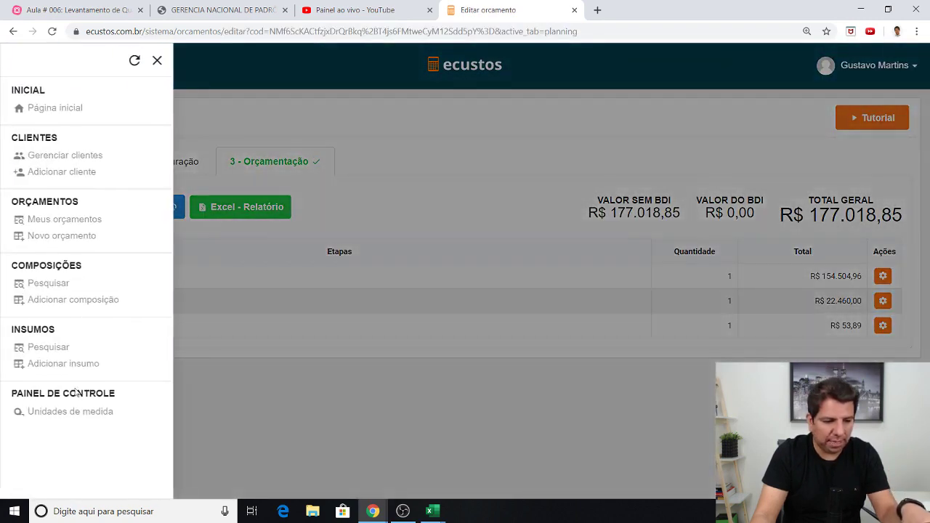
left_click(385, 409)
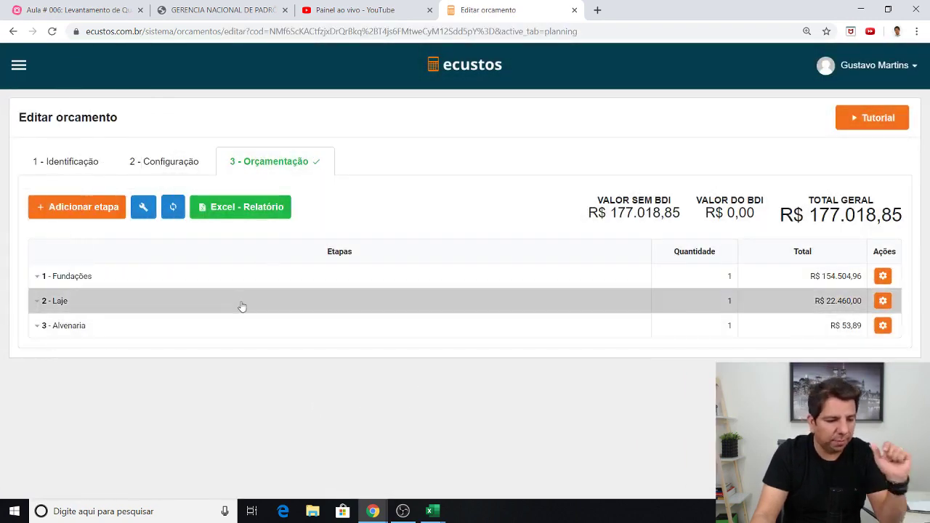
left_click(250, 327)
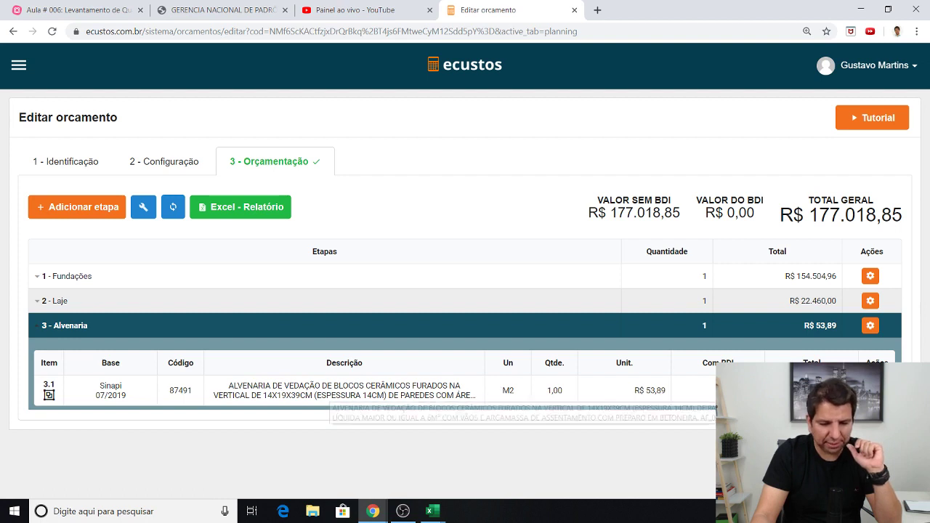
right_click(179, 392)
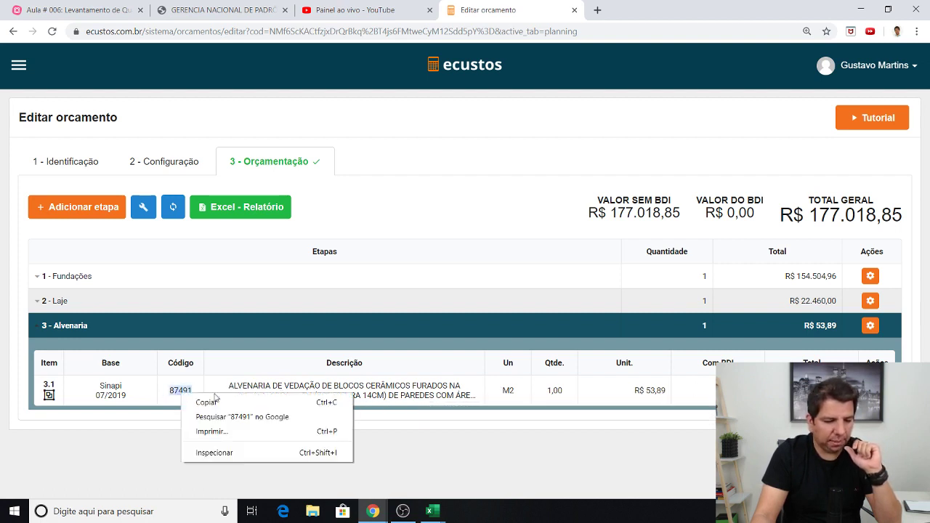
left_click(204, 401)
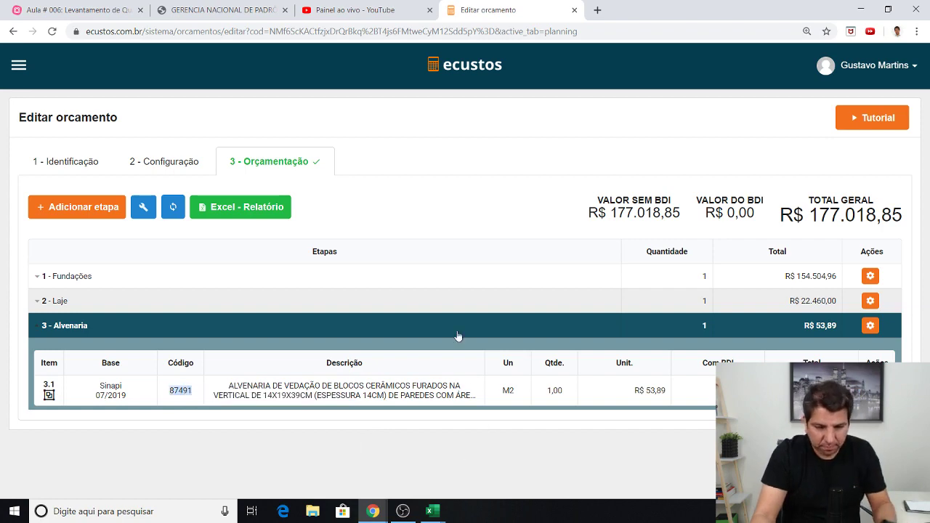
- Zoom to 125% and delete composition 87491, dropping the budget total to R$ 176.964,96
key("ctrl+plus")
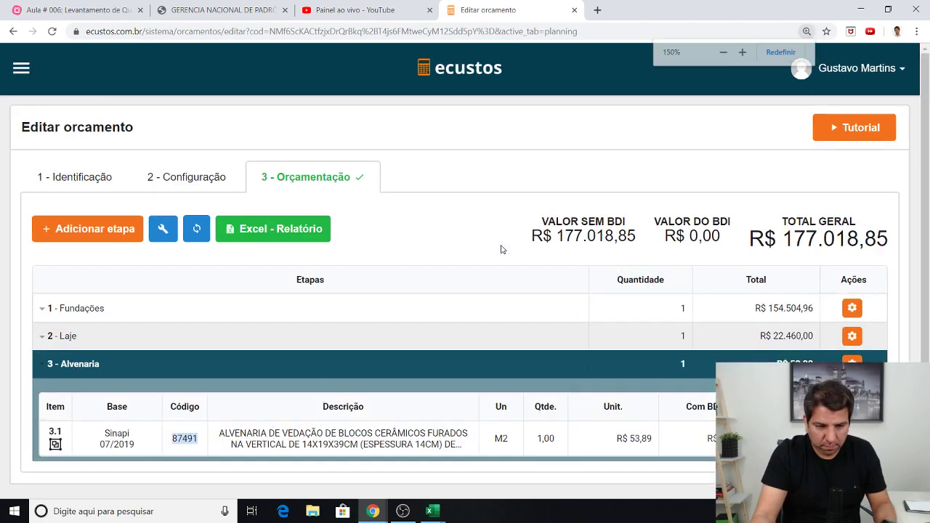
key("ctrl+plus")
scroll(693, 160, "down", 2)
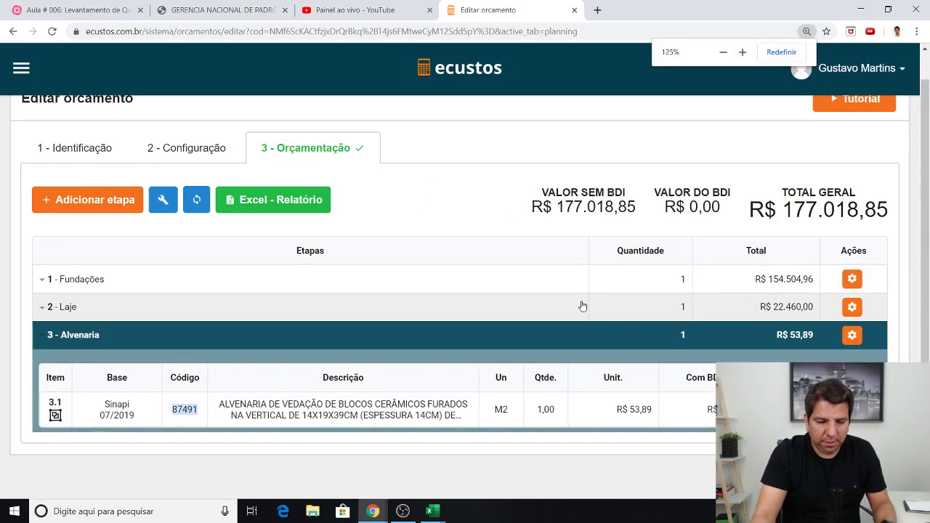
left_click(853, 335)
left_click(812, 349)
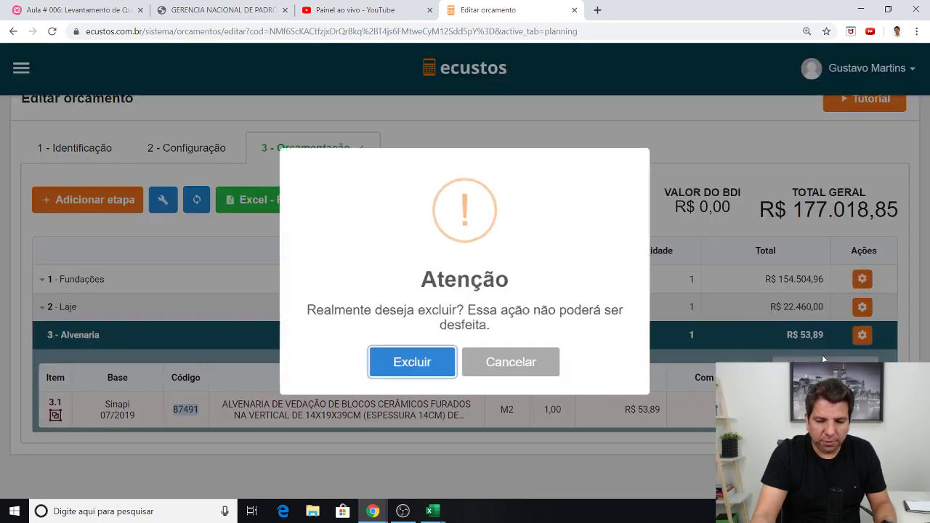
left_click(411, 364)
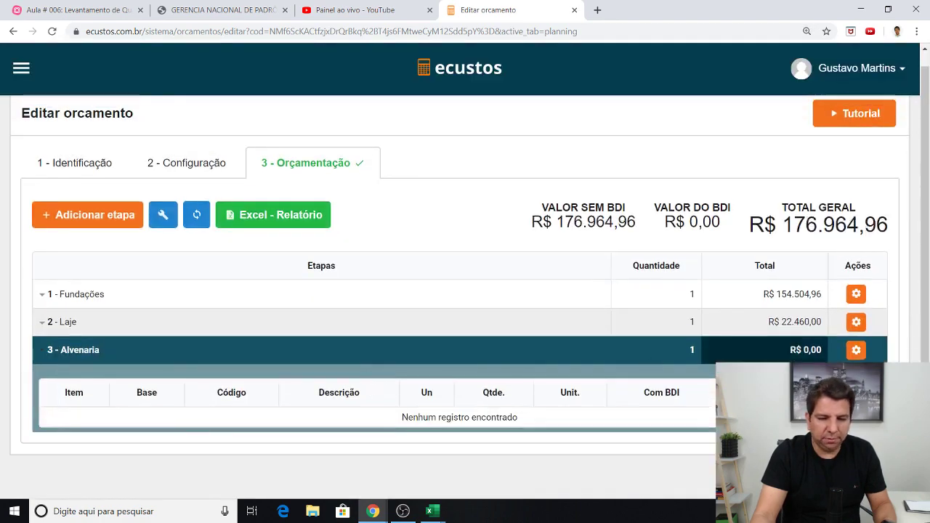
- Bring up the composition search for adding an item to the Alvenaria stage
left_click(857, 350)
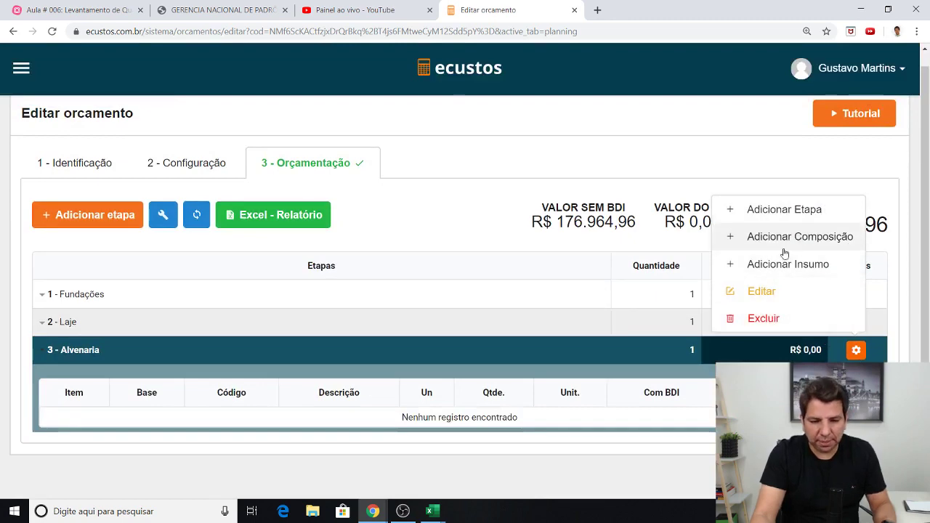
left_click(782, 236)
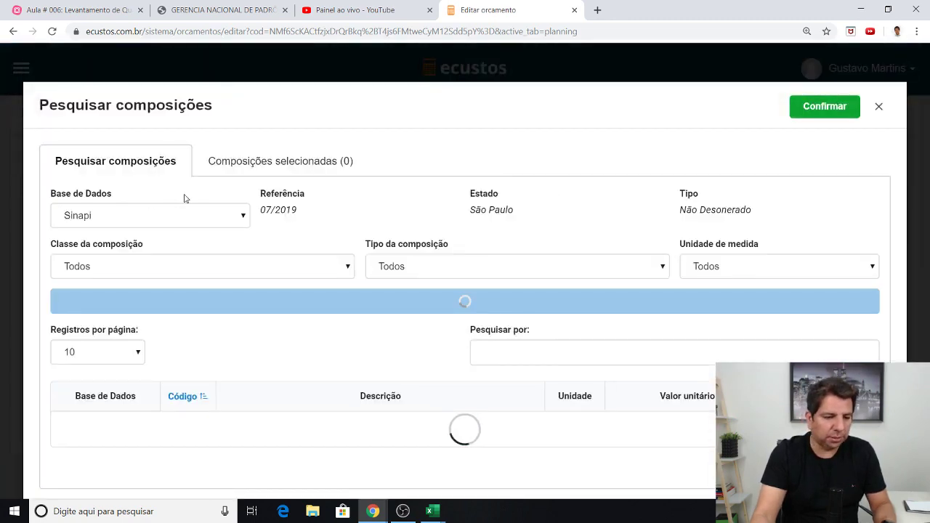
left_click(879, 107)
left_click(857, 350)
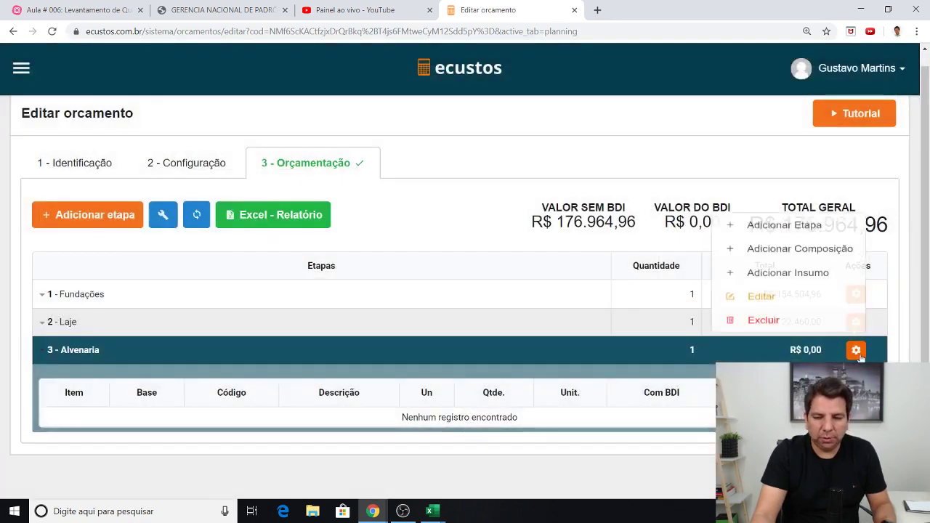
left_click(800, 237)
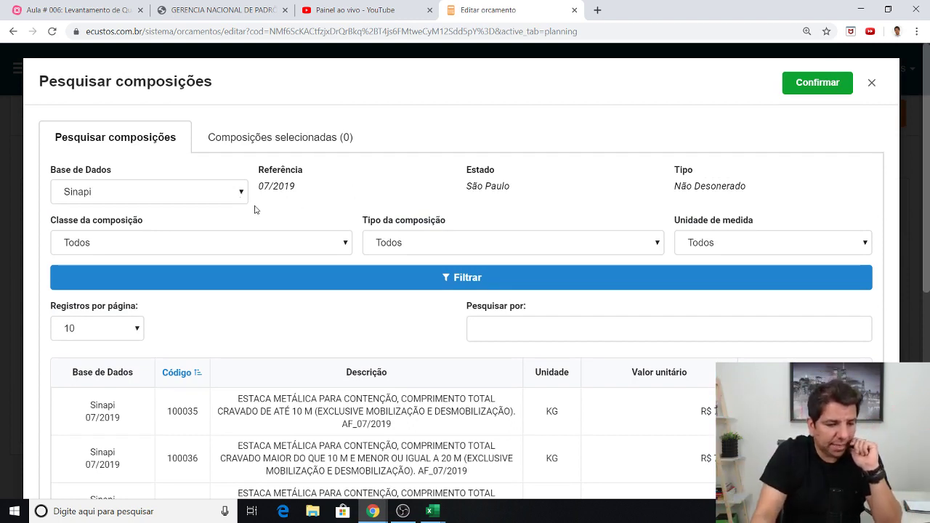
- Filter the composition class to PAREDES/PAINEIS
left_click(227, 247)
scroll(258, 207, "down", 2)
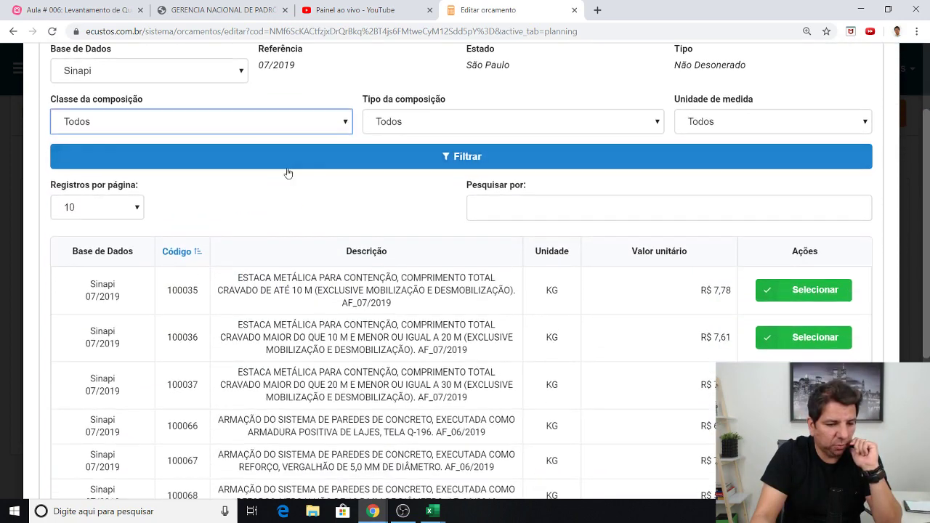
left_click(255, 122)
scroll(221, 232, "down", 1)
scroll(218, 247, "down", 2)
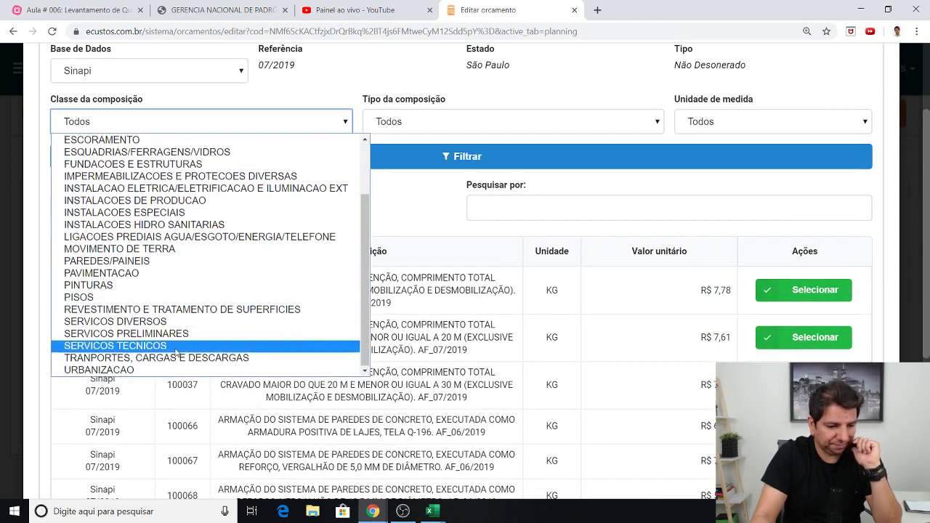
scroll(175, 352, "up", 2)
scroll(173, 350, "down", 2)
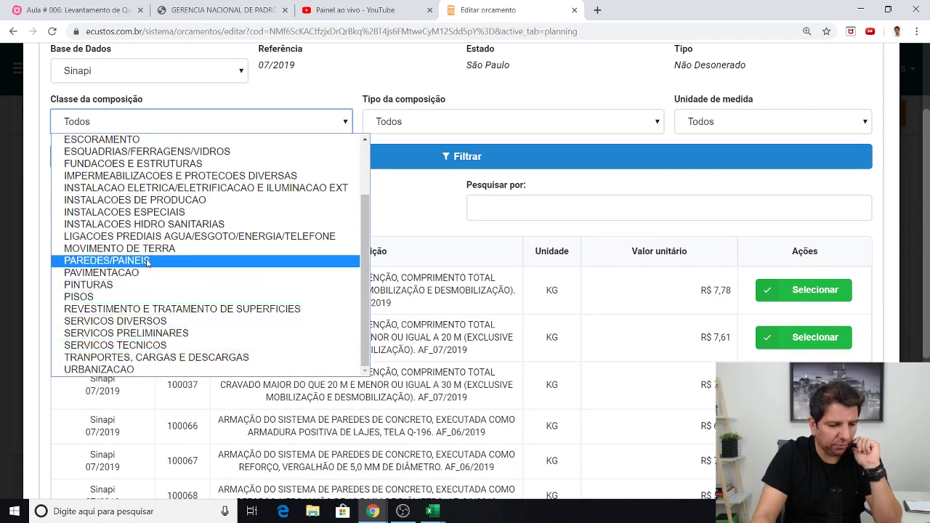
scroll(129, 249, "up", 2)
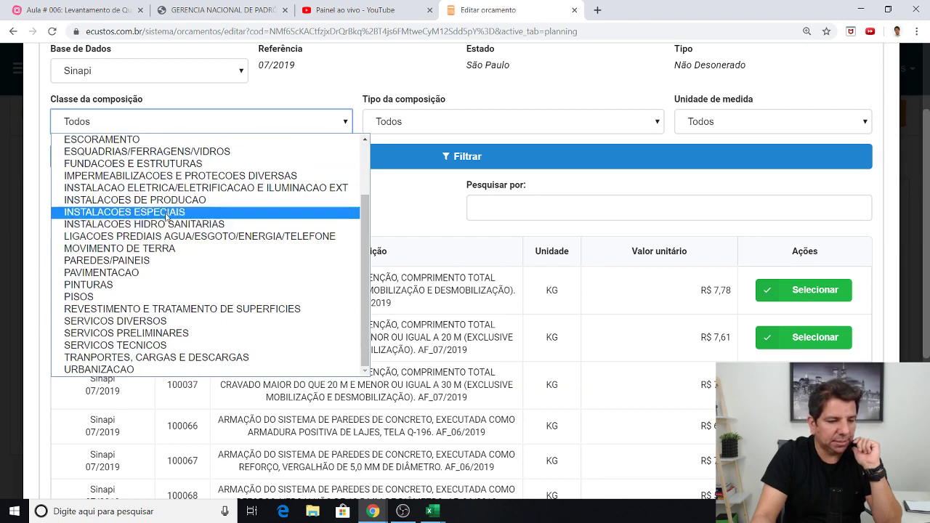
left_click(164, 260)
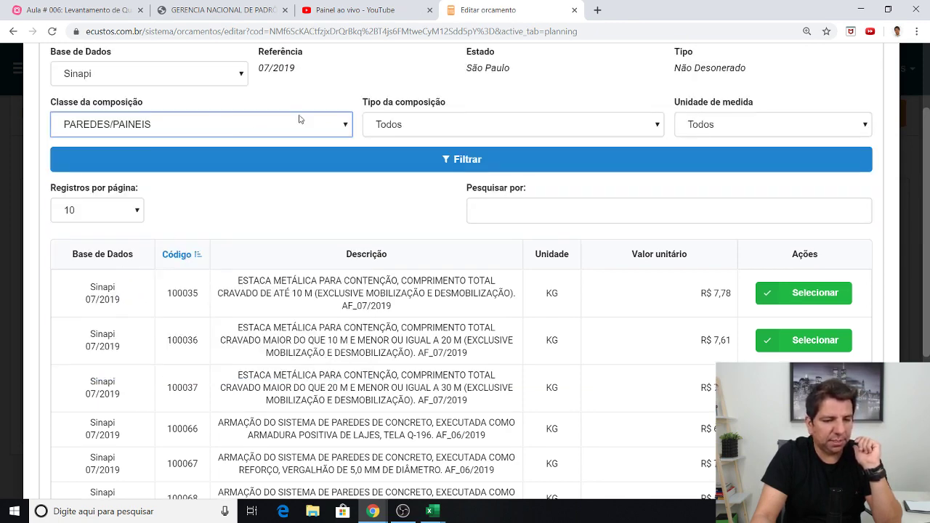
scroll(299, 119, "up", 1)
- Leave the composition type unchanged, reset the class to Todos, and focus Pesquisar por
left_click(476, 185)
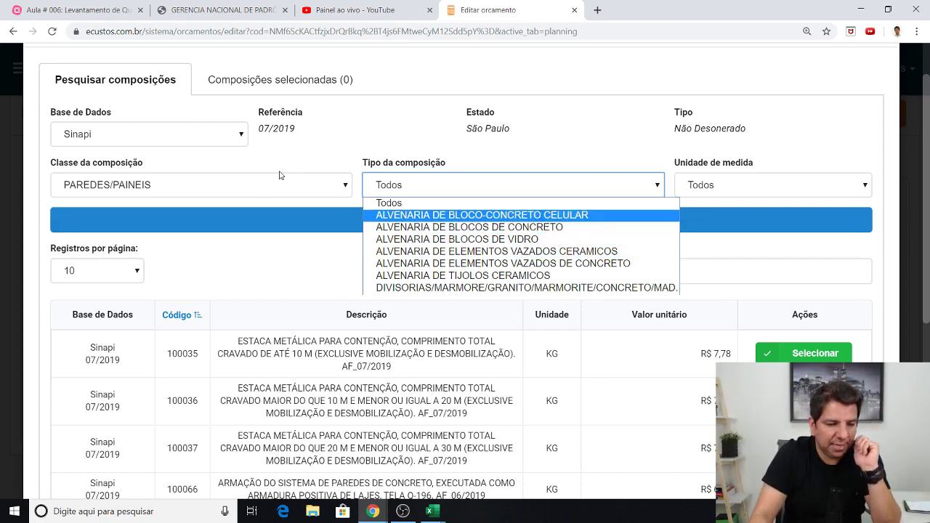
left_click(310, 147)
left_click(312, 182)
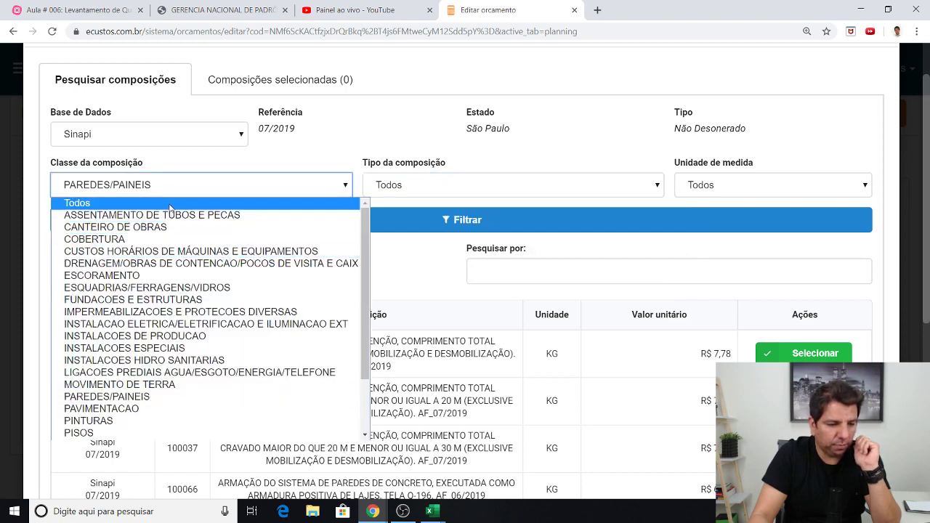
left_click(254, 202)
left_click(493, 270)
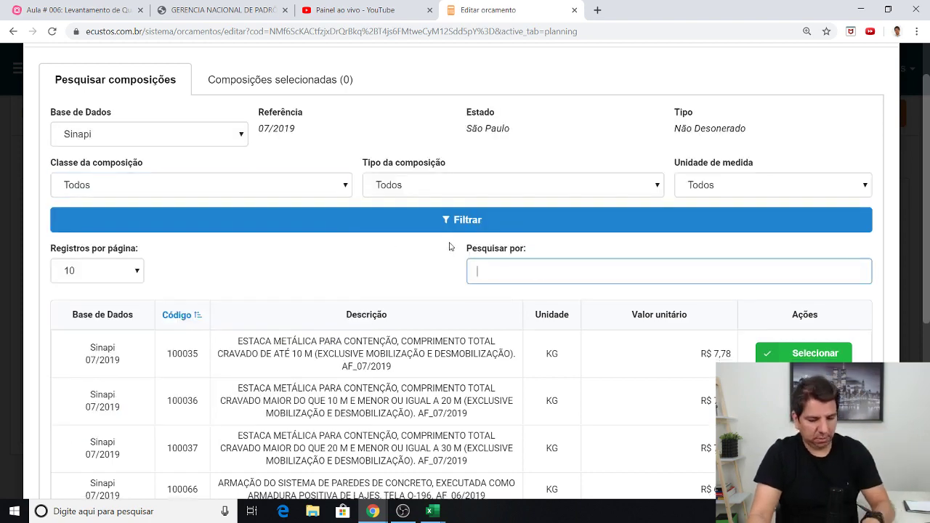
type("87491")
- Search for code 87491 and review its 14 cm ceramic block wall description
key("Return")
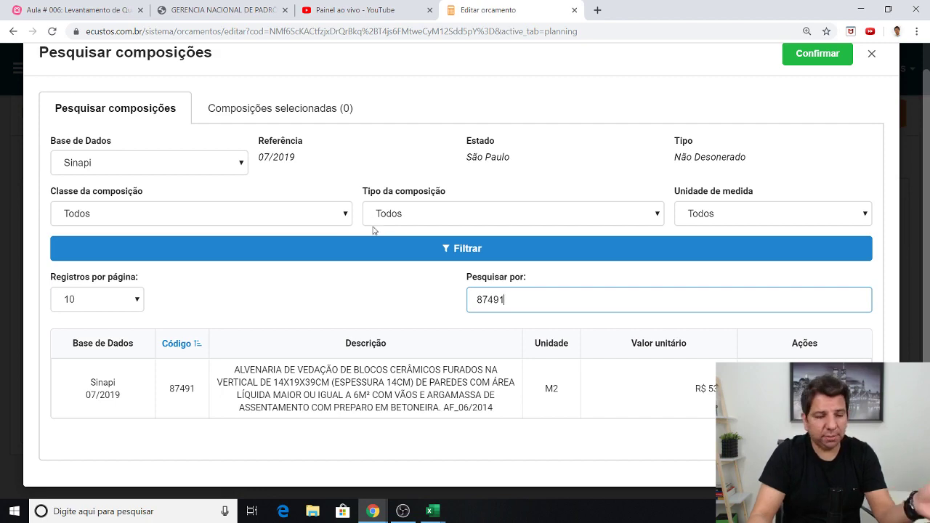
left_click(345, 215)
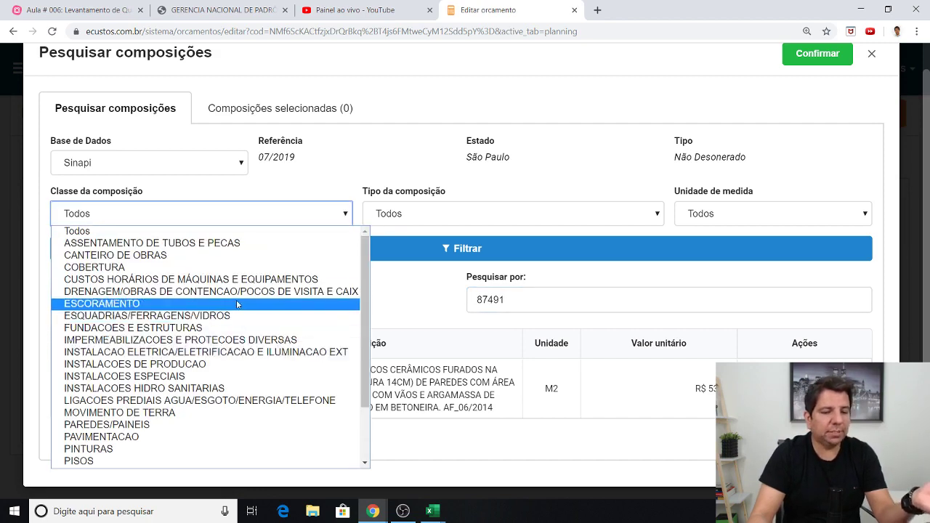
scroll(225, 320, "down", 2)
scroll(211, 349, "up", 2)
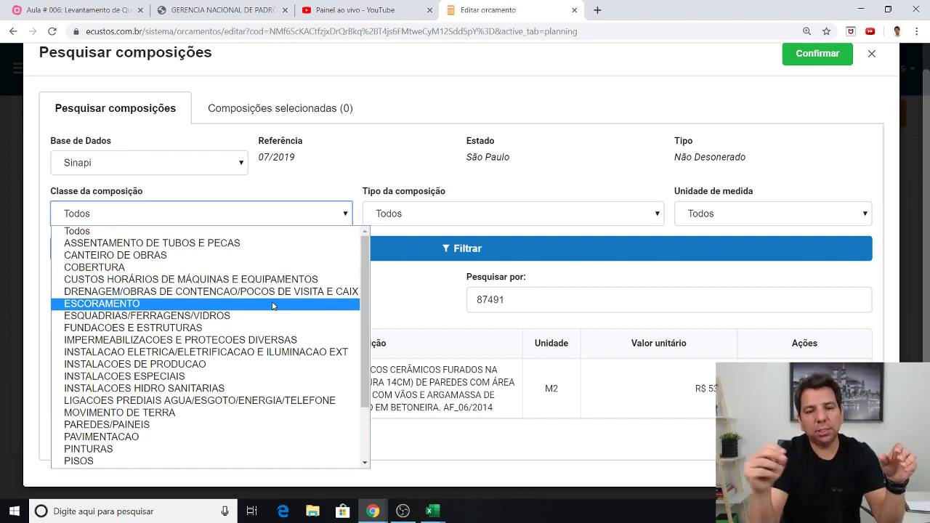
left_click(438, 298)
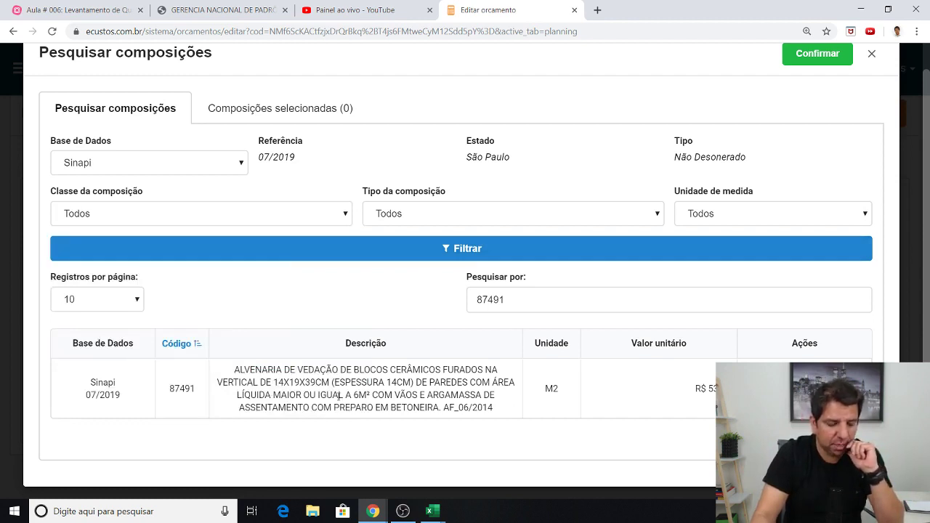
left_click_drag(275, 382, 405, 383)
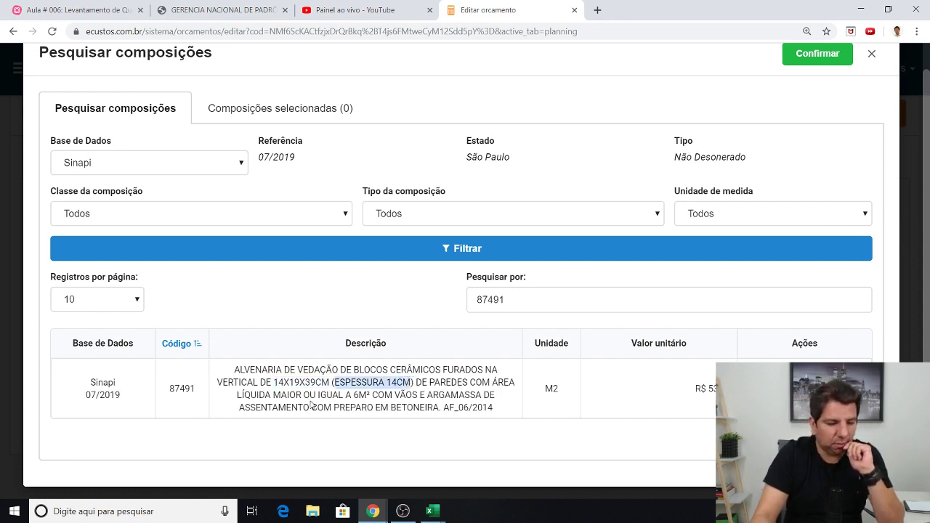
left_click_drag(346, 395, 445, 410)
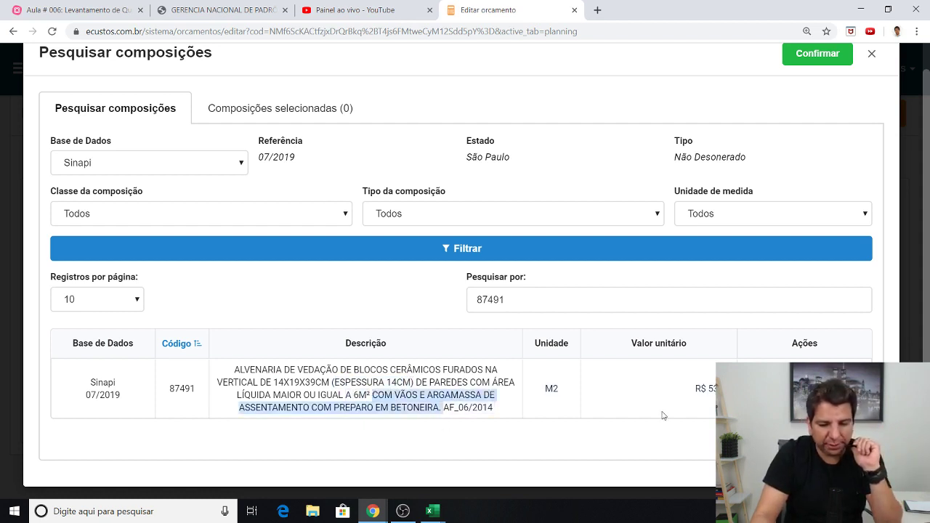
- Select and confirm composition 87491, raising the budget total to R$ 177.018,85
left_click(315, 114)
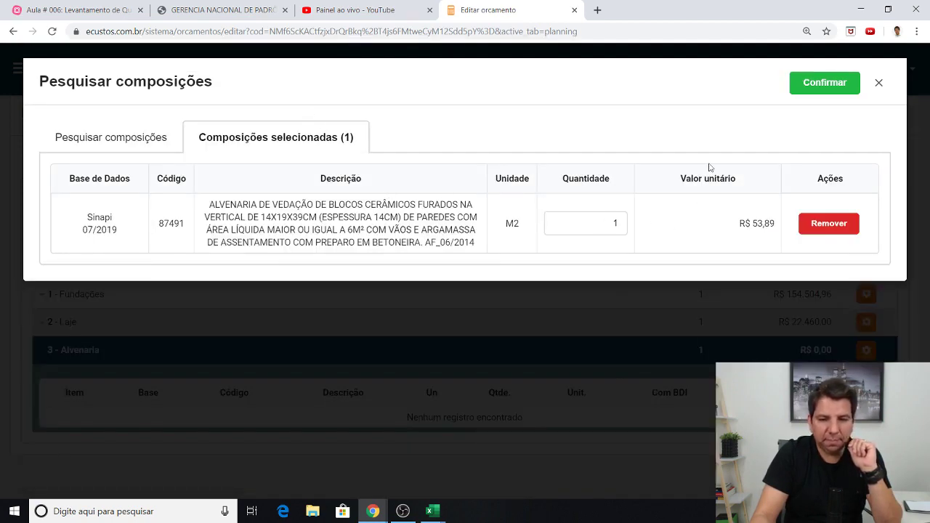
left_click(815, 88)
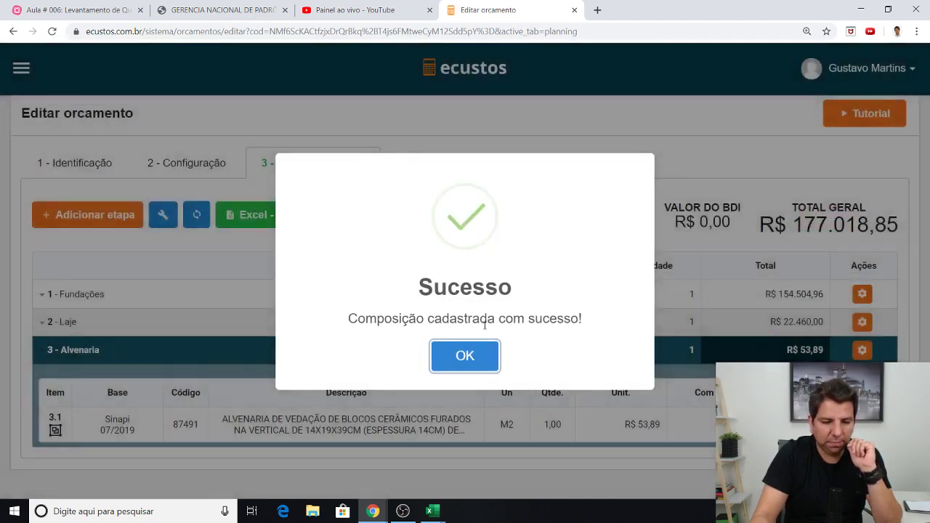
left_click(484, 360)
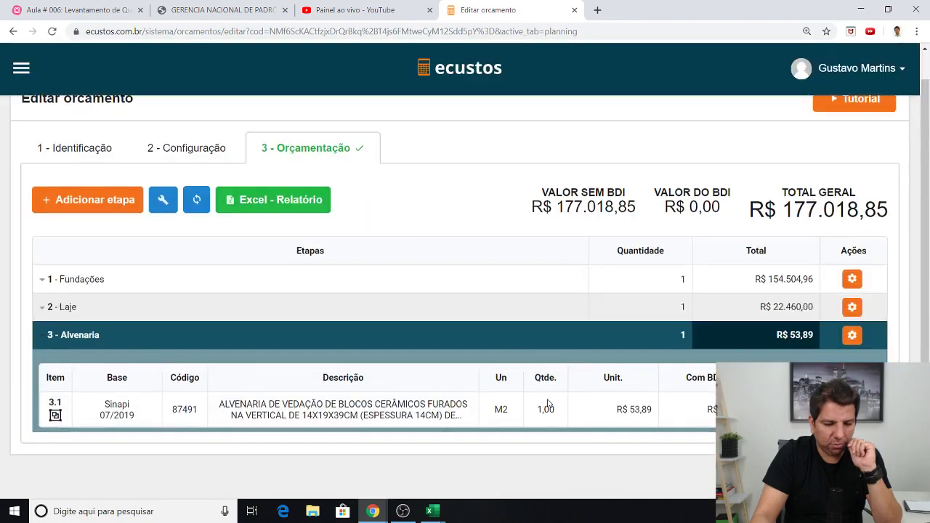
left_click(852, 335)
left_click(824, 322)
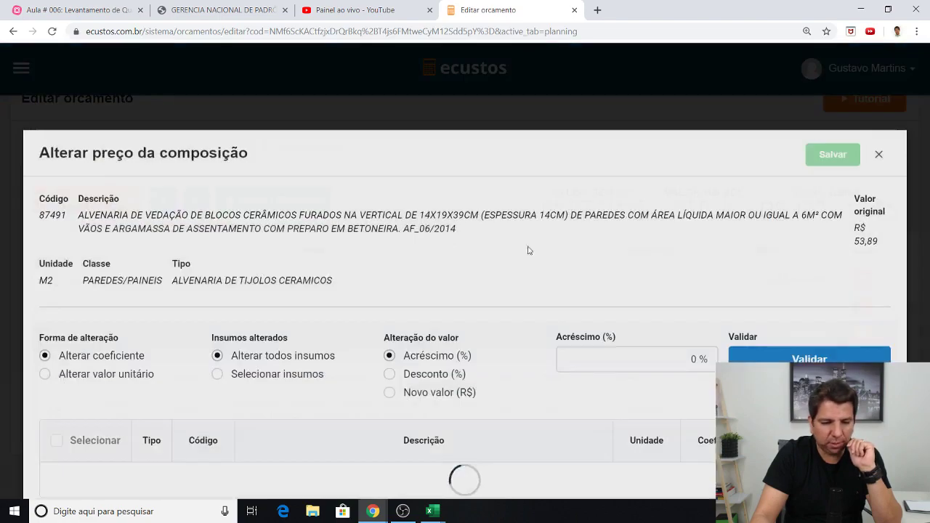
scroll(340, 245, "down", 2)
scroll(323, 225, "up", 1)
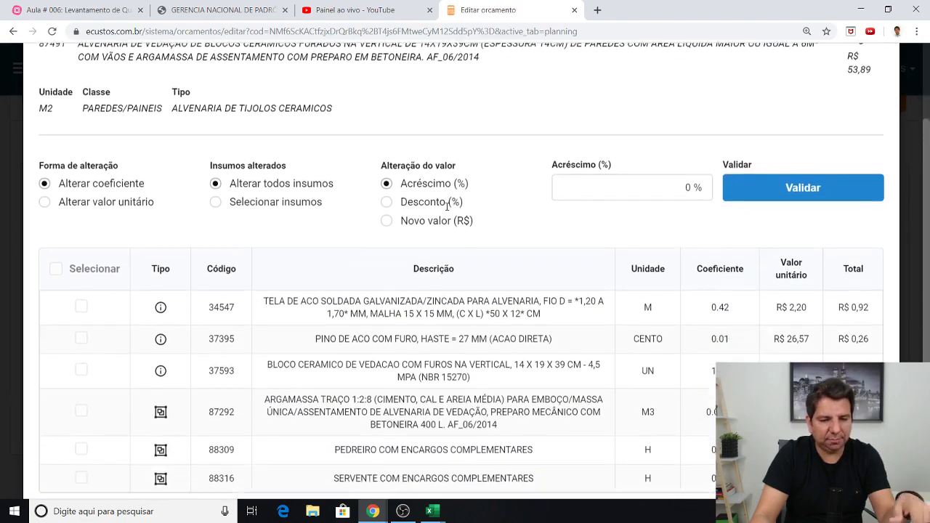
scroll(392, 213, "down", 1)
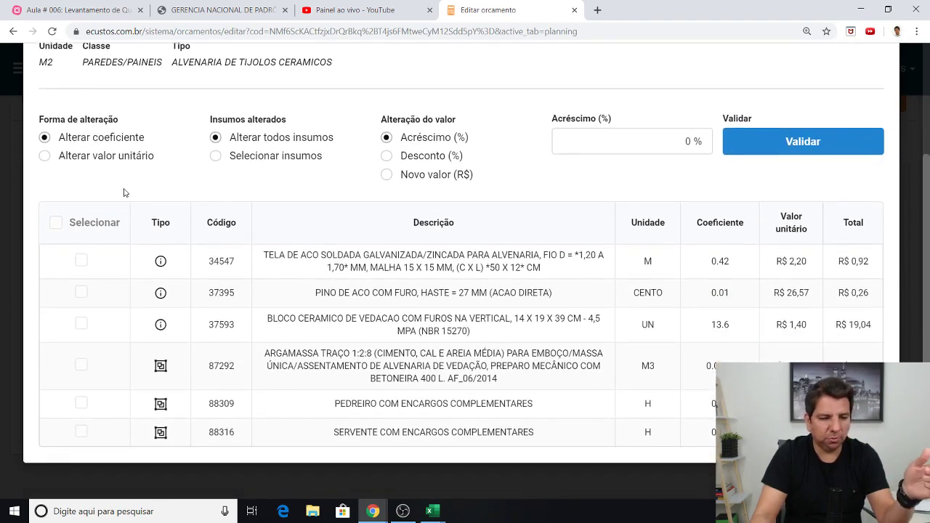
scroll(309, 298, "up", 2)
scroll(319, 327, "down", 2)
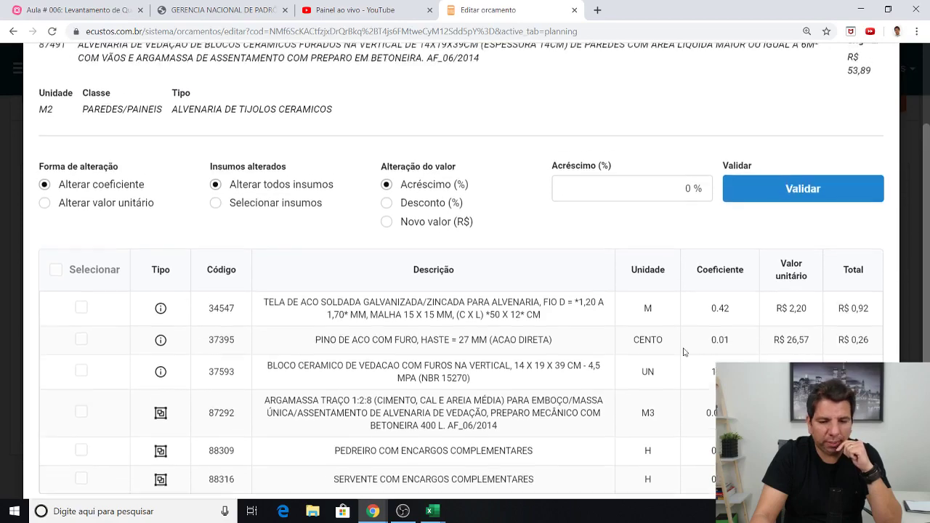
scroll(324, 183, "up", 2)
scroll(429, 189, "down", 3)
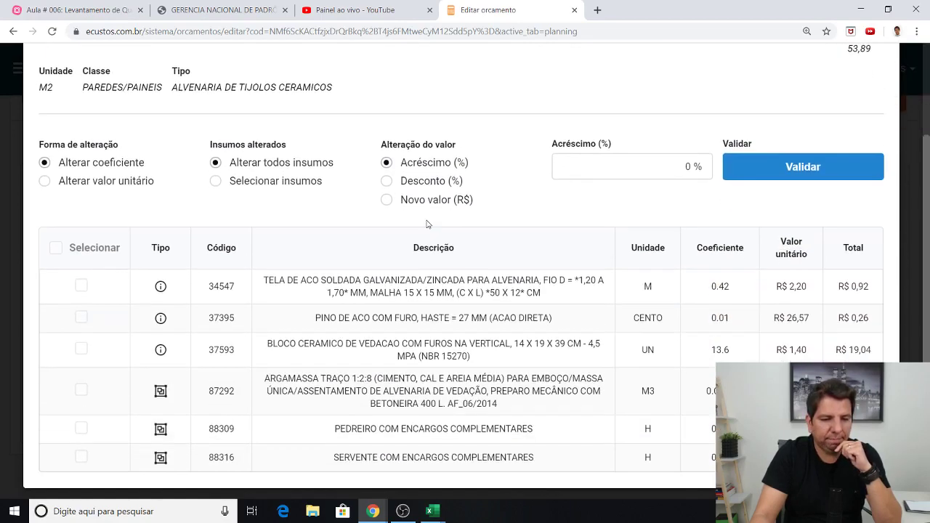
scroll(436, 228, "up", 3)
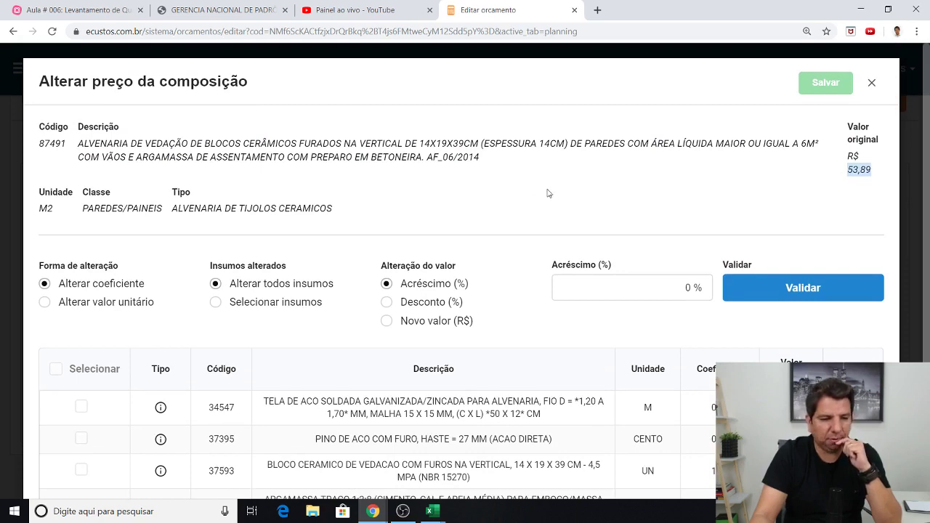
scroll(538, 191, "down", 3)
scroll(829, 160, "up", 3)
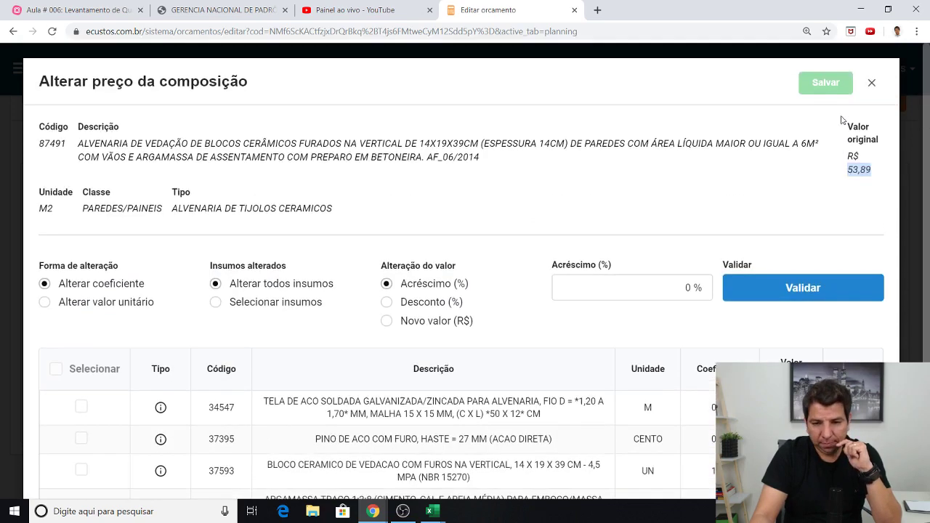
left_click(872, 83)
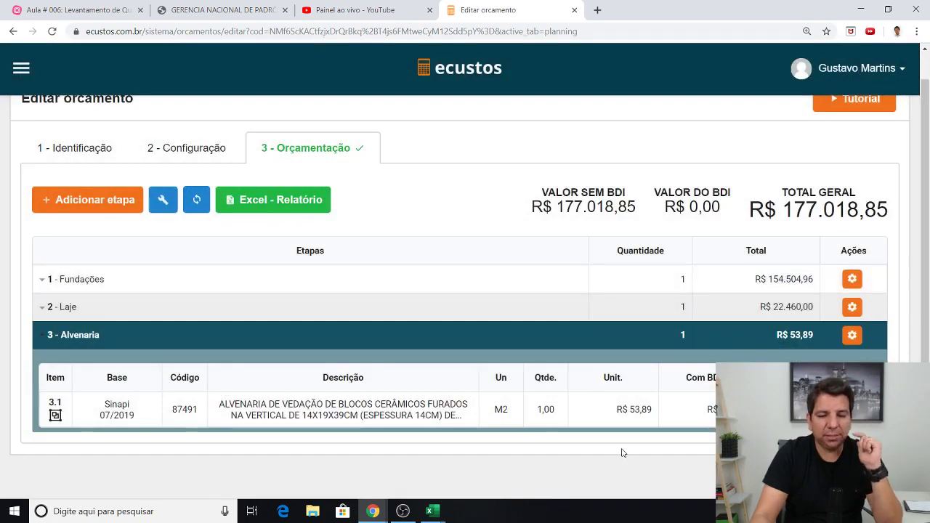
- Visit the 'Lançamento ecustos' and 'Comparativo entre bases' topics, then bring up the Alvenaria workbook
left_click(78, 11)
scroll(648, 276, "right", 2)
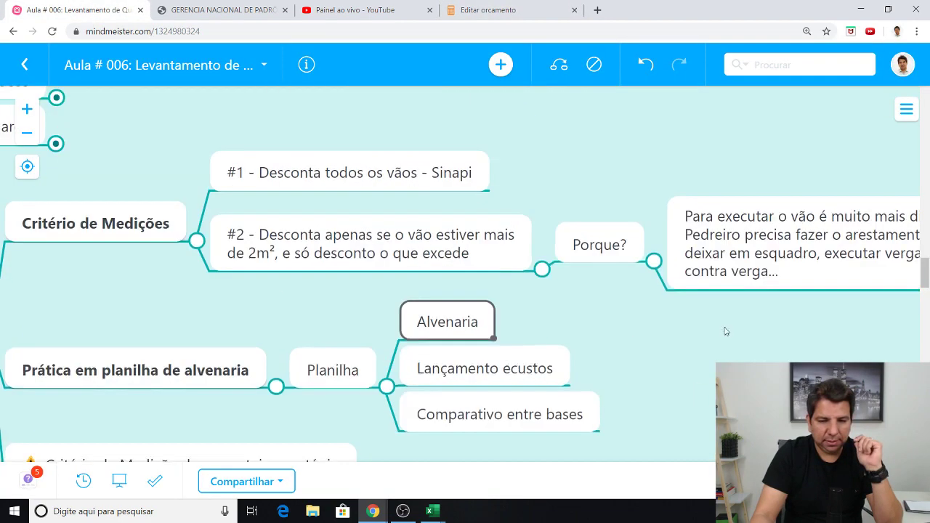
scroll(636, 262, "right", 2)
left_click(451, 296)
scroll(644, 272, "left", 2)
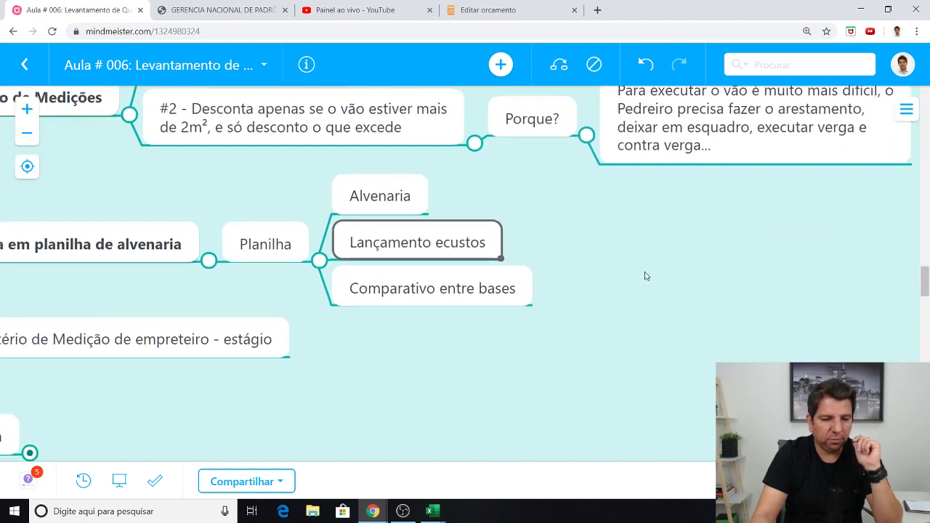
left_click(528, 280)
scroll(733, 323, "left", 2)
scroll(732, 323, "left", 3)
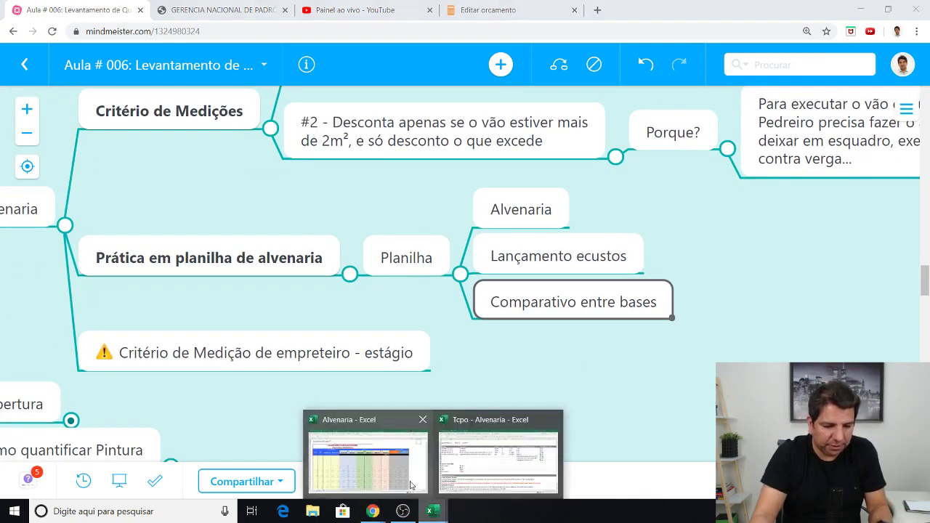
left_click(414, 483)
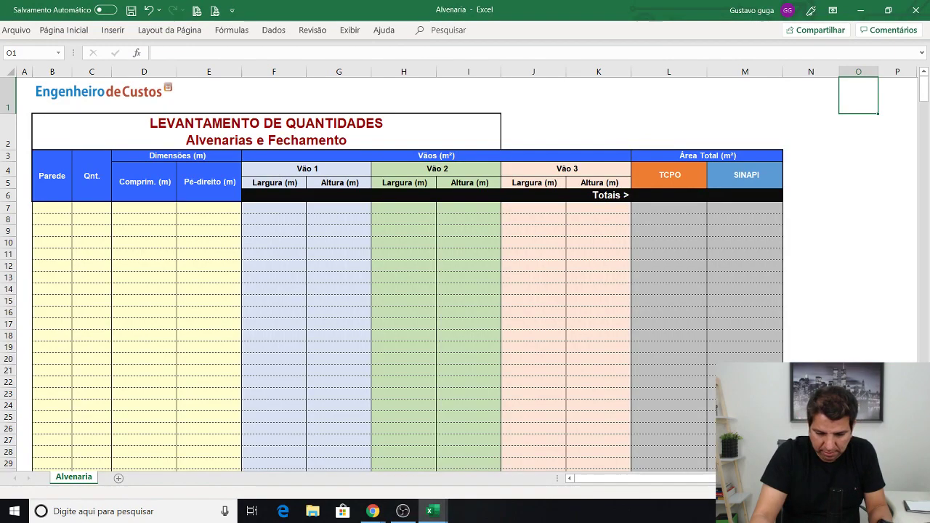
scroll(599, 371, "up", 1)
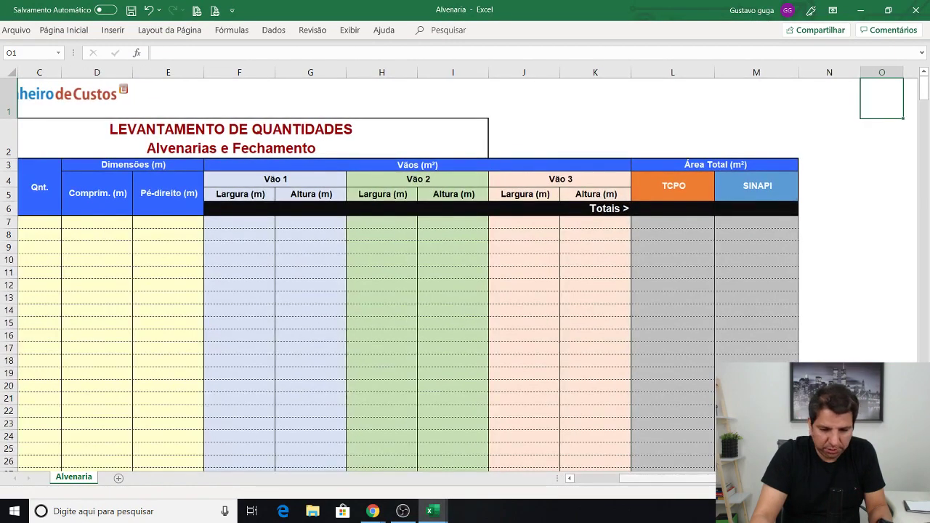
left_click_drag(667, 478, 624, 479)
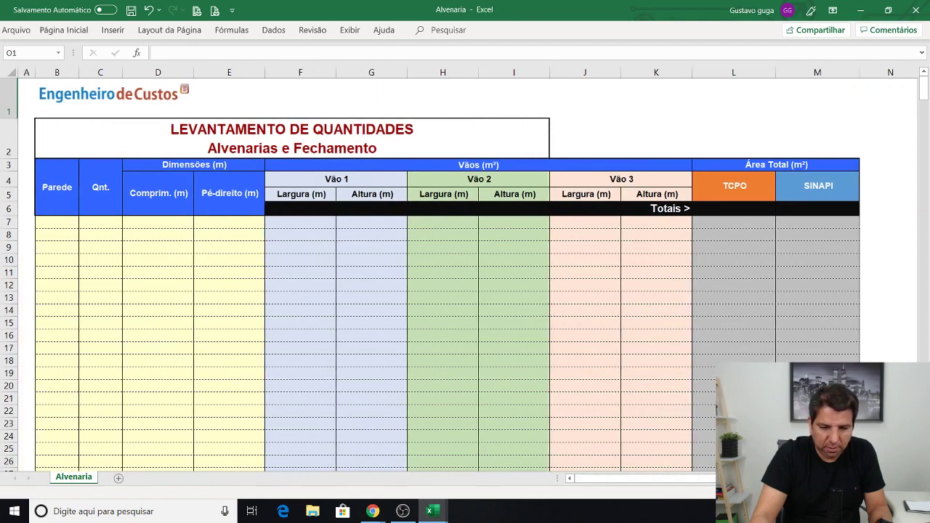
scroll(465, 269, "up", 1)
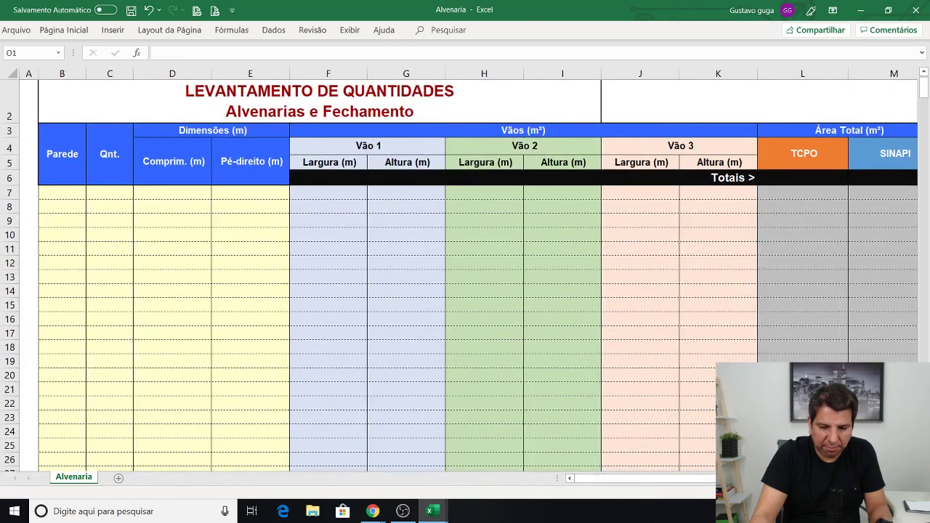
left_click_drag(664, 478, 663, 478)
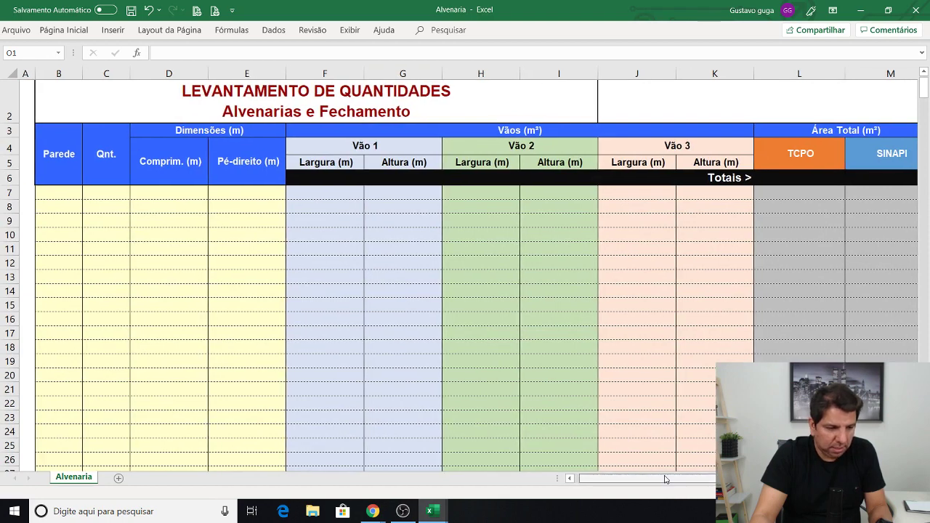
left_click(85, 154)
left_click(113, 148)
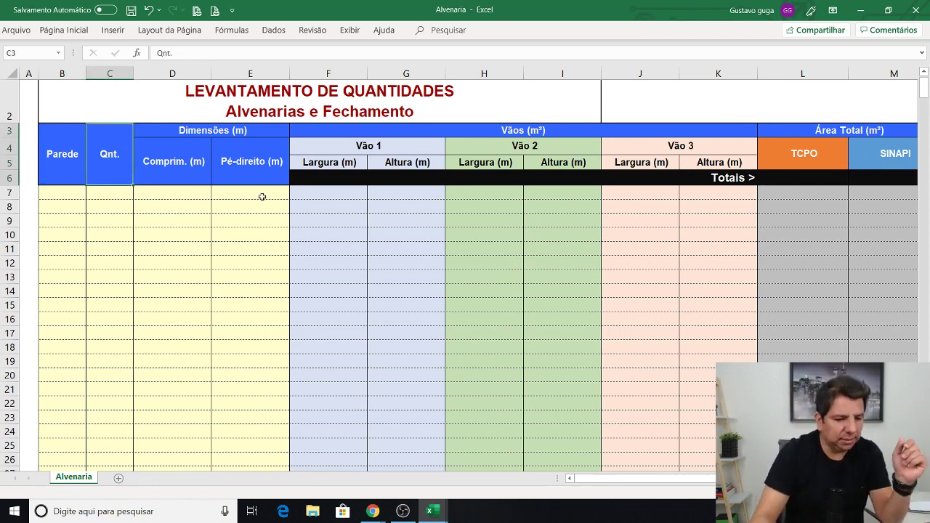
left_click_drag(648, 478, 665, 480)
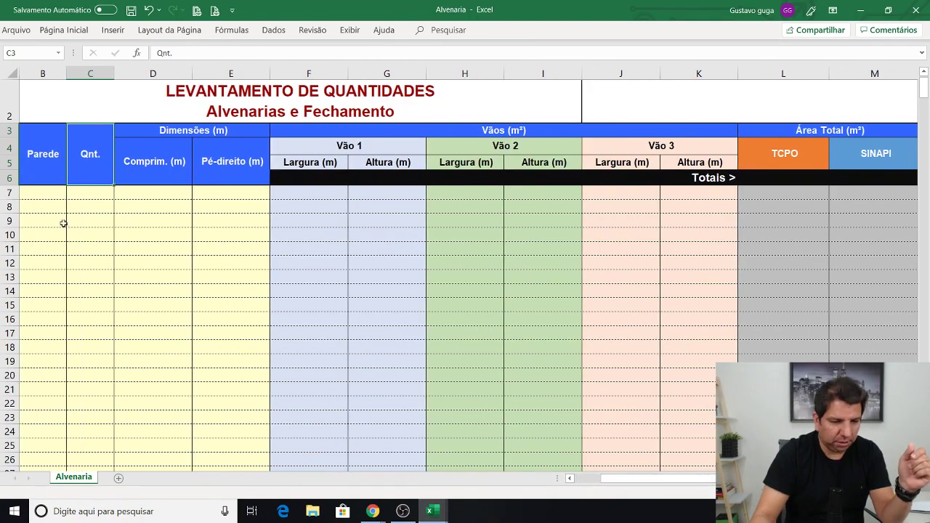
left_click(38, 192)
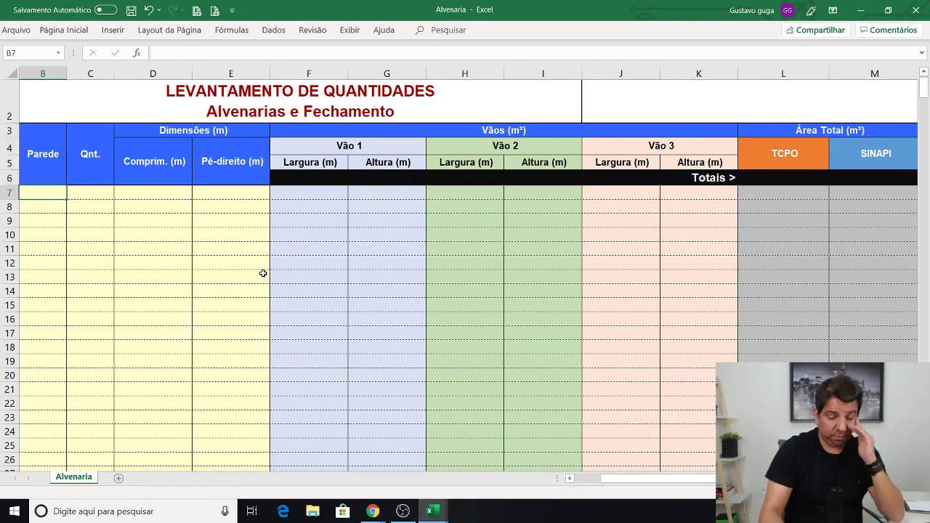
- Enter wall 'Parede x' with quantity 1, length 5,00 m and height 10,00 m
type("Parede x")
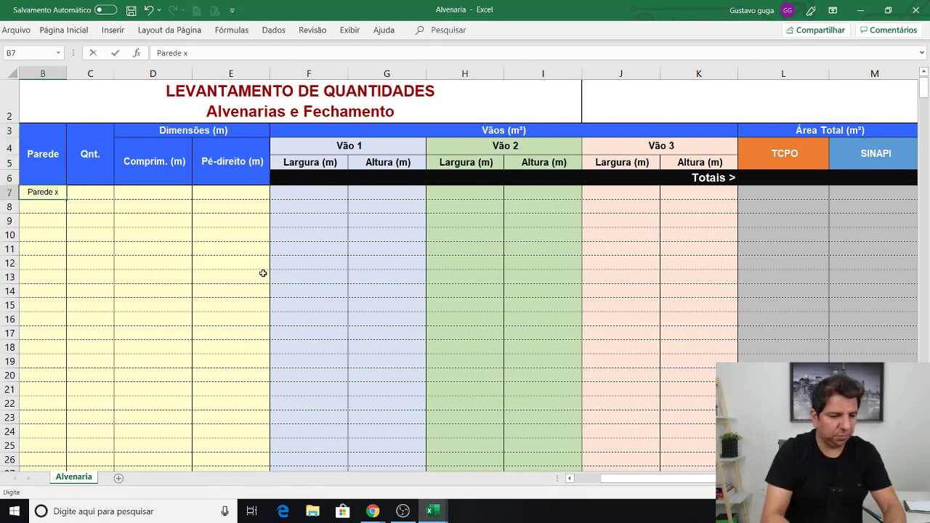
key("ctrl+Return")
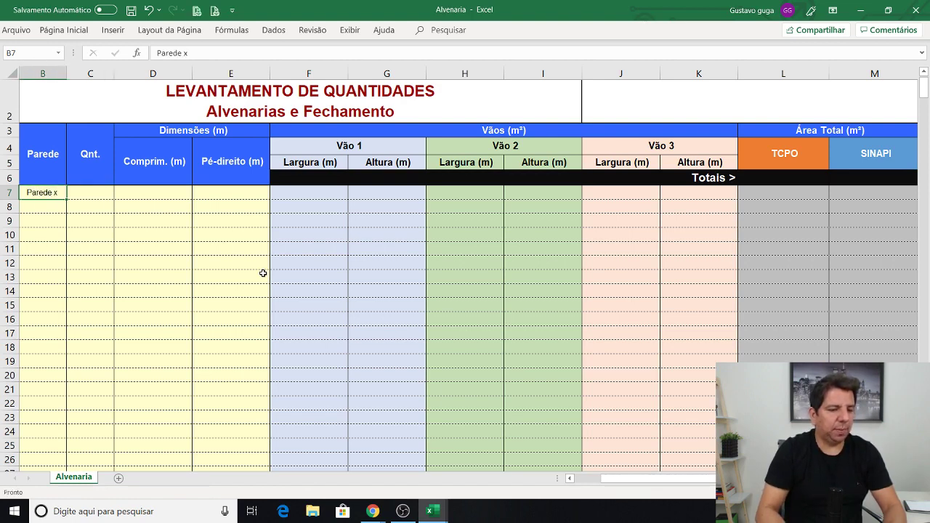
key("Tab")
type("10")
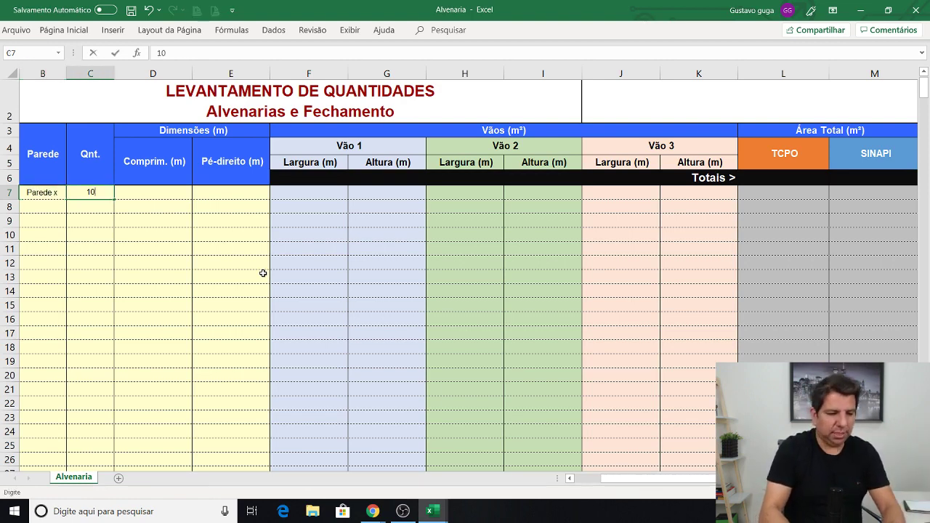
key("Tab")
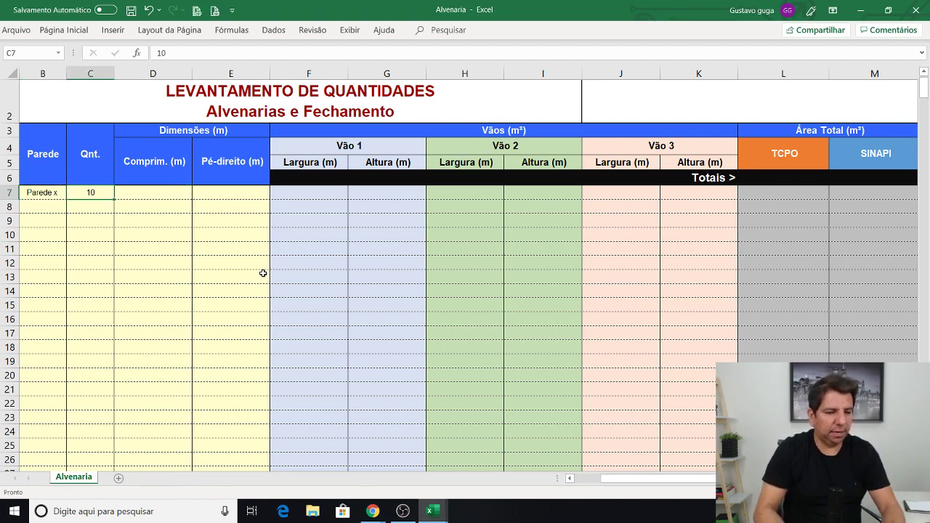
key("Left")
key("Left")
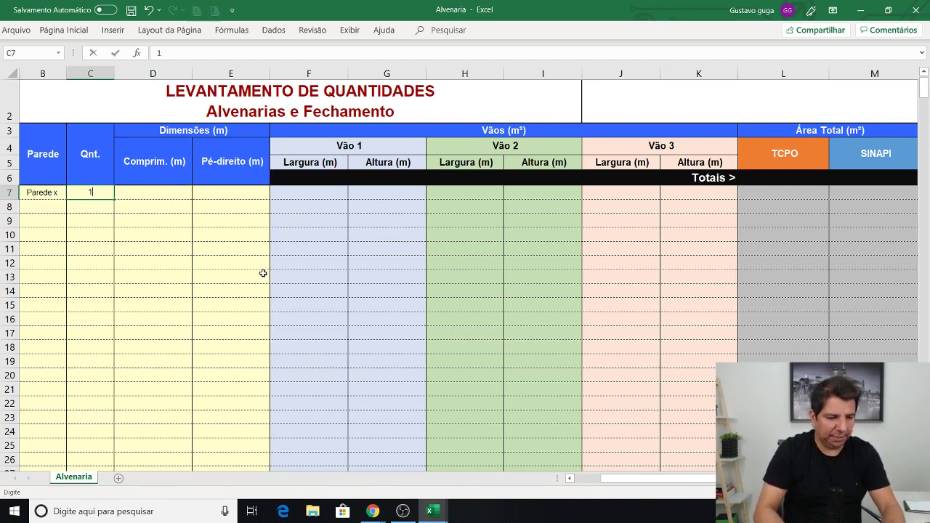
key("Tab")
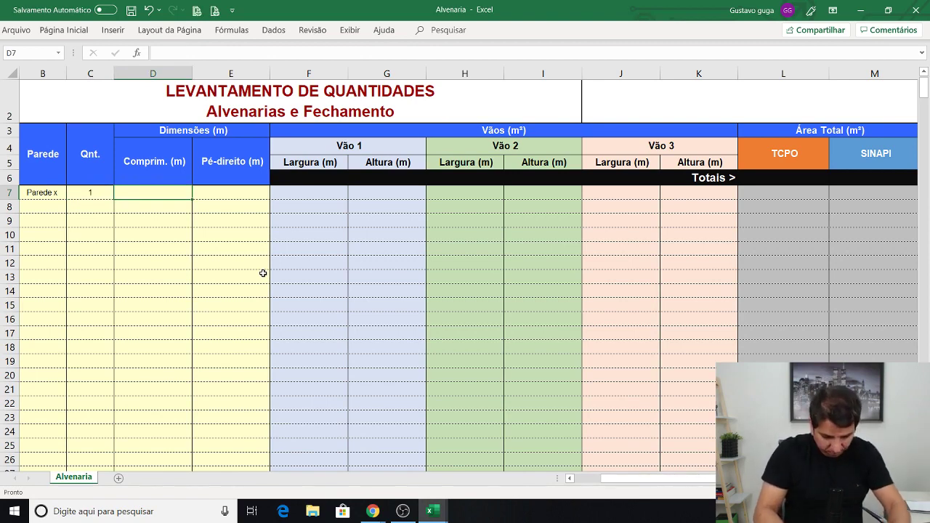
type("5")
key("Tab")
type("10")
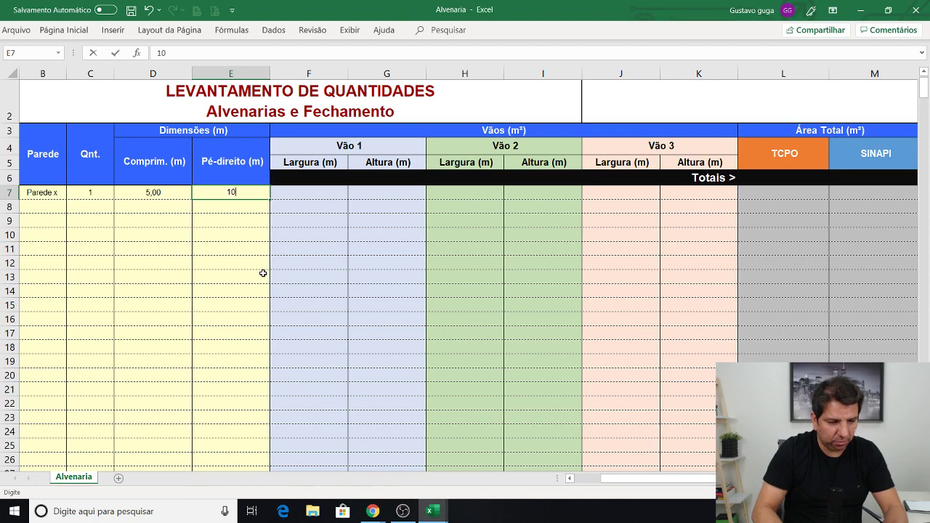
key("Tab")
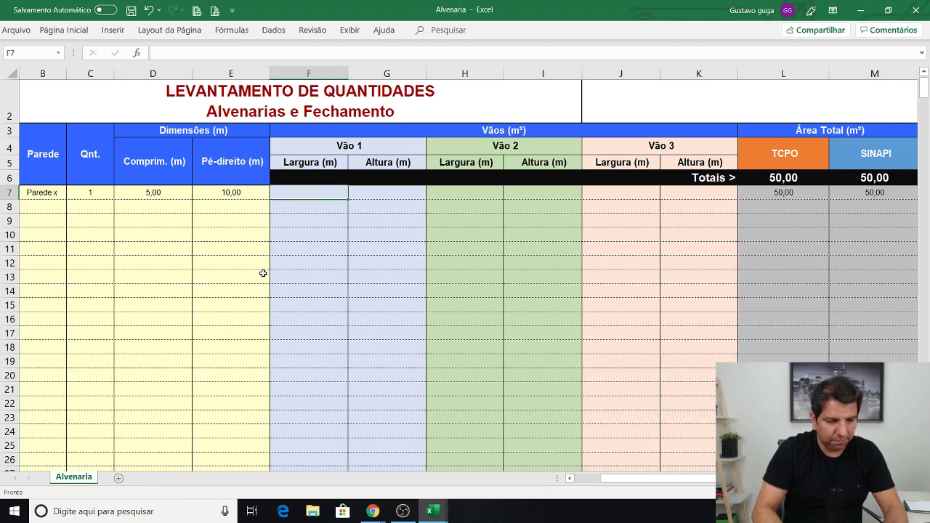
key("Tab")
key("Tab")
key("Tab")
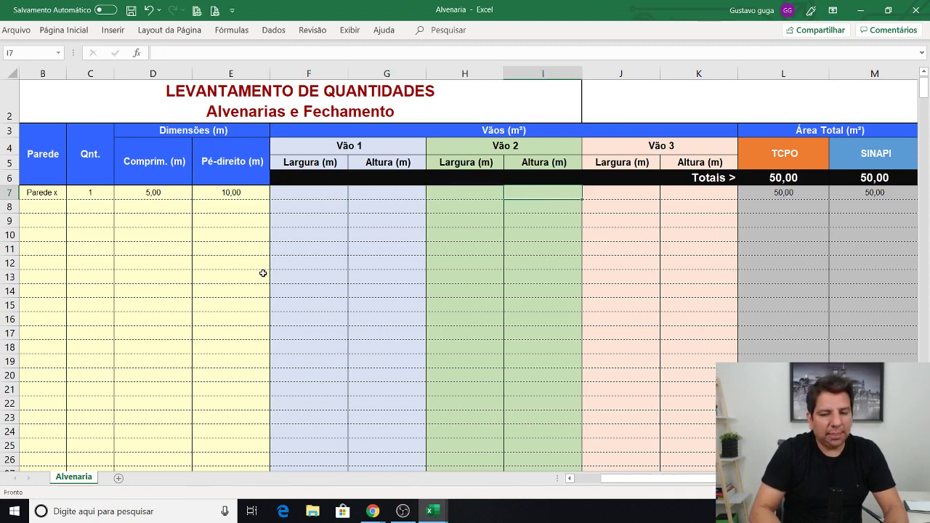
key("Tab")
key("Tab")
key("Tab")
key("Tab")
key("Tab")
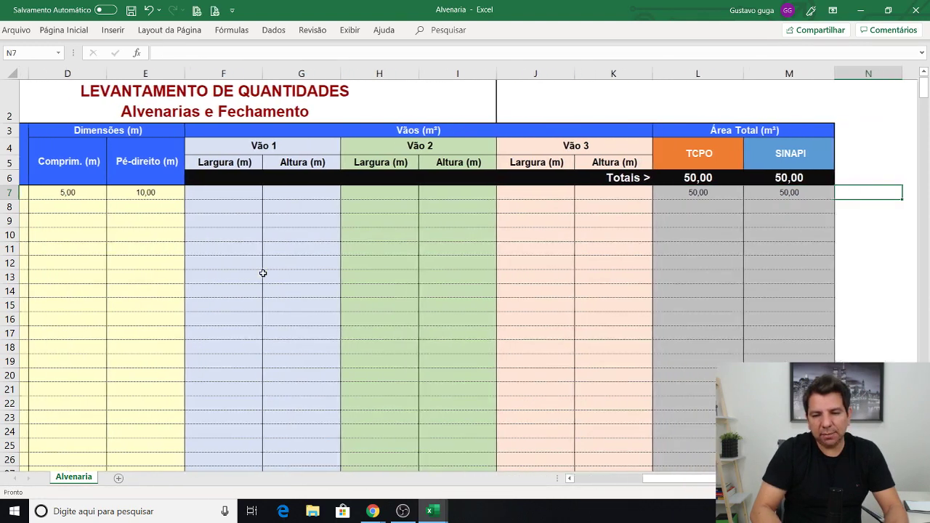
key("Left")
key("Left")
key("Left")
key("Left")
key("Left")
key("Left")
key("Left")
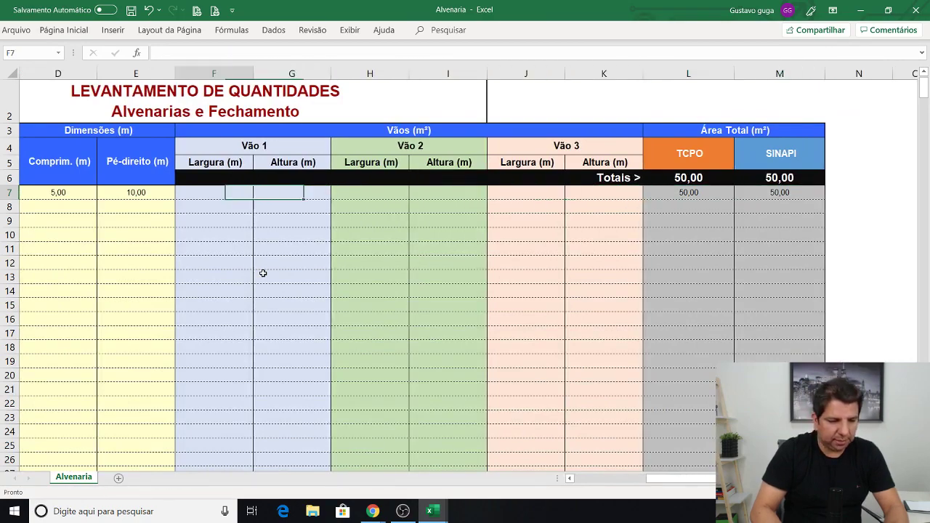
key("Left")
key("Left")
key("Left")
key("Left")
key("Left")
key("Left")
key("Right")
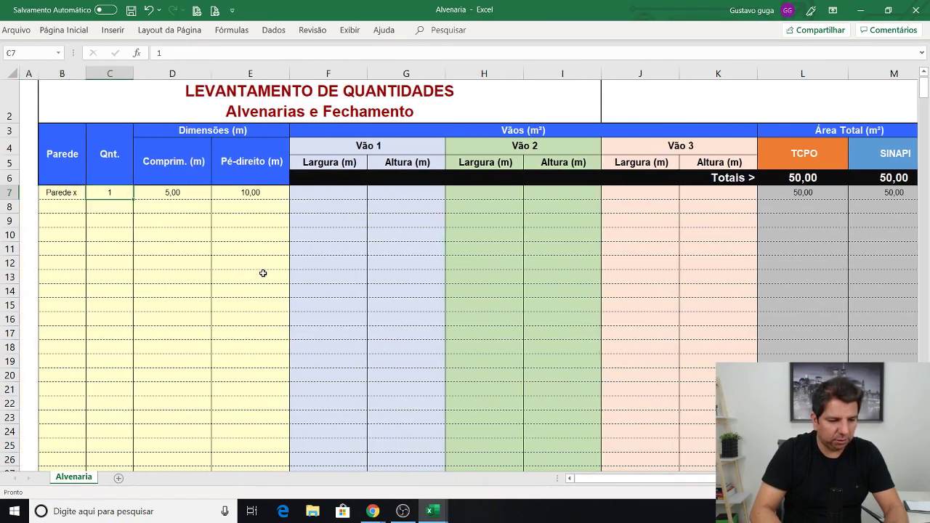
key("Right")
- Test quantity 10 (totals 500,00), then restore quantity 1 for 50,00 m² totals
type("10")
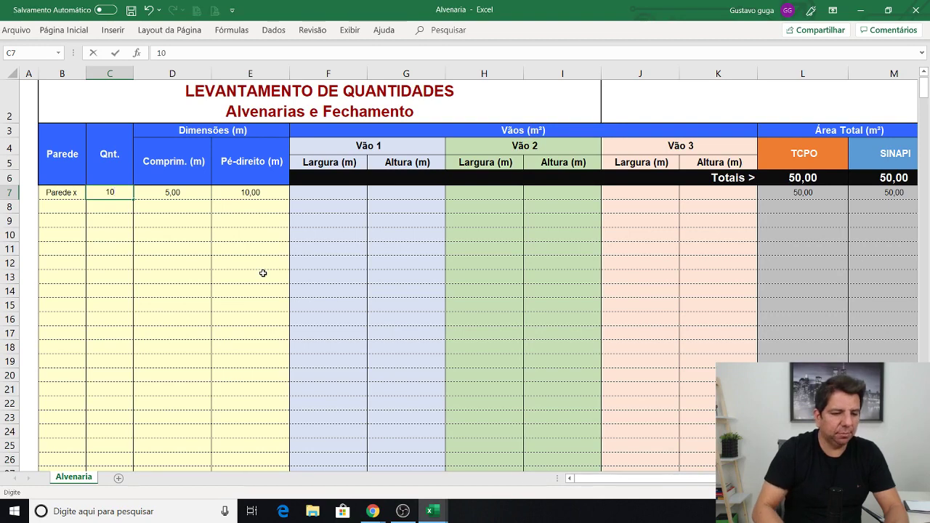
key("Tab")
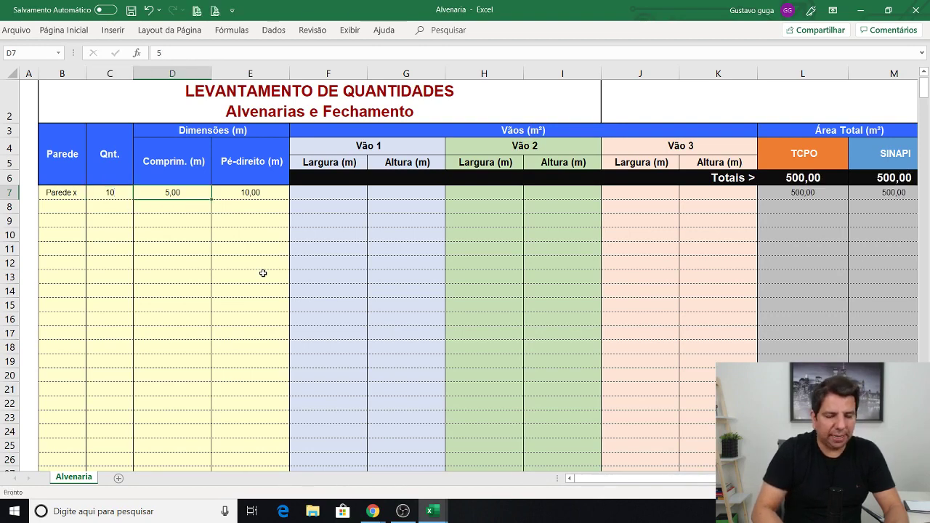
key("Left")
key("Left")
key("Right")
type("1")
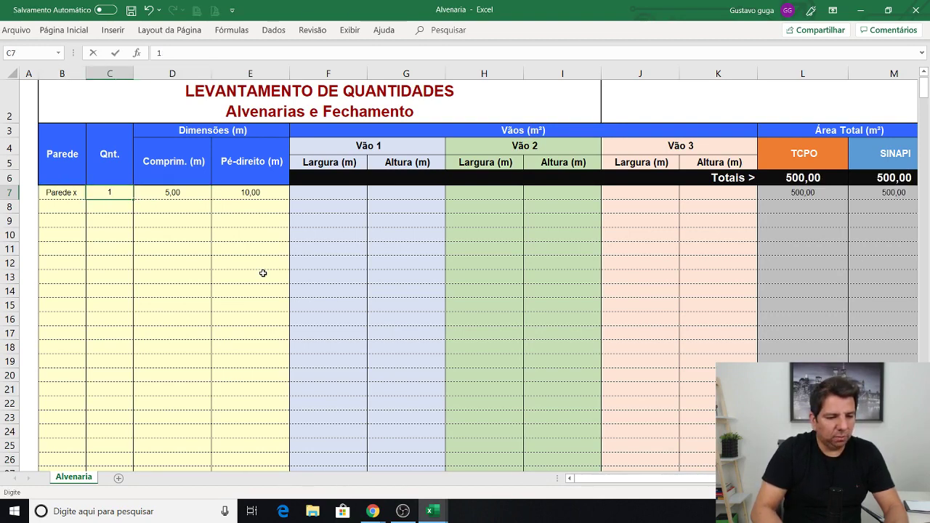
key("Tab")
key("Tab")
key("Tab")
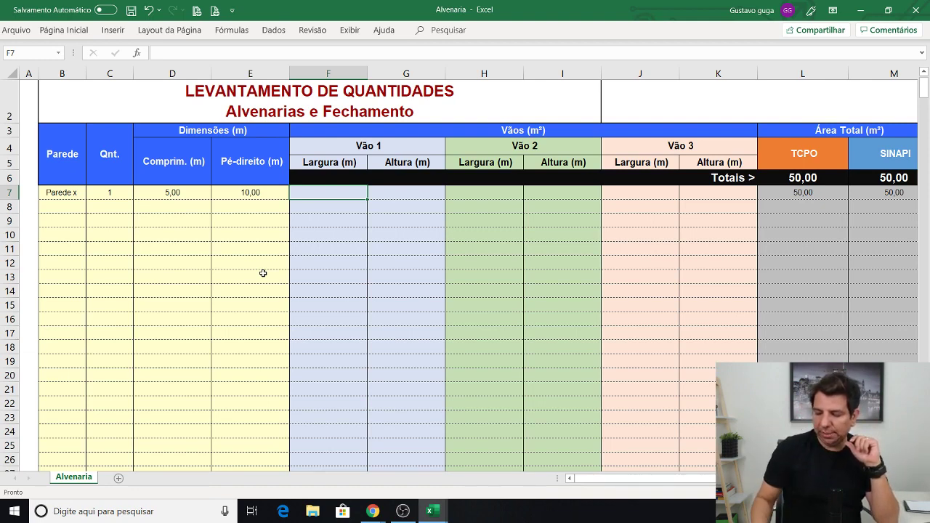
- Enter Vão 1 as 2,00 m wide by 3,00 m high
type("2")
key("Tab")
type("3")
key("ctrl+Return")
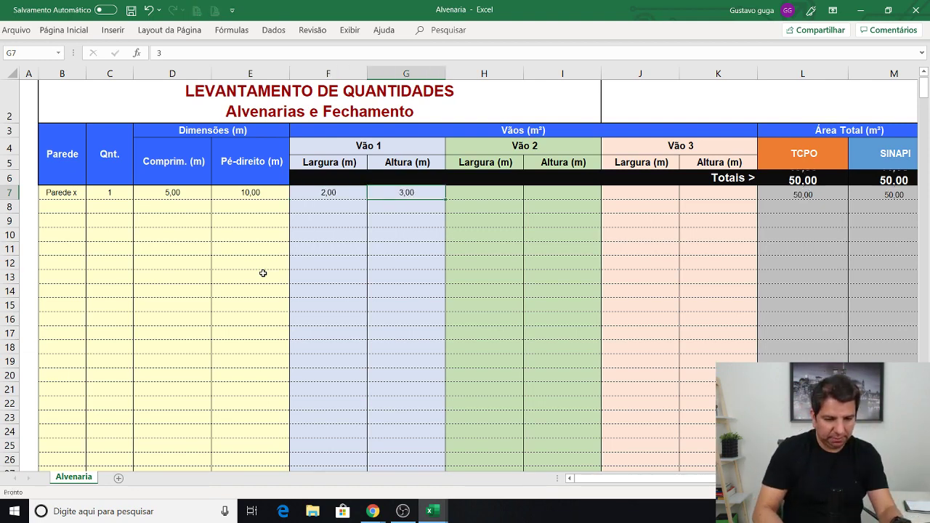
key("Tab")
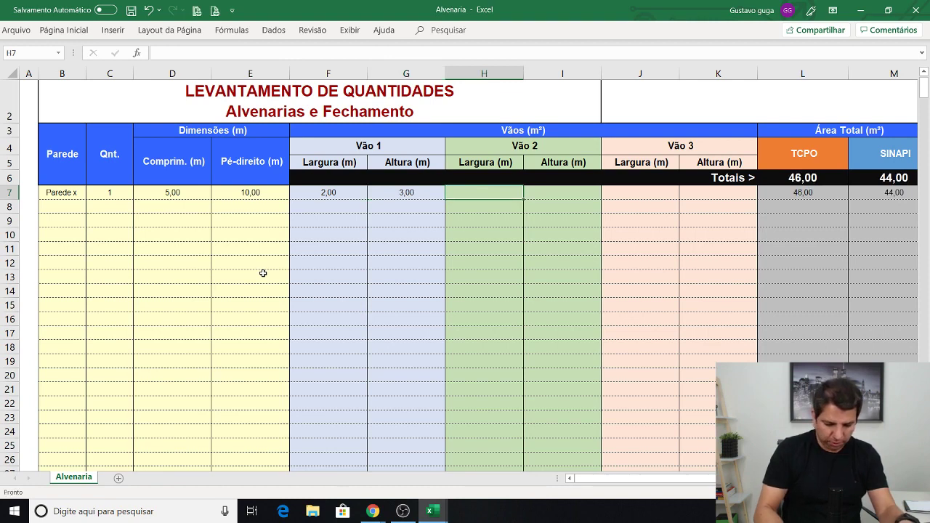
- Try a second opening of 0,70 × 2,10 m, then clear it again
key("F2")
key("Tab")
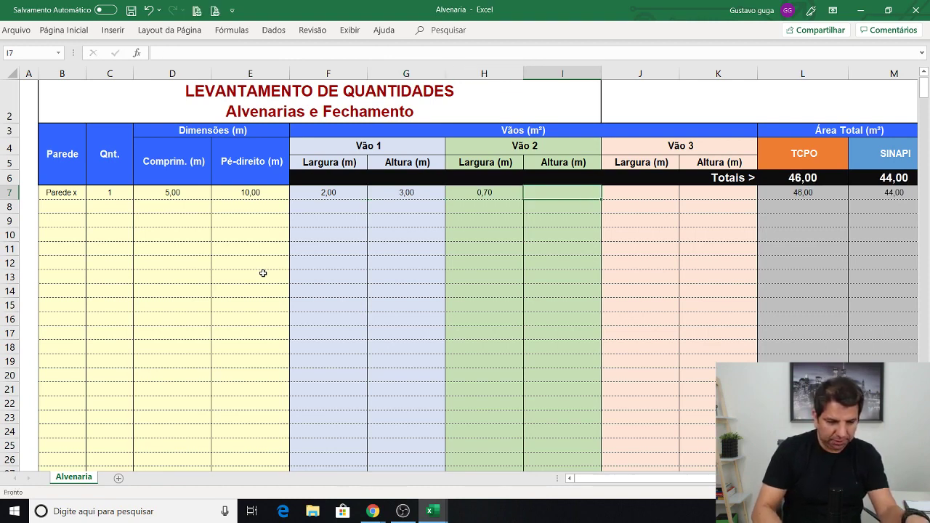
type("2,10")
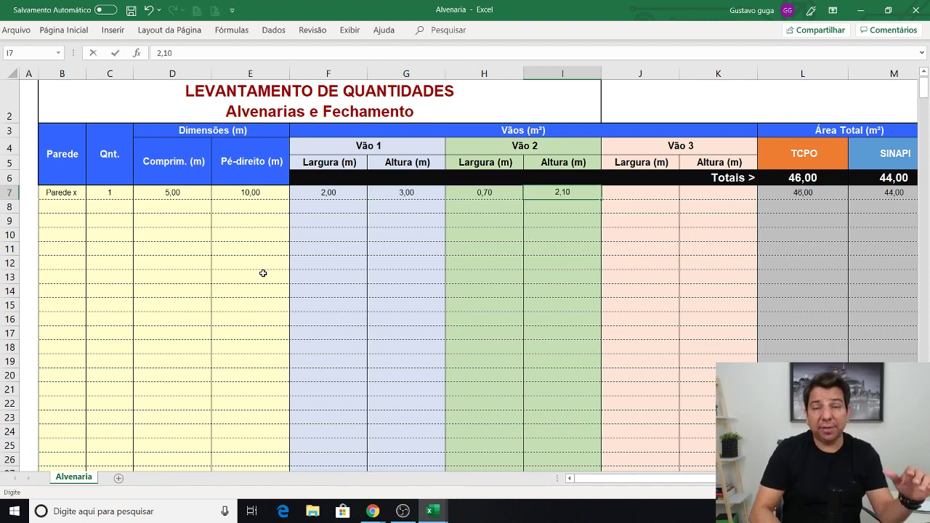
key("Tab")
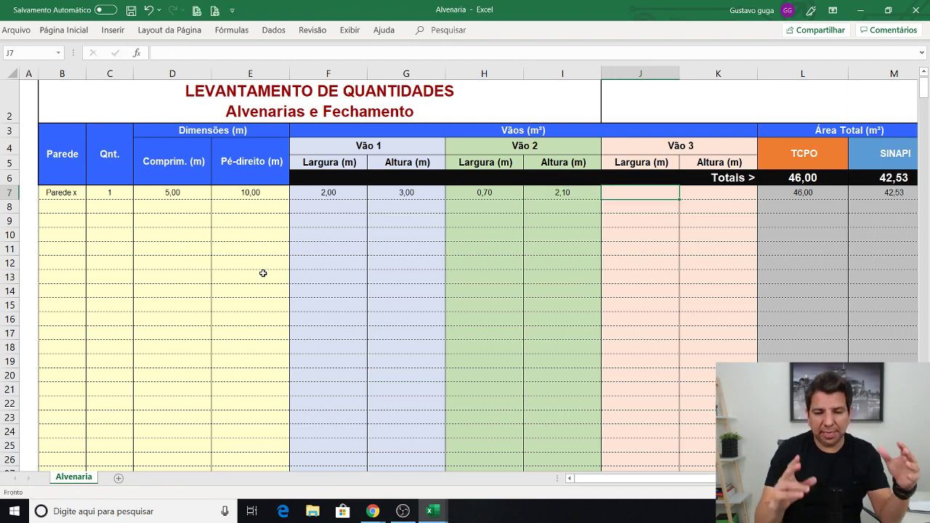
key("Left")
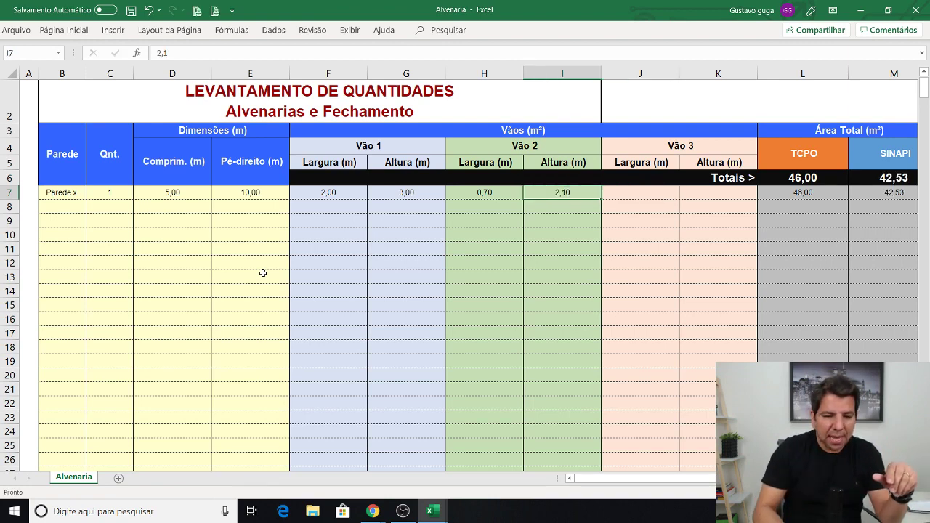
key("Delete")
key("Left")
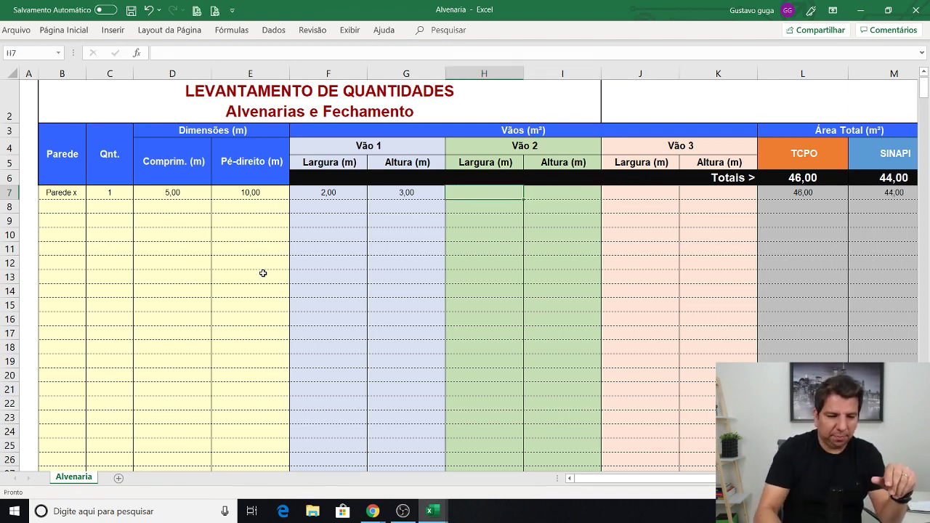
key("Left")
key("Left")
key("Right")
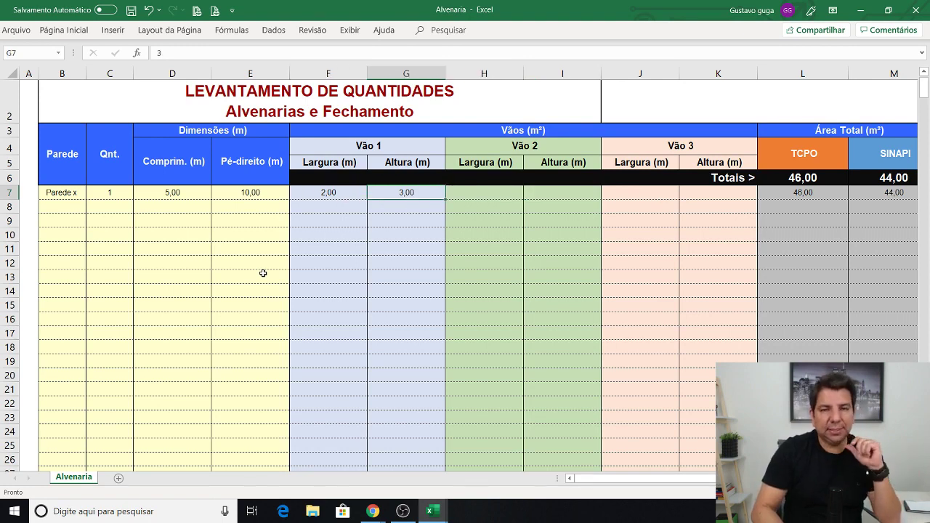
key("Right")
key("Right")
key("Right")
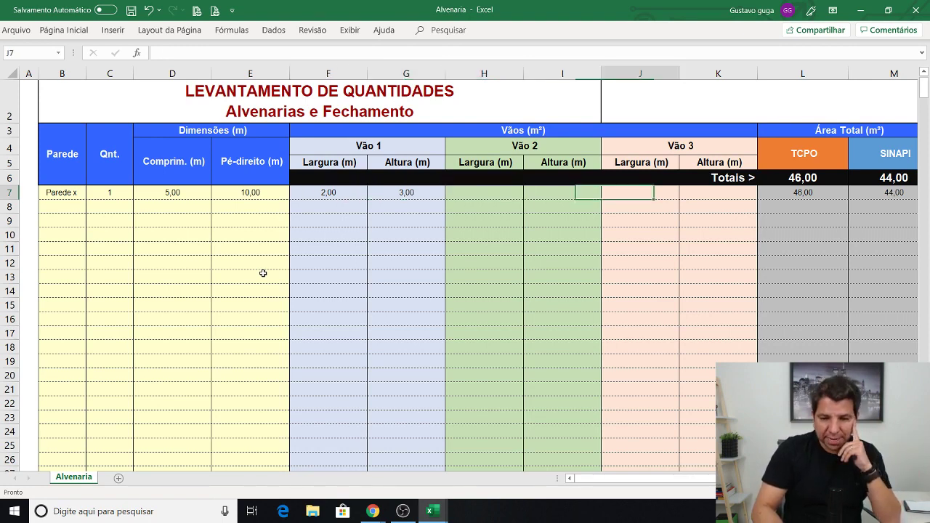
key("Right")
key("Right")
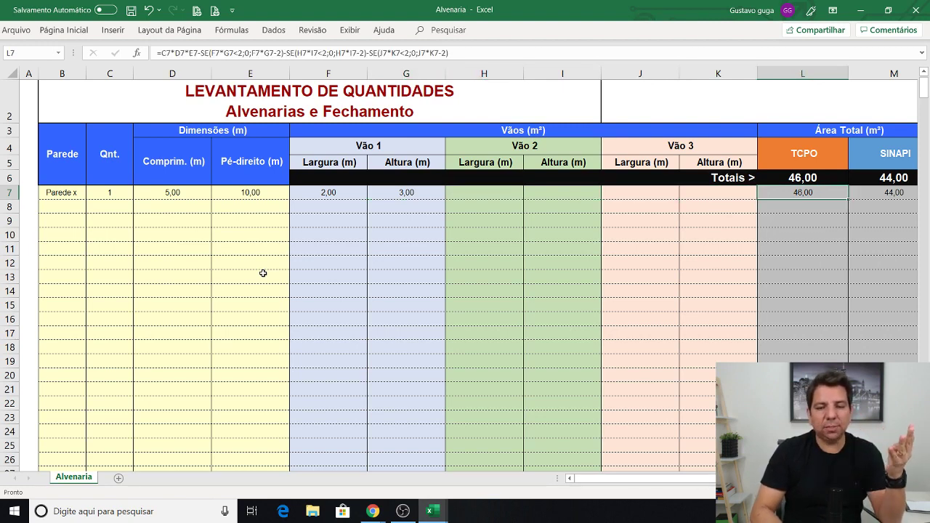
key("Left")
key("Left")
key("Left")
key("Left")
key("Left")
key("Left")
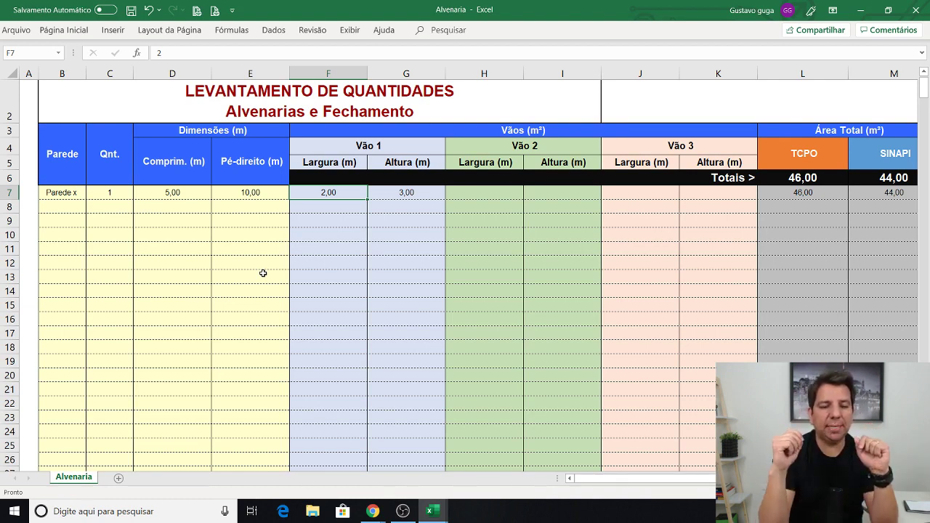
- Review row 7's opening values and the TCPO and SINAPI net area formulas
key("Right")
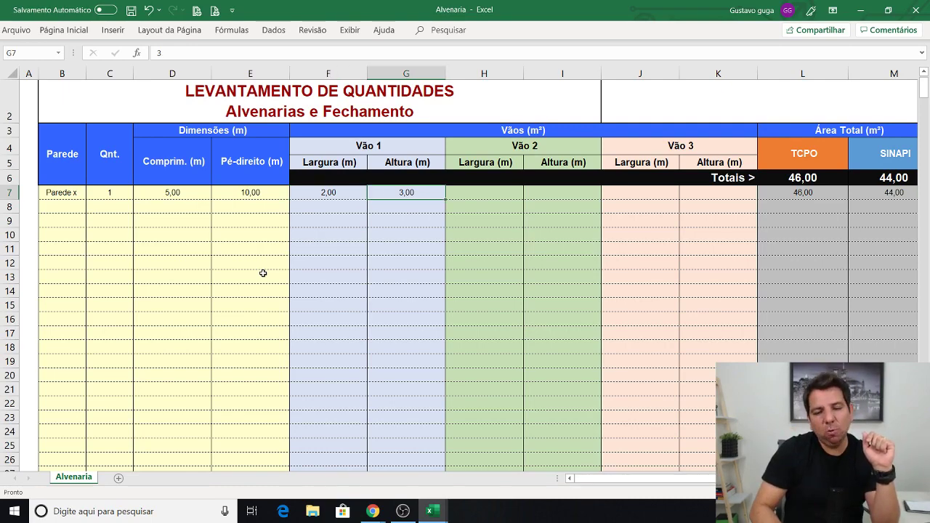
key("Right")
key("Right")
key("Left")
key("Left")
key("Left")
key("Right")
key("Right")
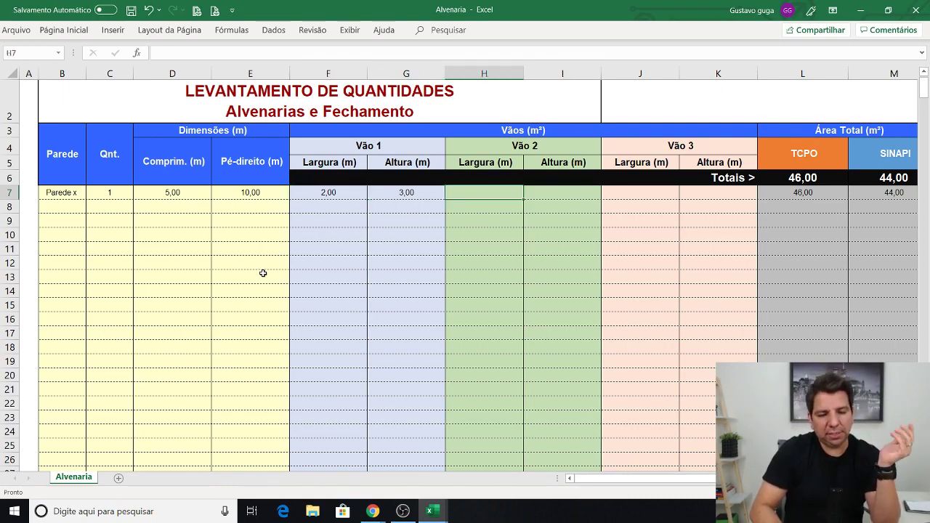
key("Right")
key("Right")
key("Right")
key("Right")
key("Right")
key("Right")
key("Left")
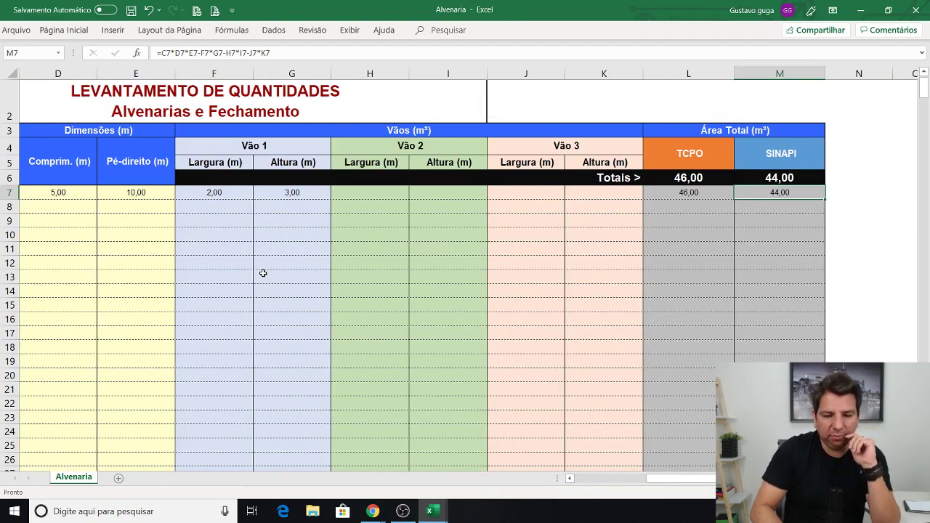
key("Left")
key("Left")
key("Left")
key("Left")
key("Left")
key("Left")
key("Left")
key("Left")
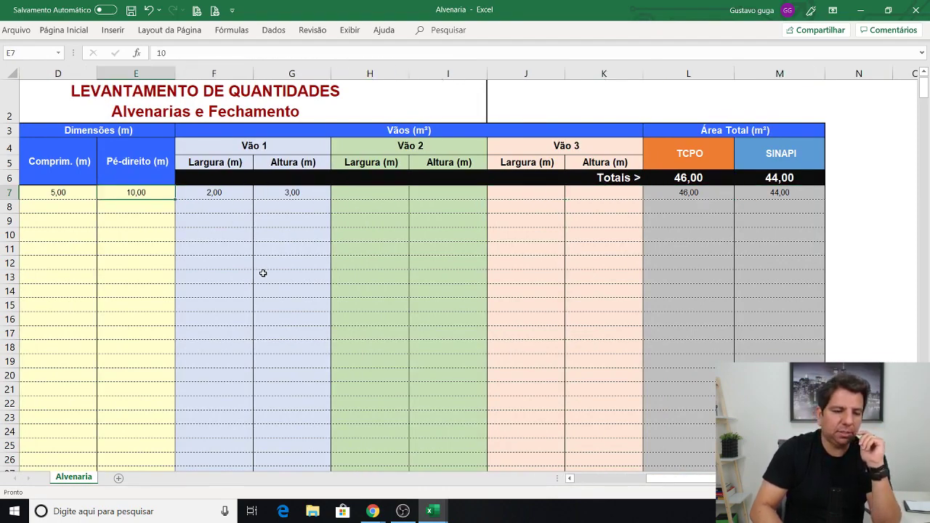
key("Left")
key("Left")
key("Left")
key("Right")
key("Right")
key("Right")
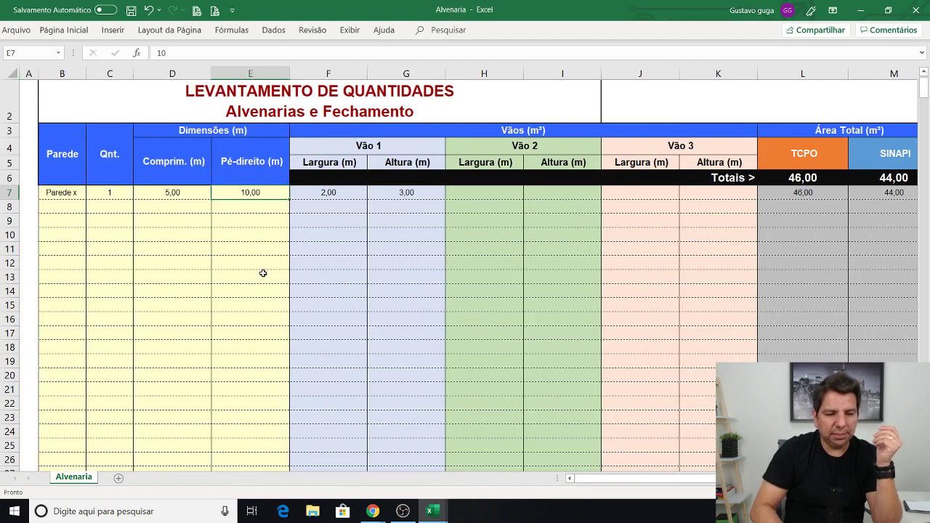
key("Right")
key("Right")
key("Right")
key("Left")
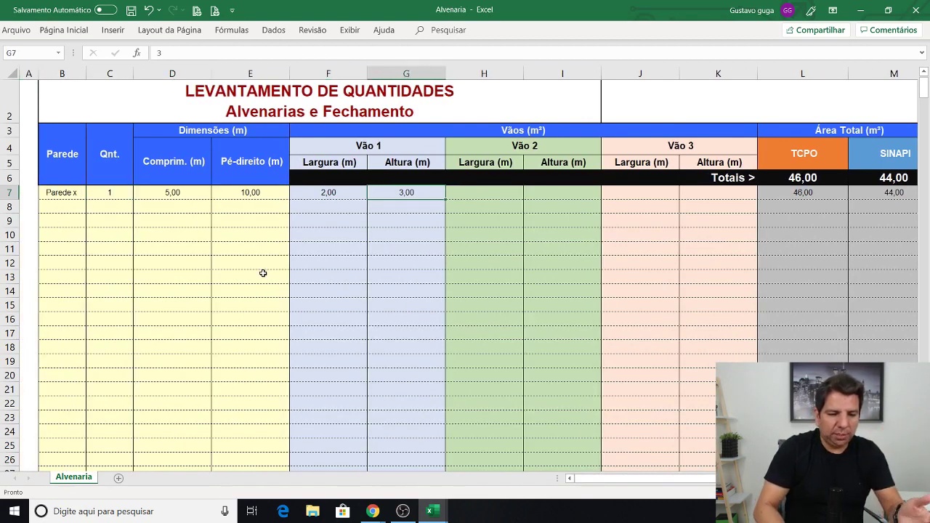
key("Left")
key("Right")
key("Right")
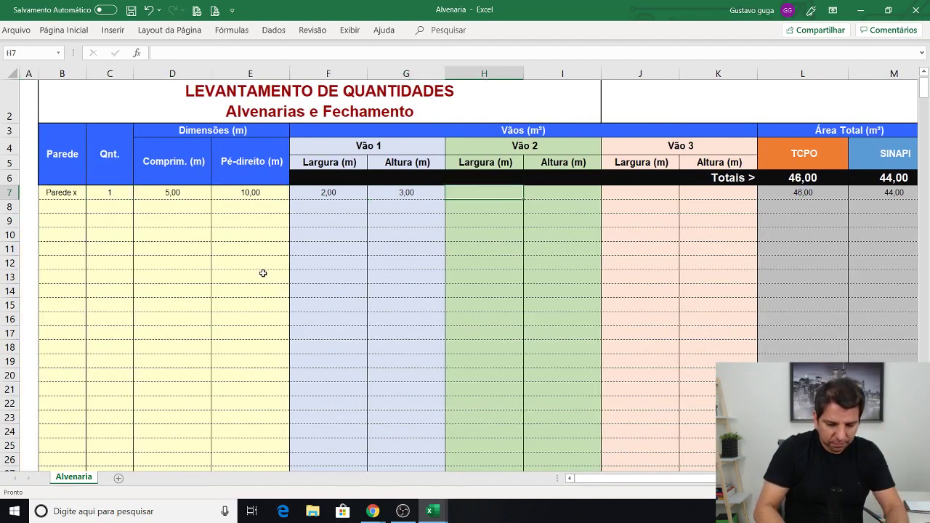
- Enter Vão 2 as 0,70 m by 2,10 m, dropping SINAPI to 42,53
type("0,7")
key("Right")
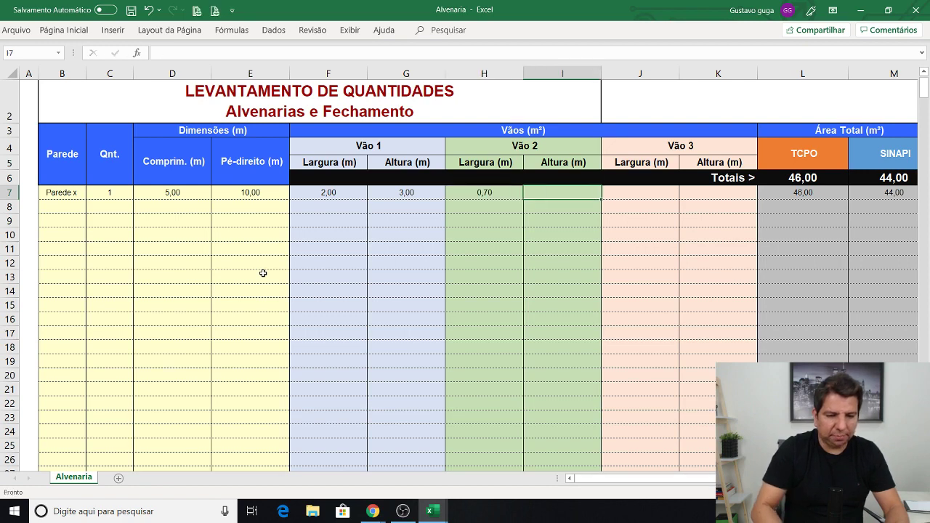
type("2,10")
key("Right")
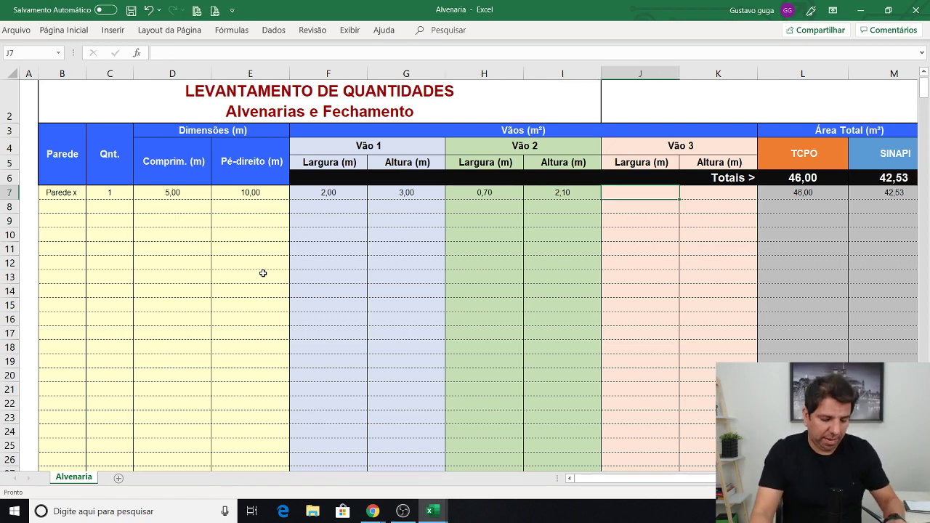
- Annotate the sheet with a red outline in a Lightshot capture, then dismiss it
key("Print")
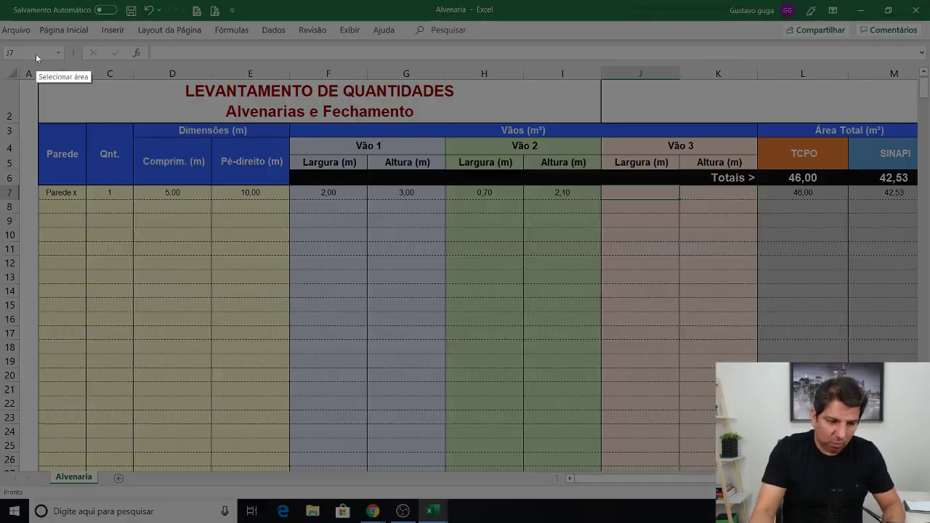
mouse_move(36, 28)
left_mouse_down()
mouse_move(889, 508)
mouse_move(909, 467)
left_mouse_up()
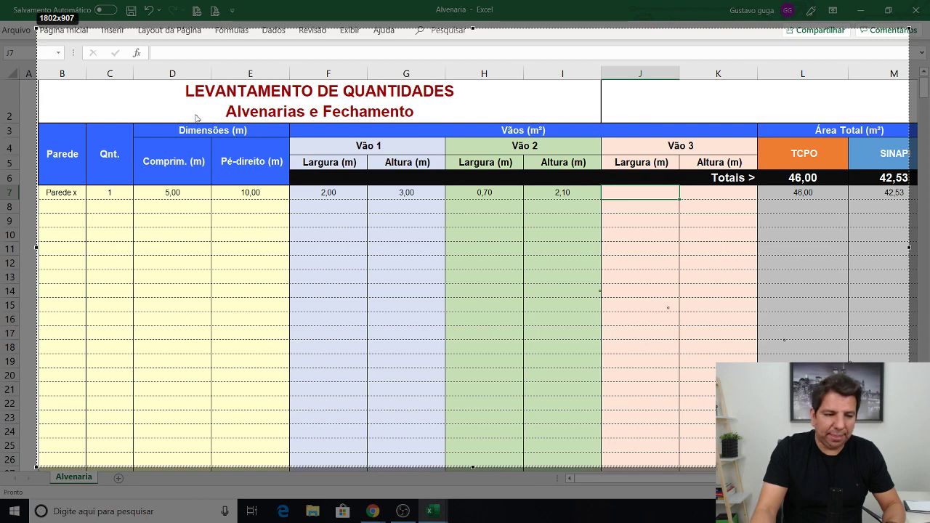
left_click_drag(195, 113, 195, 381)
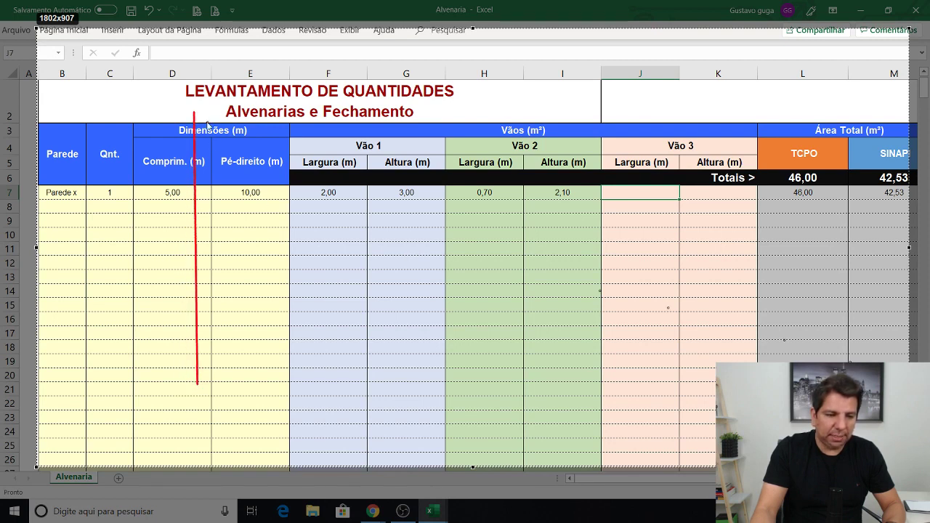
mouse_move(194, 114)
left_mouse_down()
mouse_move(716, 110)
mouse_move(721, 363)
left_mouse_up()
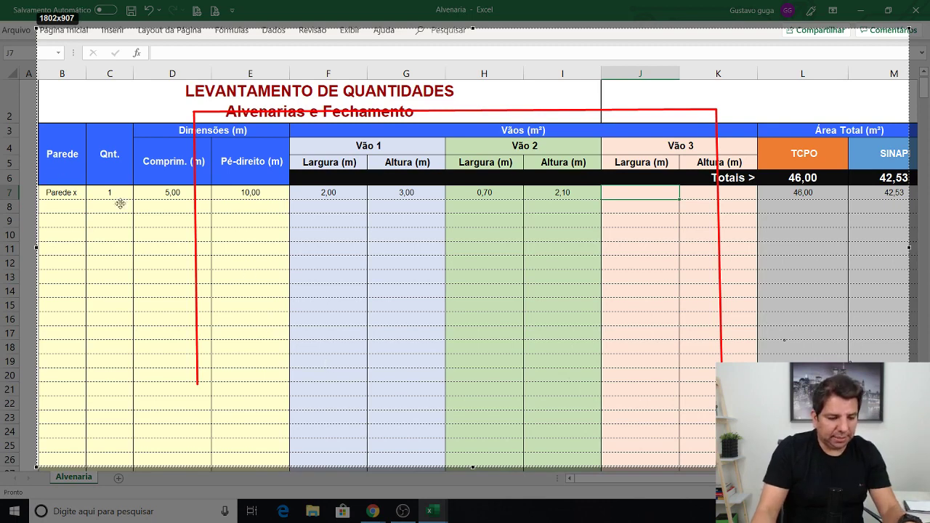
key("Escape")
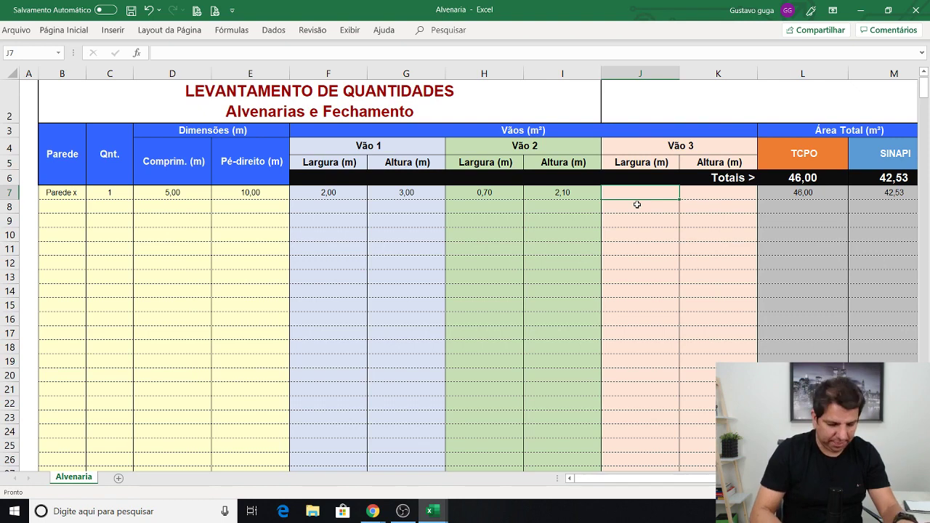
- Enter Vão 3 as 3,00 m wide by 2,00 m high
type("3")
key("Tab")
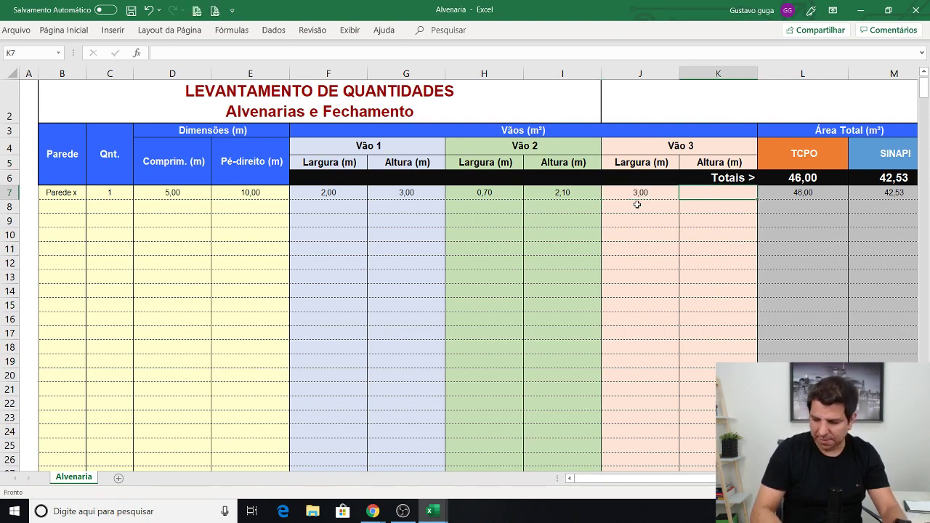
type("2")
key("Tab")
key("Tab")
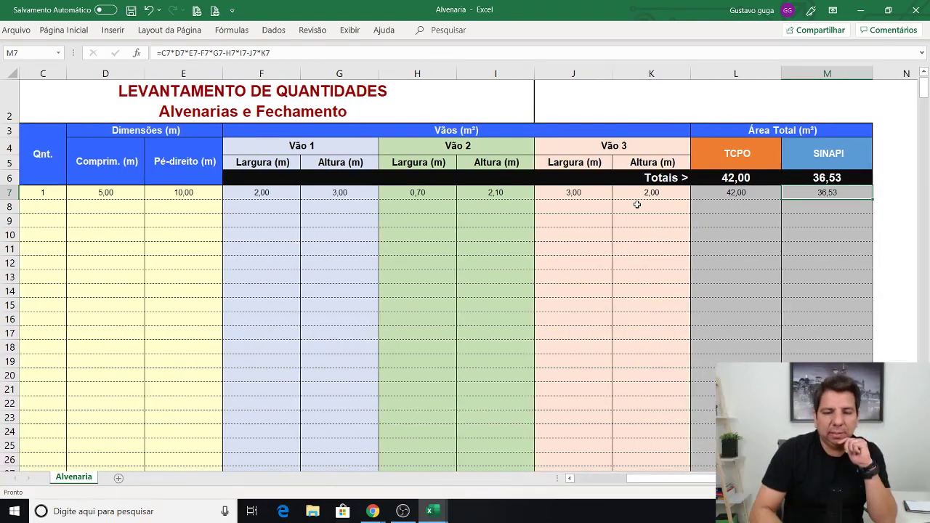
- Review row 7's opening values and the TCPO 42,00 and SINAPI 36,53 formulas
key("Left")
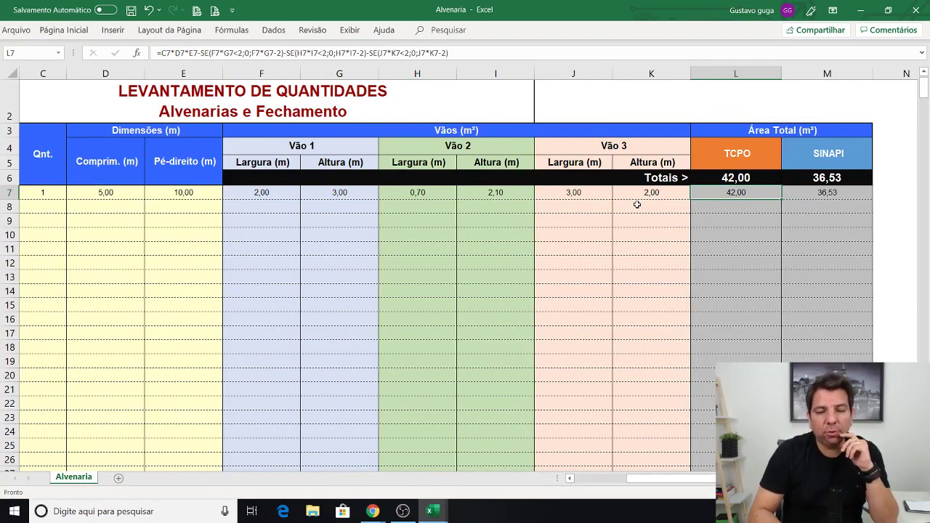
key("Left")
key("Left")
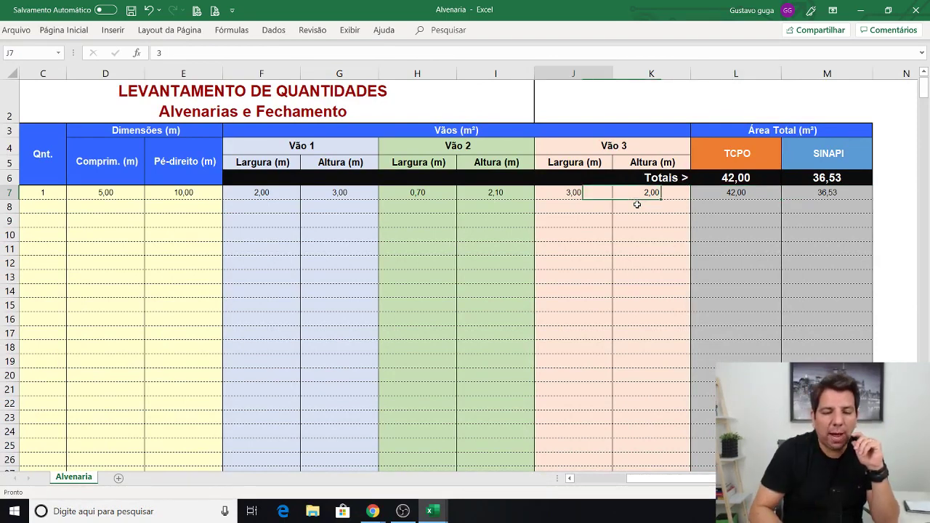
key("Left")
key("Left")
key("Left")
key("Left")
key("Right")
key("Right")
key("Right")
key("Right")
key("Right")
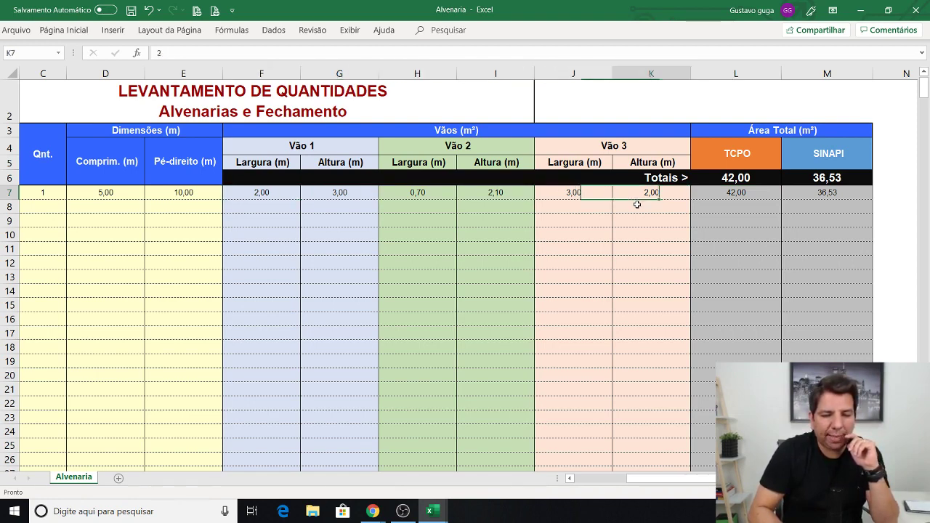
key("Left")
key("Left")
key("Left")
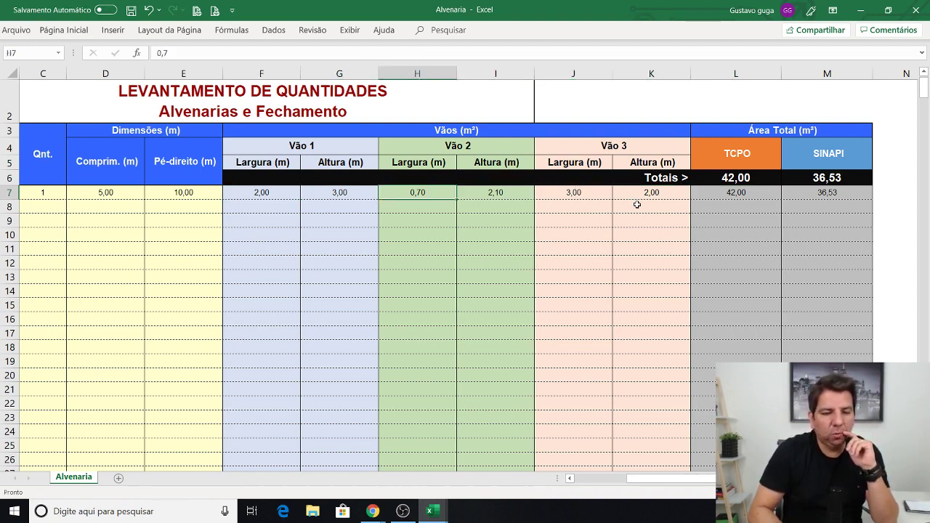
key("Right")
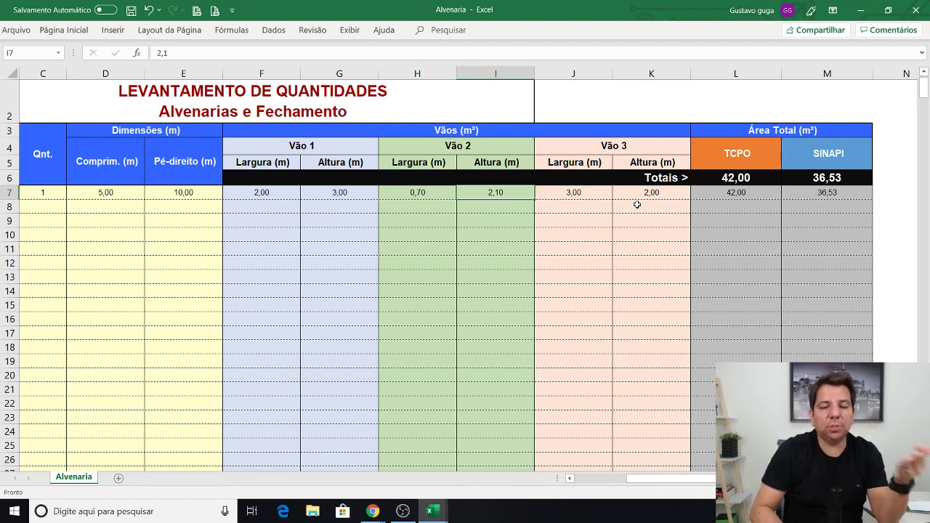
key("Right")
key("Right")
key("Right")
key("Right")
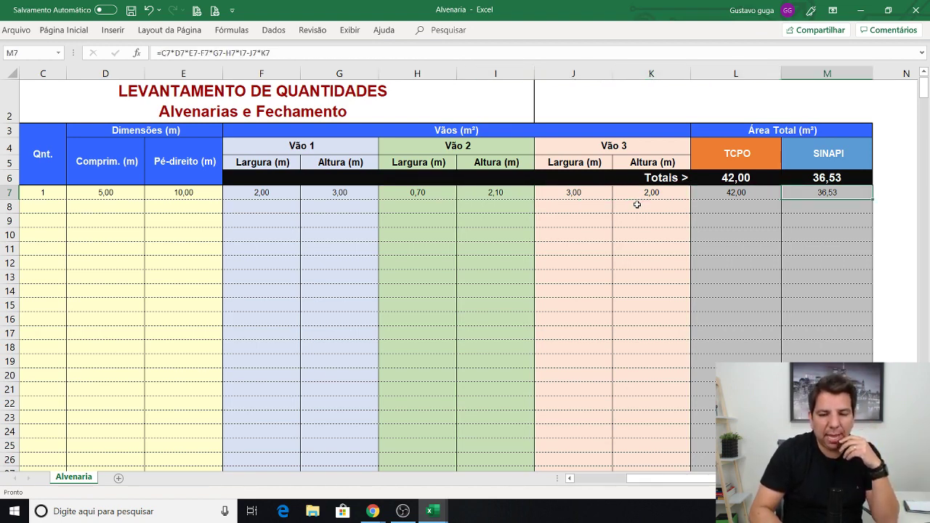
key("Left")
key("Left")
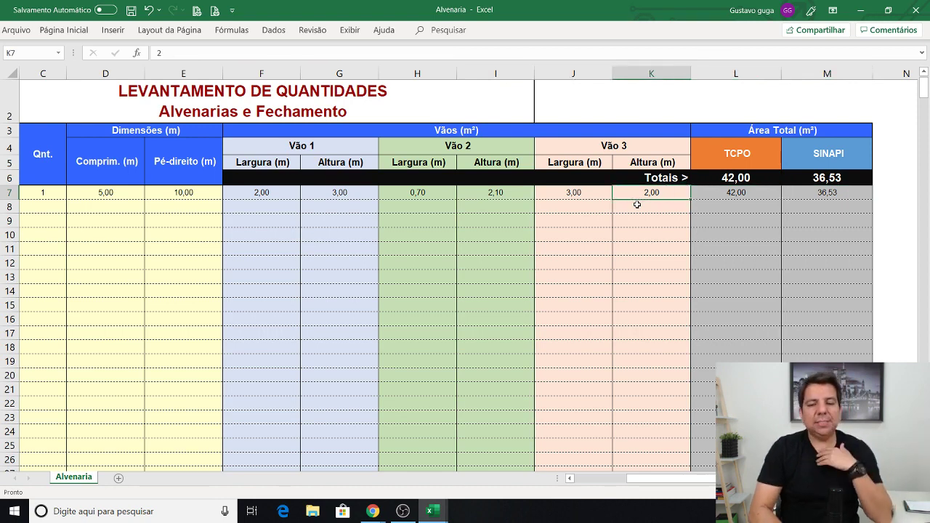
key("Right")
key("Right")
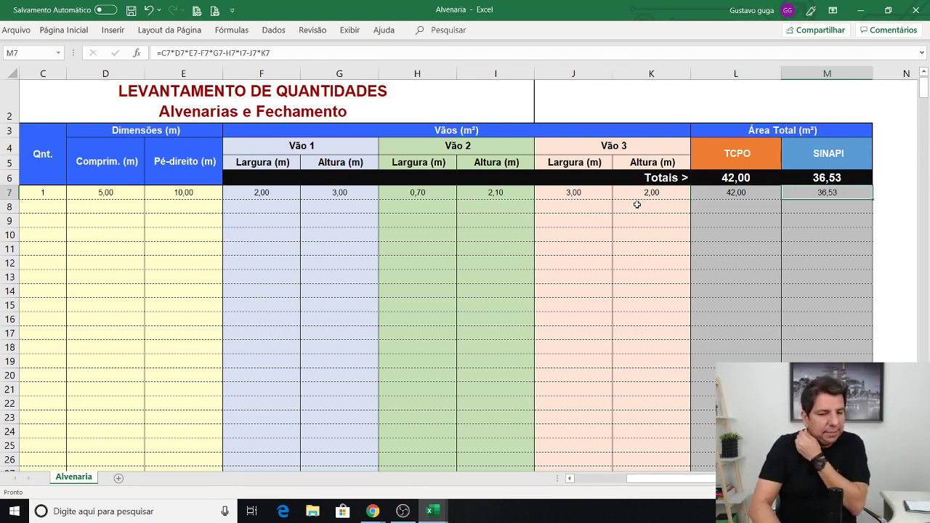
key("Left")
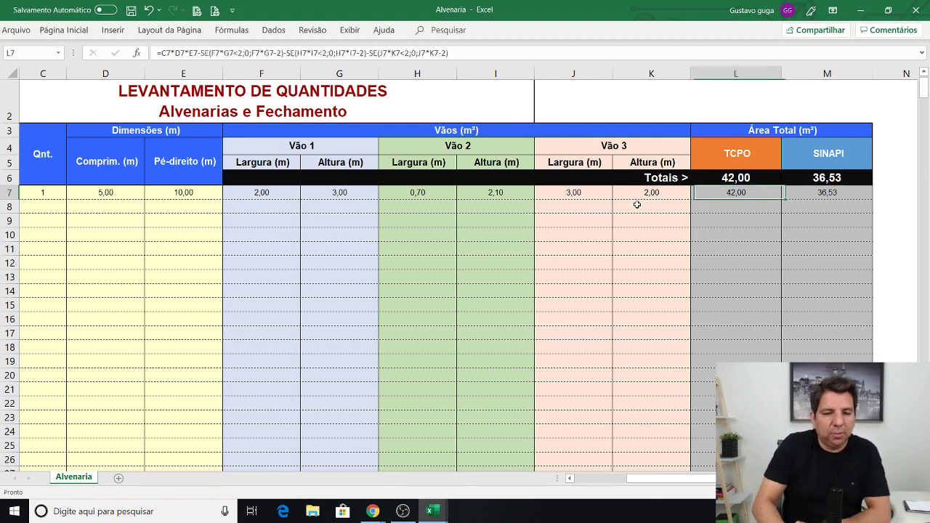
key("Left")
key("Left")
key("Left")
key("Left")
key("Left")
key("Left")
key("Left")
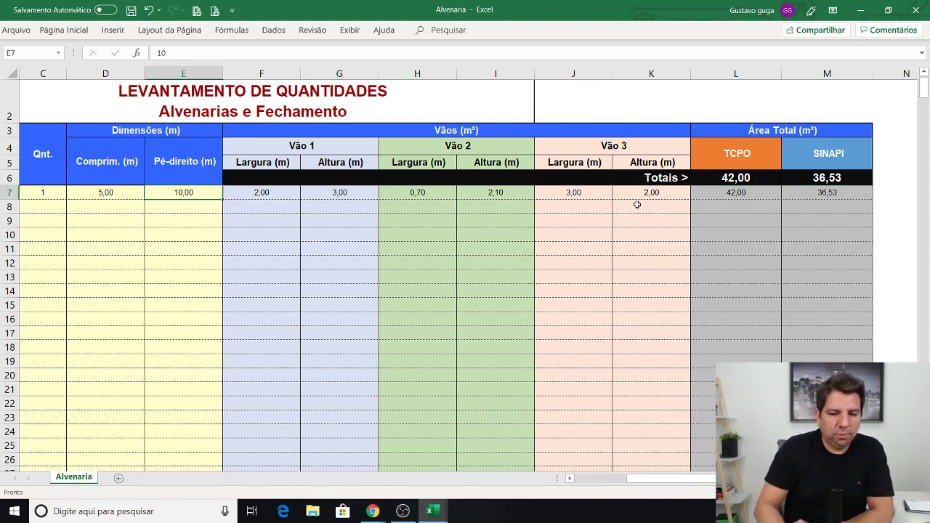
key("Left")
key("Left")
key("Left")
key("Left")
key("Right")
key("Right")
key("Right")
key("Right")
key("Right")
key("Right")
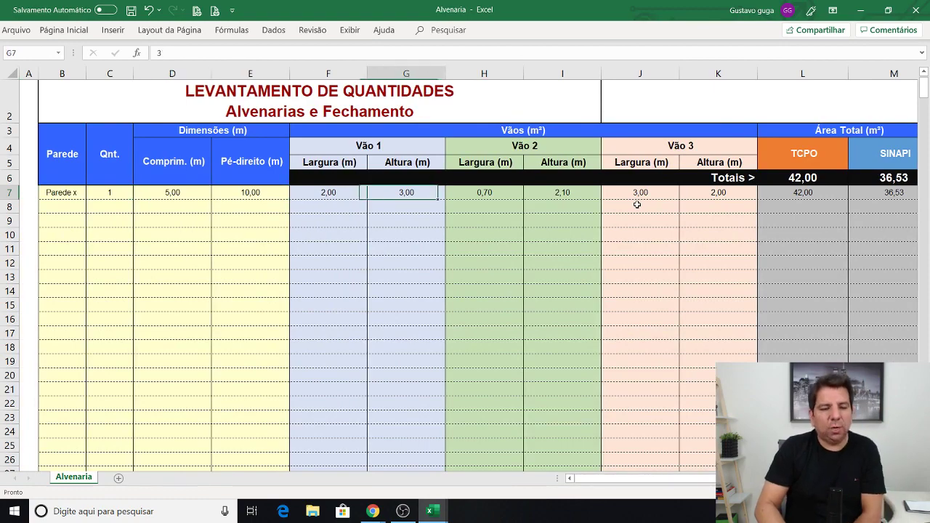
key("Right")
key("Right")
key("Right")
key("Right")
key("Right")
key("Right")
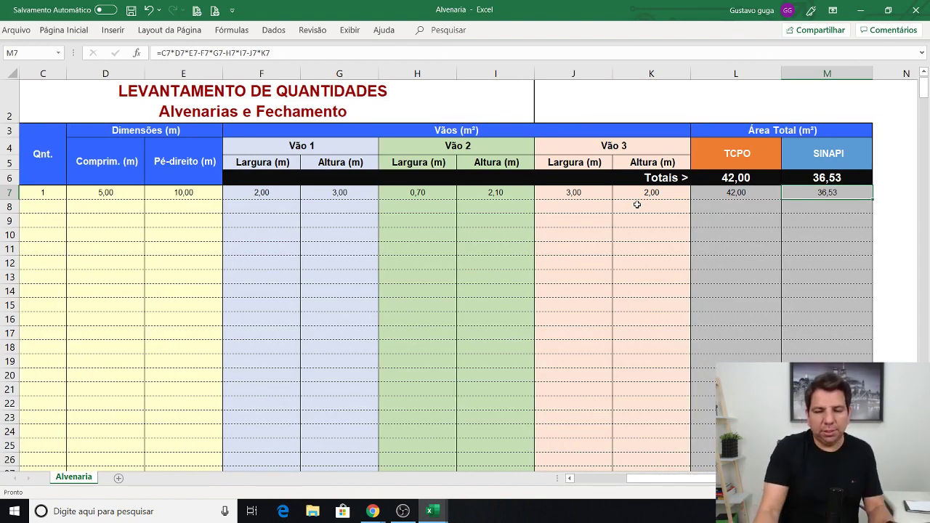
mouse_move(372, 511)
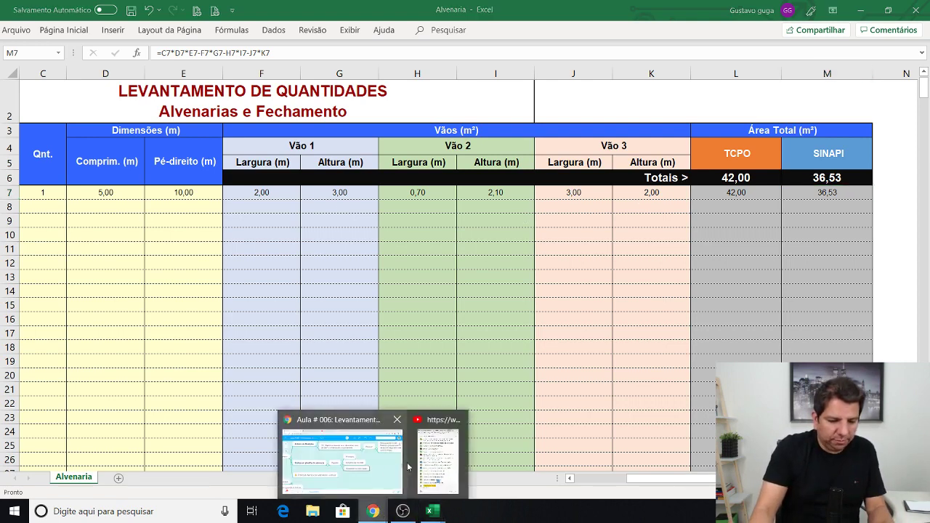
- Change composition 87491's quantity to 36,53 in eCustos and save
left_click(372, 464)
left_click(487, 9)
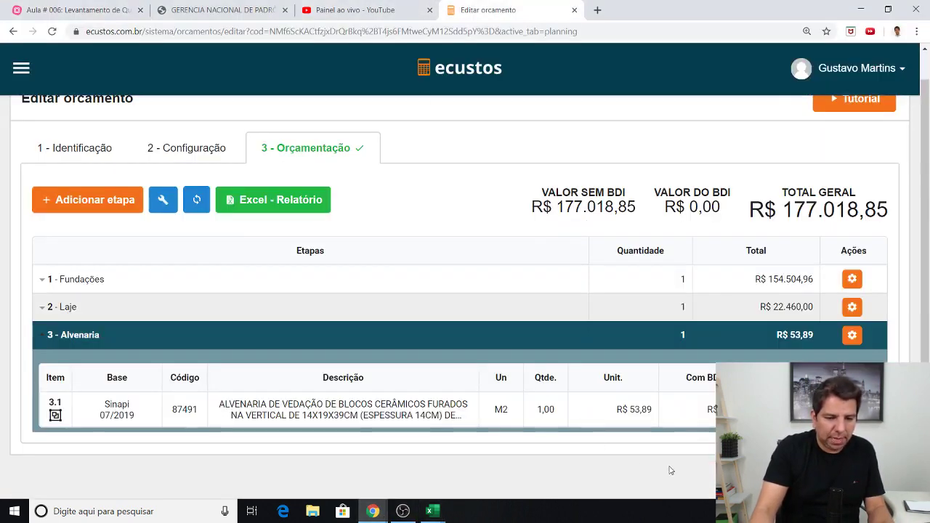
left_click(852, 306)
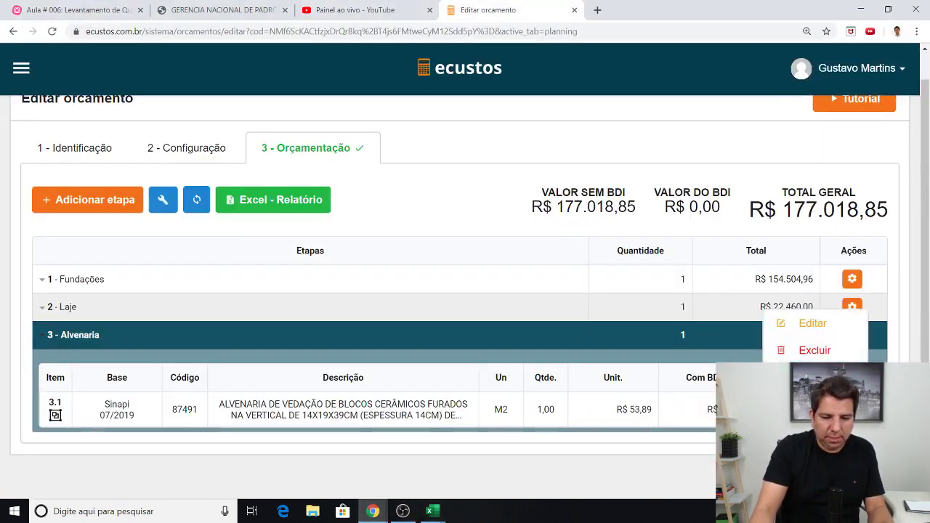
left_click(809, 324)
double_click(529, 306)
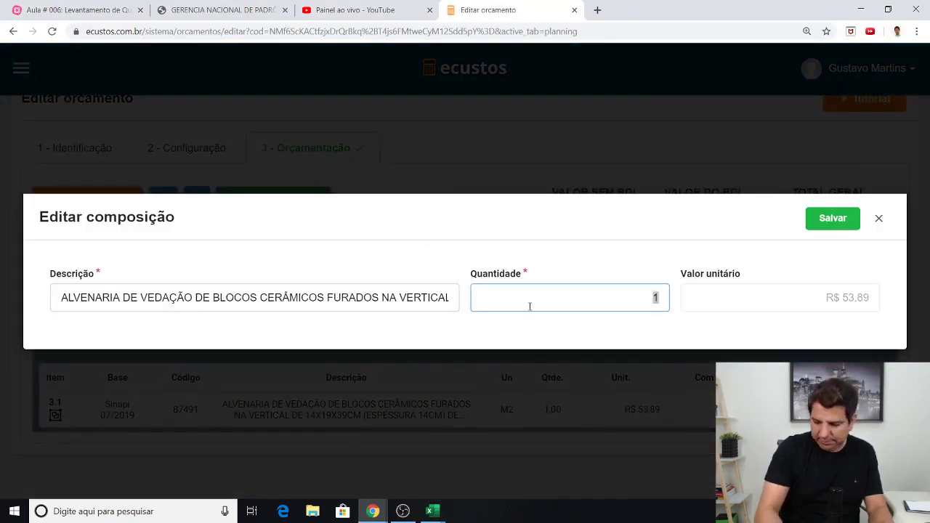
type("36,")
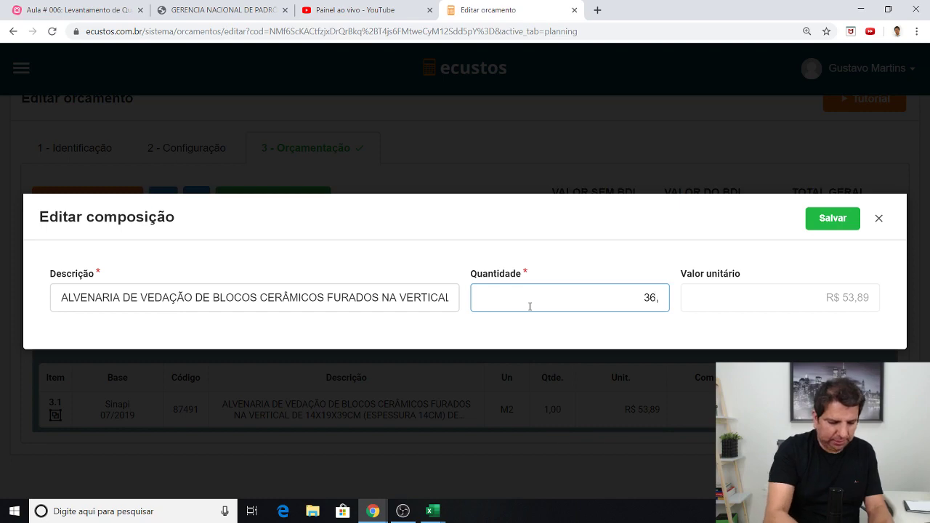
type("53")
left_click(817, 230)
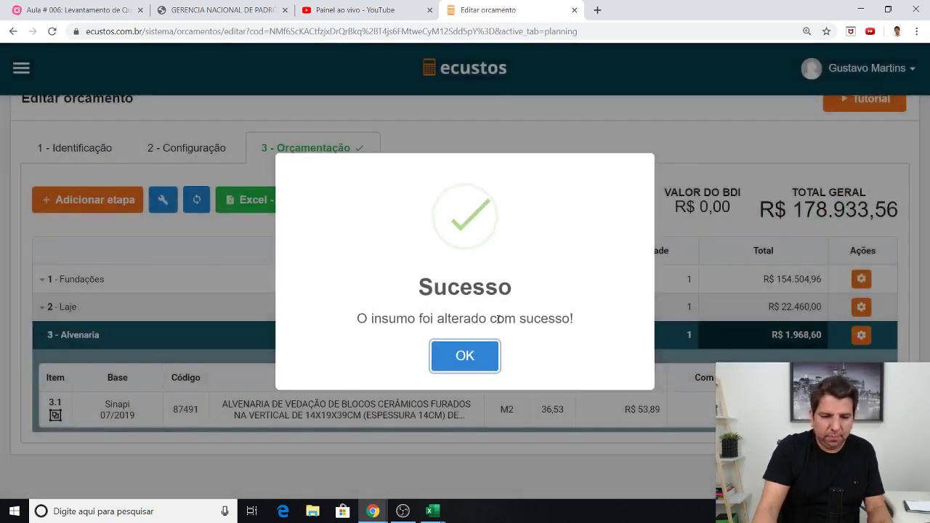
left_click(455, 349)
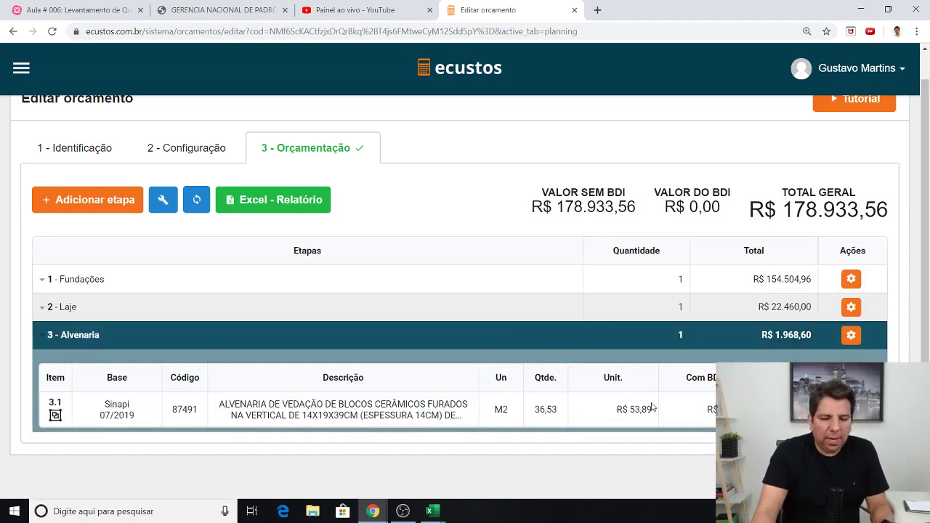
- Check the R$ 53,89 unit price and the budget's database configuration
left_click_drag(615, 413, 669, 413)
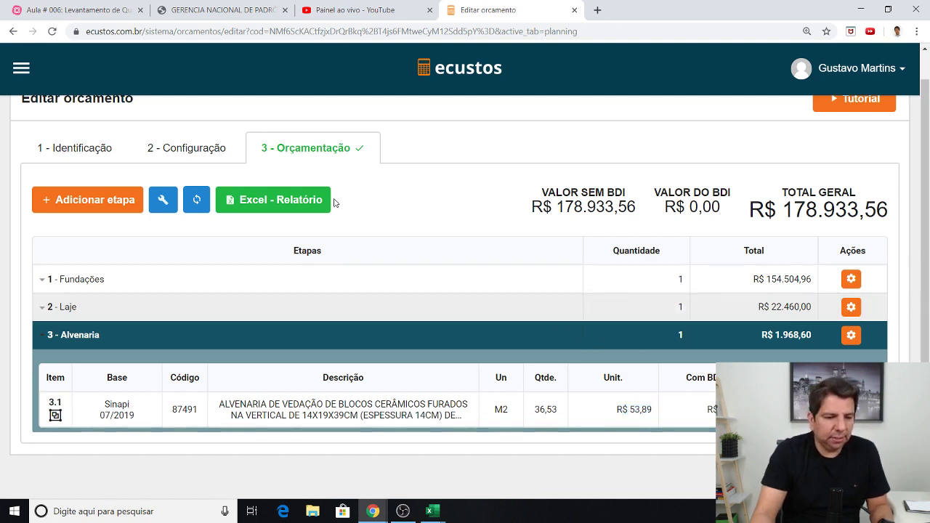
left_click(205, 154)
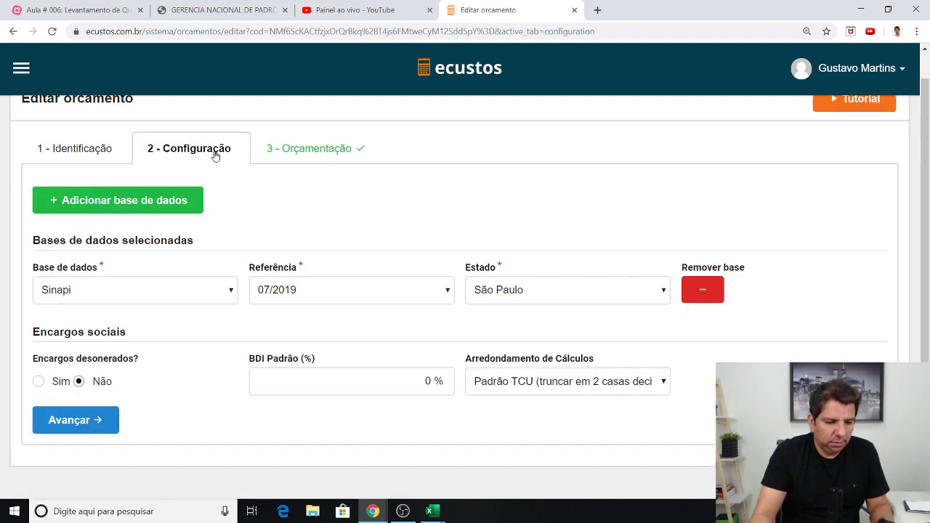
left_click(318, 148)
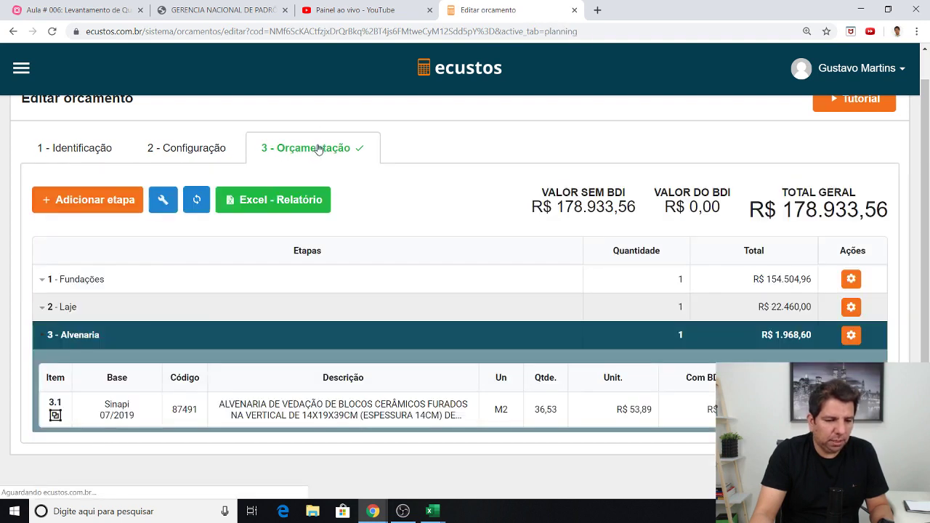
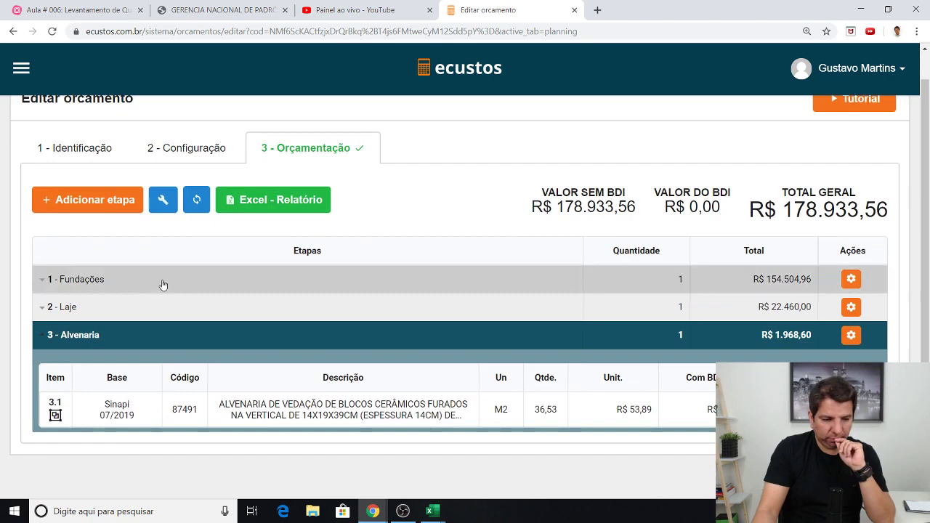
- Collapse the Laje and Alvenaria stages so only the three stage rows and totals show
left_click(109, 311)
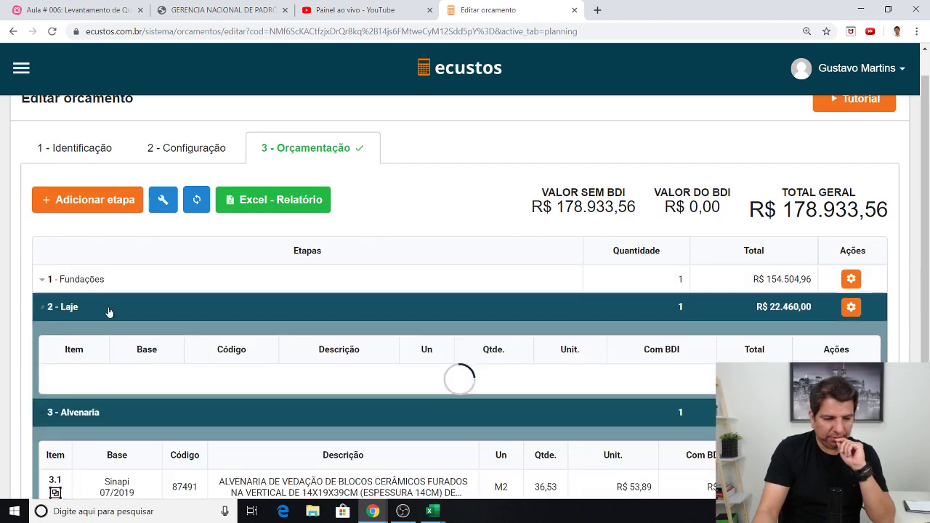
scroll(203, 254, "down", 2)
left_click(204, 341)
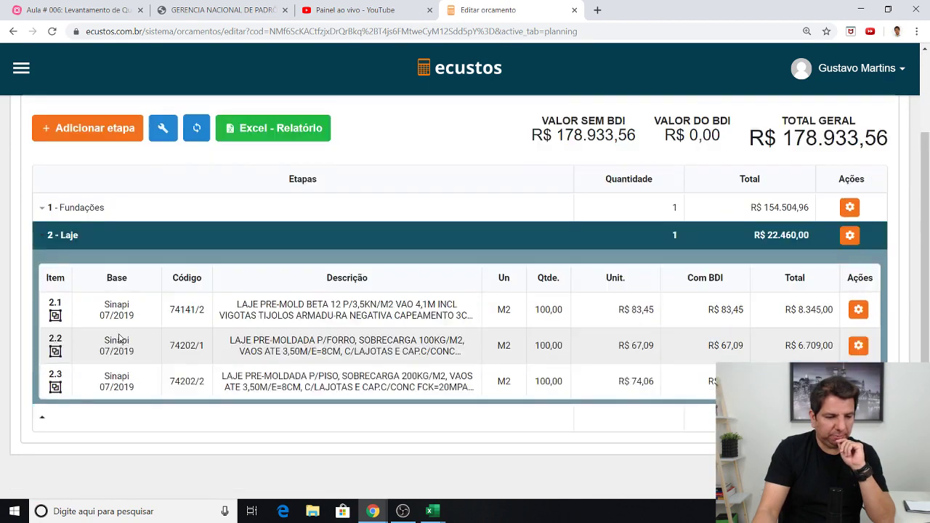
left_click(87, 240)
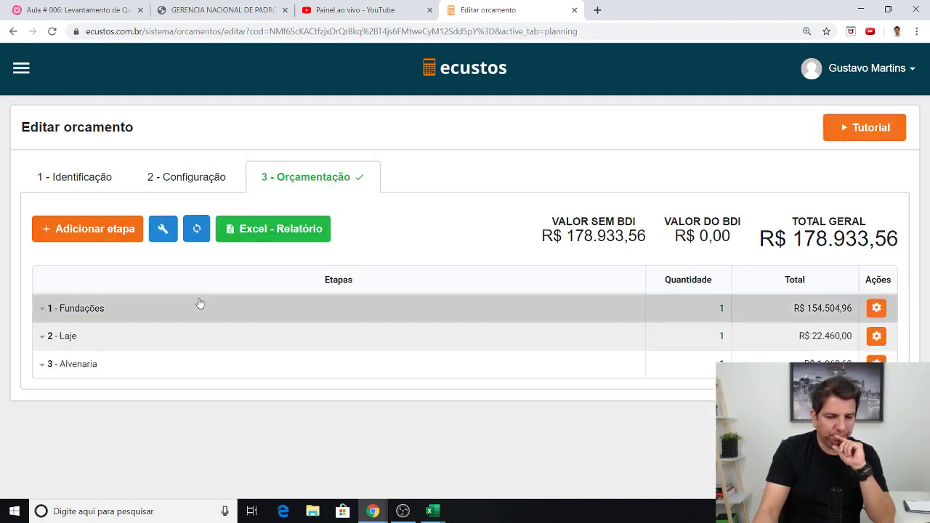
- Zoom the budget page out and back to 100%, then begin an area screenshot
key("ctrl+minus")
key("ctrl+minus")
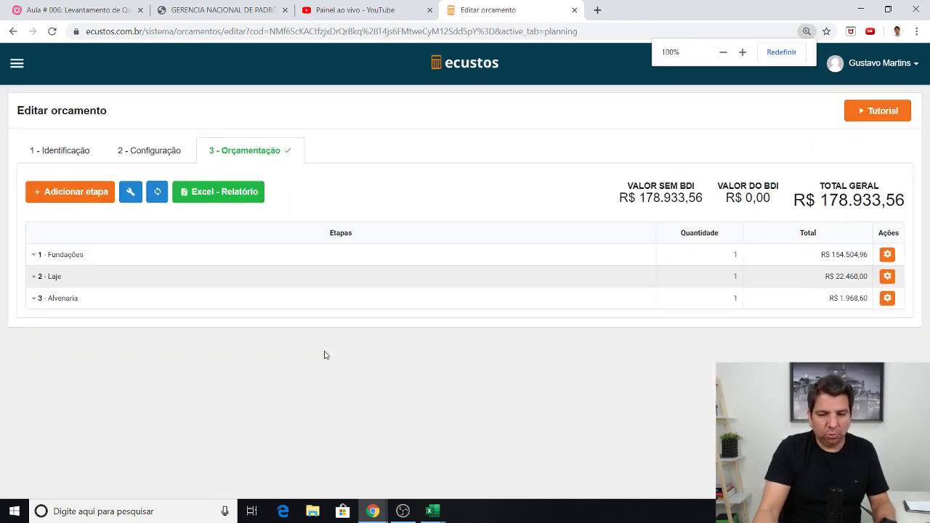
key("ctrl+minus")
key("ctrl+plus")
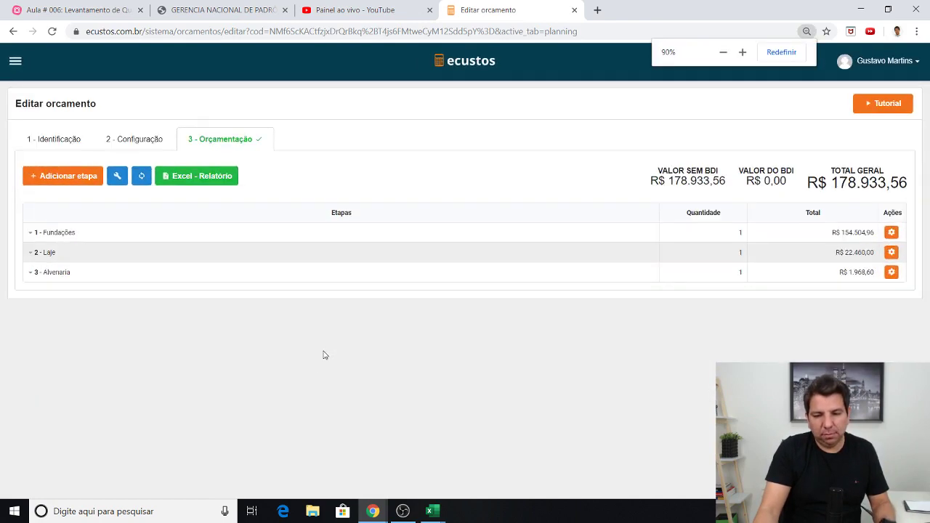
key("ctrl+plus")
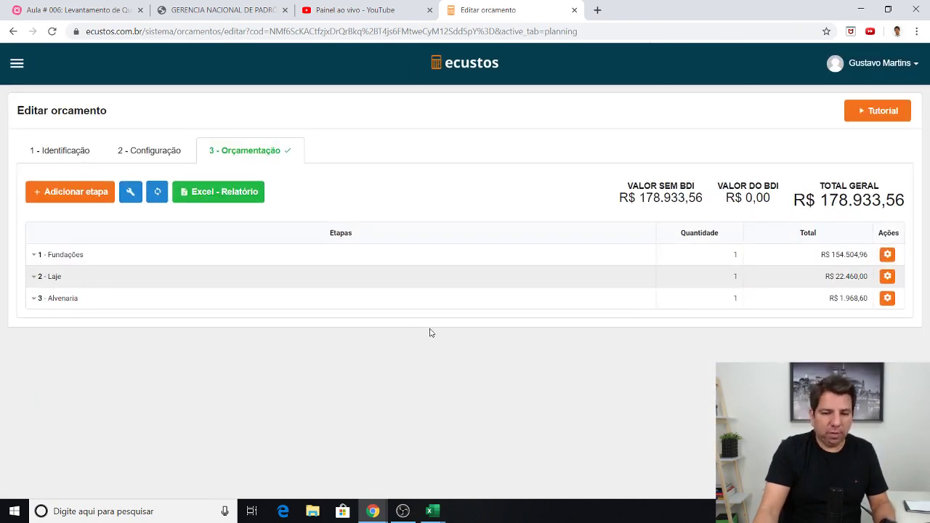
key("Print")
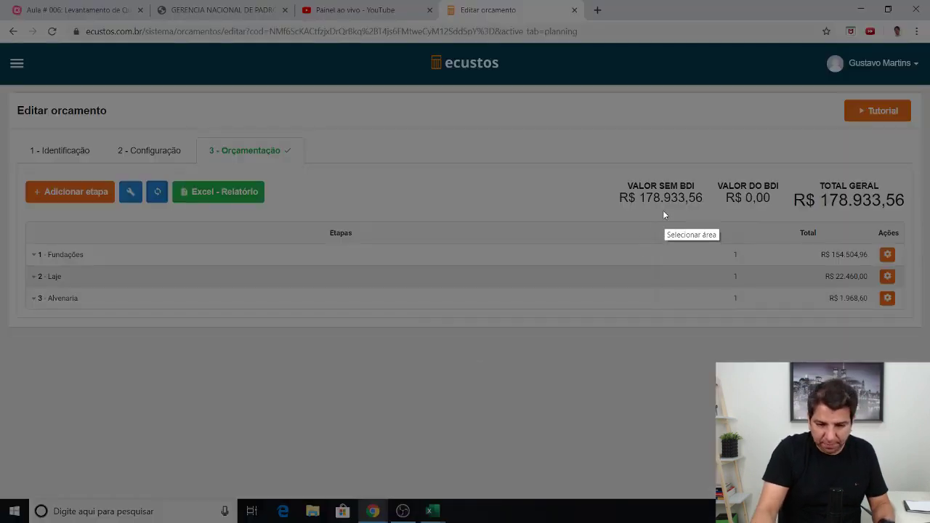
- Capture the budget and stage totals, then expand the Alvenaria stage at 90% zoom
left_click_drag(648, 187, 905, 336)
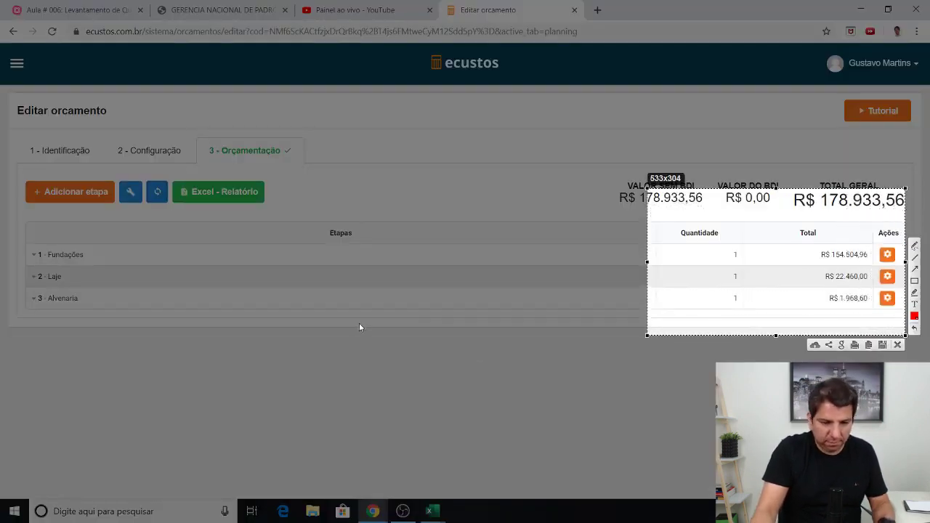
key("ctrl+c")
left_click(87, 304)
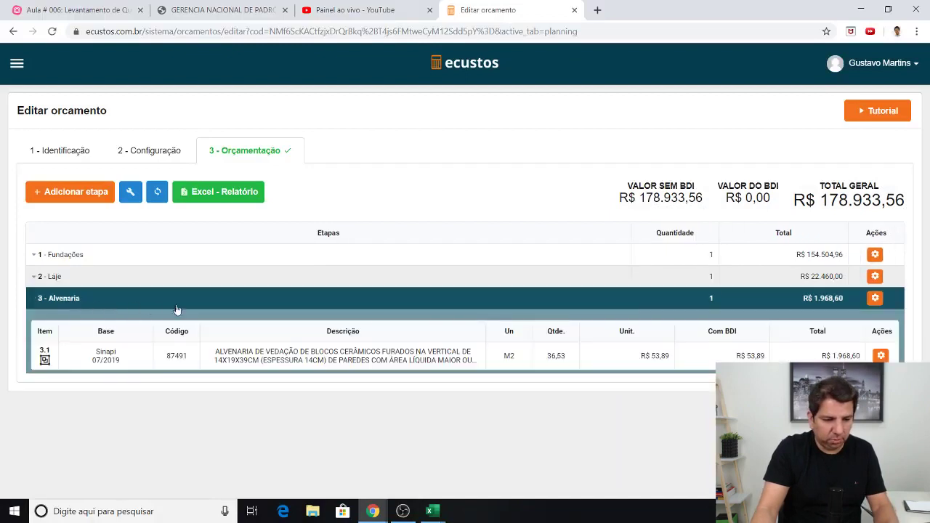
key("ctrl+minus")
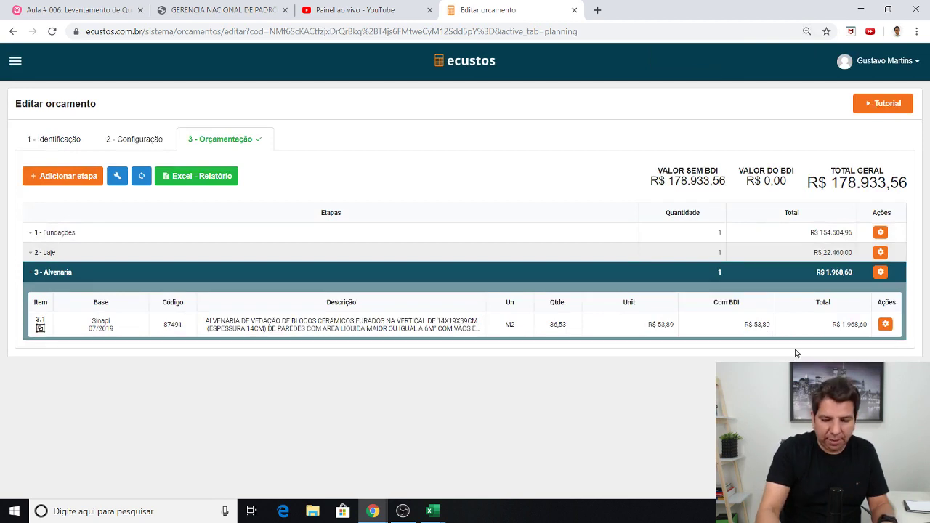
- Capture item 3.1's unit, BDI and total price columns (R$ 53,89, R$ 1.968,60)
key("super+shift+s")
left_click_drag(616, 291, 879, 356)
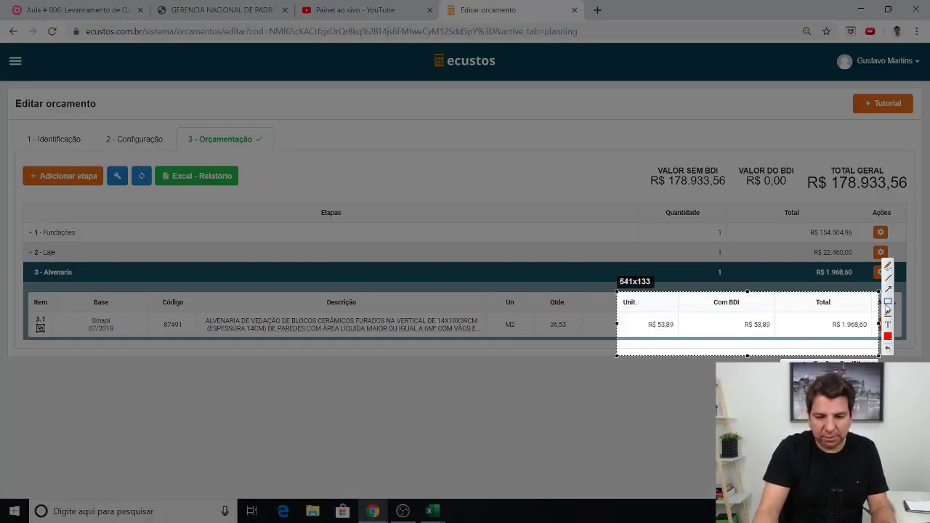
key("ctrl+c")
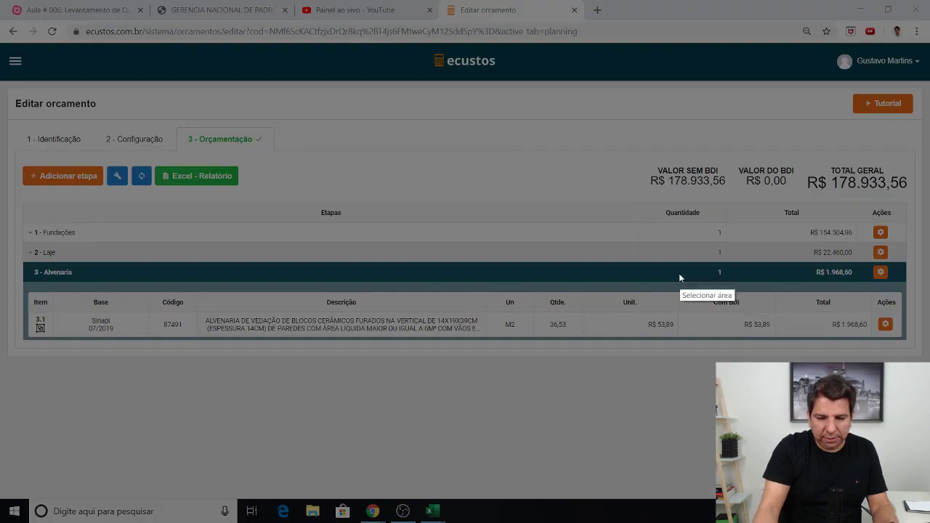
left_click_drag(649, 269, 895, 398)
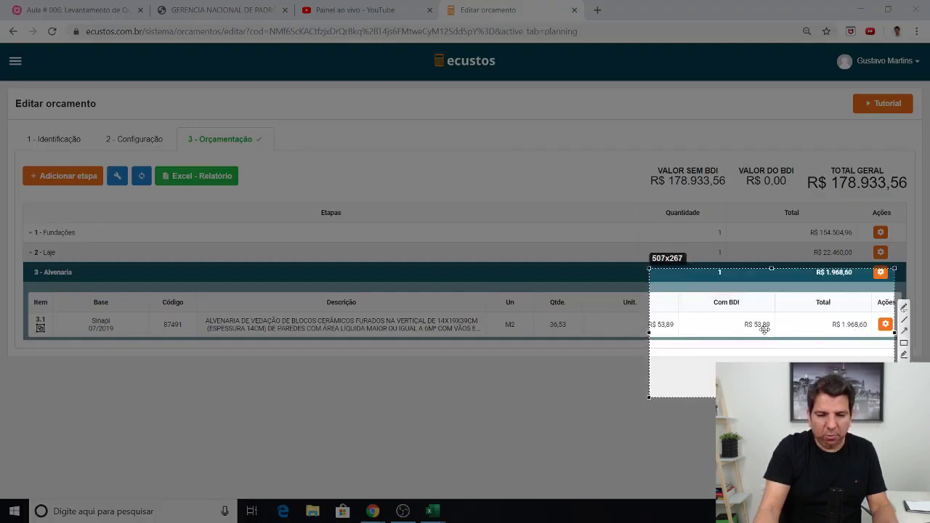
key("ctrl+c")
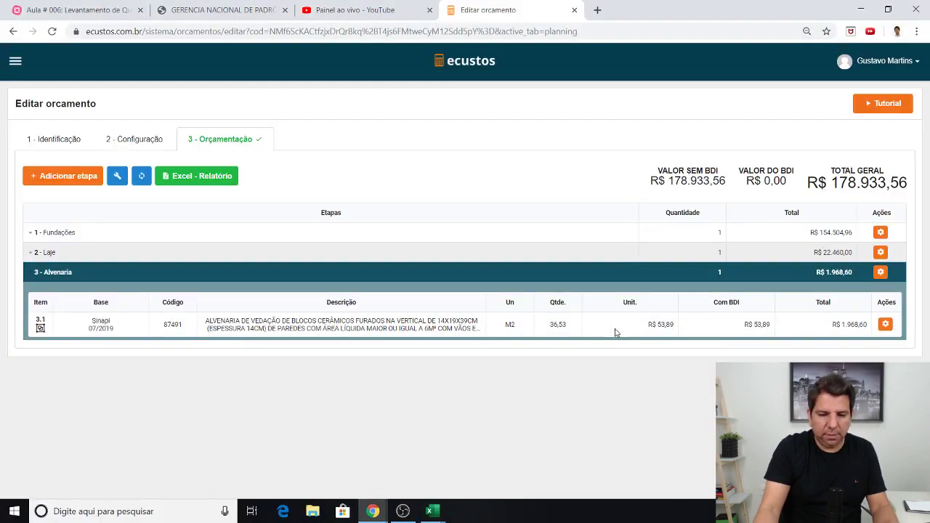
key("Print")
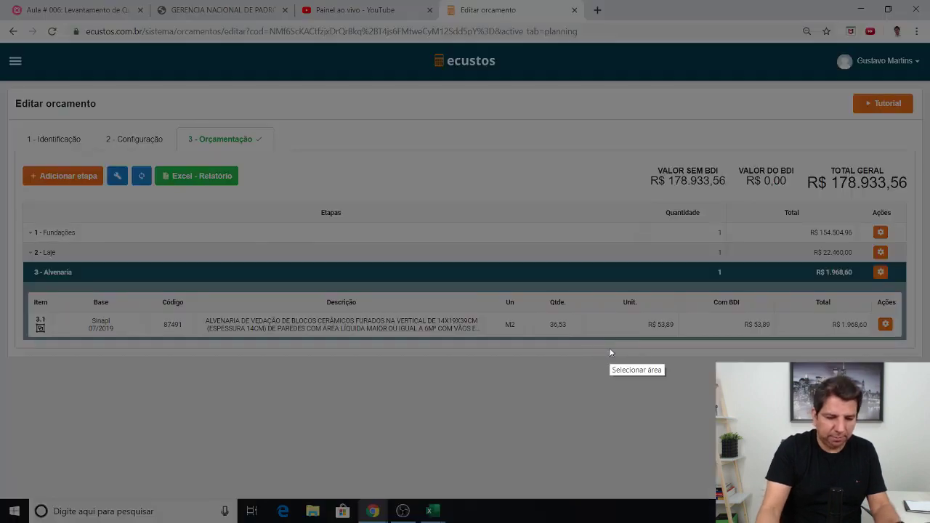
left_click_drag(435, 251, 717, 395)
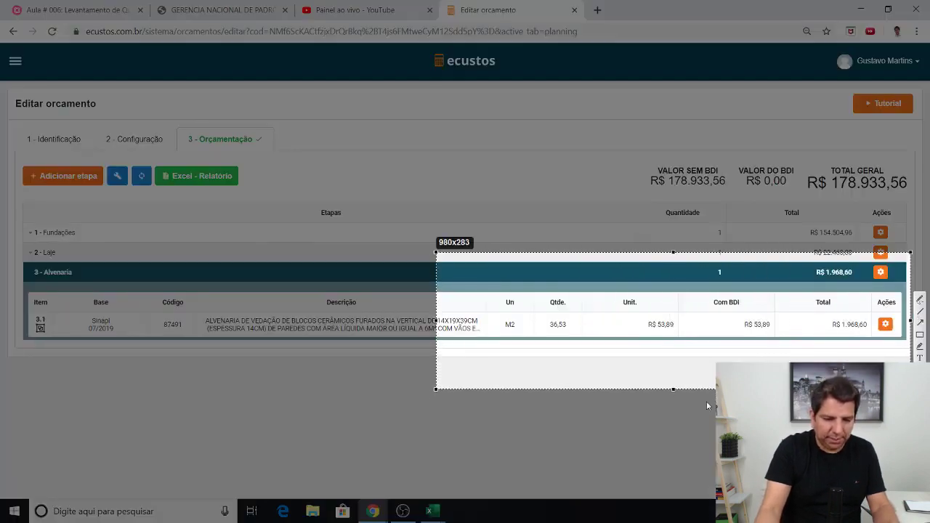
key("ctrl+c")
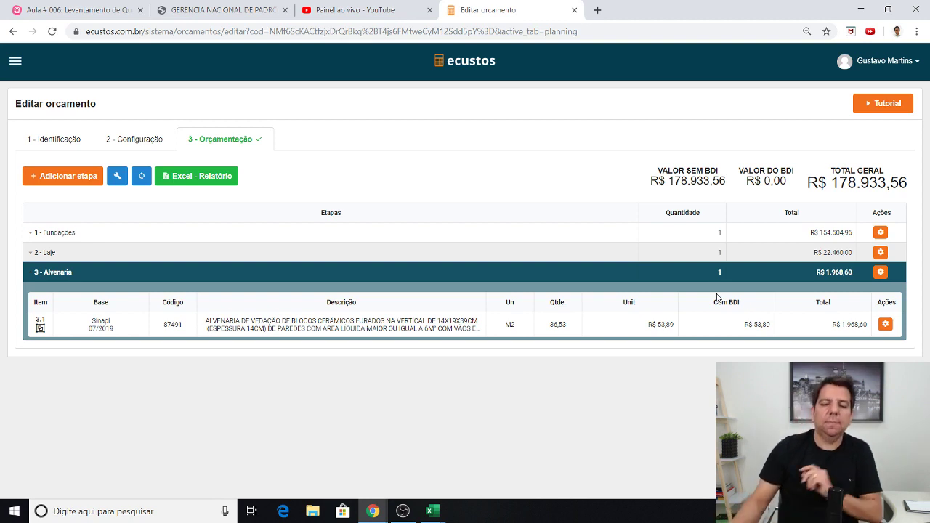
left_click(885, 324)
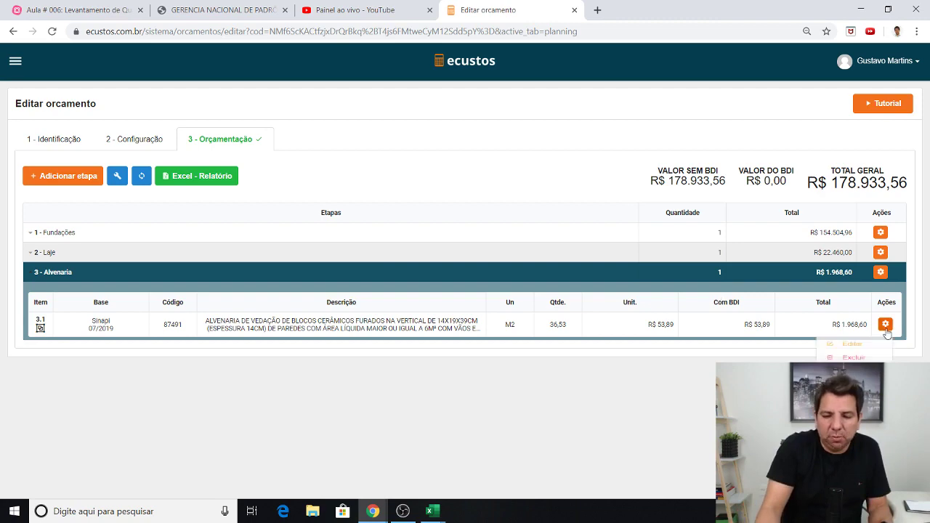
left_click(850, 346)
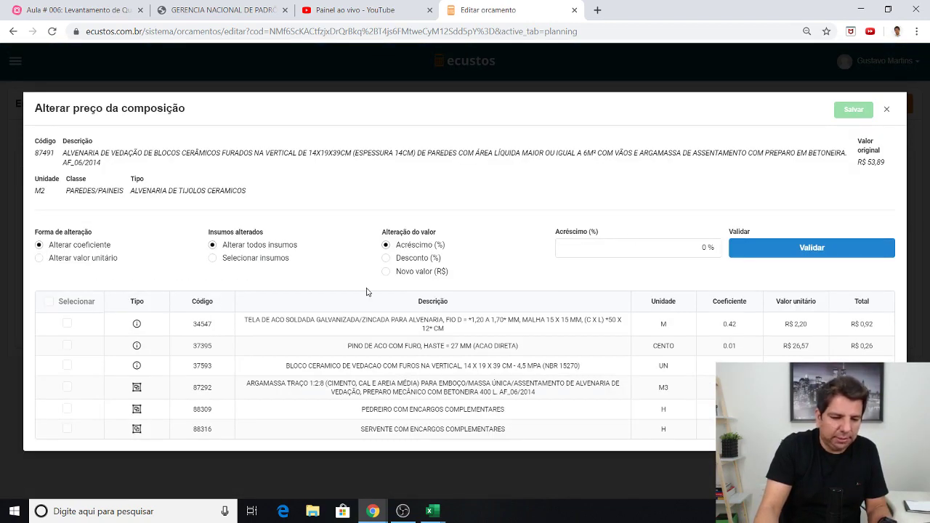
key("Escape")
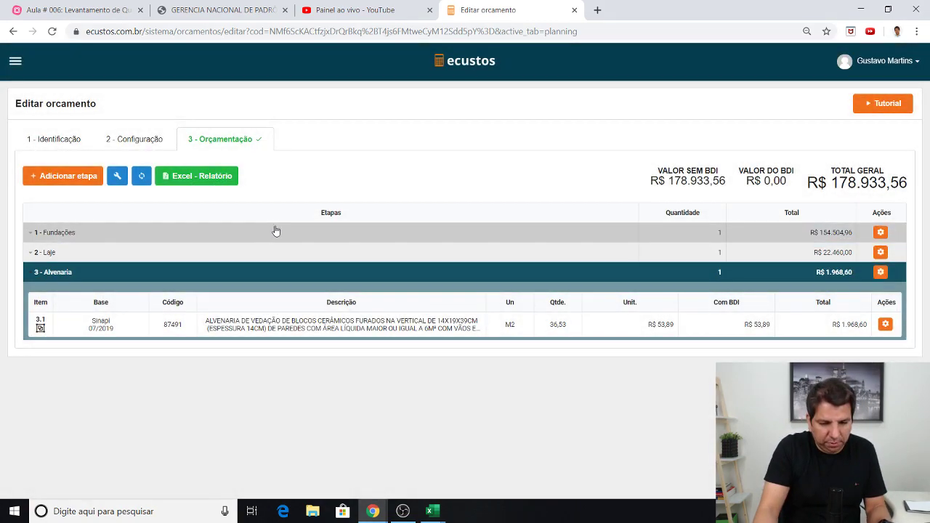
key("ctrl+plus")
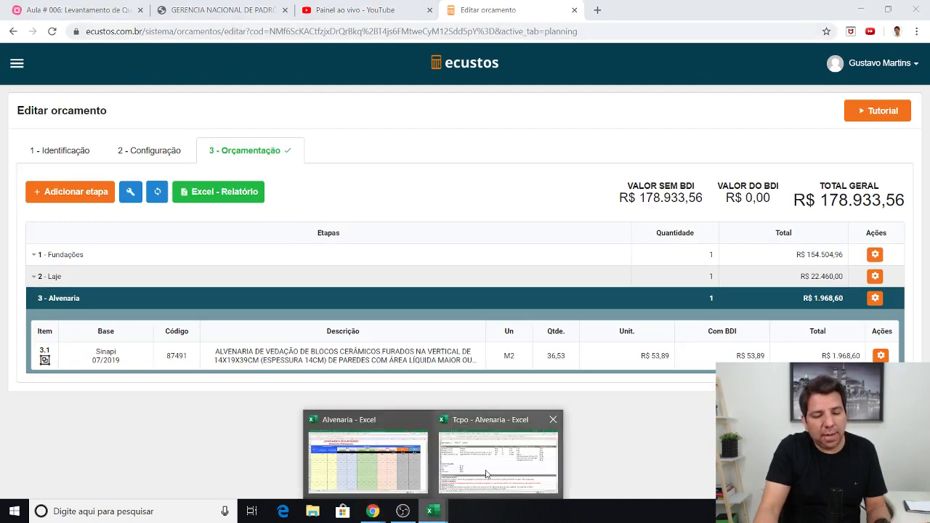
- In Tcpo - Alvenaria, review the 54,00 taxed total, the quantity/LS/BDI line and the description
left_click(501, 454)
left_click(222, 329)
scroll(218, 313, "up", 2)
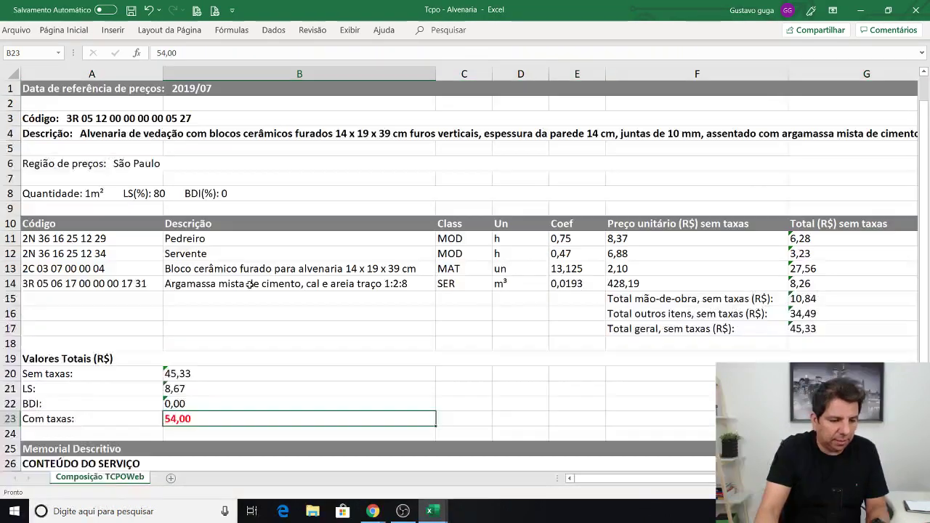
left_click(157, 193)
scroll(157, 196, "down", 1)
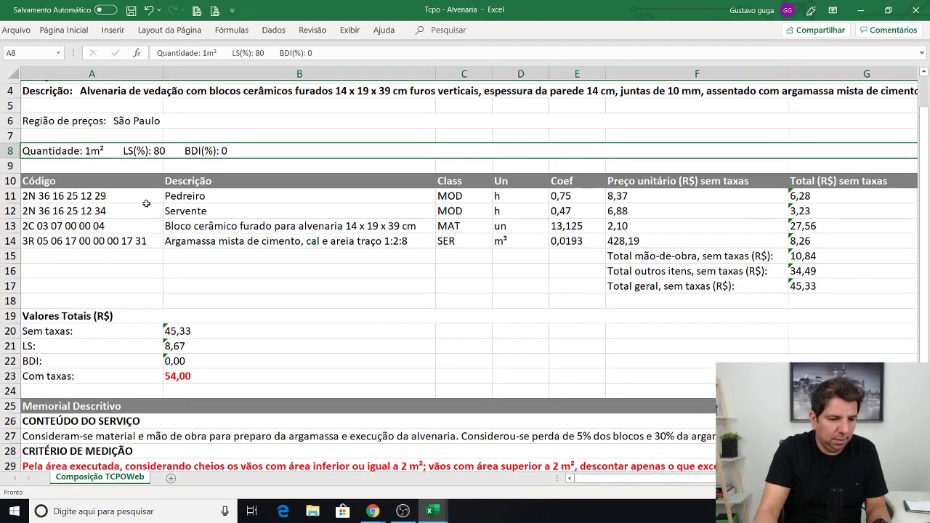
scroll(156, 204, "up", 1)
scroll(156, 204, "down", 1)
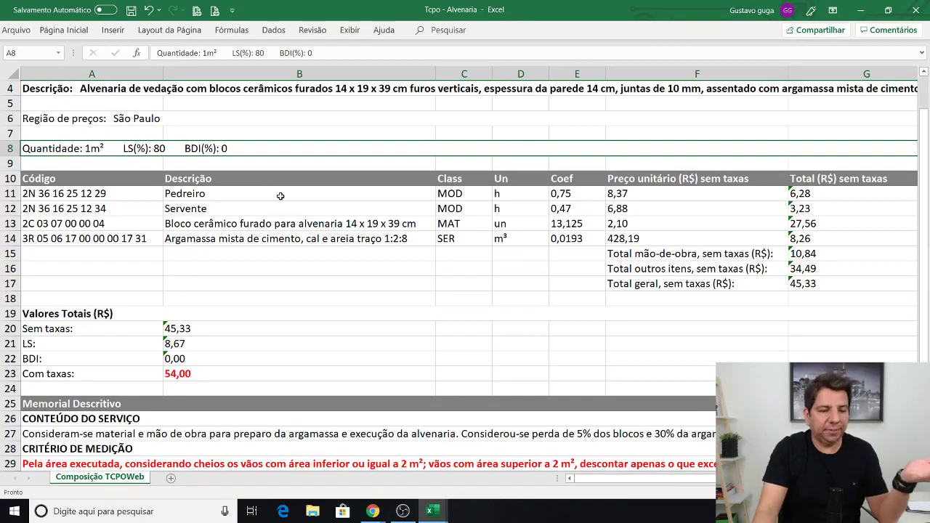
scroll(410, 161, "up", 1)
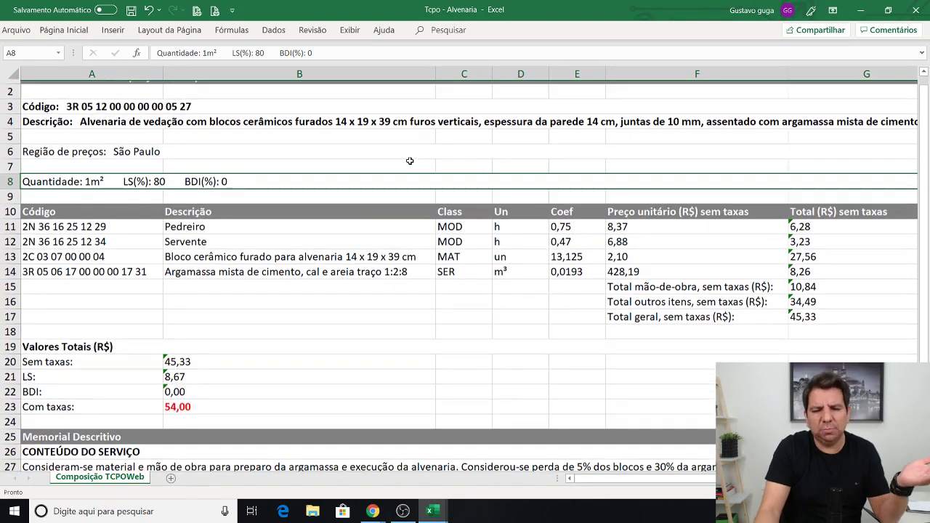
scroll(410, 161, "up", 1)
left_click(222, 130)
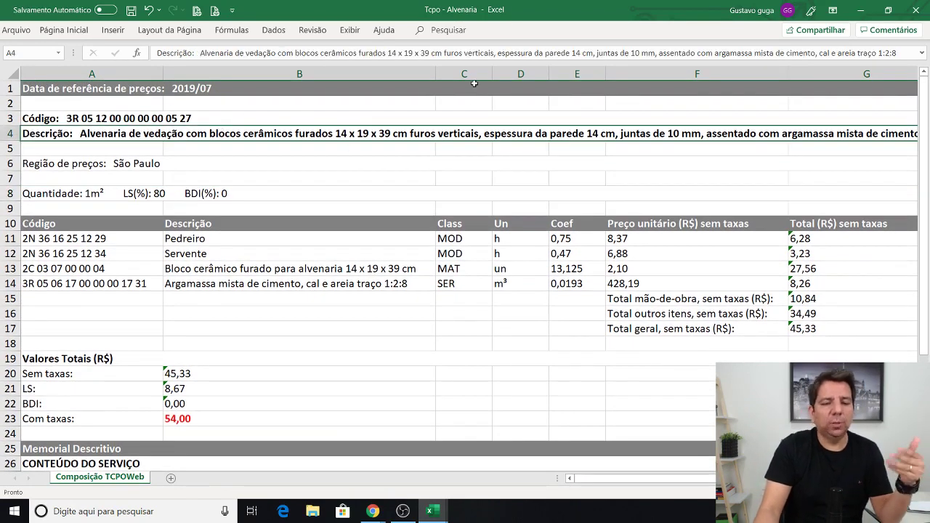
scroll(355, 328, "down", 2)
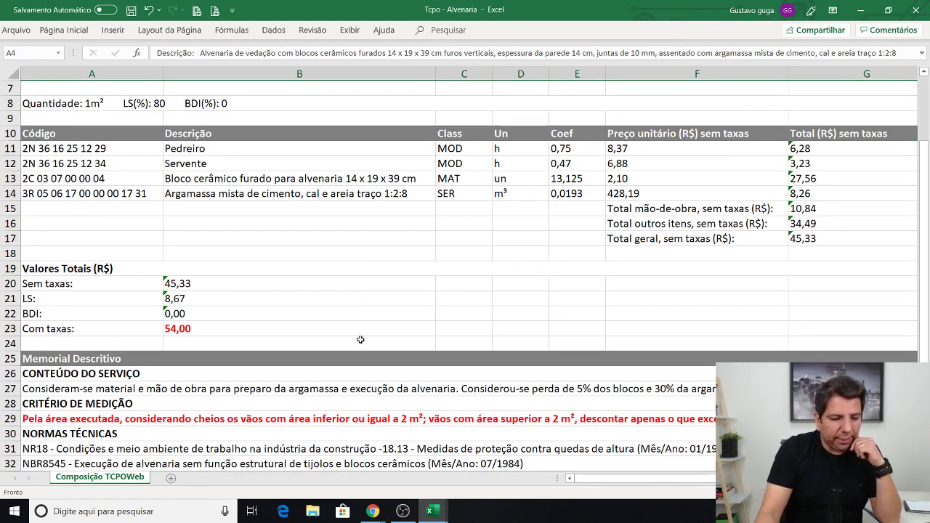
mouse_move(372, 511)
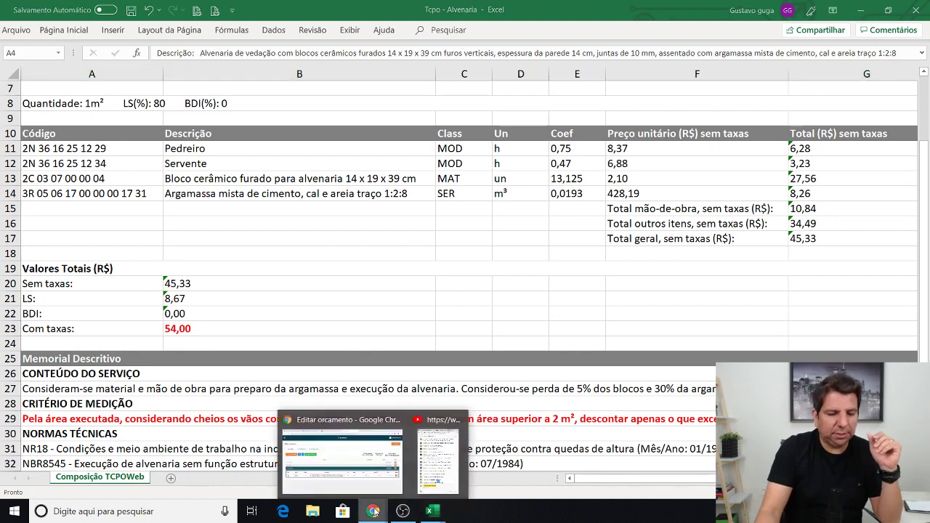
- Check the Alvenaria workbook's cell L7 formula, then return to Tcpo - Alvenaria
left_click(365, 459)
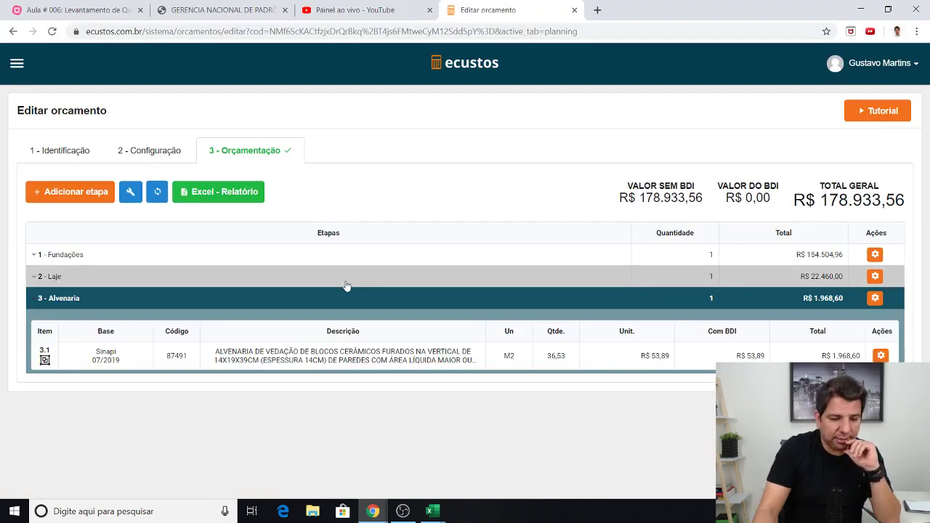
left_click(480, 472)
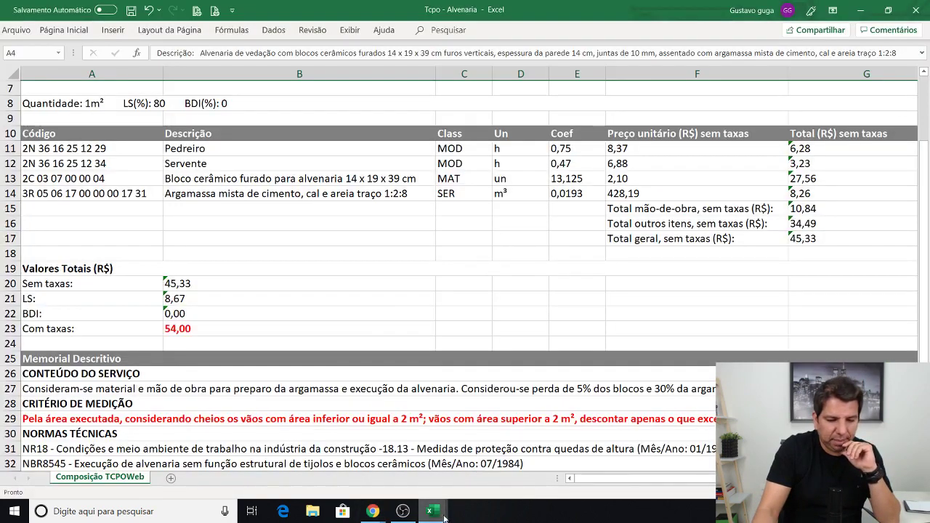
left_click(419, 484)
left_click(700, 193)
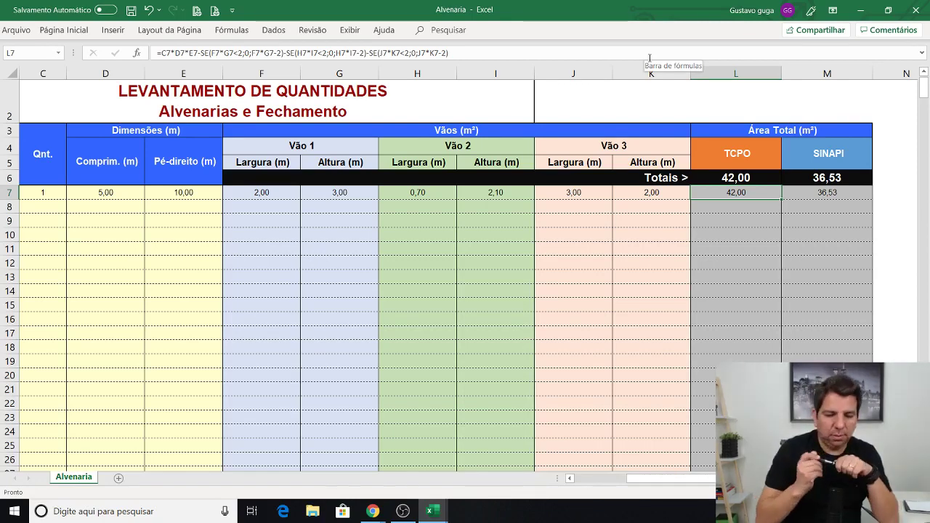
mouse_move(432, 511)
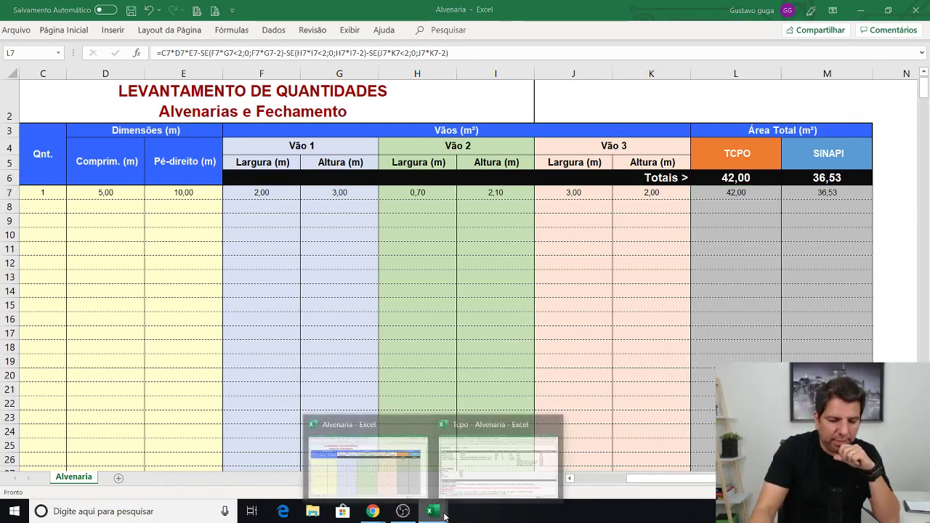
left_click(499, 454)
- Review the TCPO item totals G15–G17, LS in B21, taxed total B23 and description A4
left_click(205, 331)
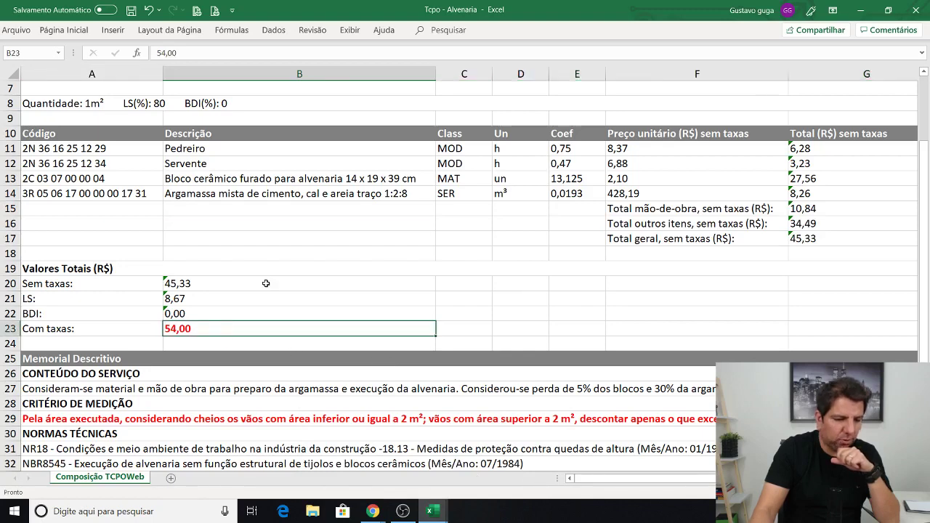
scroll(266, 284, "up", 2)
left_click_drag(811, 237, 825, 286)
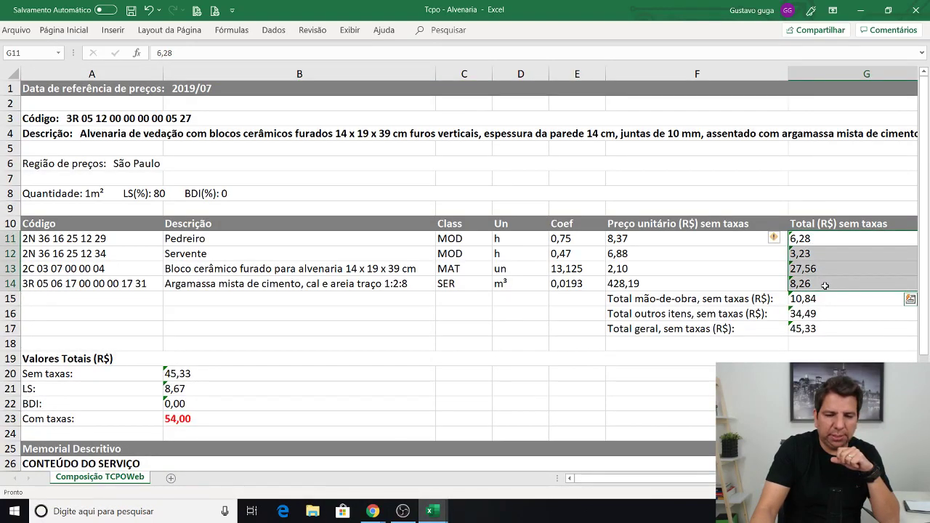
left_click(789, 302)
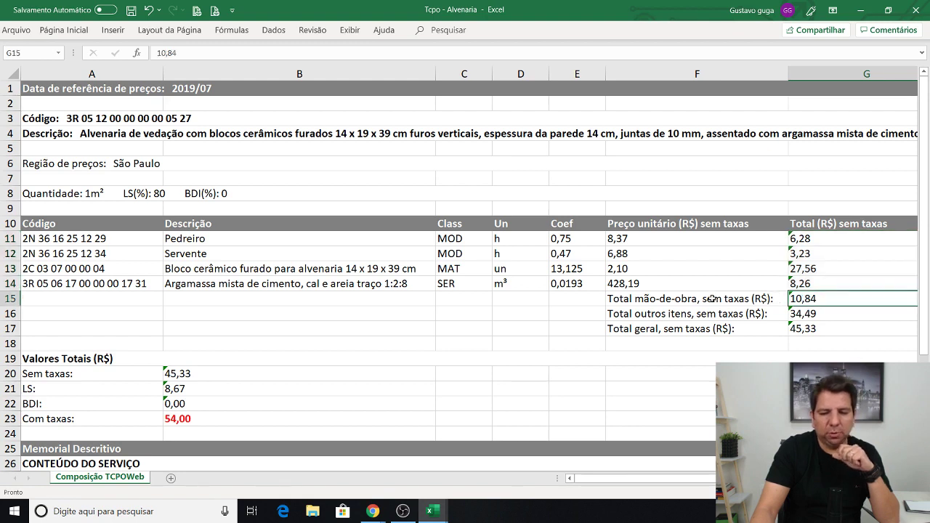
left_click(810, 314)
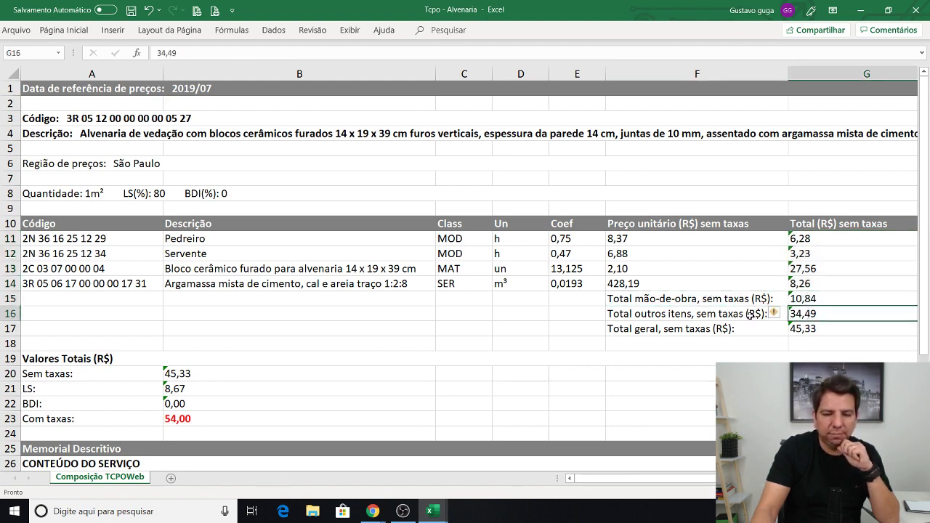
left_click(815, 331)
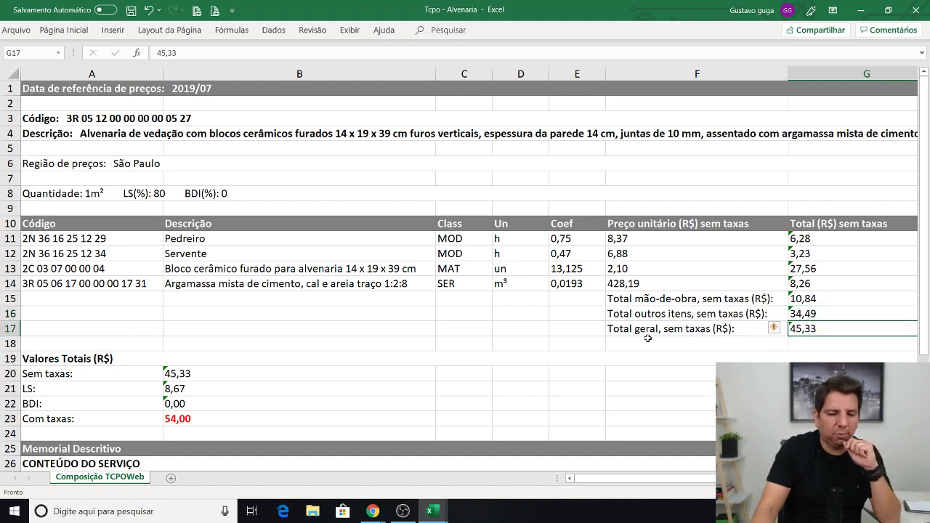
left_click(181, 392)
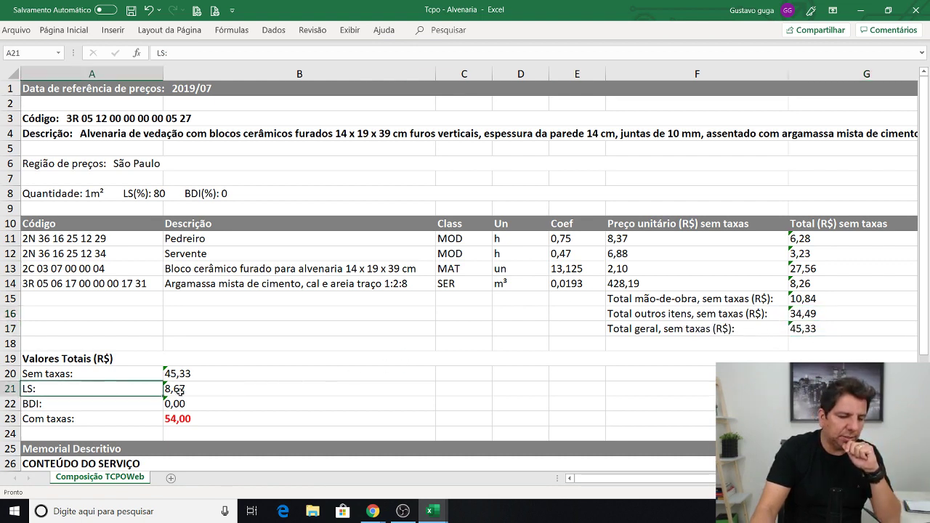
left_click(191, 420)
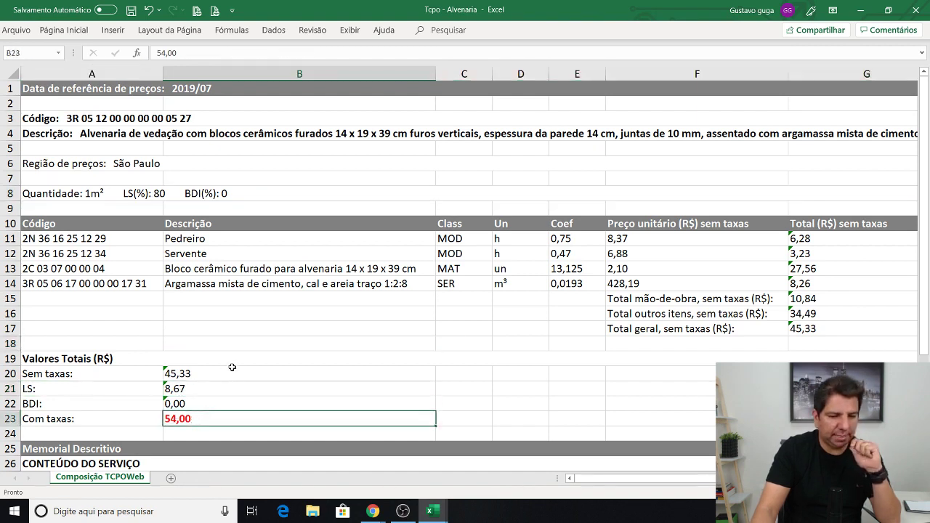
left_click(176, 133)
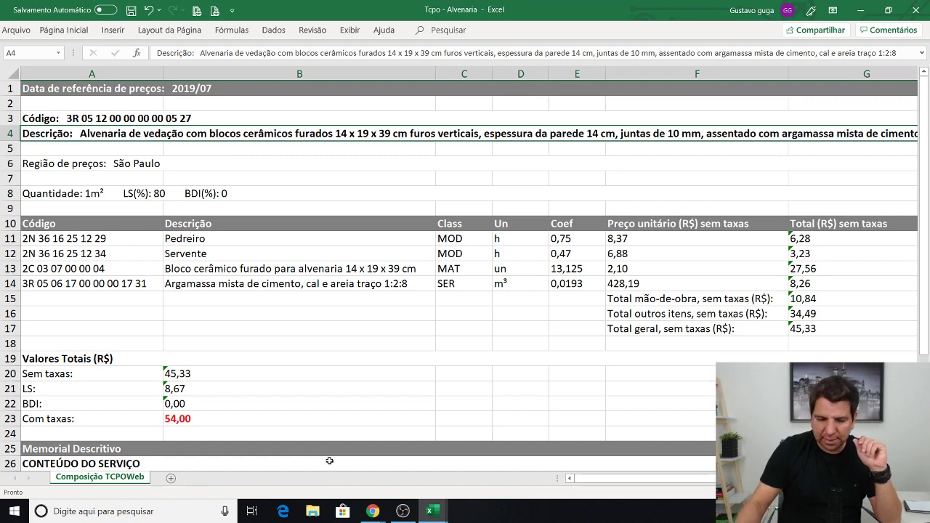
- Go back to the Alvenaria quantities workbook, then to the MindMeister lesson map in Chrome
left_click(432, 511)
left_click(432, 511)
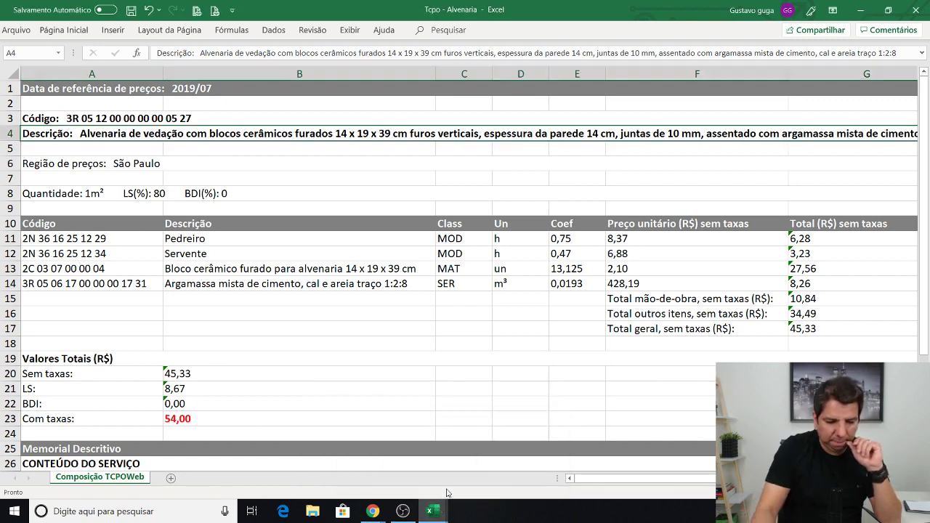
left_click(432, 511)
left_click(426, 487)
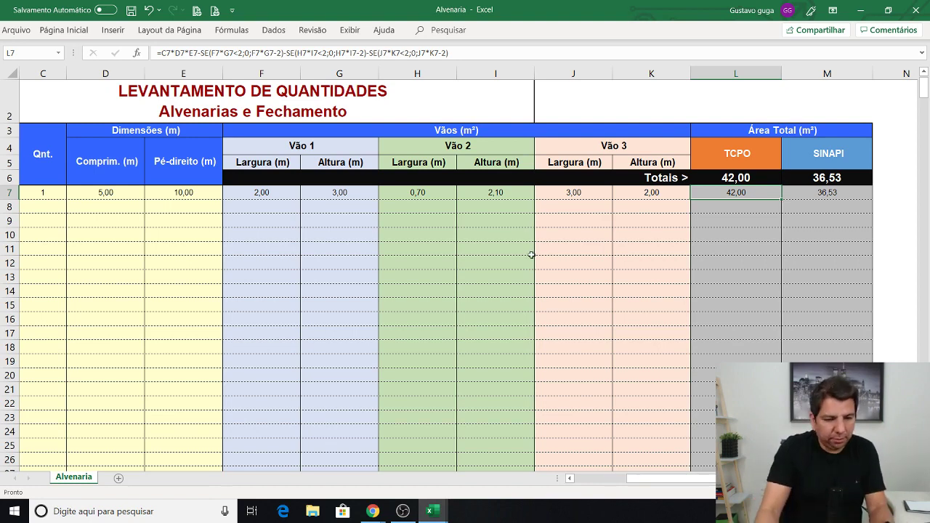
mouse_move(373, 511)
left_click(347, 454)
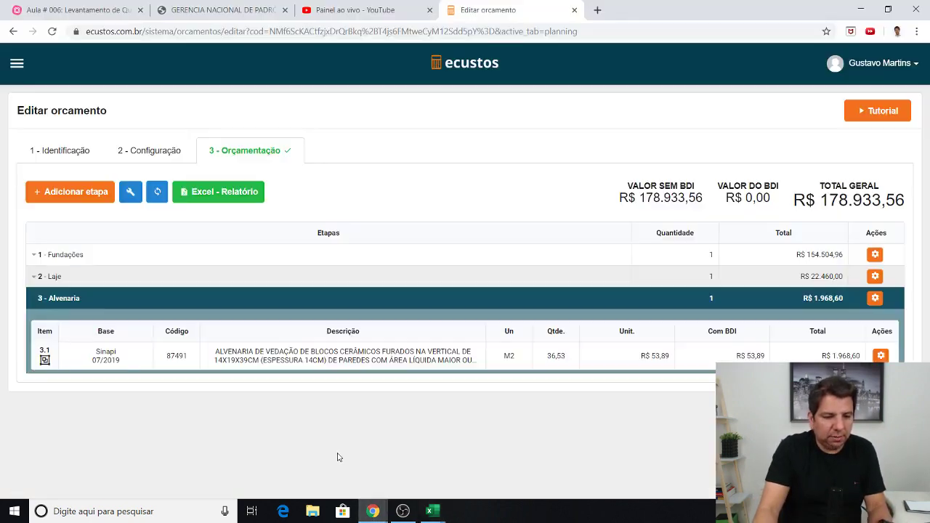
left_click(149, 9)
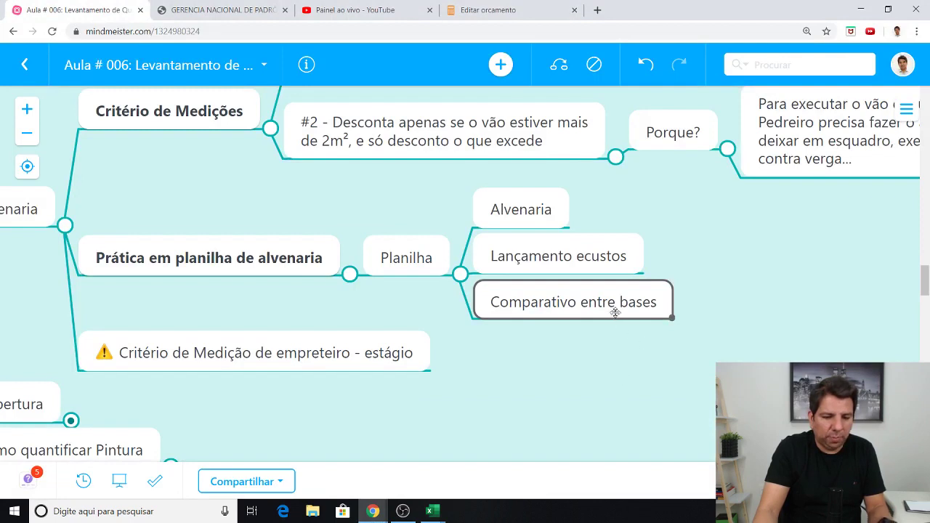
- Add a 'Sinapi' child under Comparativo entre bases and make the browser full screen
key("Tab")
type("Sina")
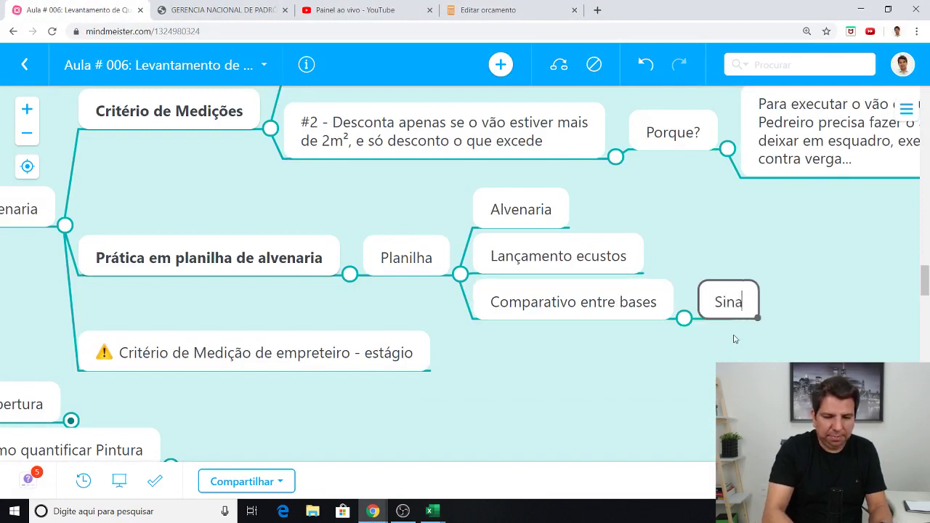
type("pi")
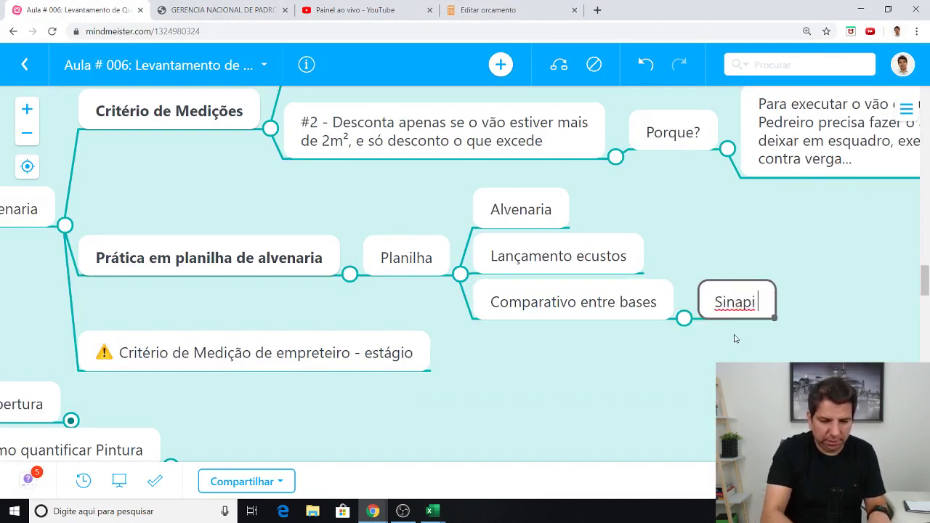
key("Return")
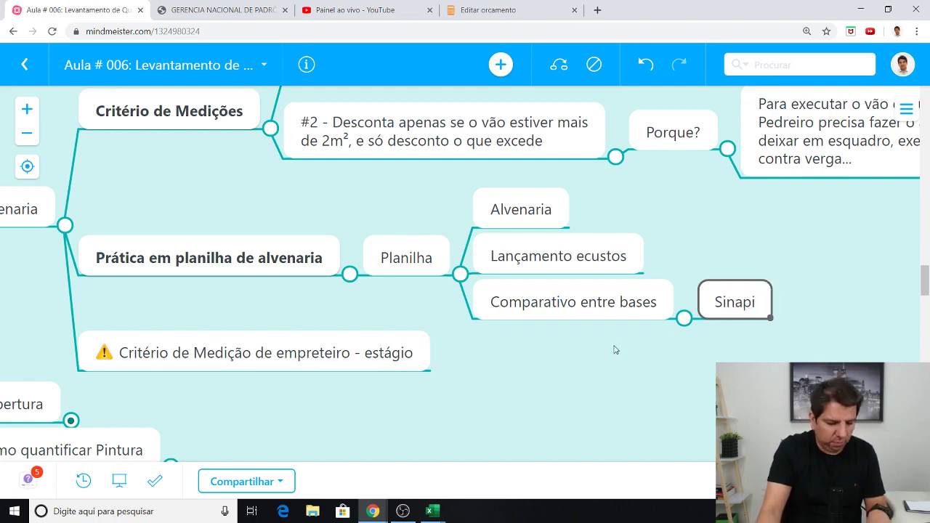
key("F11")
- Extend the Sinapi topic to read 'Sinapi - 36,53 m² = 1.968,60'
left_click_drag(716, 346, 367, 366)
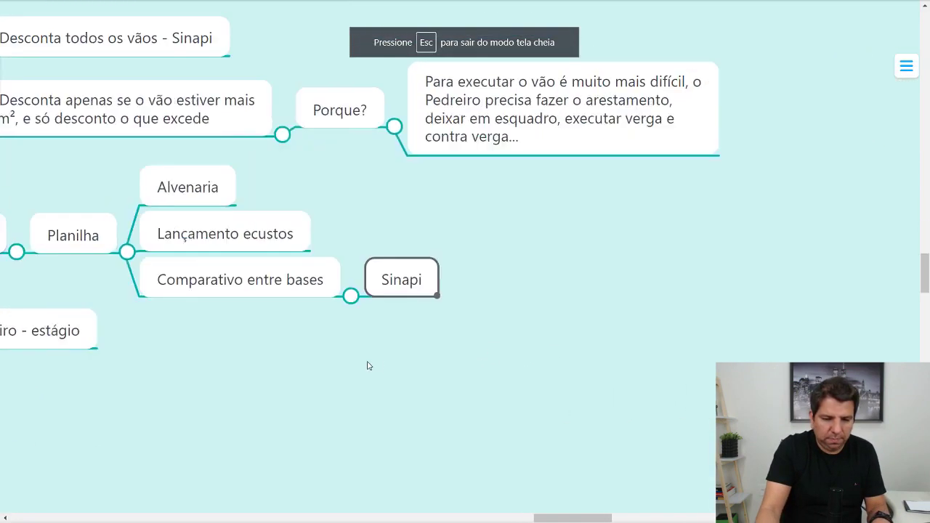
double_click(403, 293)
left_click(405, 289)
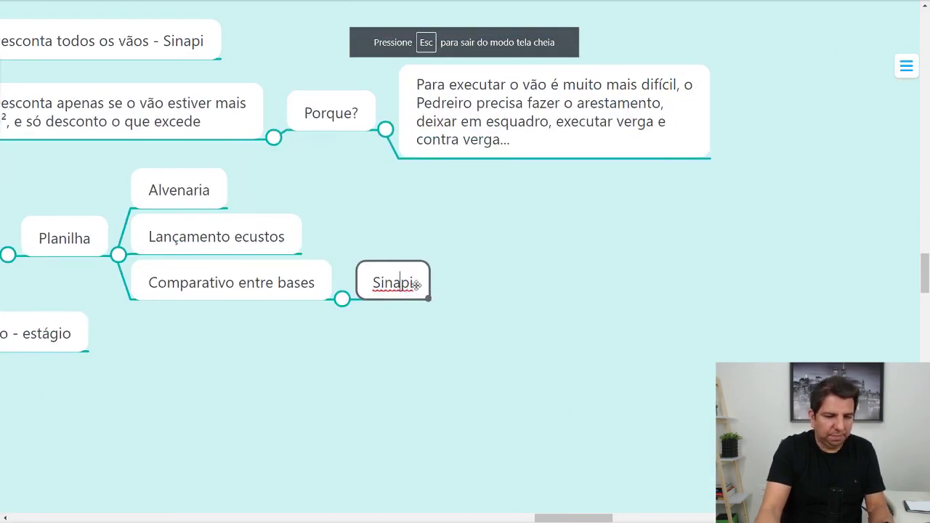
double_click(411, 283)
left_click(416, 285)
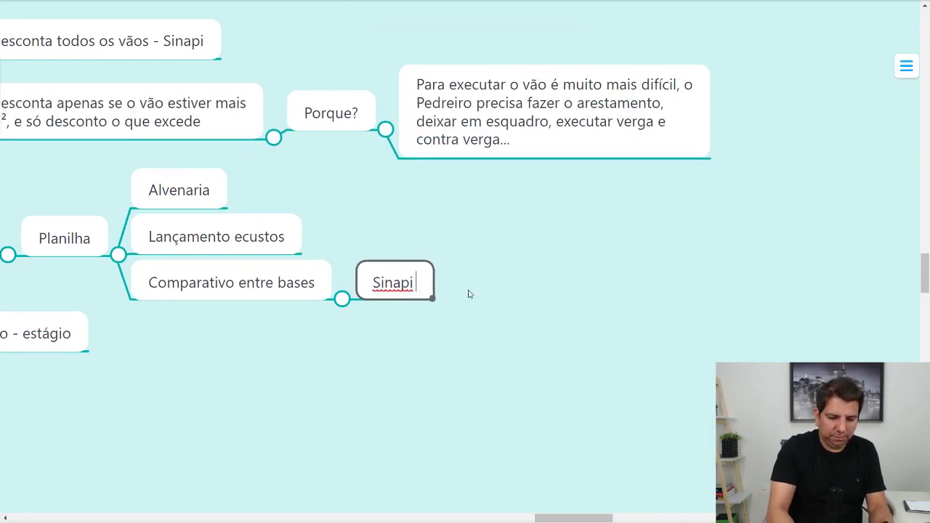
type("- R$")
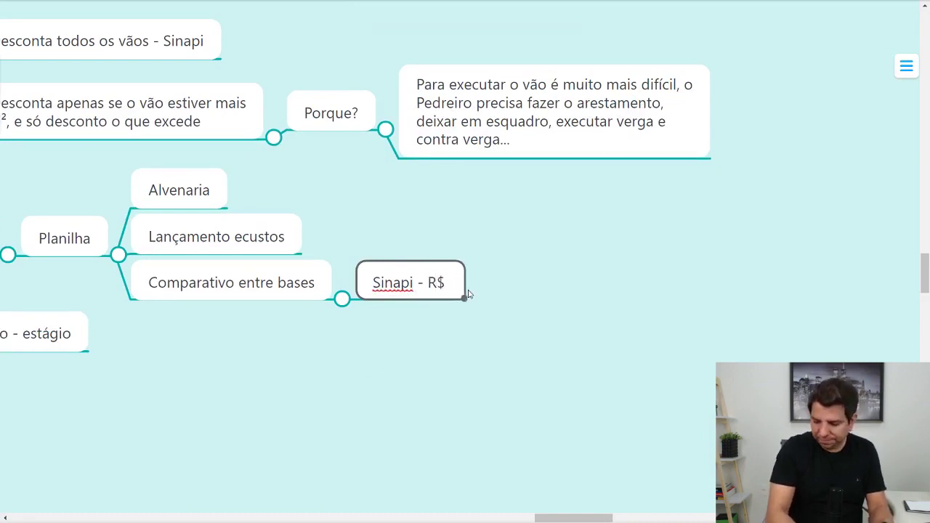
key("BackSpace")
key("BackSpace")
key("BackSpace")
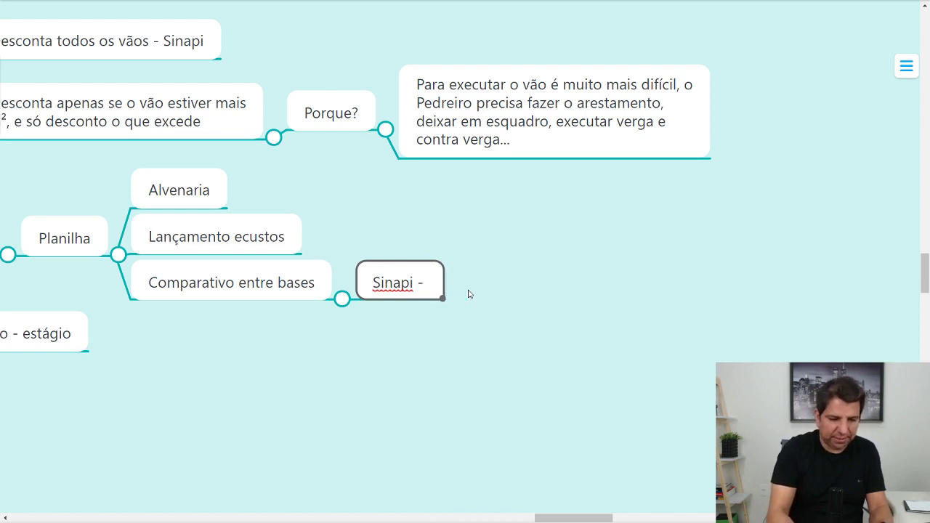
type("36,")
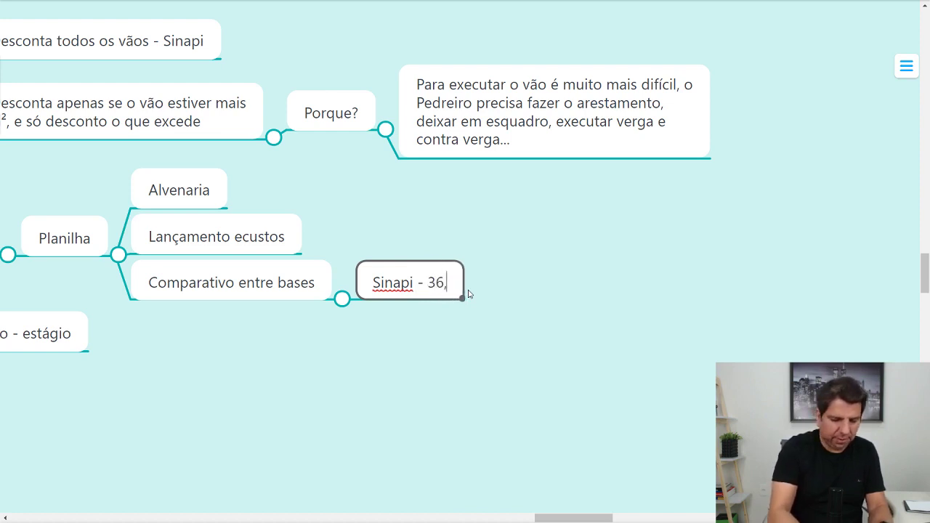
type("53 m² ")
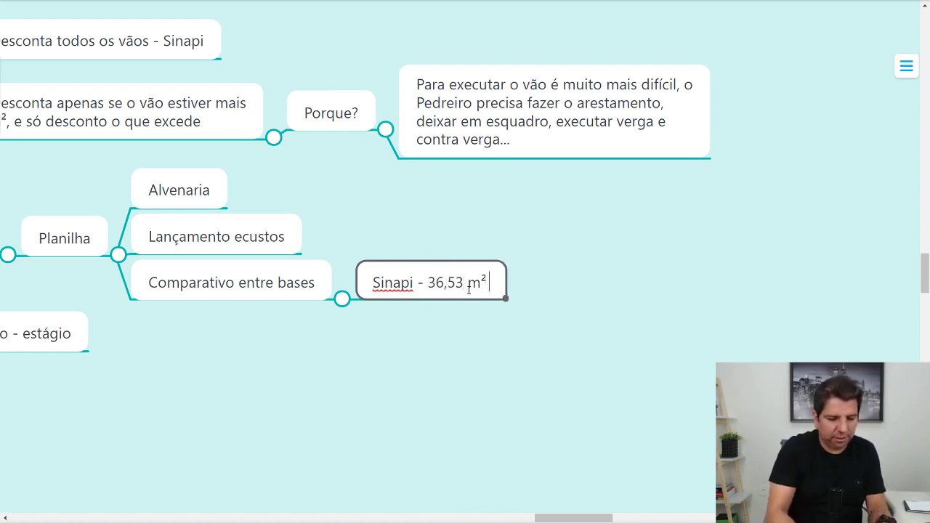
type("x")
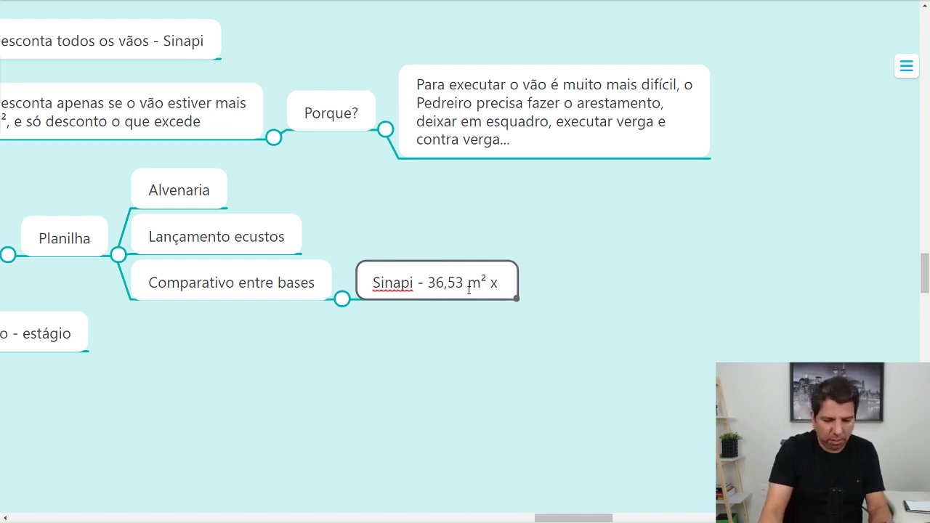
key("BackSpace")
type("= ")
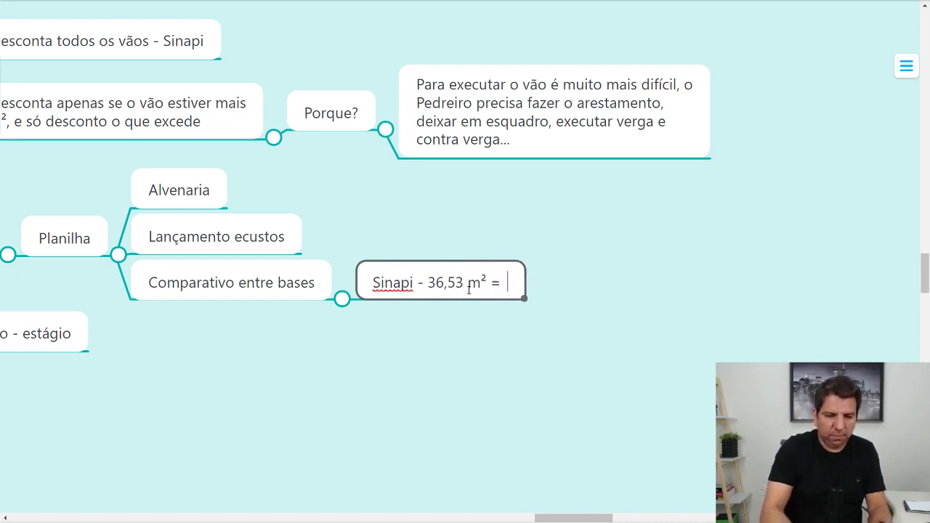
type(" 1.")
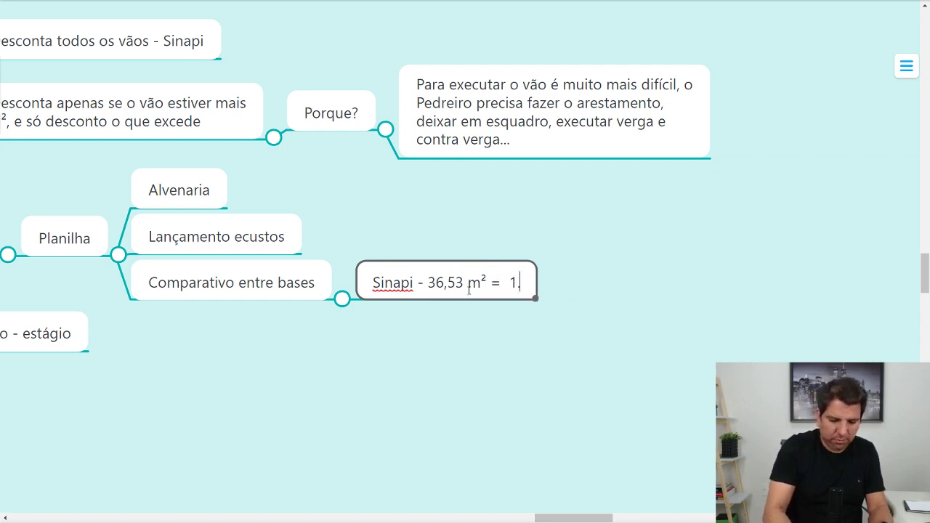
type("968,")
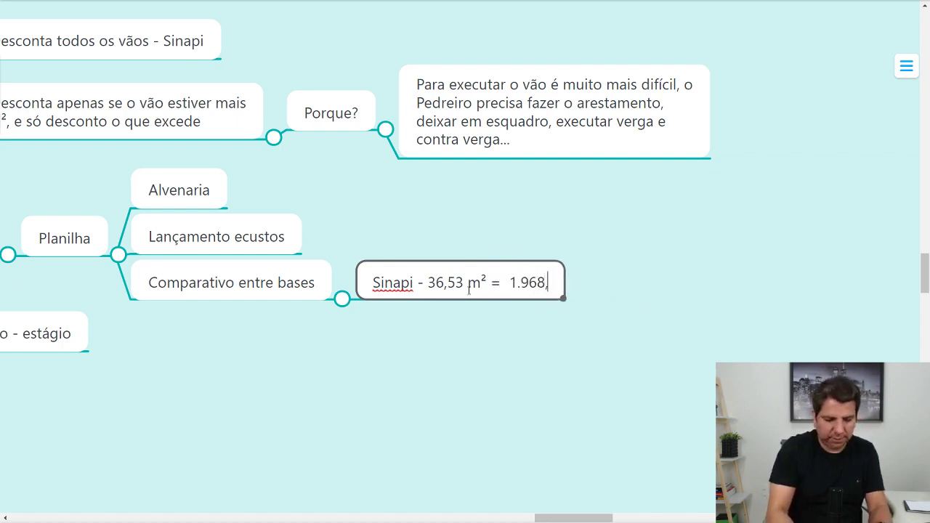
type("60")
- Add a second child under Comparativo entre bases reading 'TCPO - 42 m² = 2.268,00'
key("Return")
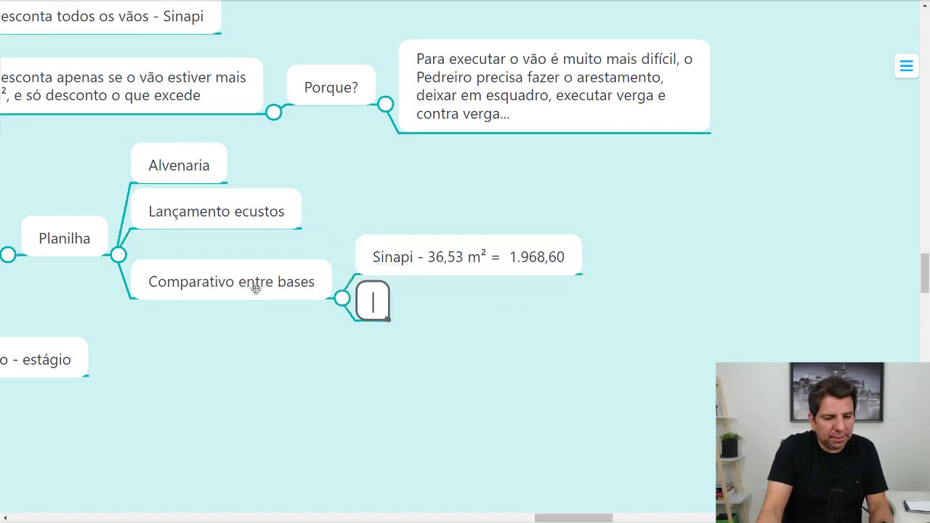
left_click(279, 295)
left_click(277, 291)
key("Tab")
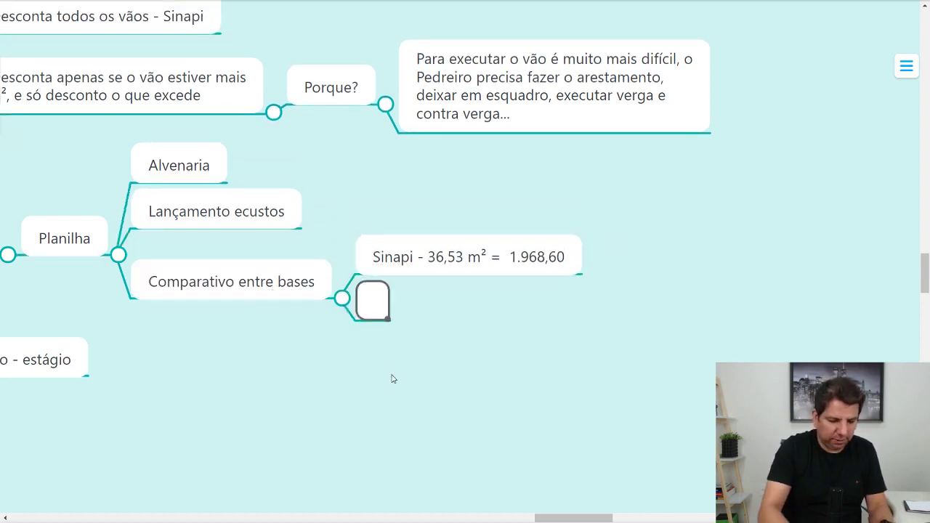
type("TCPO")
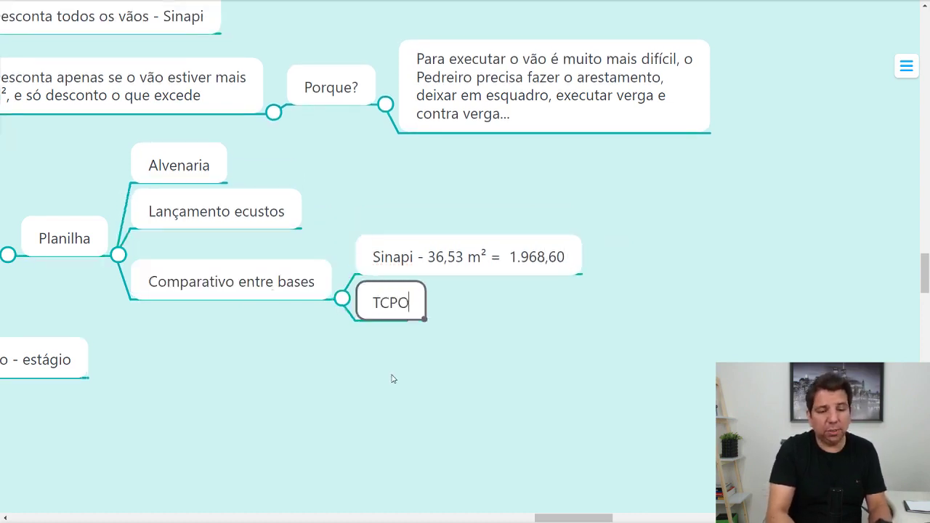
type(" -")
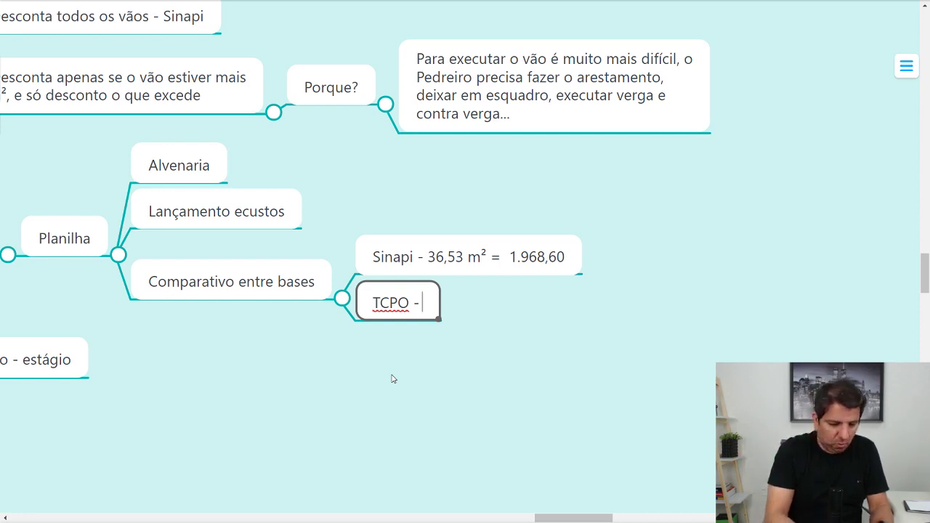
type("42 m³")
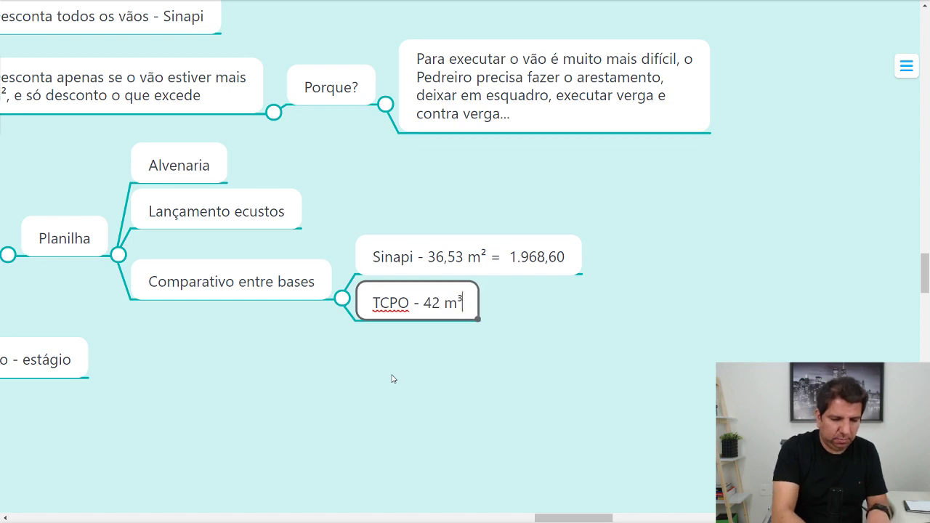
key("BackSpace")
type("² ")
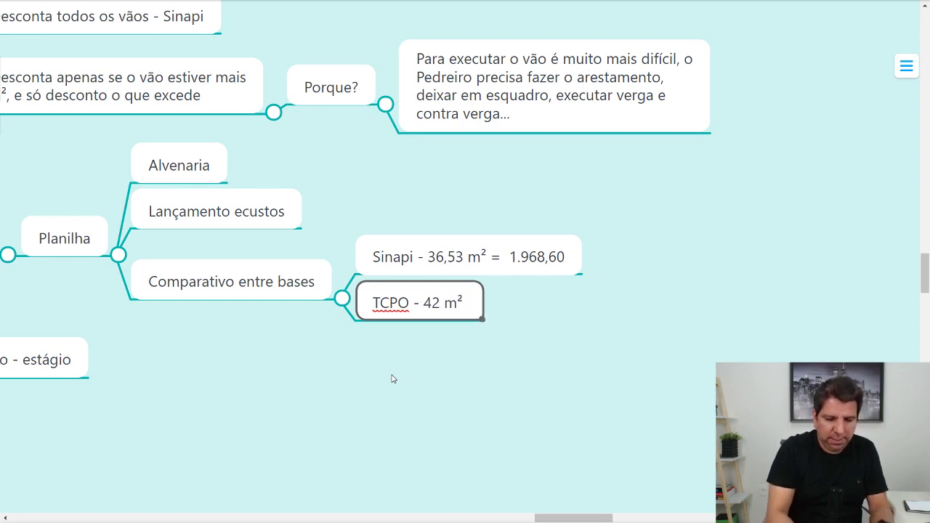
type("= ")
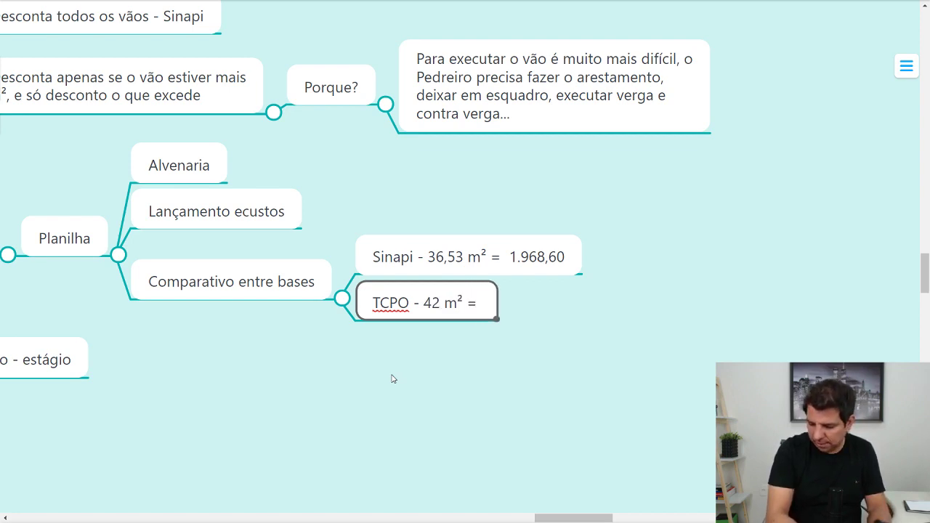
type("2")
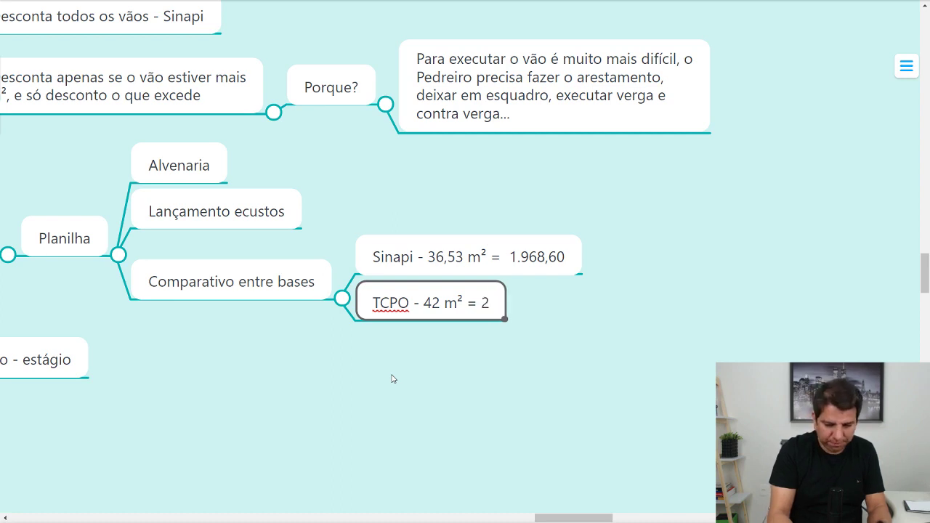
type(".268")
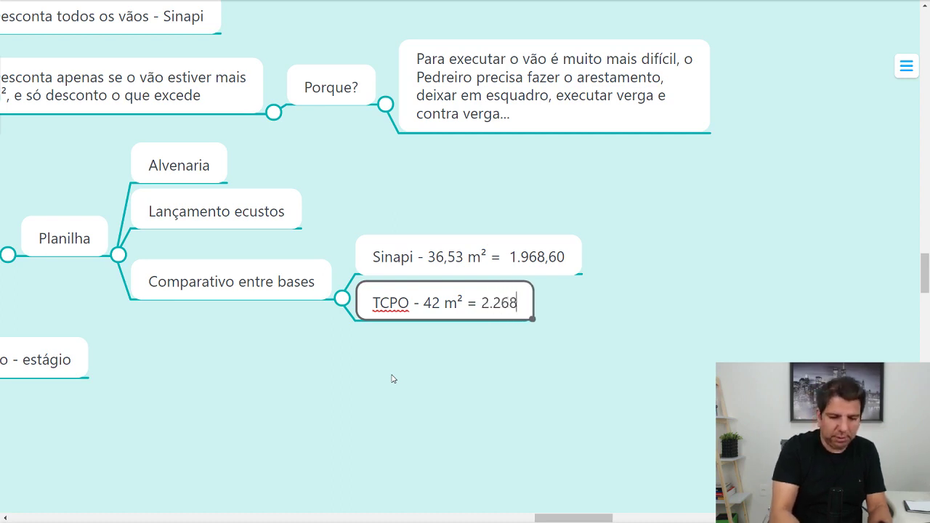
type(",00")
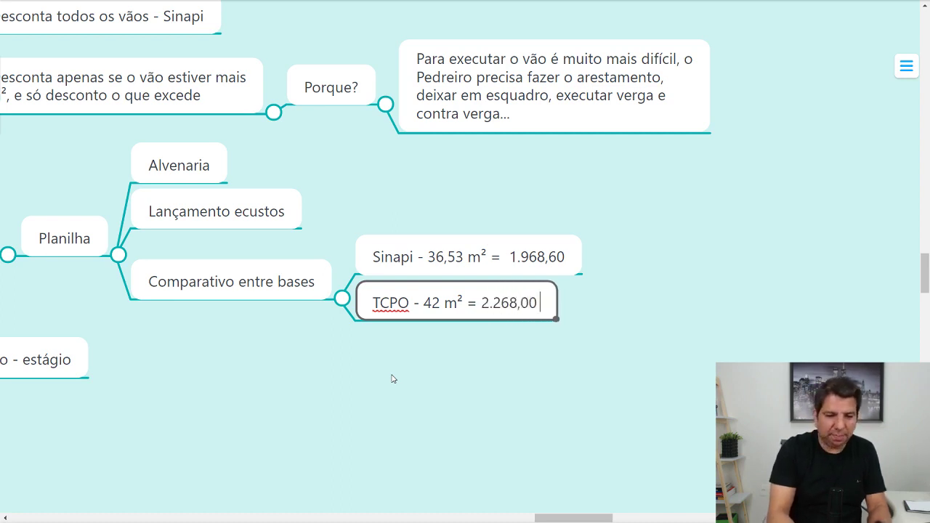
- Add a third child under Comparativo entre bases with the difference '300,00'
left_click(266, 282)
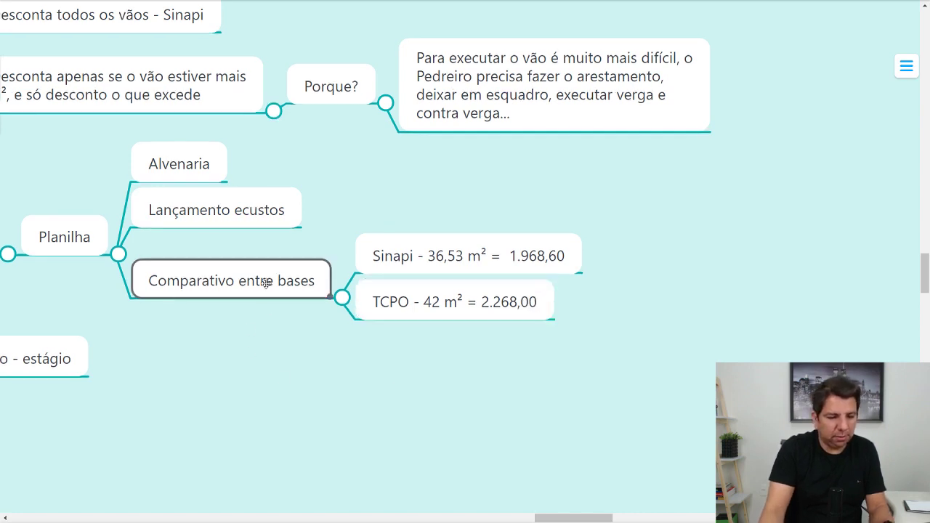
key("Tab")
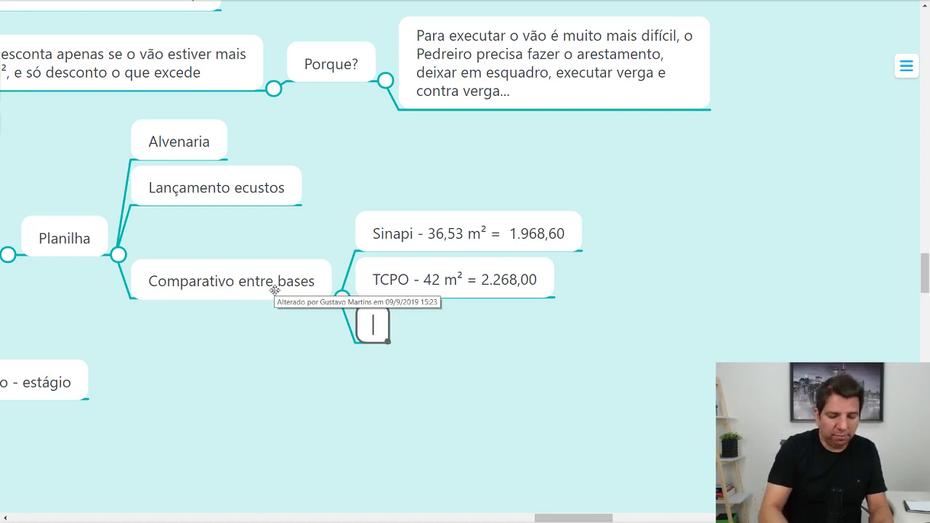
type("300,")
type("00")
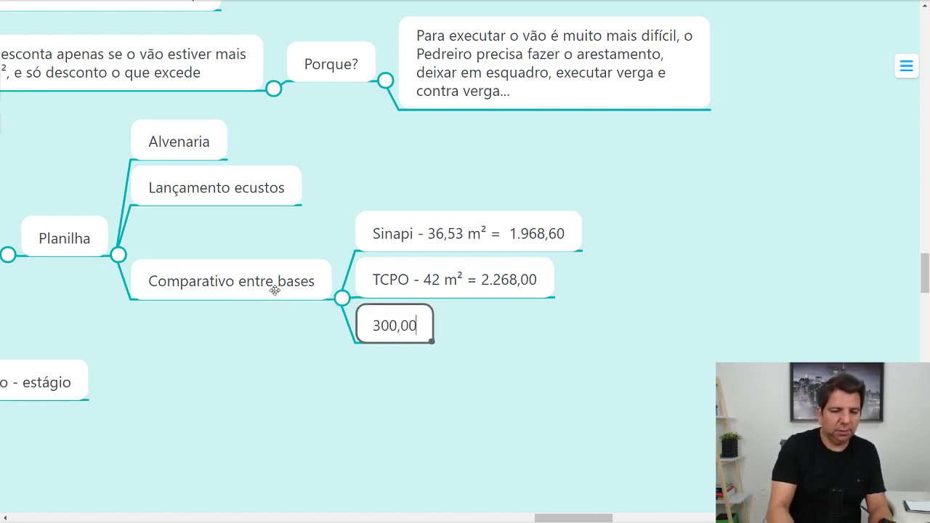
left_click(469, 233)
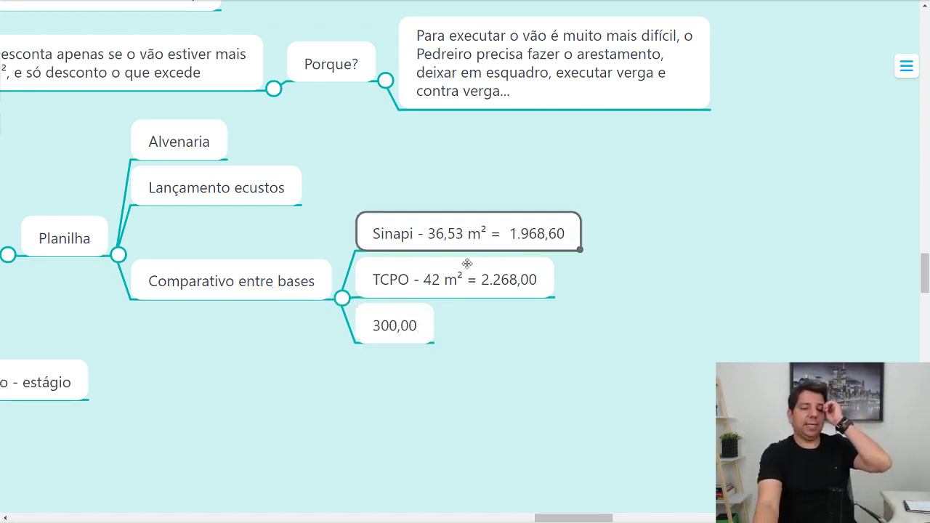
left_click(463, 274)
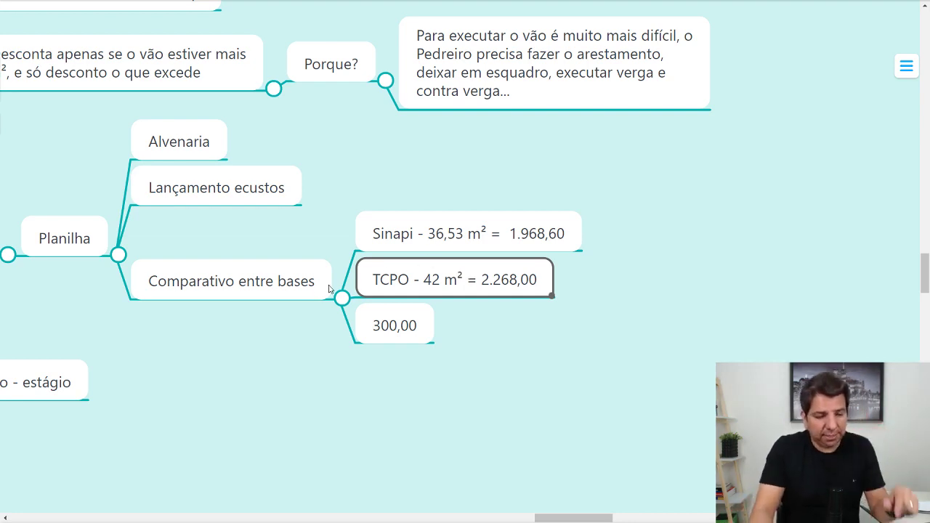
- Append 'e 5,47 m²' to the 300,00 difference topic
double_click(404, 325)
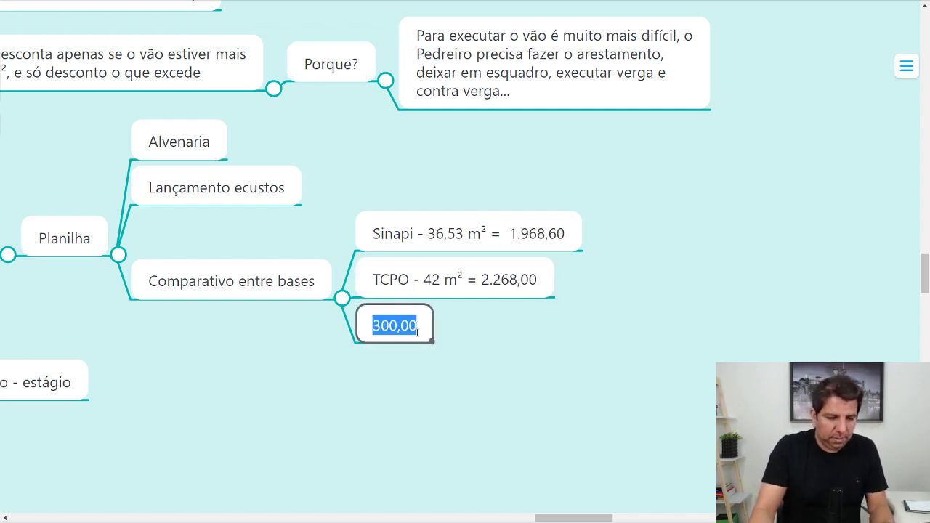
left_click(417, 333)
type("e ")
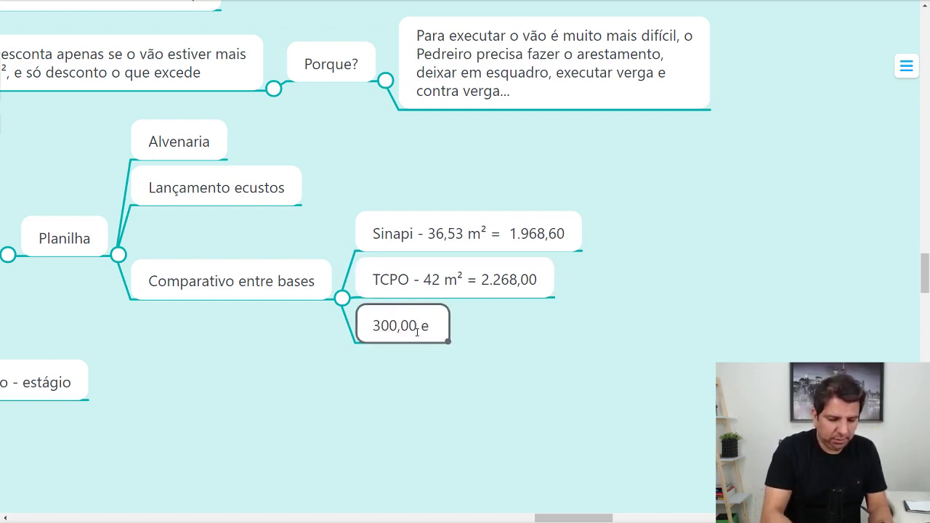
type("%")
key("BackSpace")
type("5,")
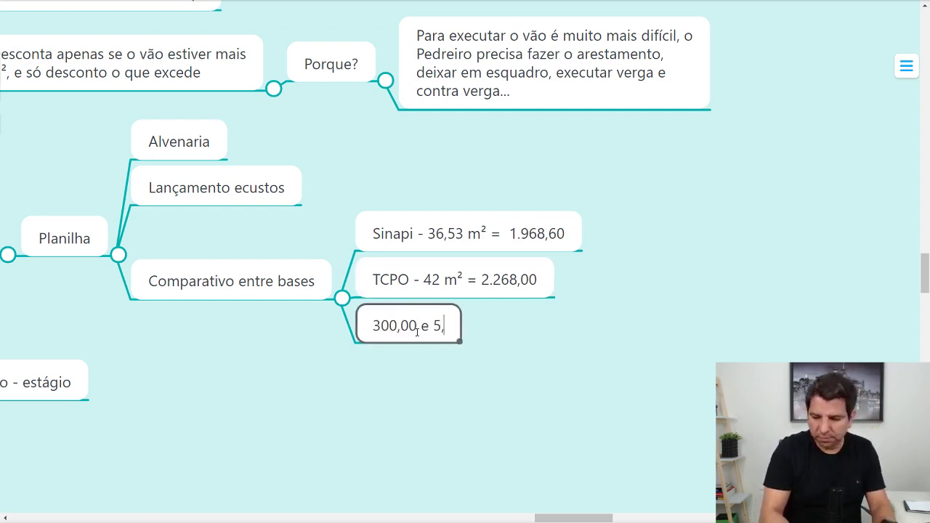
type("47")
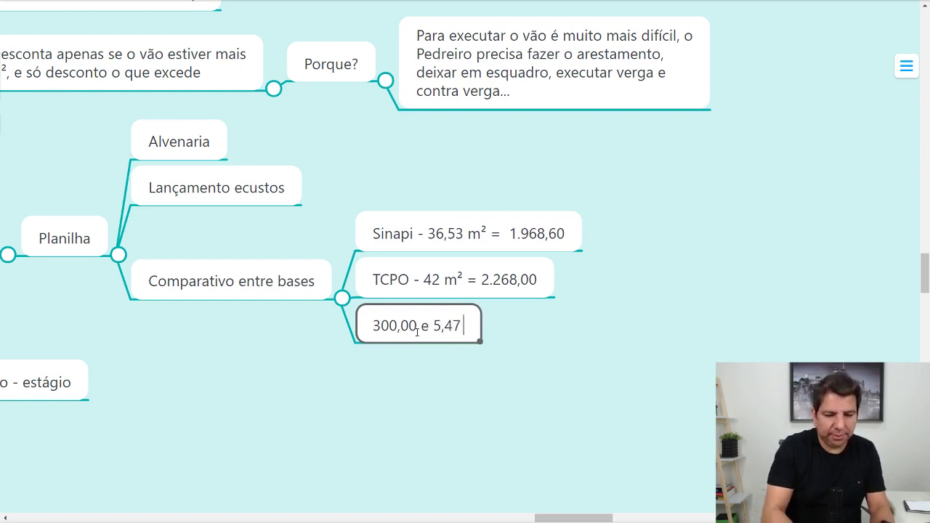
type(" m²")
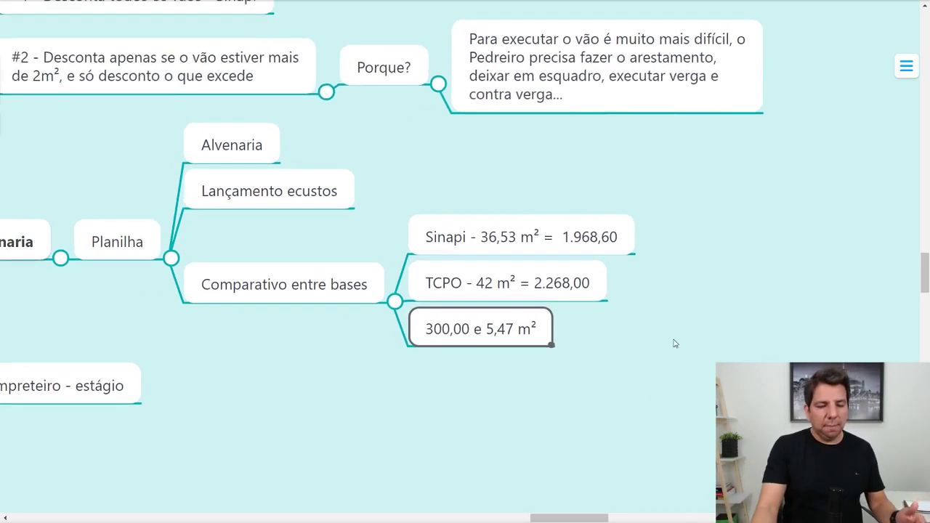
- Pan to the Critério de Medições and alvenaria-practice branches and capture that map area
scroll(673, 343, "left", 5)
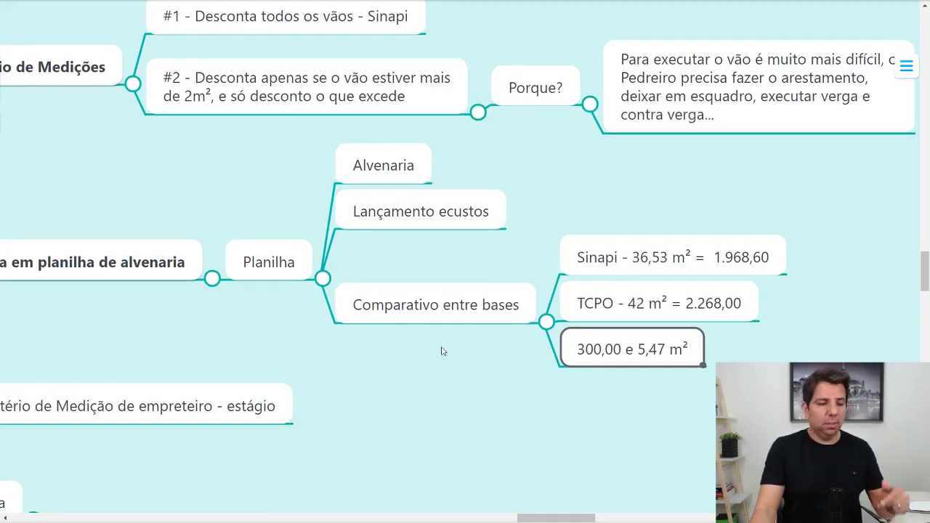
mouse_move(442, 349)
left_mouse_down()
mouse_move(593, 311)
mouse_move(529, 309)
left_mouse_up()
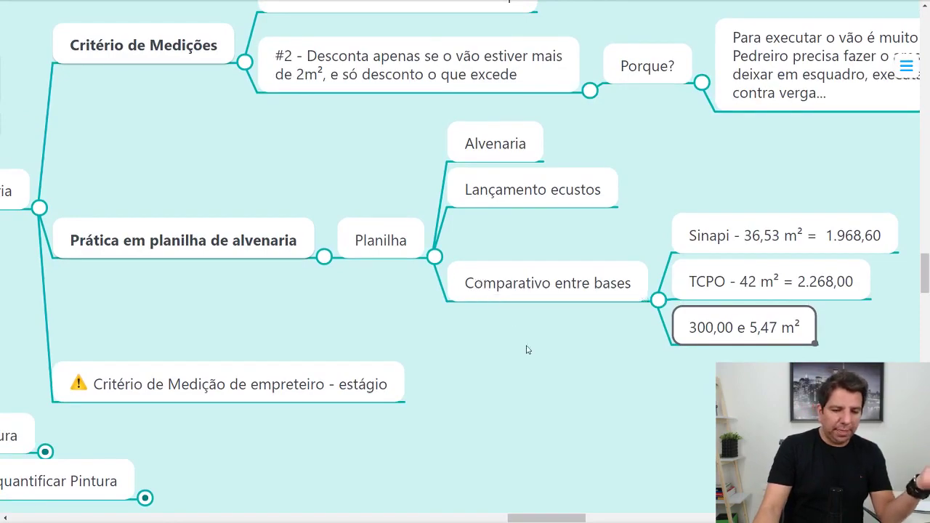
mouse_move(530, 347)
left_mouse_down()
mouse_move(529, 281)
mouse_move(516, 298)
left_mouse_up()
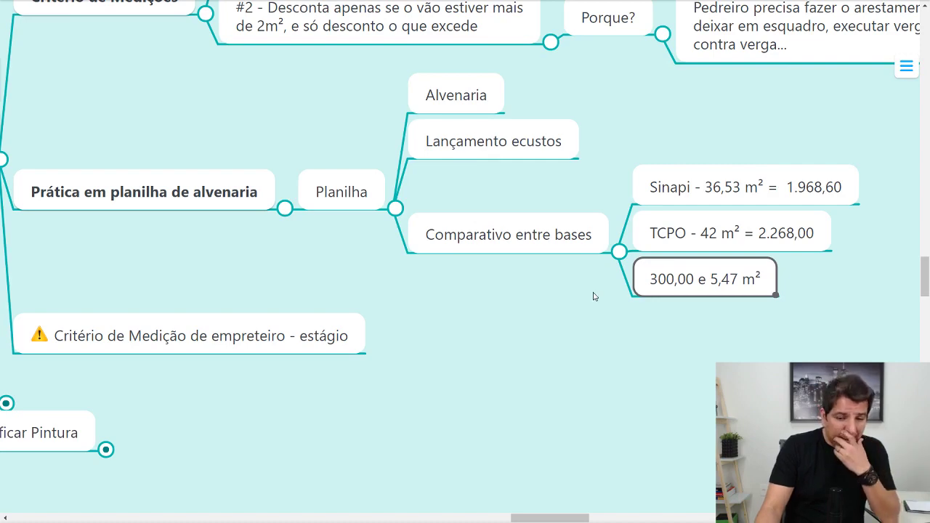
left_click(157, 334)
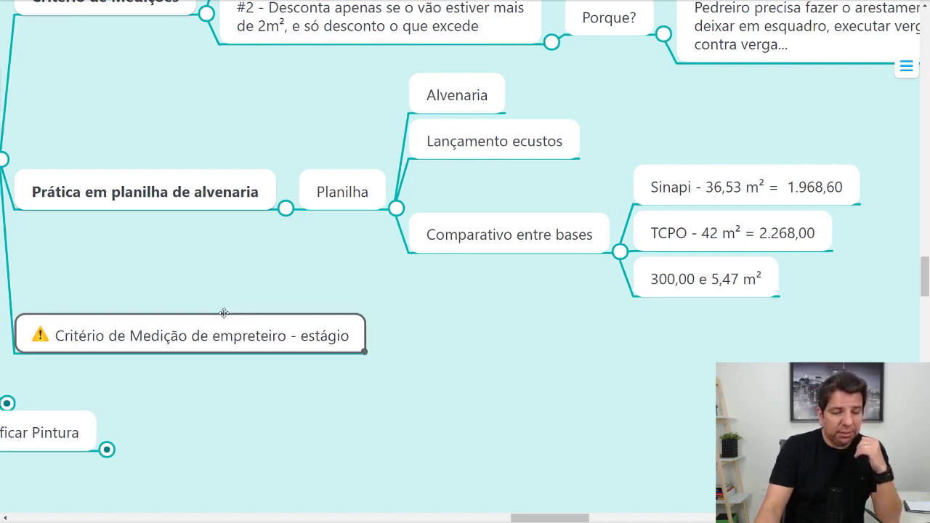
scroll(322, 339, "up", 3)
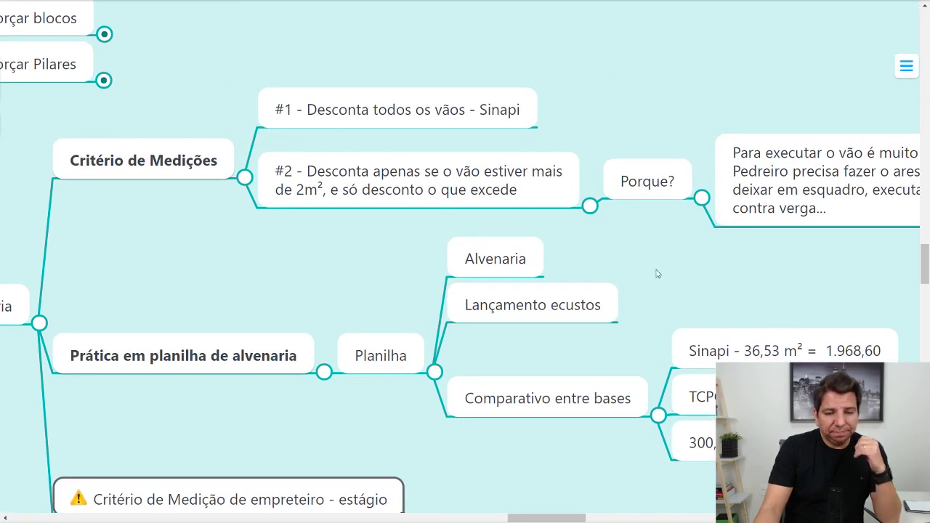
scroll(662, 262, "down", 1)
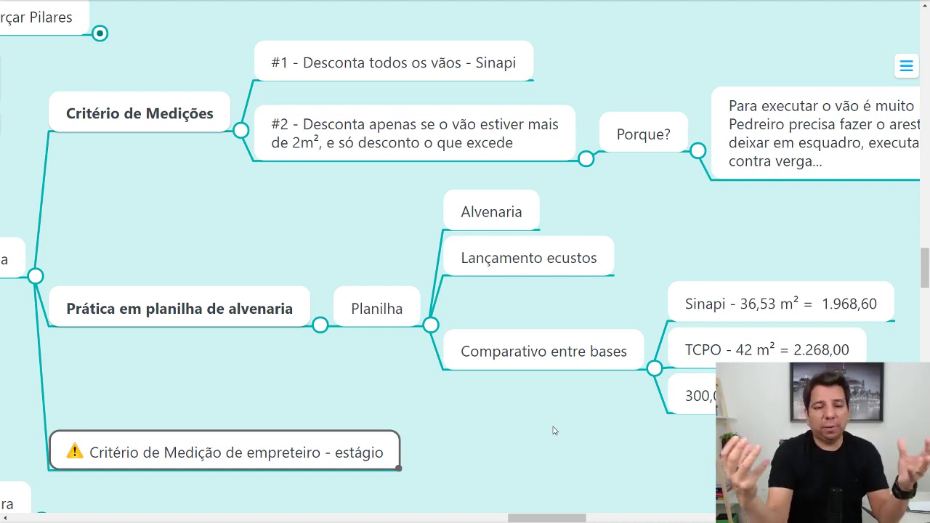
key("Print")
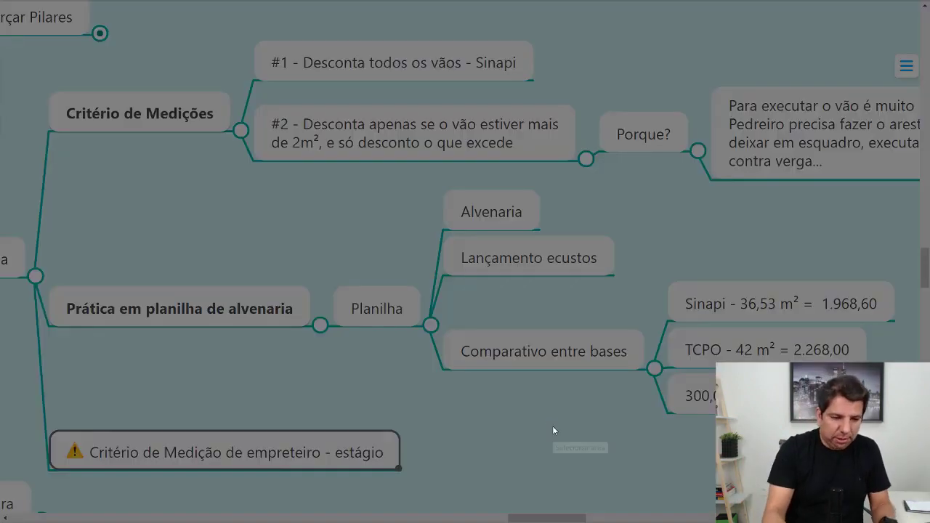
left_click_drag(40, 14, 859, 497)
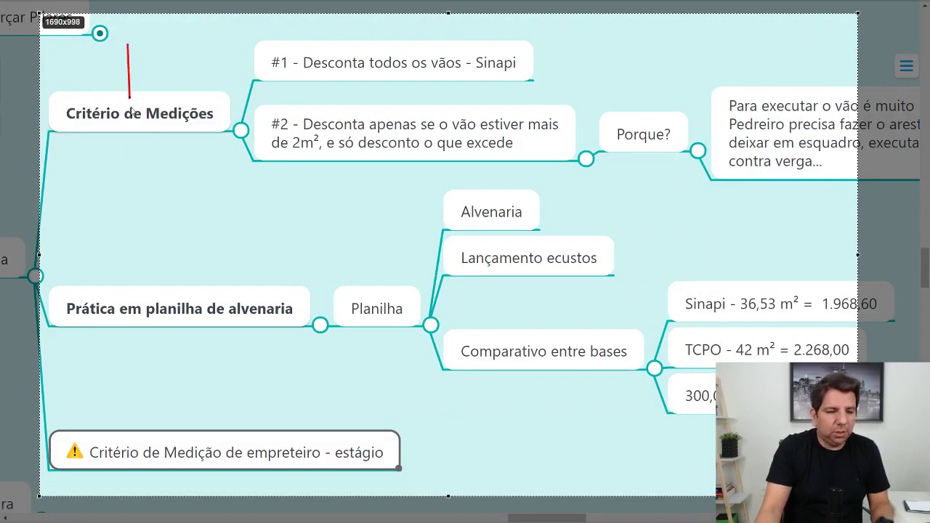
- Outline the captured branches with red lines and draw an arrow toward the #2 criterion
left_click_drag(132, 109, 125, 372)
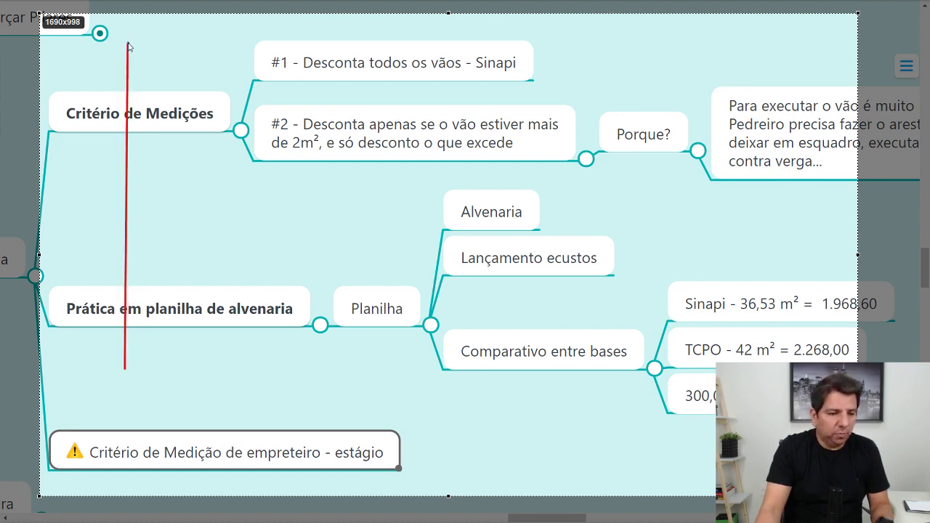
left_click_drag(128, 47, 674, 47)
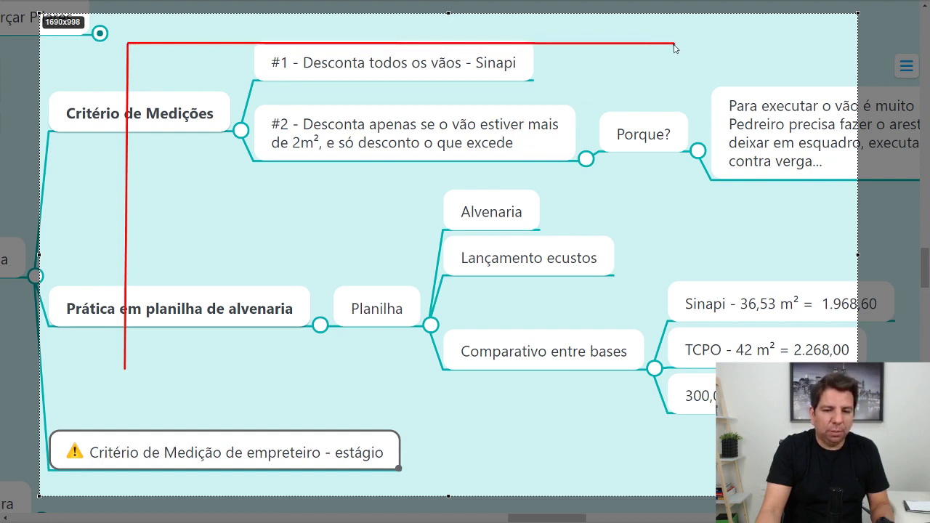
left_click_drag(689, 194, 677, 378)
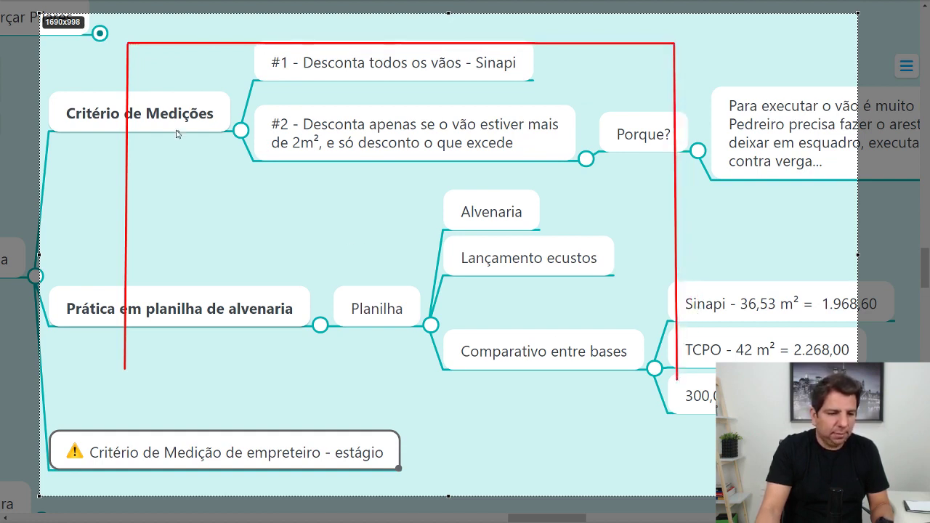
left_click_drag(161, 106, 454, 109)
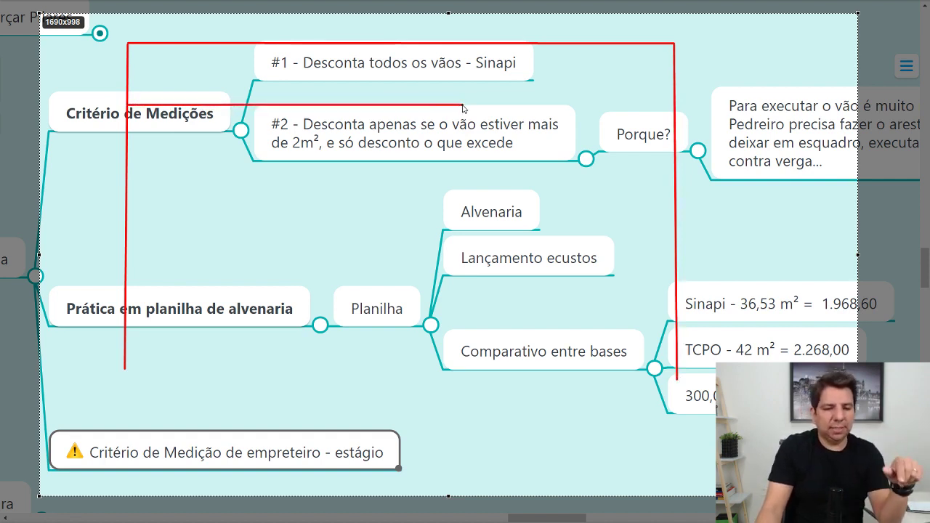
mouse_move(463, 109)
left_mouse_down()
mouse_move(348, 111)
mouse_move(374, 328)
mouse_move(363, 373)
mouse_move(354, 374)
left_mouse_up()
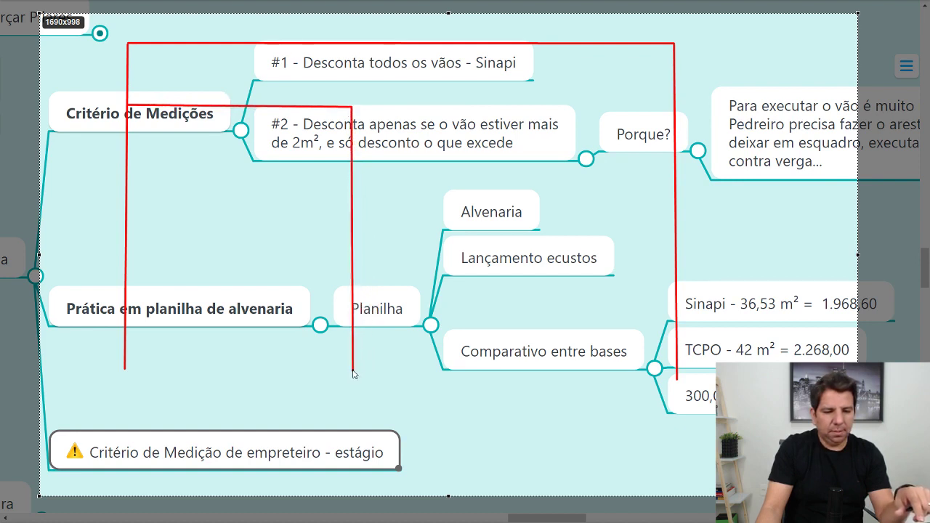
left_click_drag(120, 373, 697, 375)
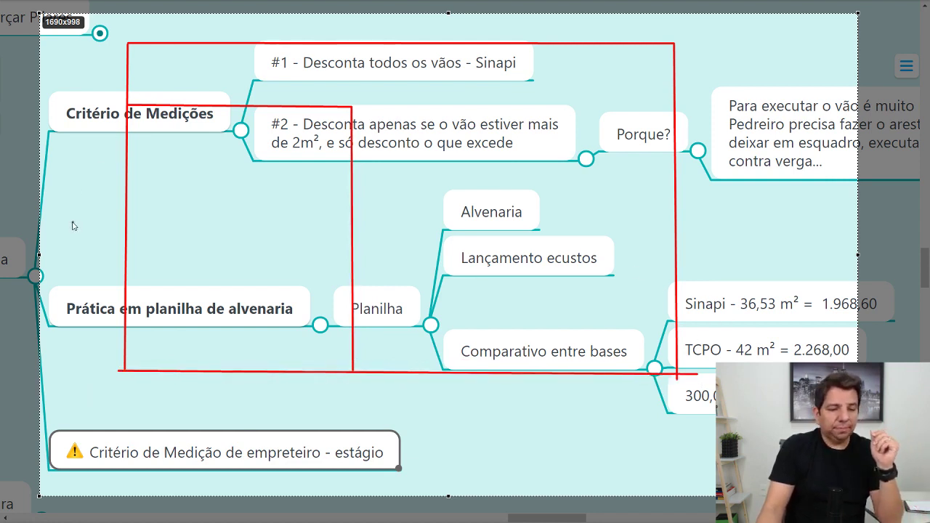
left_click_drag(72, 221, 360, 170)
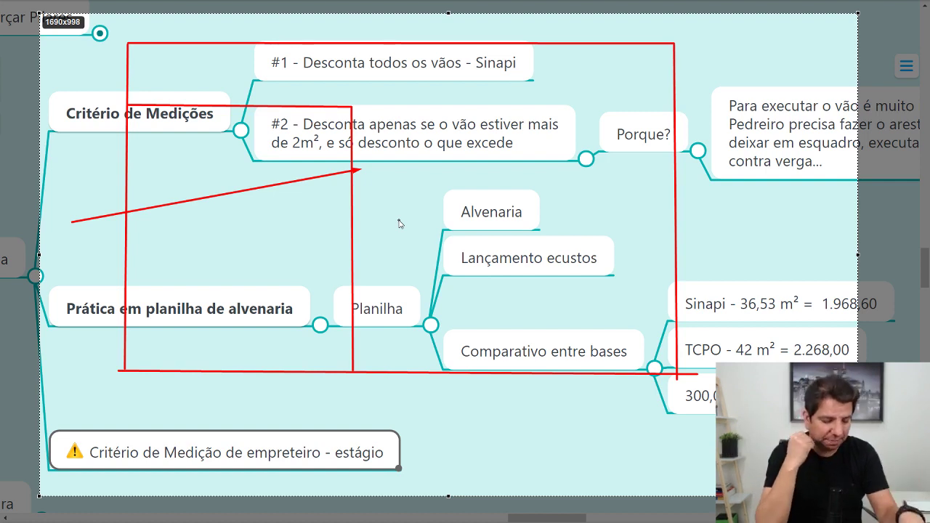
- Redraw red crossing arrows and diagonals over the branches, then discard all the markup
key("ctrl+z")
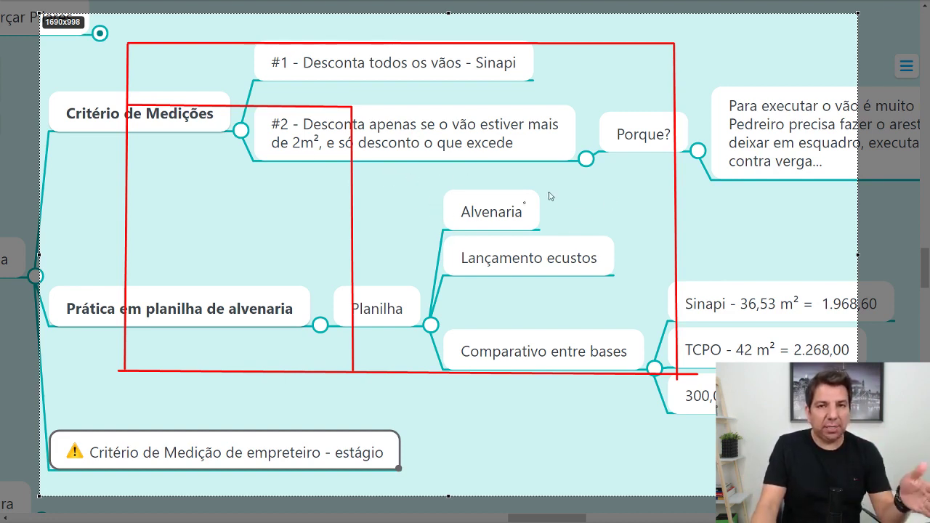
left_click_drag(64, 214, 209, 226)
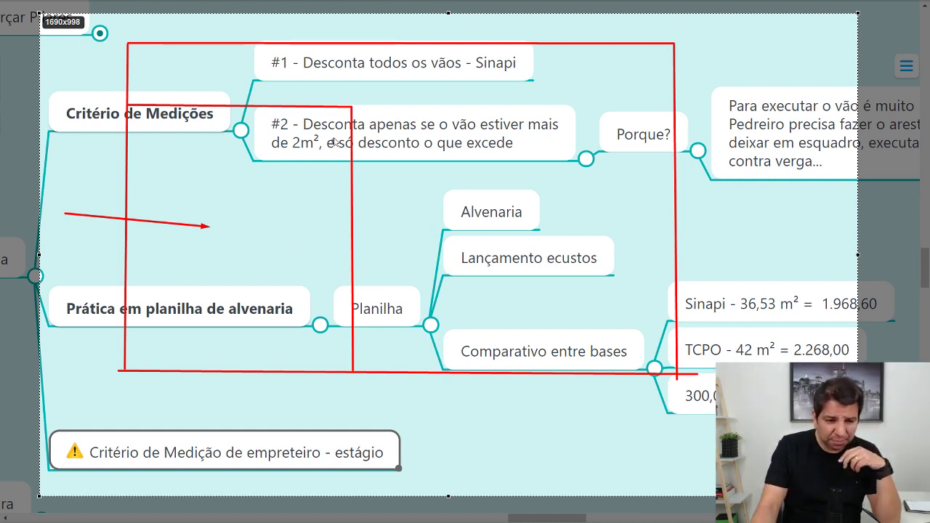
left_click_drag(351, 109, 120, 416)
left_click_drag(132, 116, 306, 350)
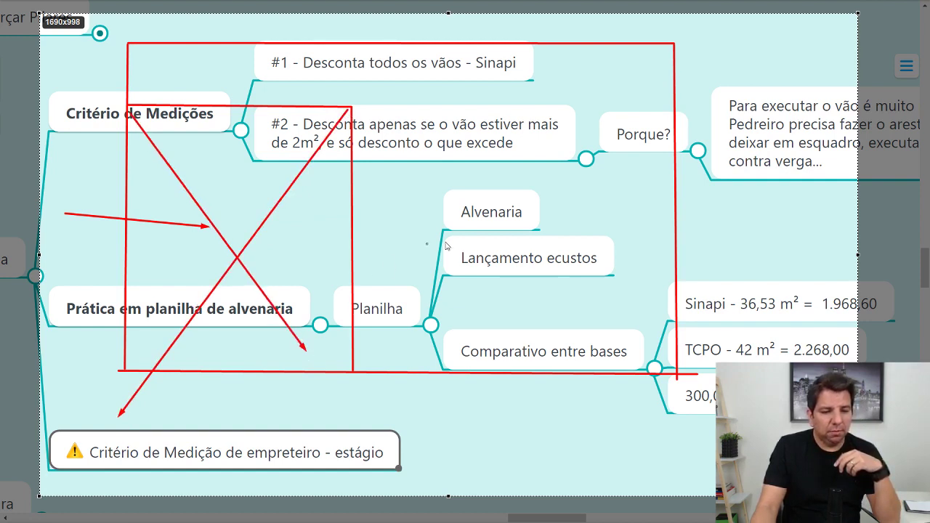
left_click_drag(696, 213, 113, 220)
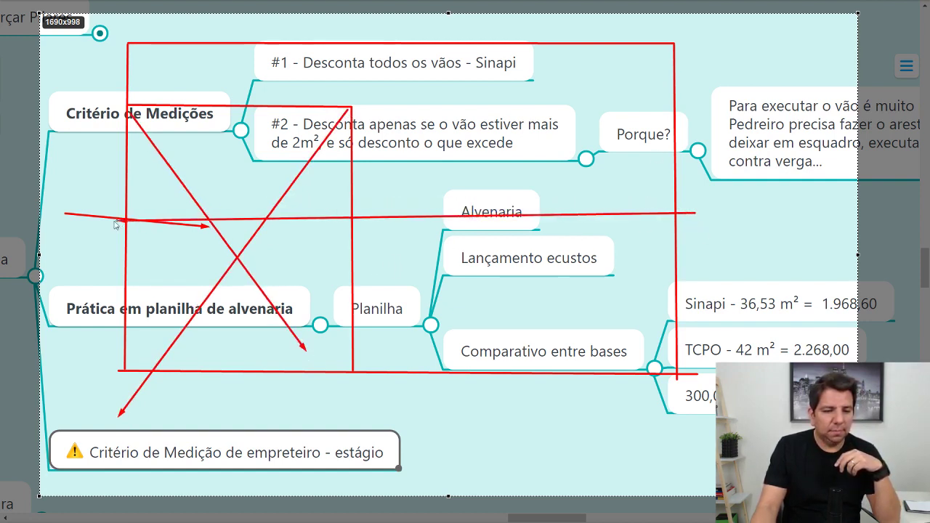
left_click_drag(672, 46, 124, 365)
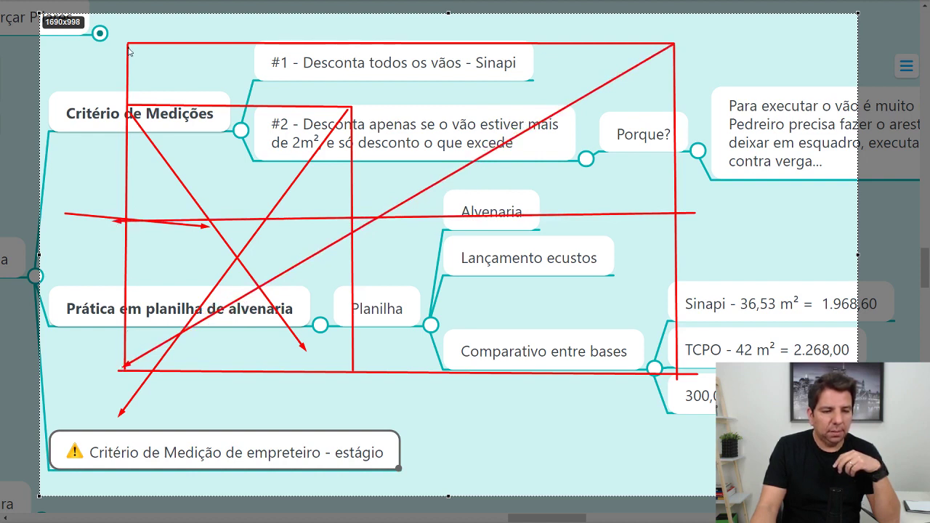
left_click_drag(129, 49, 675, 375)
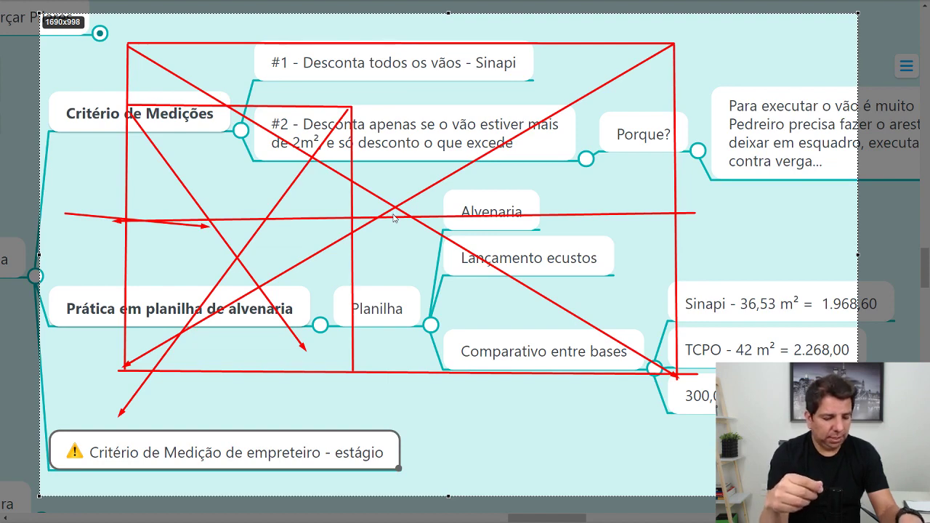
key("Escape")
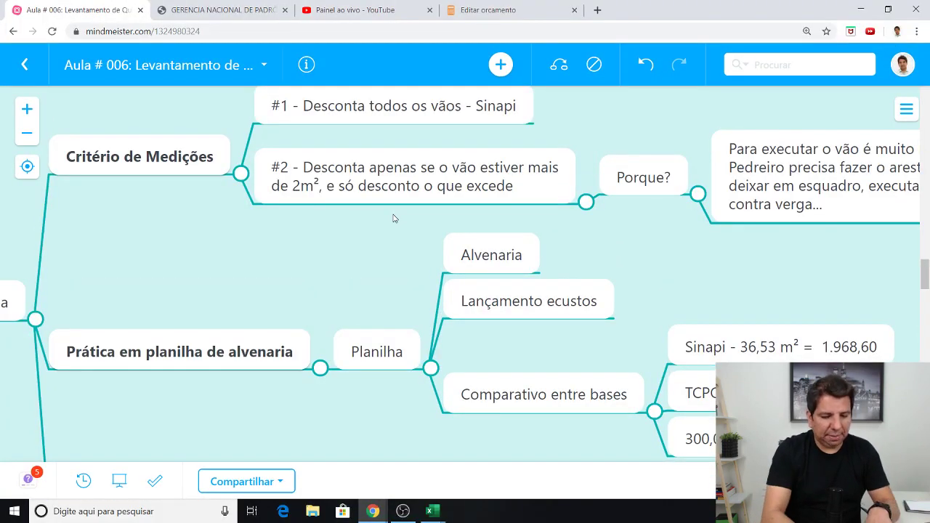
- Show the mind map fullscreen and pan to the Alvenaria, Cobertura and Pintura nodes
key("F11")
left_click_drag(536, 422, 468, 317)
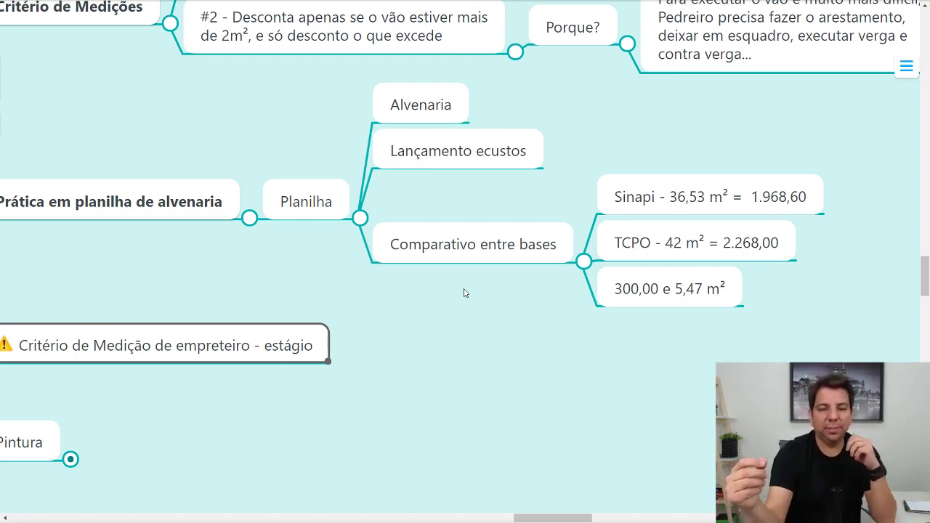
left_click_drag(515, 326, 637, 374)
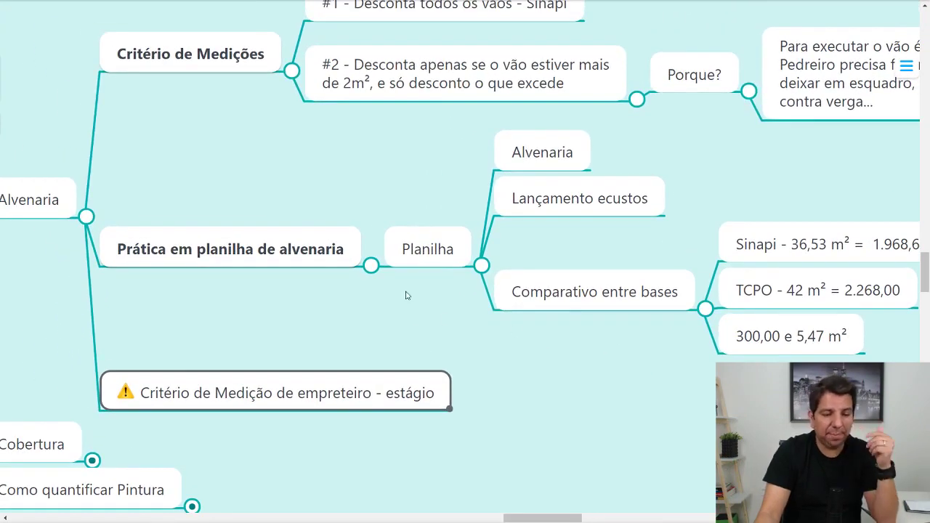
scroll(404, 312, "down", 2)
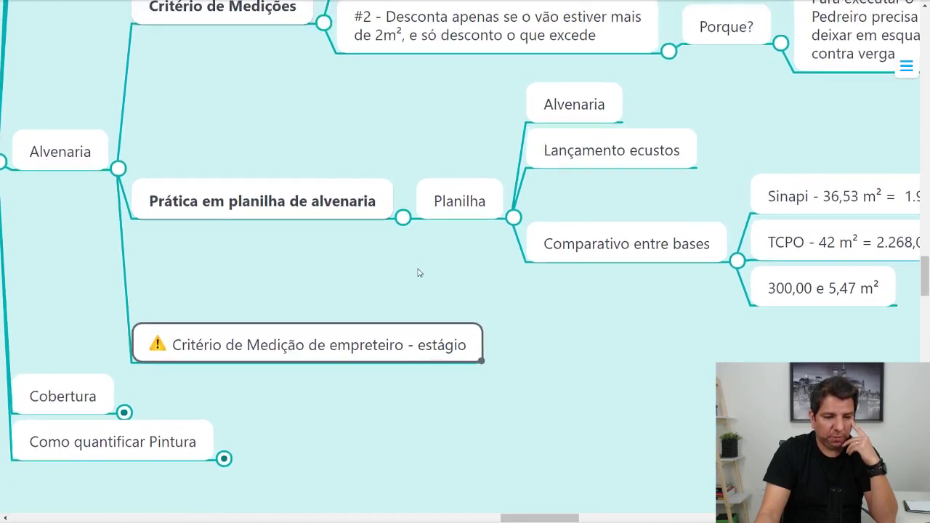
left_click_drag(418, 272, 384, 293)
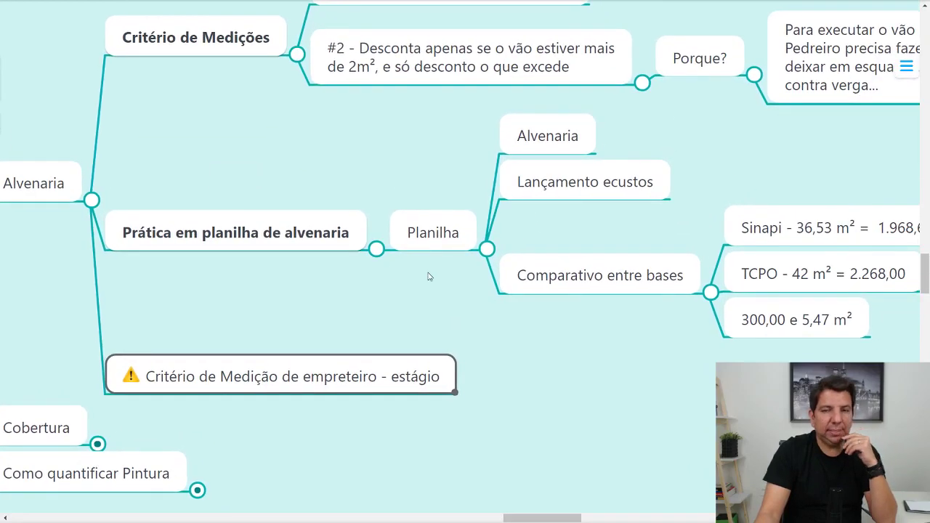
scroll(429, 261, "down", 1)
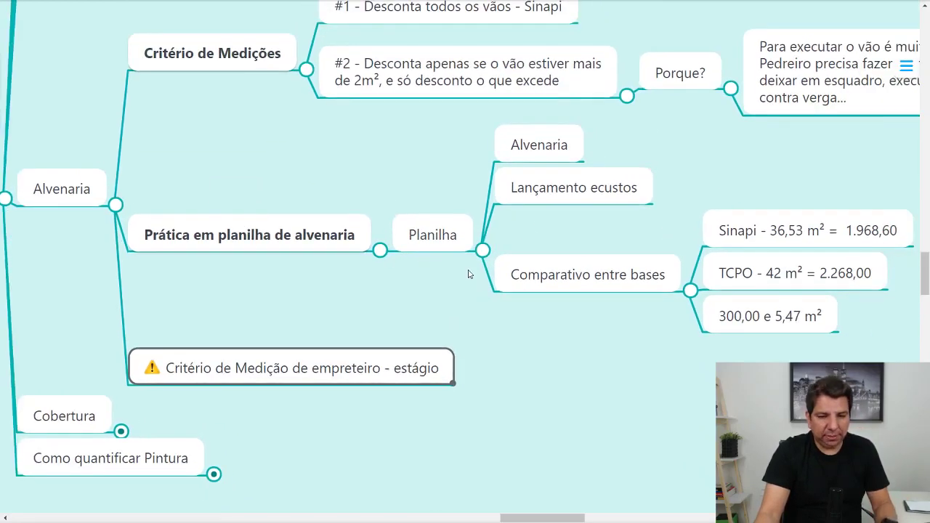
scroll(517, 297, "down", 3)
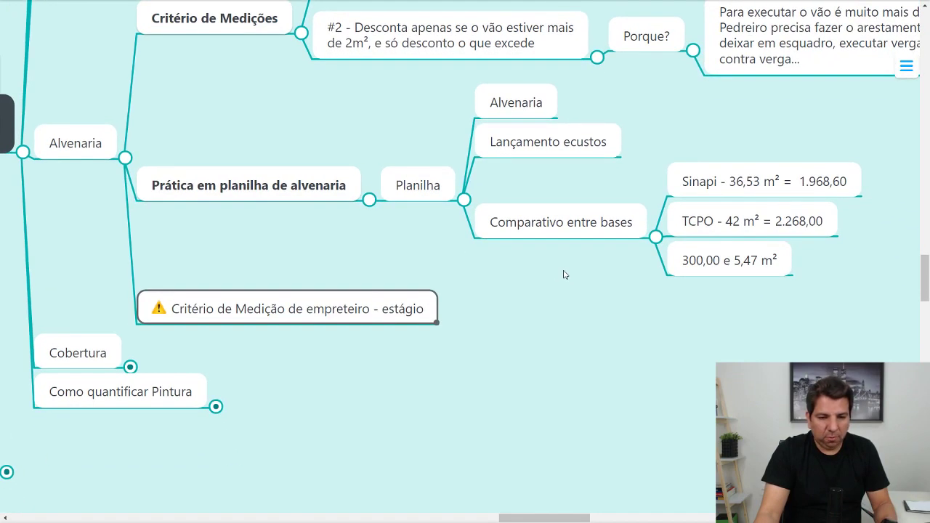
- Pan across the map to review the parent topic, Como orçar Pilares and Quantitativos
left_click_drag(569, 310, 619, 323)
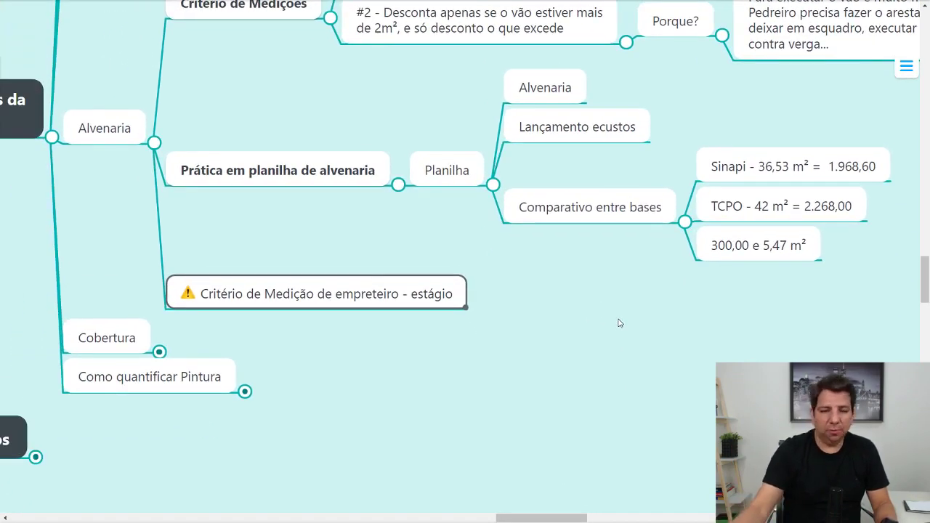
left_click_drag(519, 298, 633, 337)
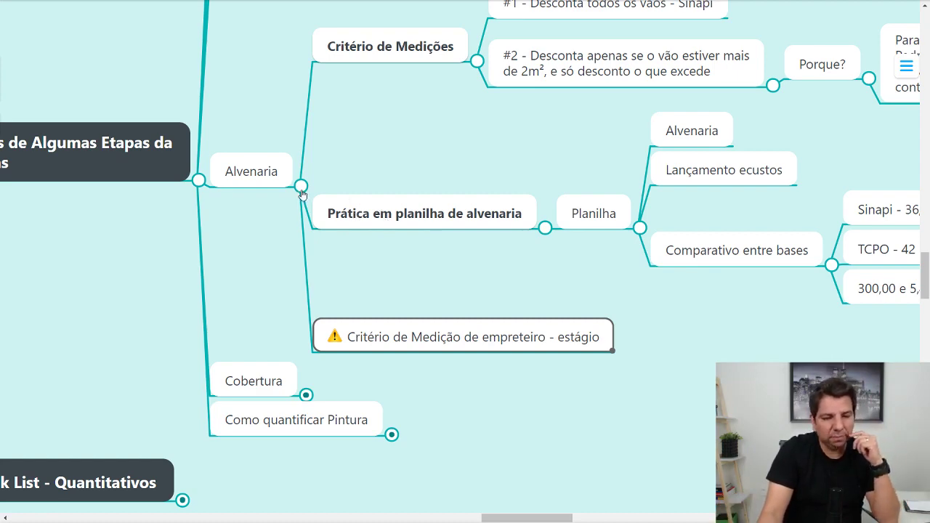
left_click_drag(604, 272, 434, 317)
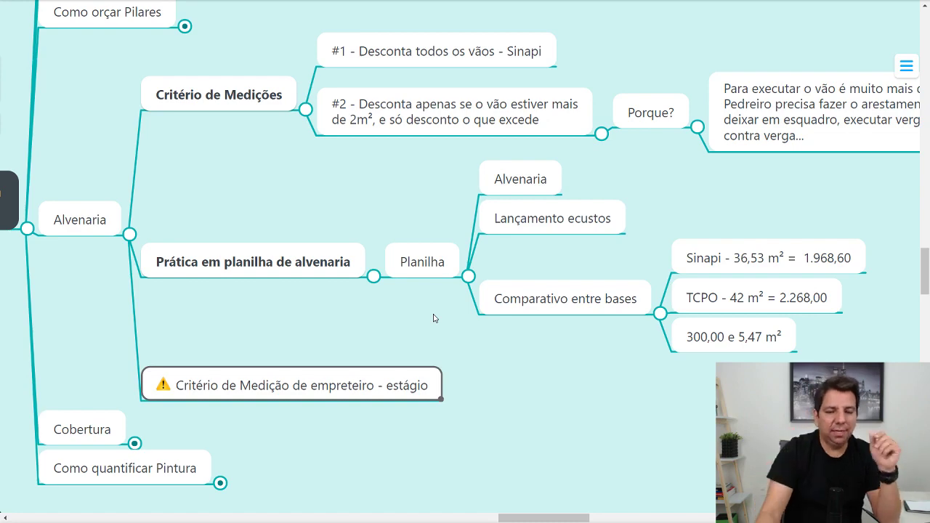
left_click_drag(238, 216, 340, 222)
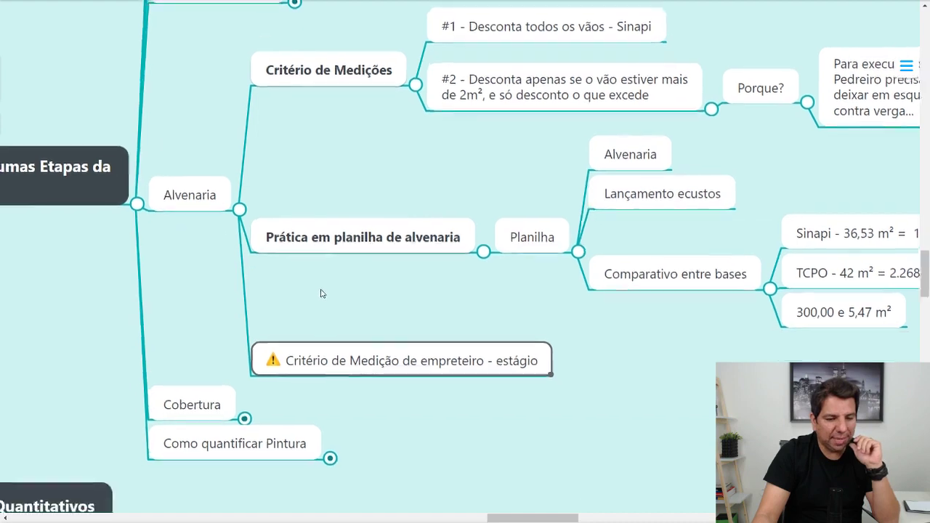
left_click_drag(282, 311, 325, 260)
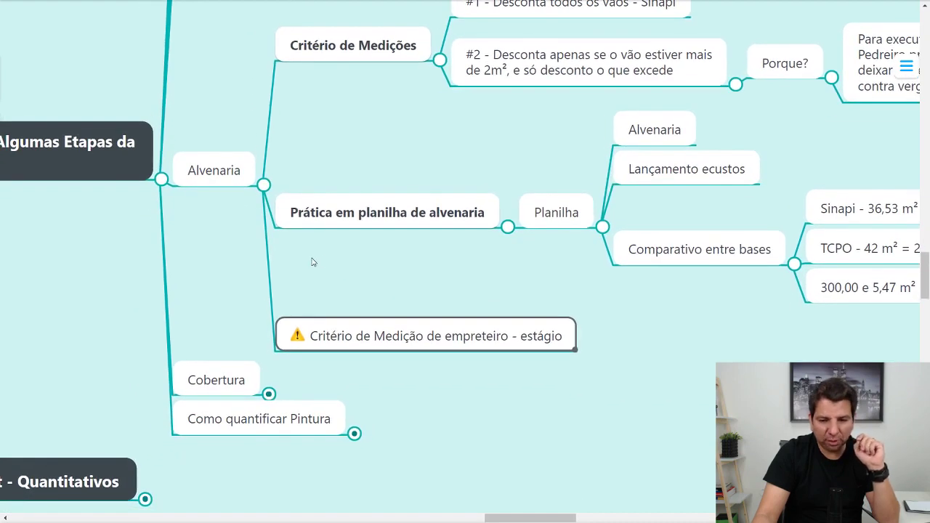
mouse_move(375, 277)
left_mouse_down()
mouse_move(370, 228)
mouse_move(294, 159)
left_mouse_up()
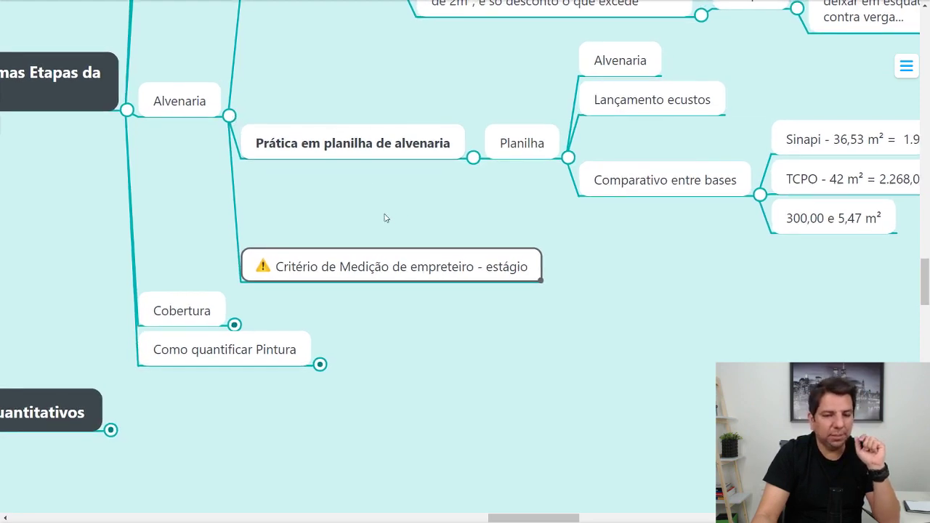
left_click_drag(384, 216, 314, 220)
- Collapse Alvenaria, expand Cobertura to show its roof inclination-factor image, and exit fullscreen
left_click(131, 115)
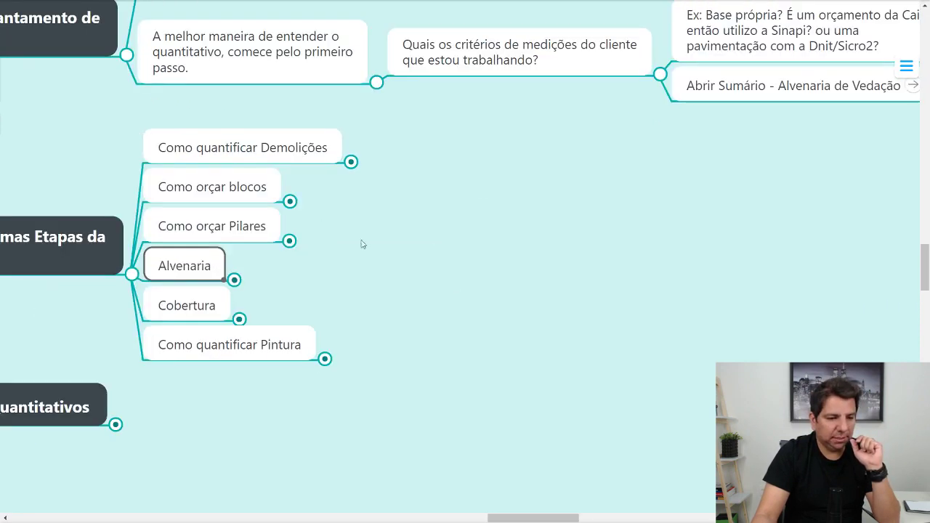
left_click(233, 228)
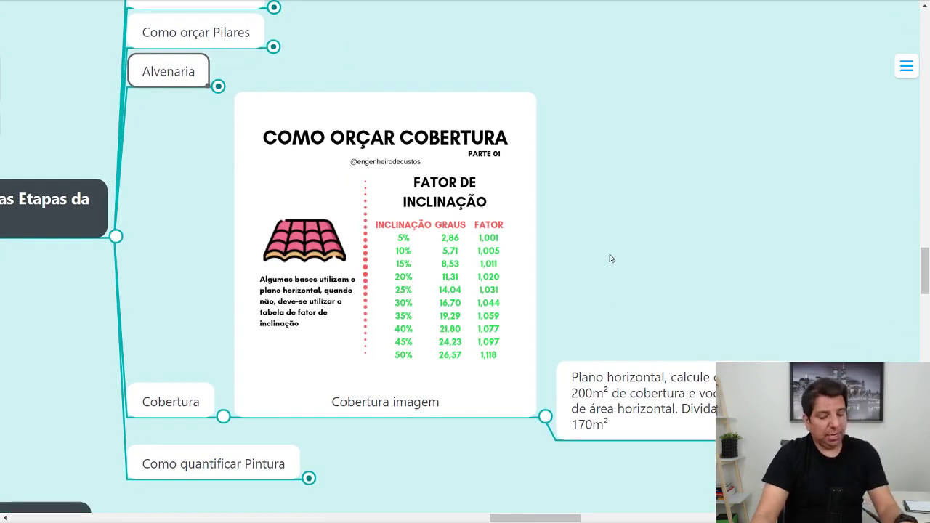
key("F11")
- Bring up the YouTube live chat window, then return to the eCustos budget editor
left_click(371, 511)
left_click(442, 469)
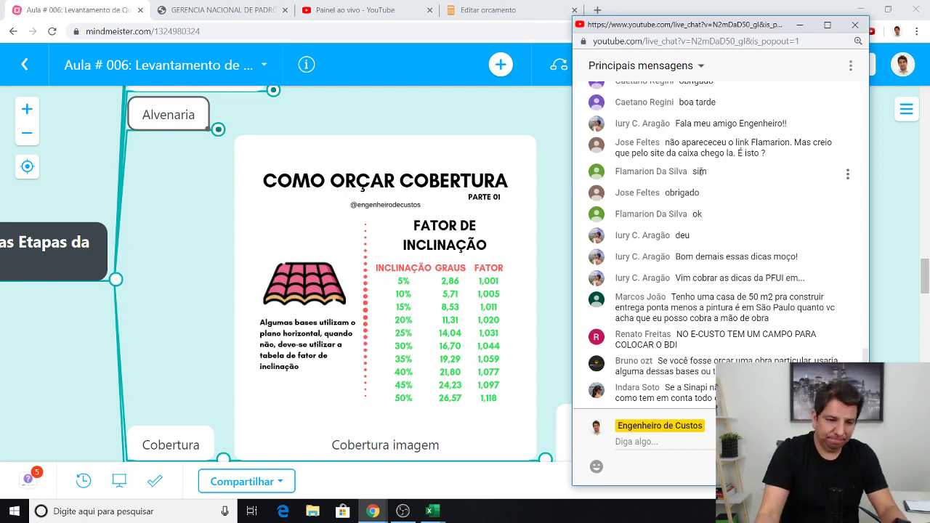
left_click(455, 8)
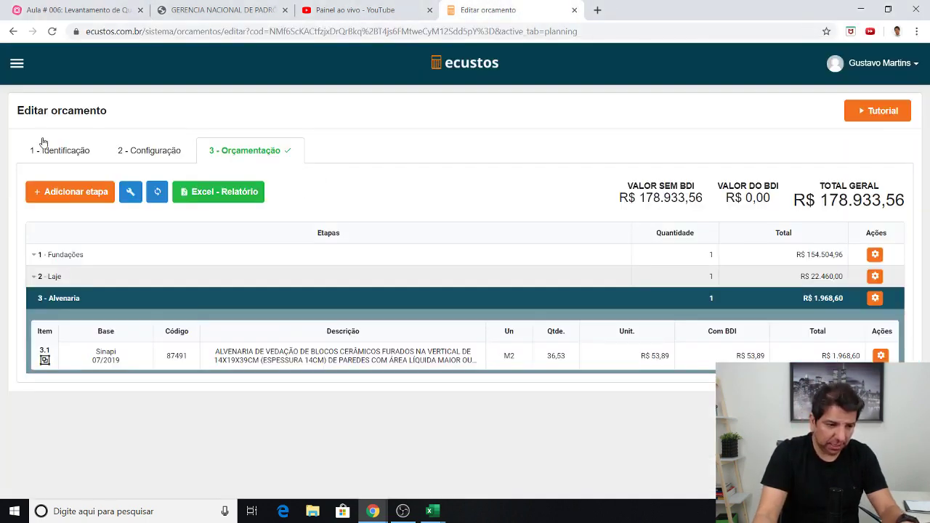
- On the identification step, enlarge the page and review the selected client's details before closing them
left_click(66, 164)
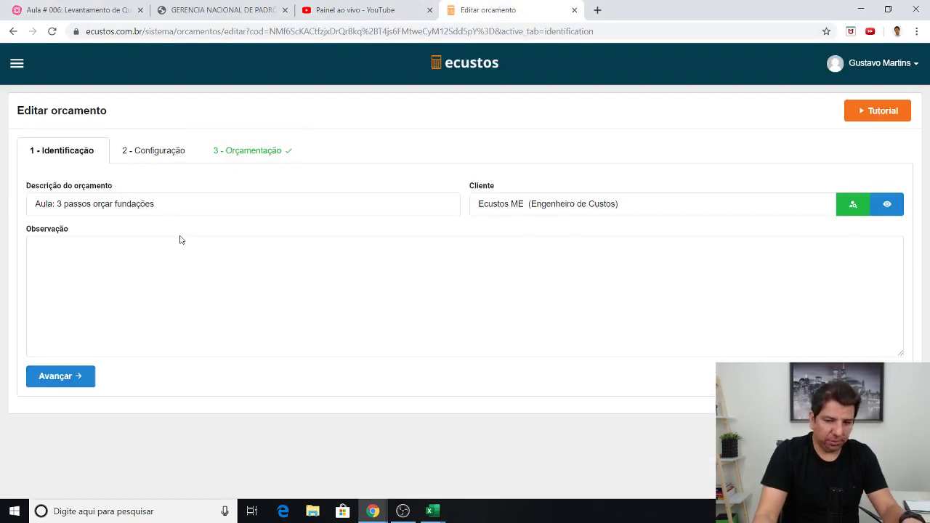
key("ctrl+plus")
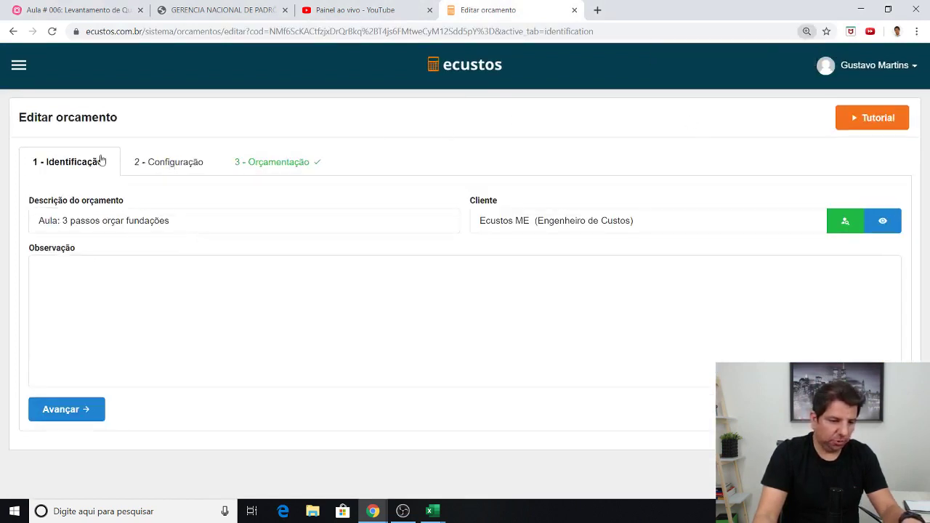
left_click(844, 223)
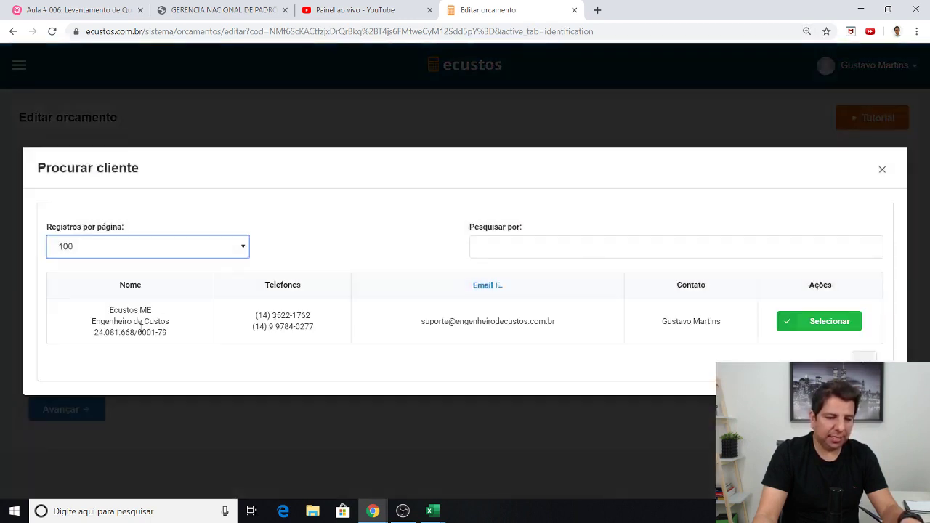
left_click(882, 169)
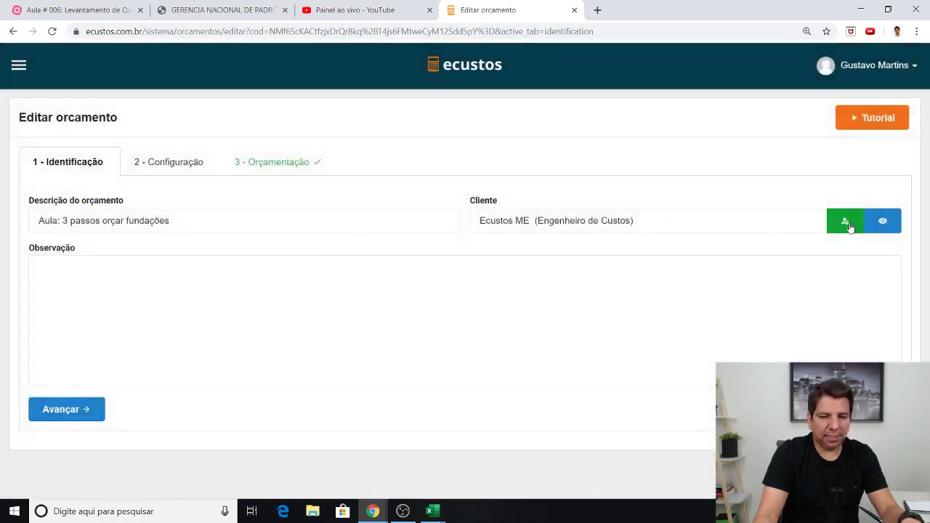
left_click(881, 222)
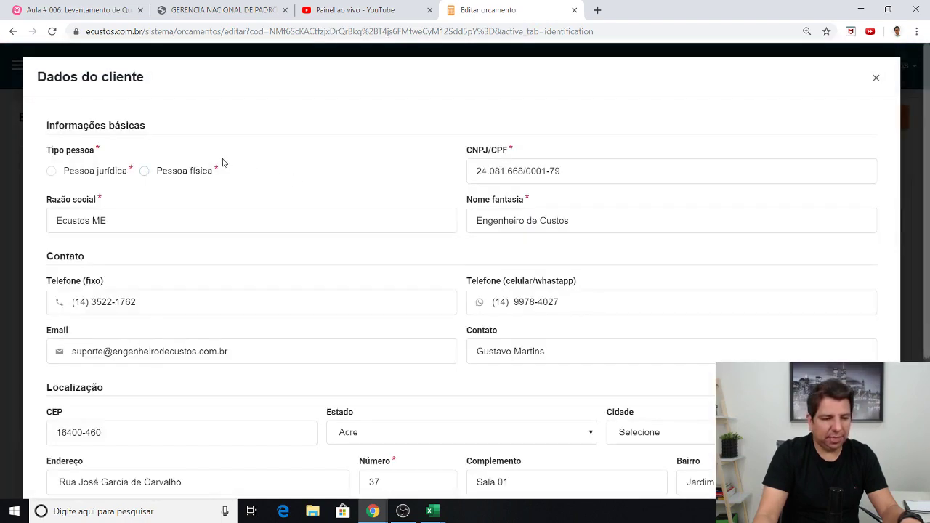
scroll(223, 163, "down", 1)
scroll(168, 160, "down", 2)
scroll(581, 204, "down", 1)
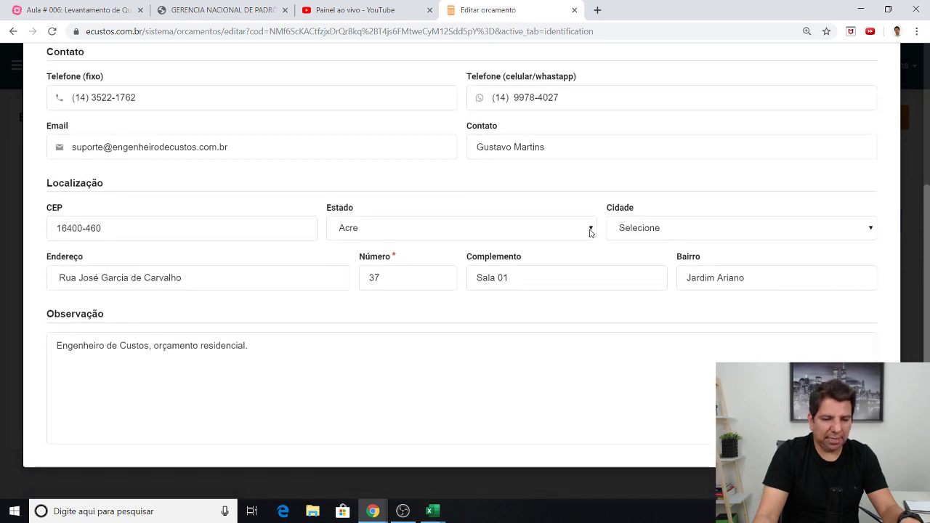
scroll(429, 218, "up", 3)
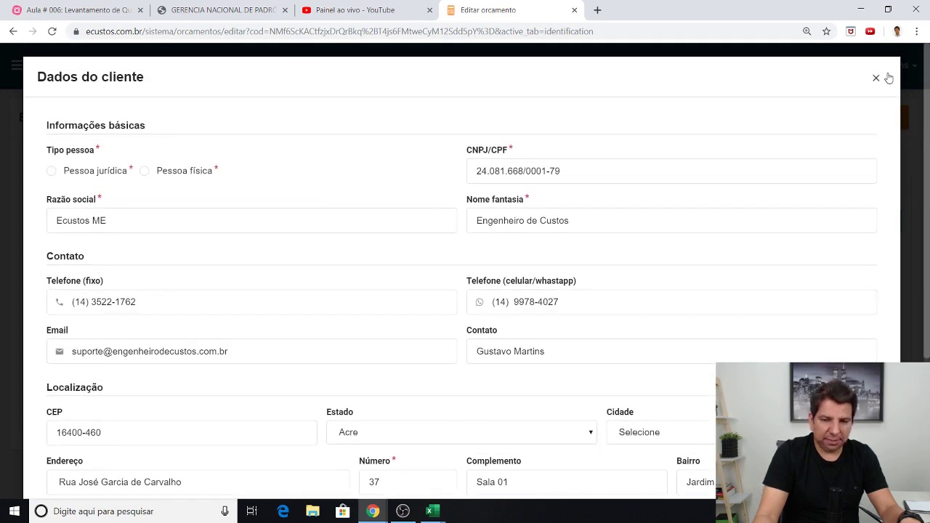
left_click(875, 79)
- On Configuração, keep the Sinapi base, 07/2019 reference month and São Paulo state
left_click(185, 168)
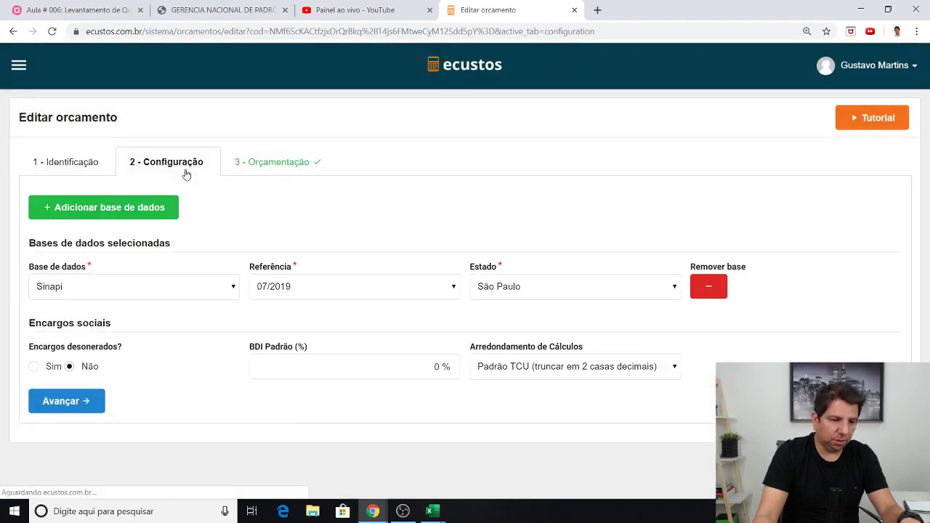
left_click(17, 67)
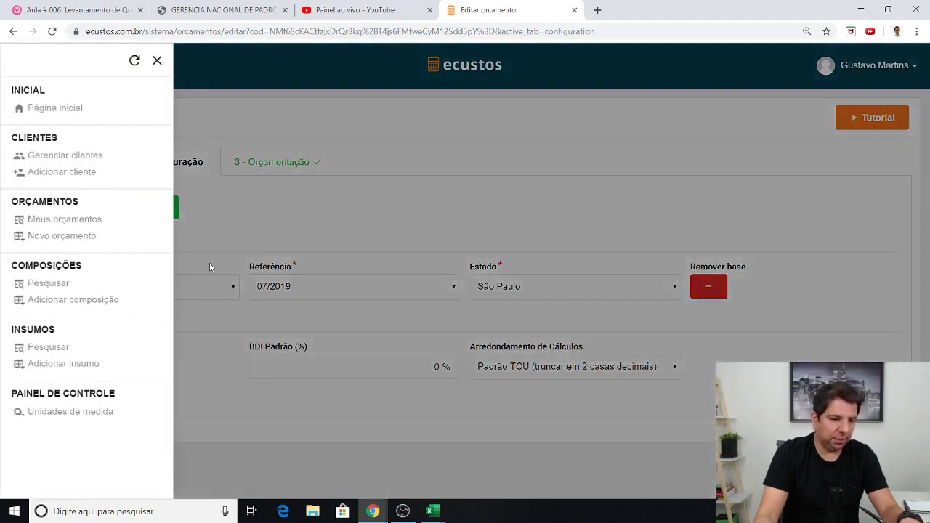
left_click(209, 205)
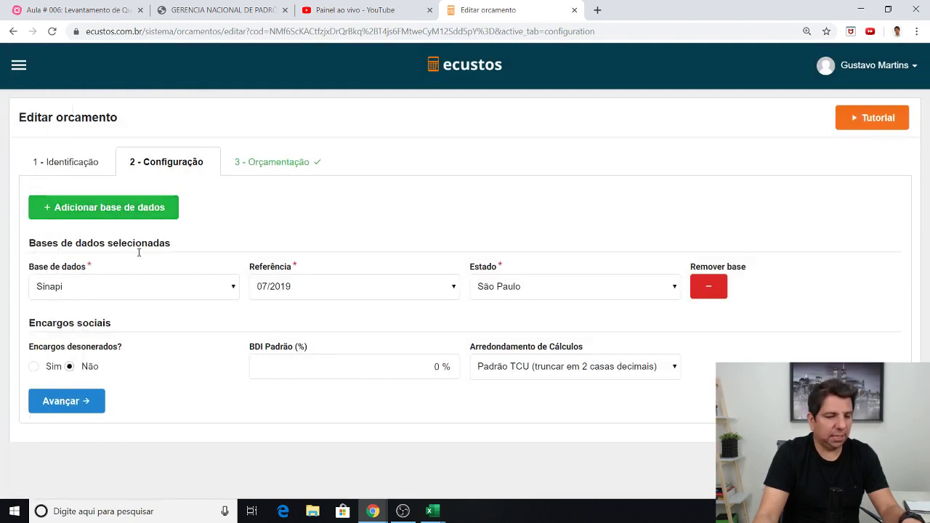
left_click(192, 298)
left_click(231, 285)
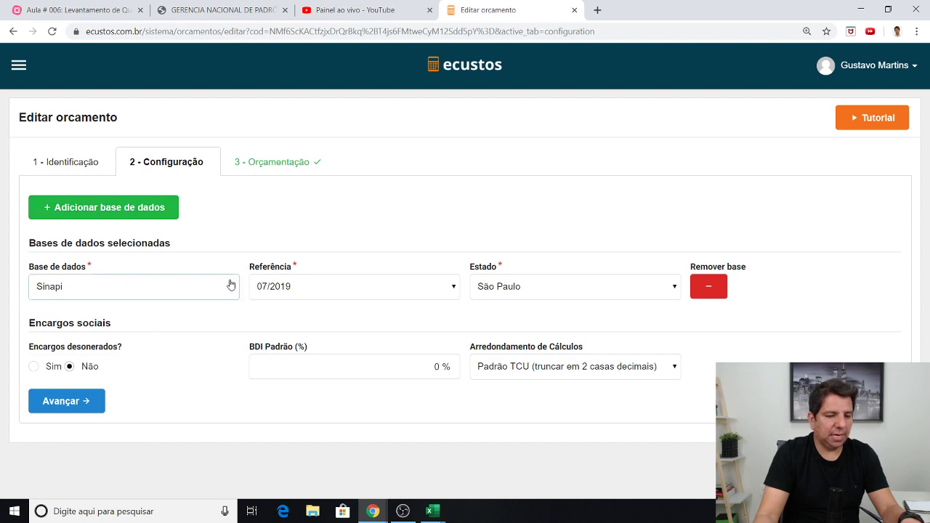
left_click(218, 217)
left_click(391, 297)
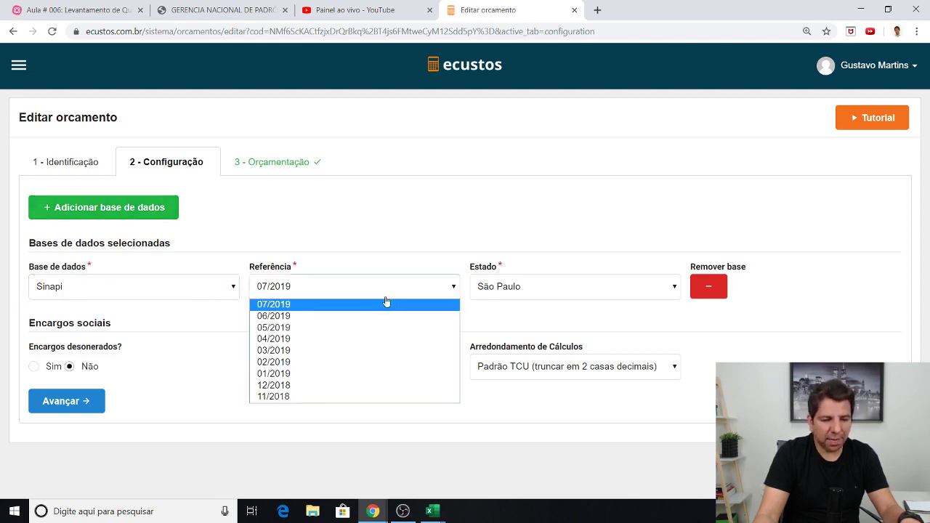
left_click(412, 212)
left_click(558, 292)
left_click(574, 243)
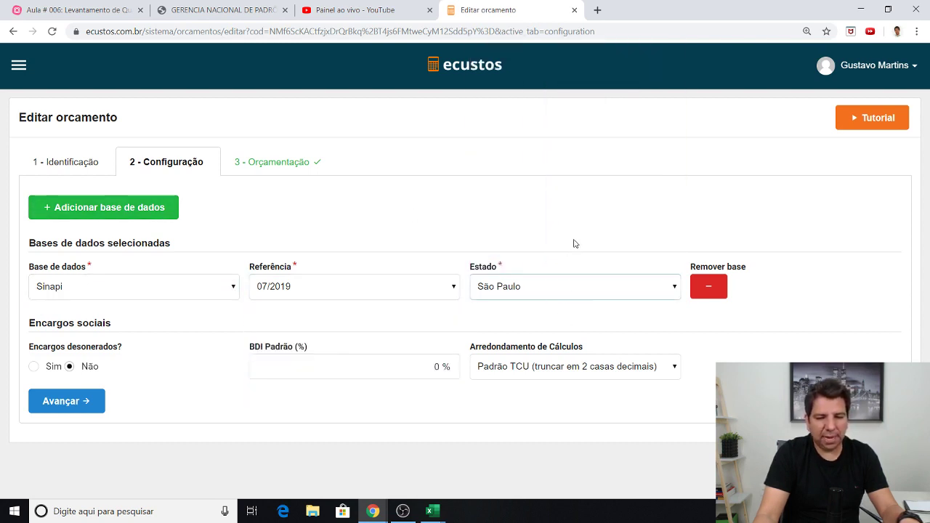
left_click(652, 294)
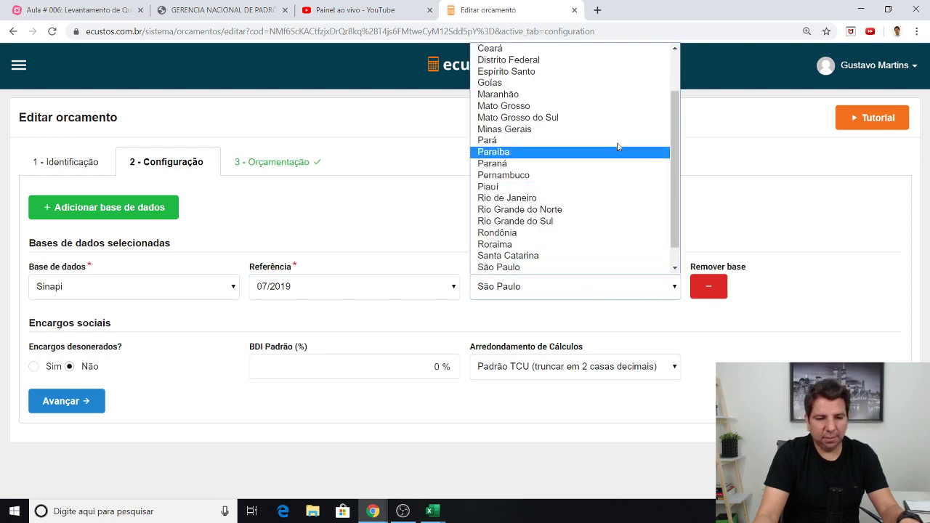
scroll(618, 181, "up", 1)
left_click(754, 264)
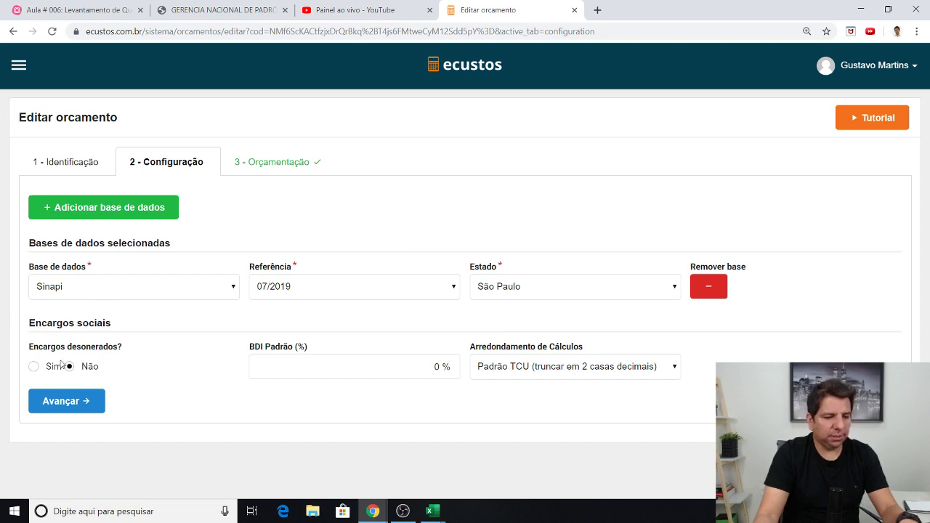
- Set the default BDI to 35% and keep TCU truncation as the rounding rule
left_click(403, 372)
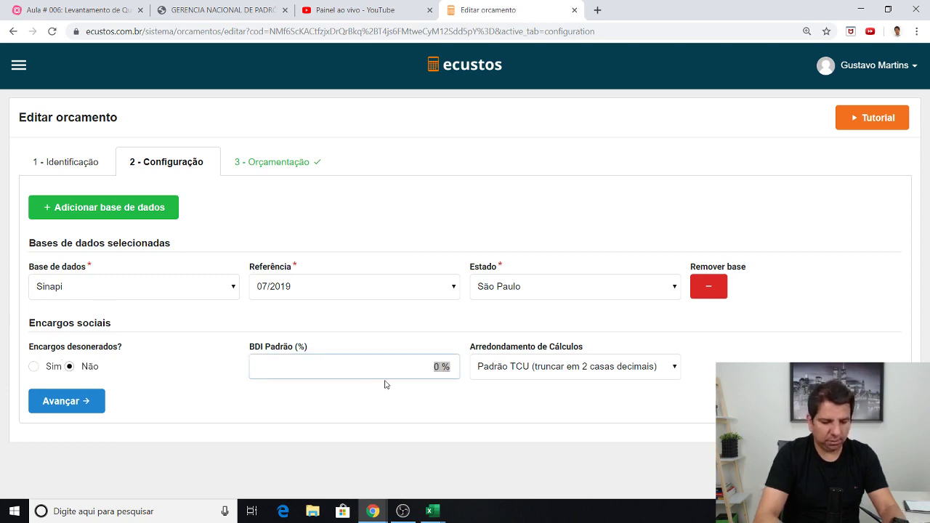
type("35")
left_click(523, 367)
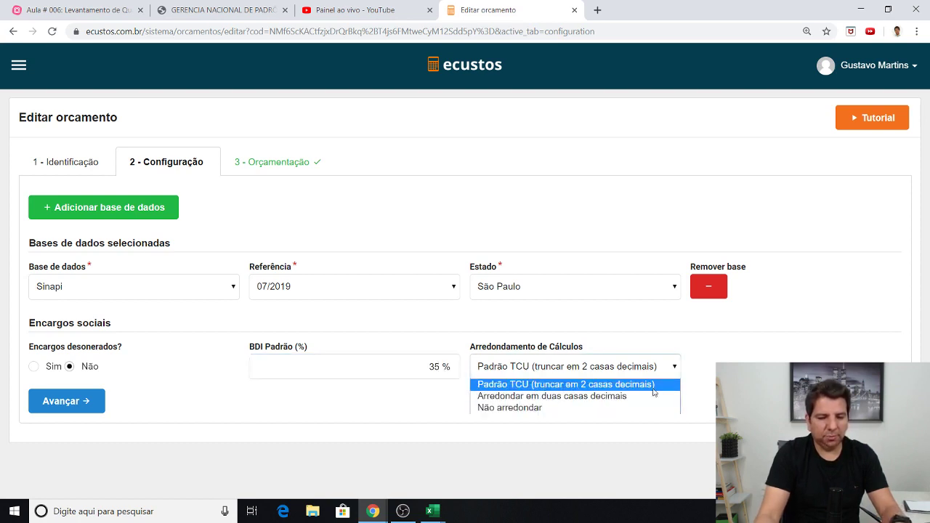
left_click(653, 388)
left_click(279, 163)
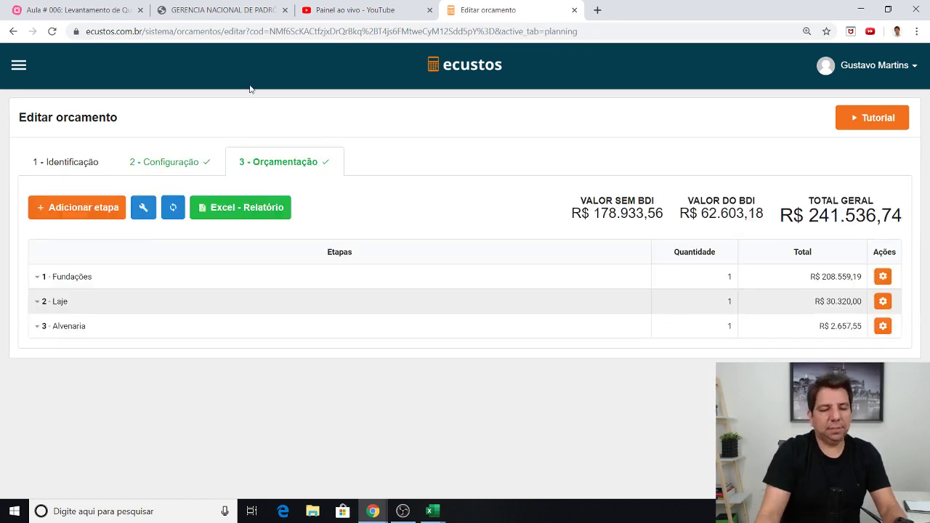
- Open and cancel the new-stage form, then open and close the Fundações actions menu
left_click(97, 216)
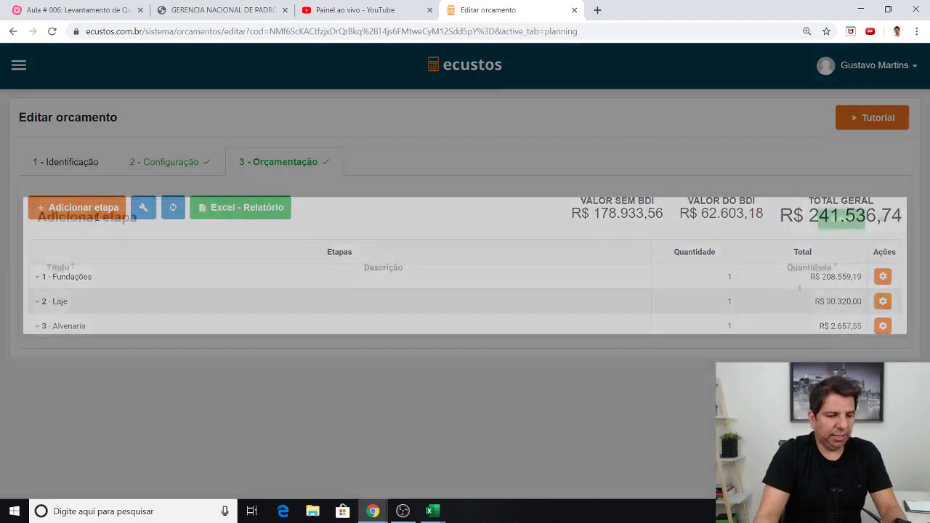
left_click(531, 304)
key("Escape")
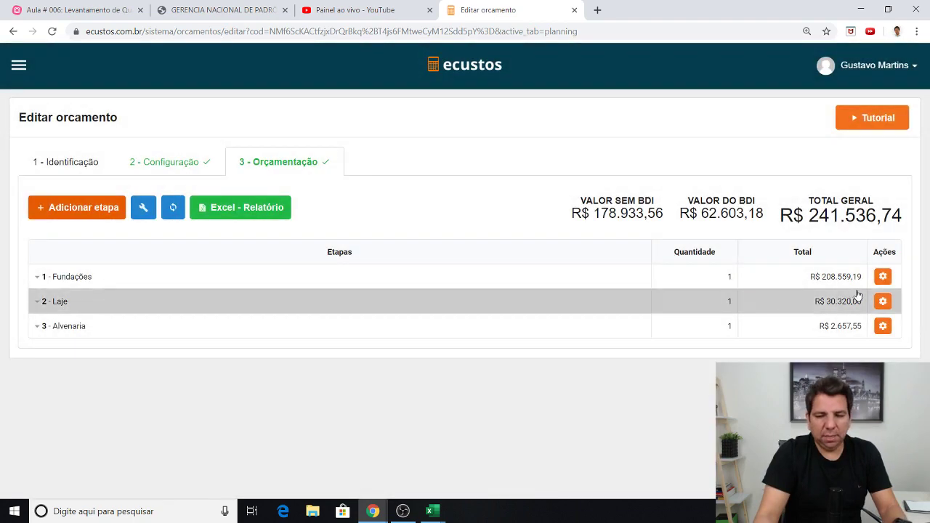
left_click(883, 276)
left_click(285, 405)
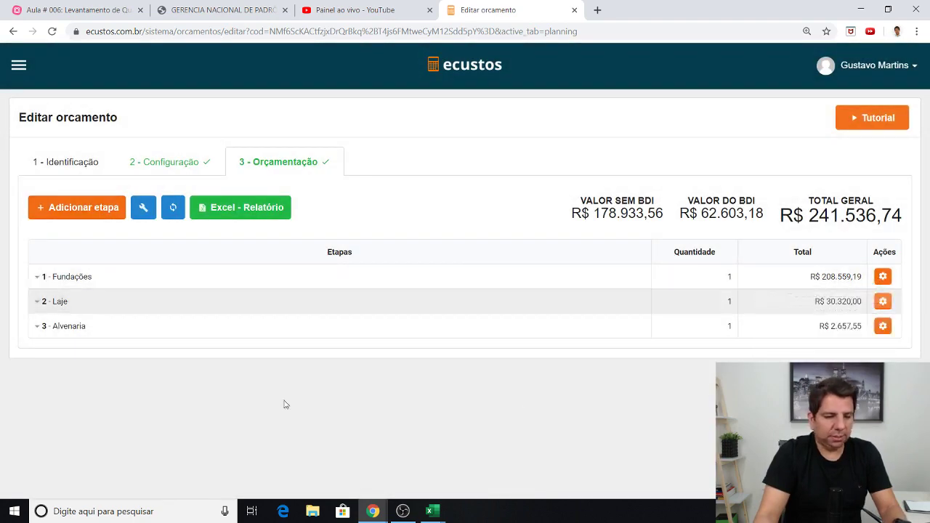
- Expand the Fundações stage and its 1.4 Blocos de fundação items to review compositions
left_click(100, 279)
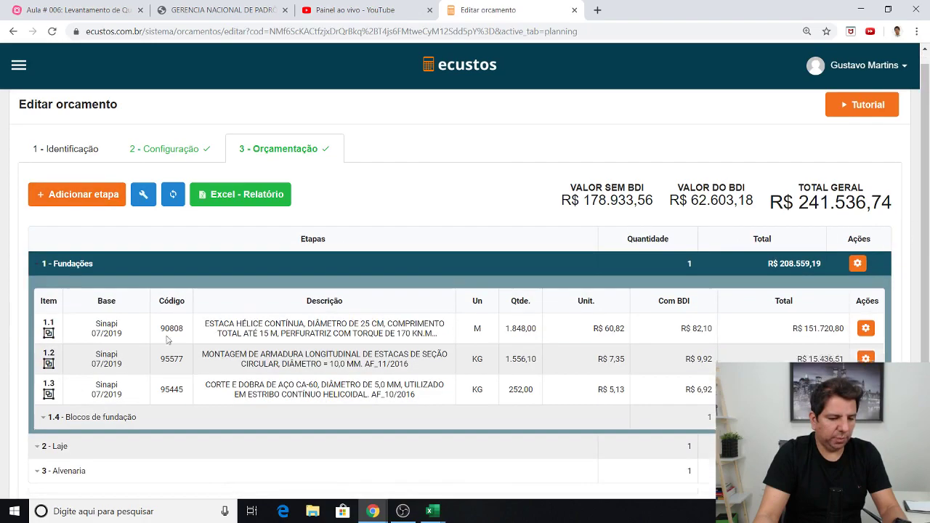
left_click(119, 374)
scroll(317, 350, "down", 4)
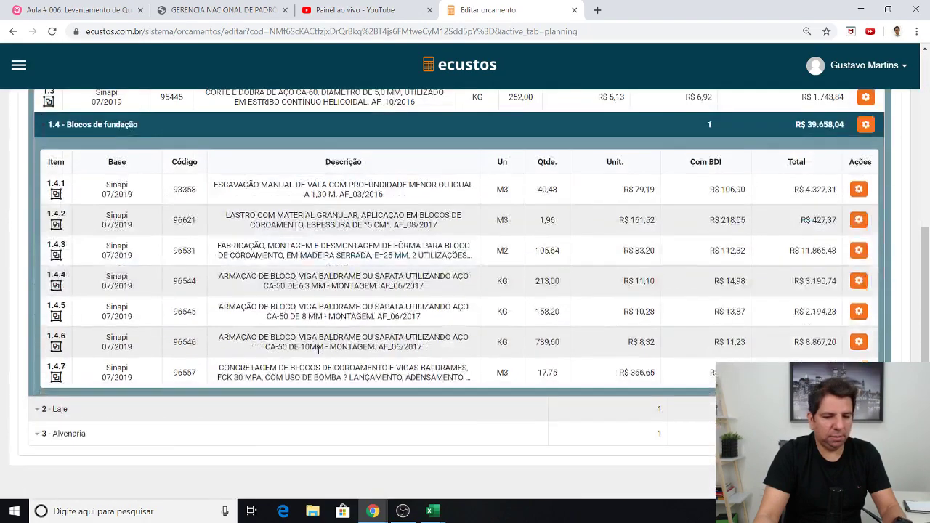
scroll(318, 350, "up", 2)
scroll(318, 349, "up", 3)
left_click(349, 10)
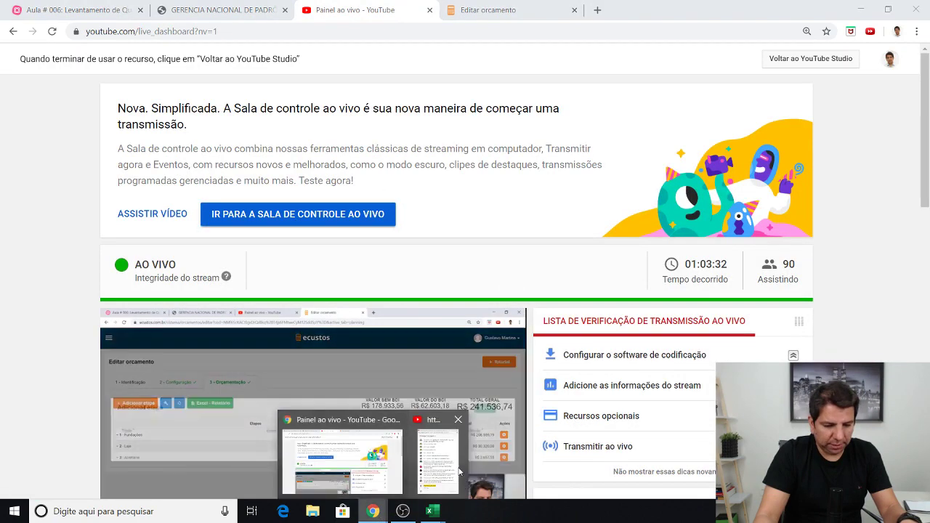
- Bring the live chat forward, glance at the MindMeister map, then return to the chat's questions
left_click(459, 472)
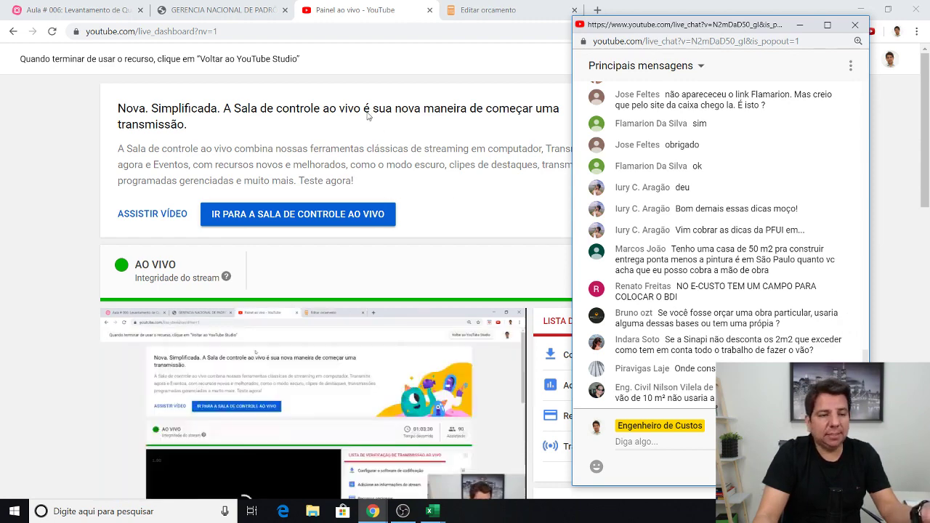
left_click(76, 9)
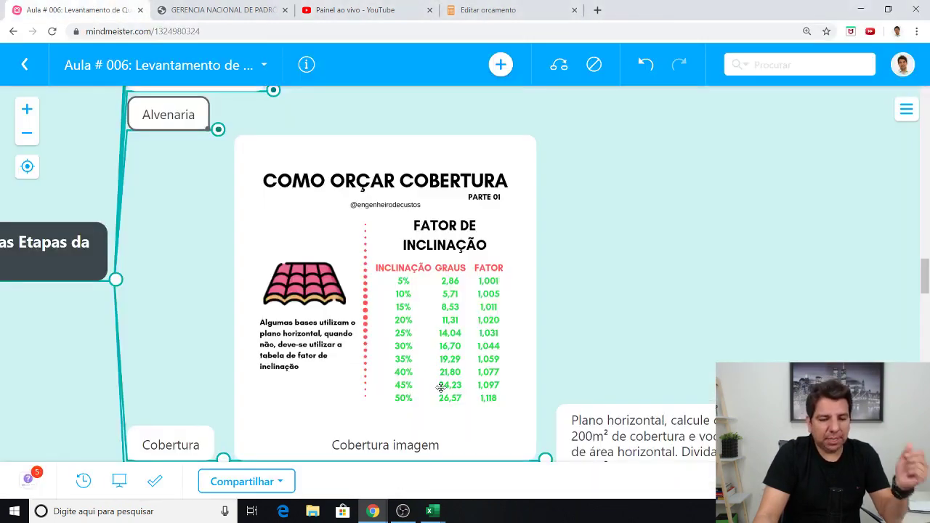
mouse_move(372, 511)
left_click(427, 485)
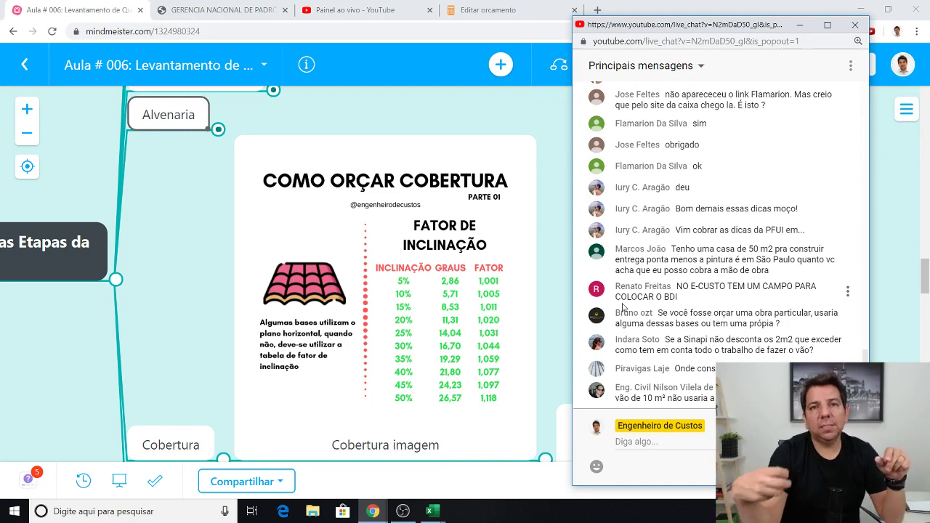
- Review the Curva ABC - Serviços settings (50%, 80%, 100%), close them, and bring the chat forward
left_click(486, 7)
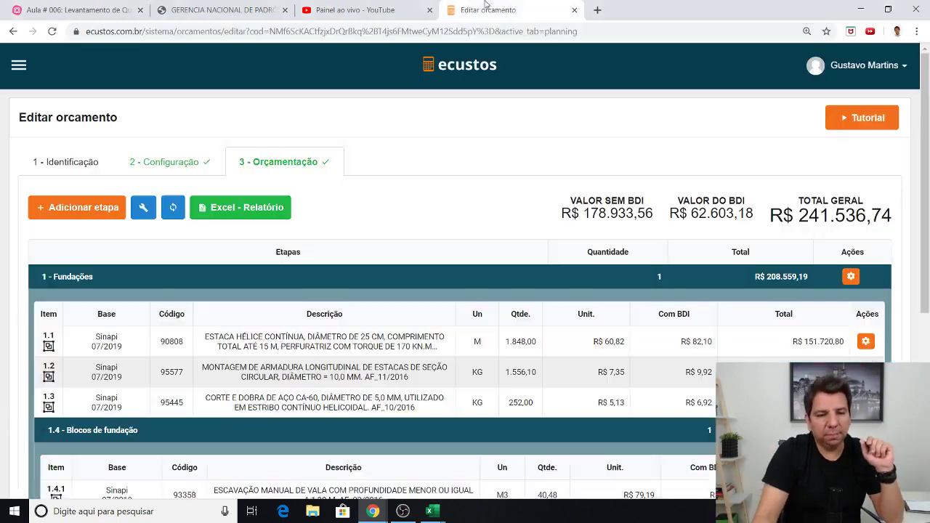
left_click(243, 209)
mouse_move(226, 291)
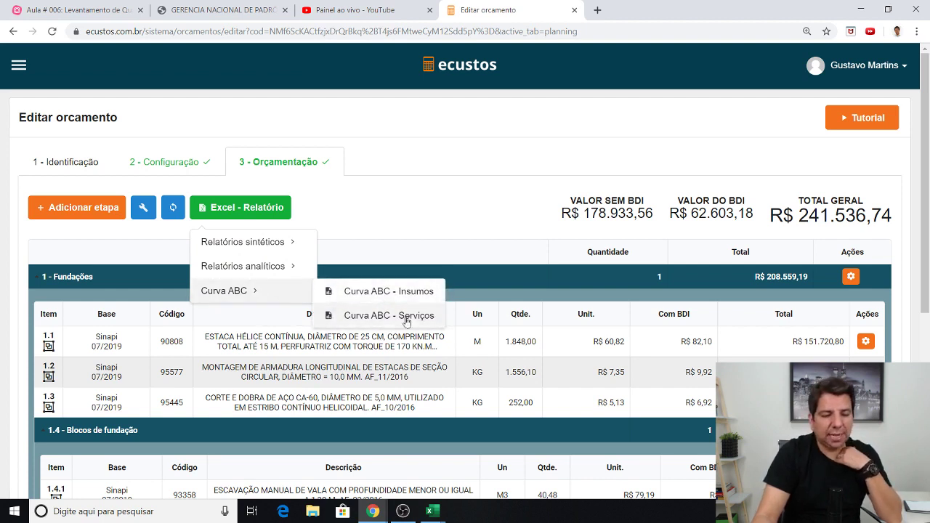
left_click(375, 315)
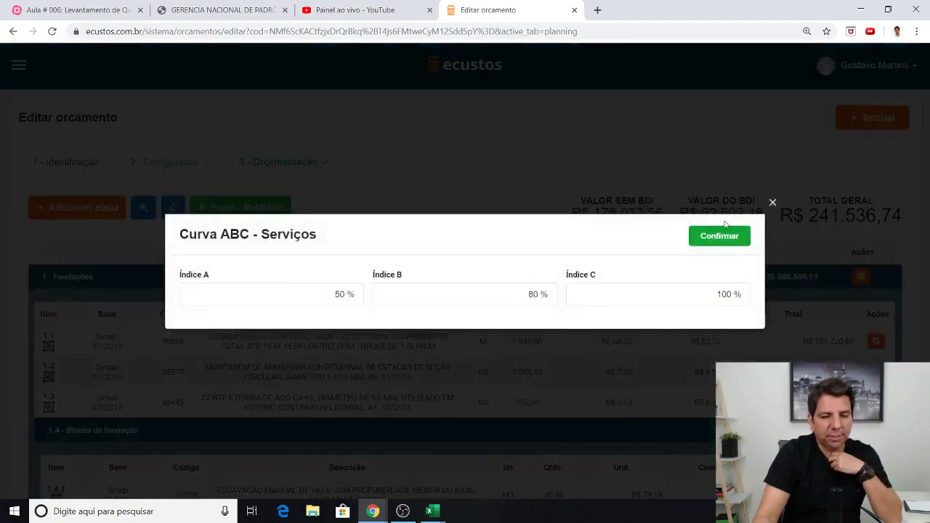
left_click(773, 204)
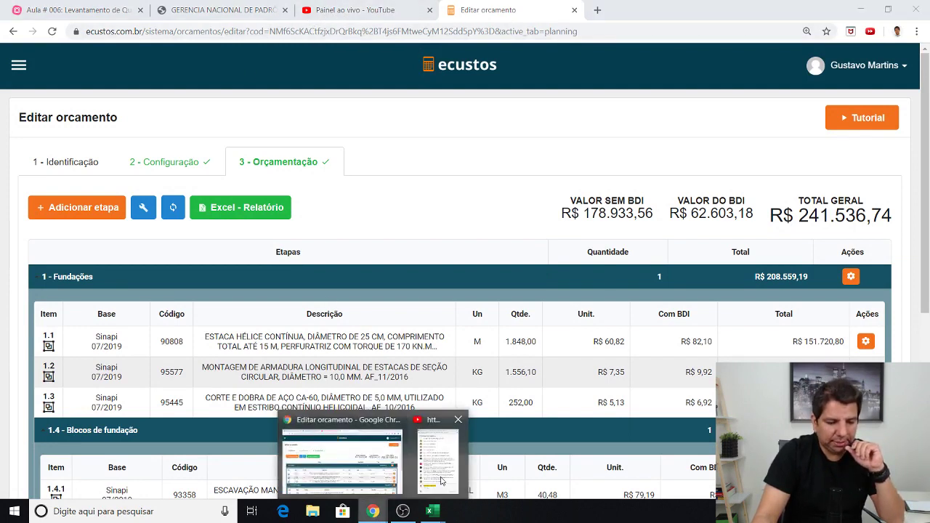
left_click(425, 458)
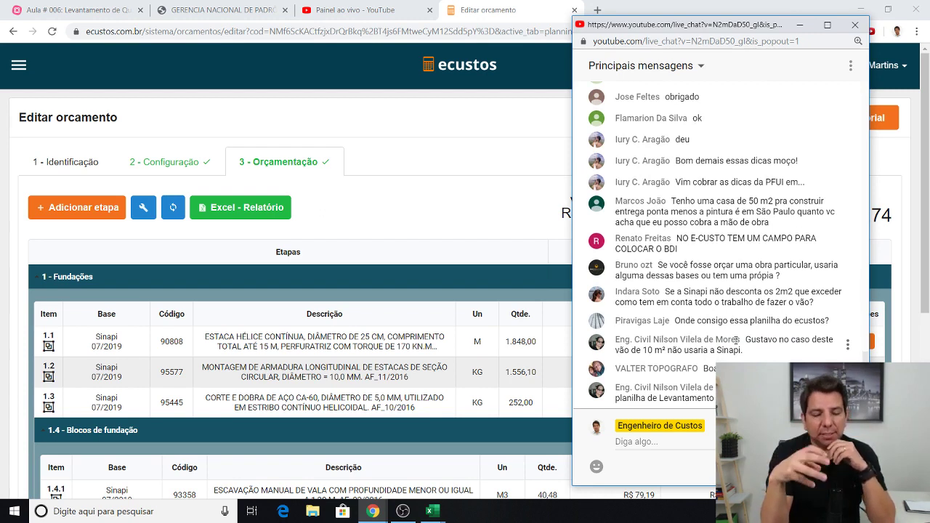
mouse_move(432, 511)
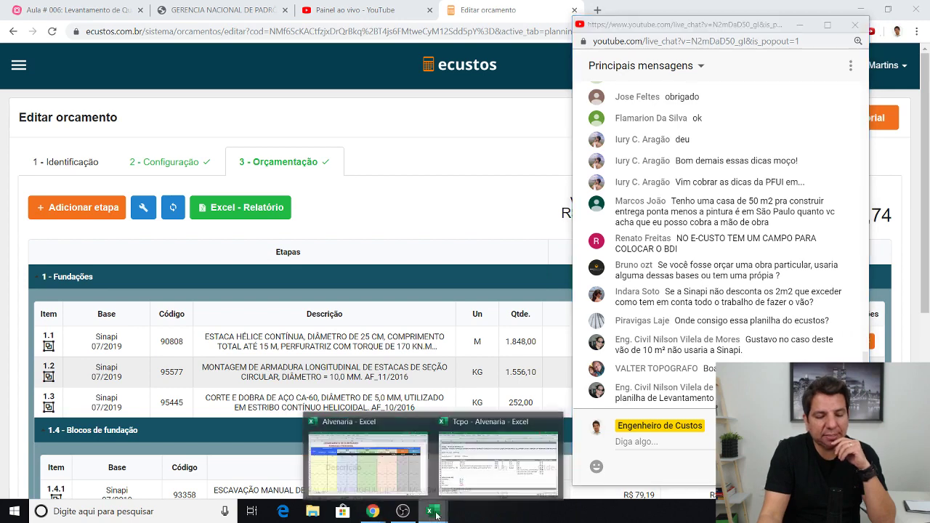
- Check the quantity in cell C7 of the Alvenaria workbook, then minimize Excel
left_click(367, 451)
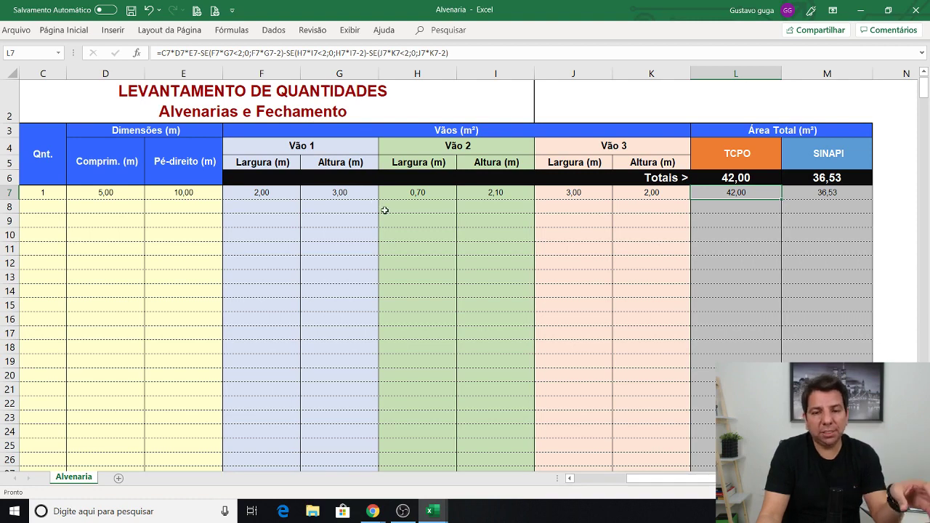
mouse_move(372, 511)
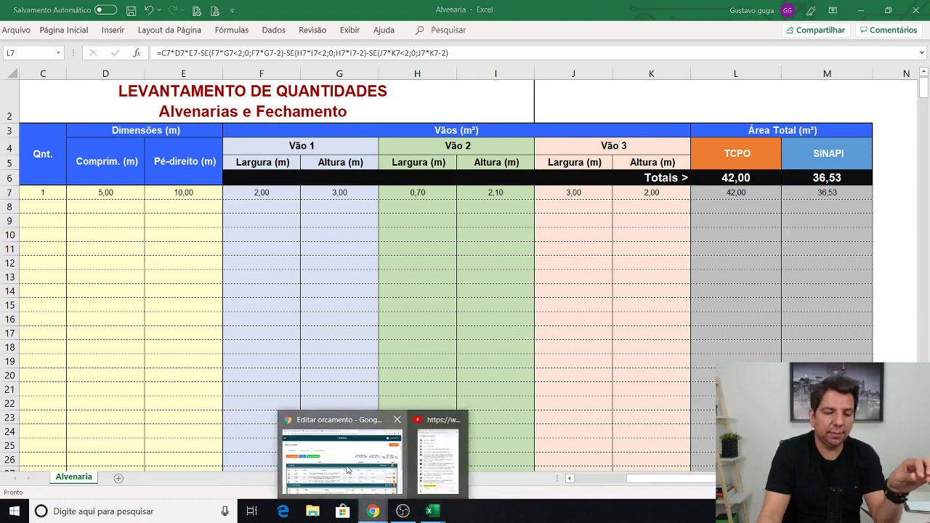
left_click(341, 454)
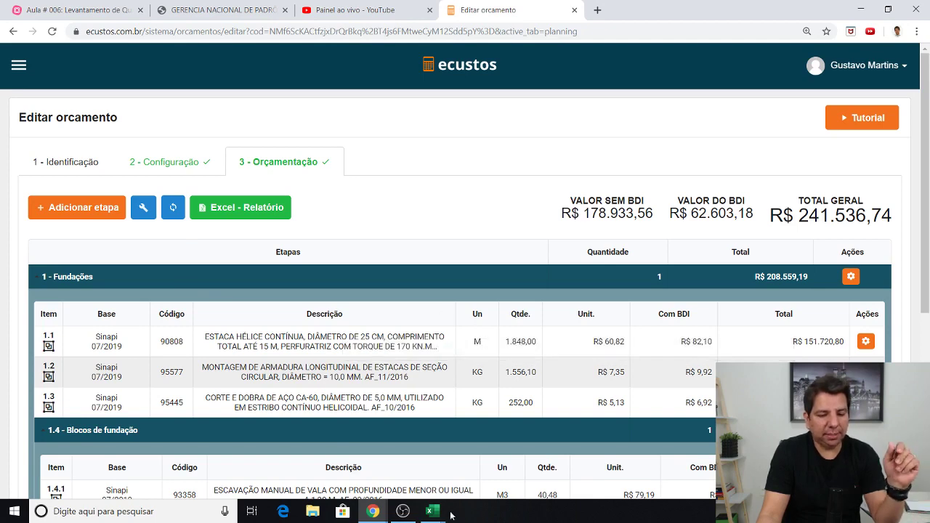
mouse_move(432, 511)
left_click(371, 465)
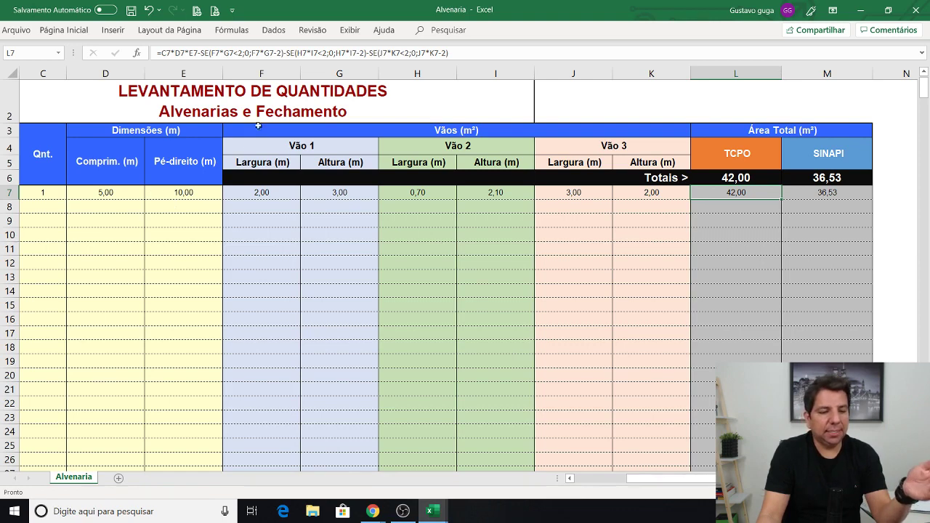
left_click(60, 189)
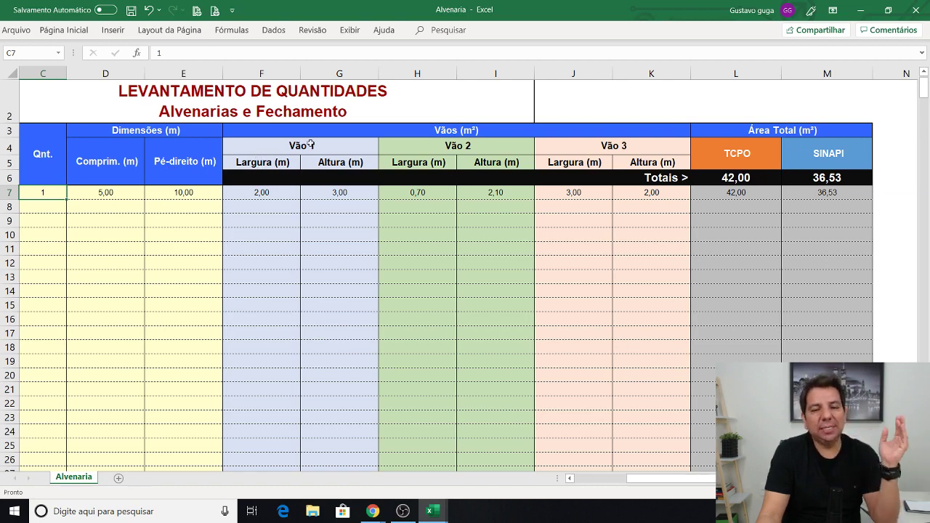
left_click(858, 9)
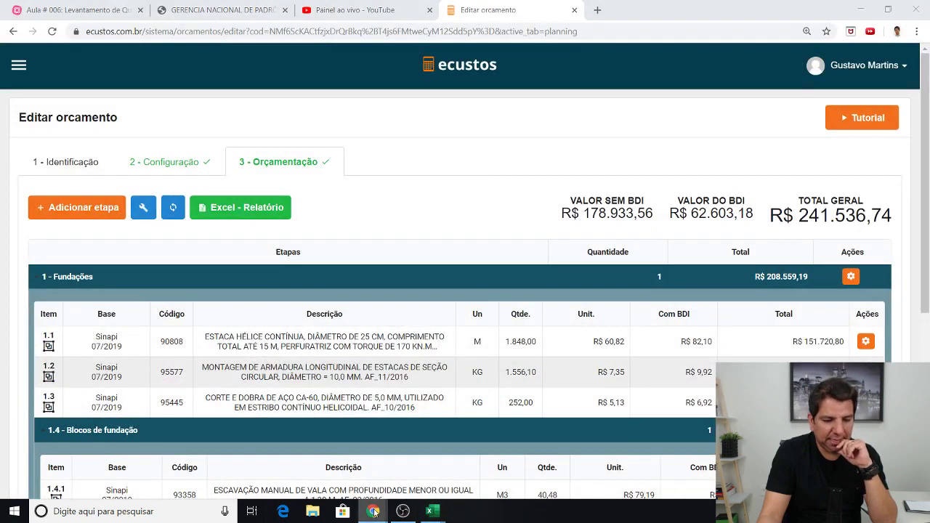
- Bring the YouTube live chat popout in front of the eCustos budgeting step
mouse_move(372, 511)
left_click(429, 453)
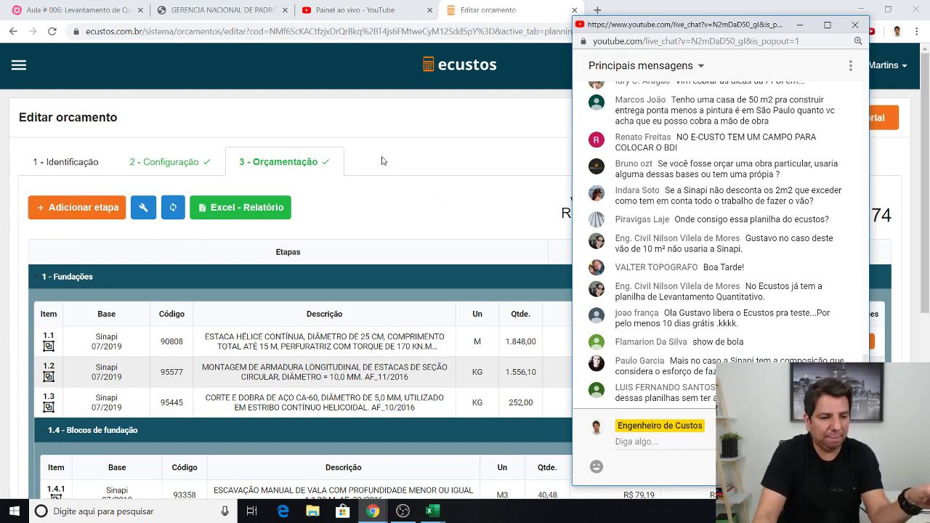
- Reopen the 'Aula: 3 passos orçar fundações' budget for editing from Meus orçamentos
left_click(18, 67)
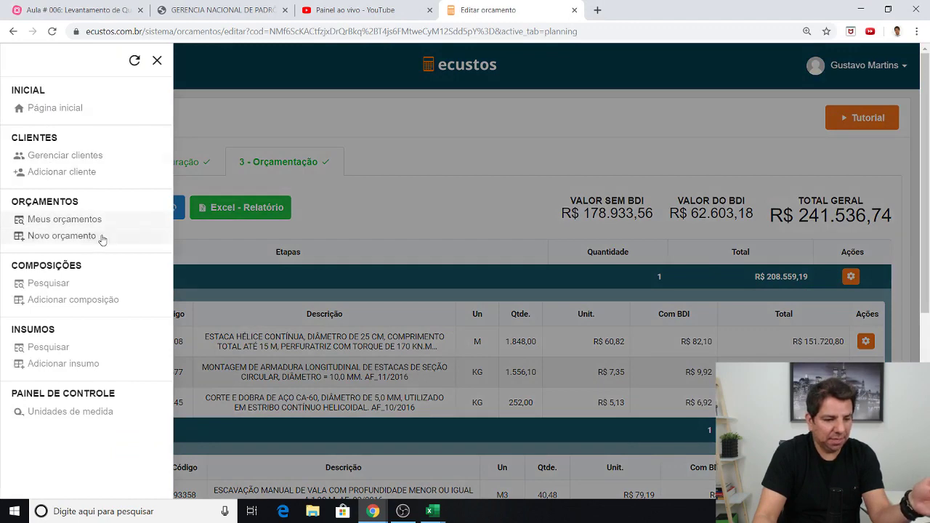
left_click(94, 226)
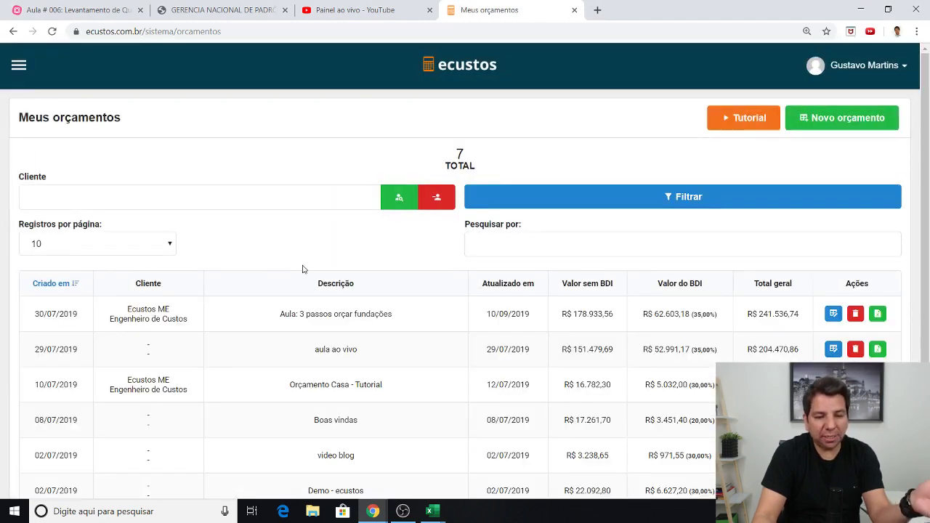
scroll(282, 274, "down", 2)
left_click(833, 198)
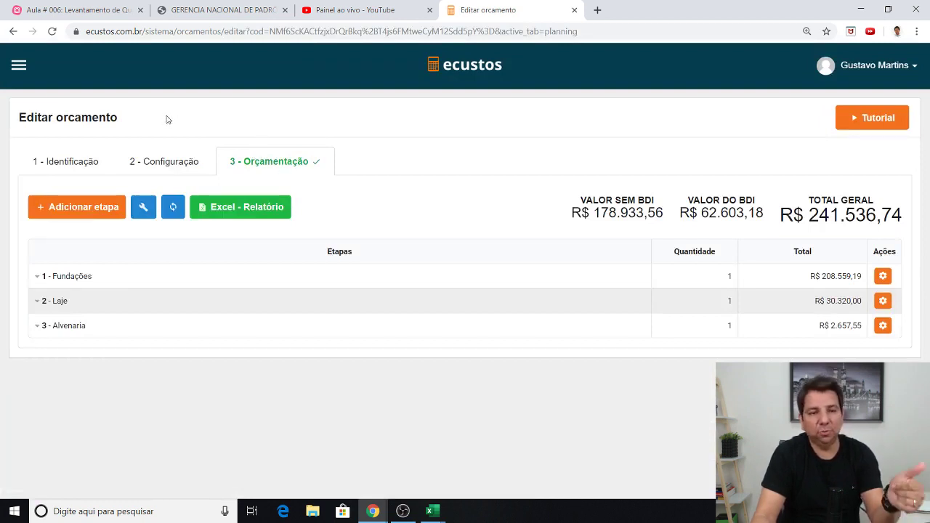
- Expand the 1 - Fundações stage and its 1.4 - Blocos de fundação group in the budget
left_click(109, 273)
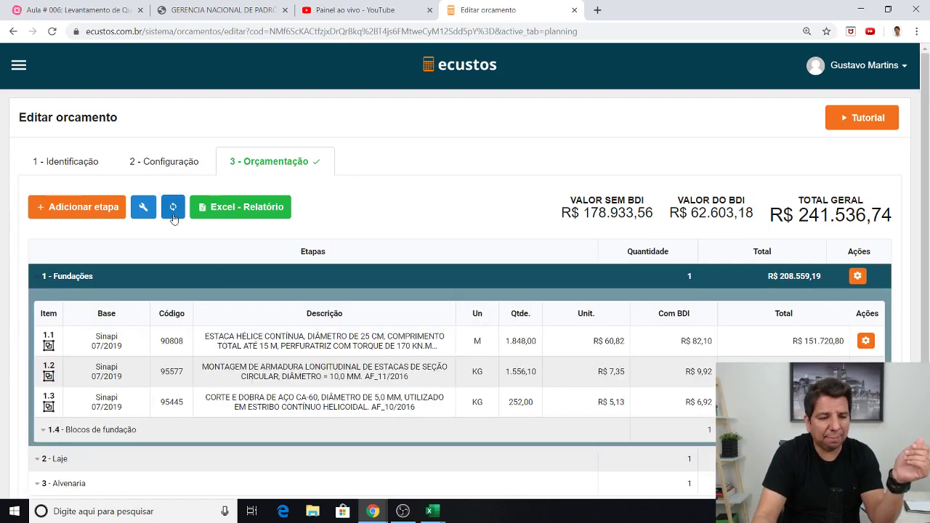
scroll(210, 367, "down", 1)
left_click(210, 368)
scroll(284, 315, "down", 1)
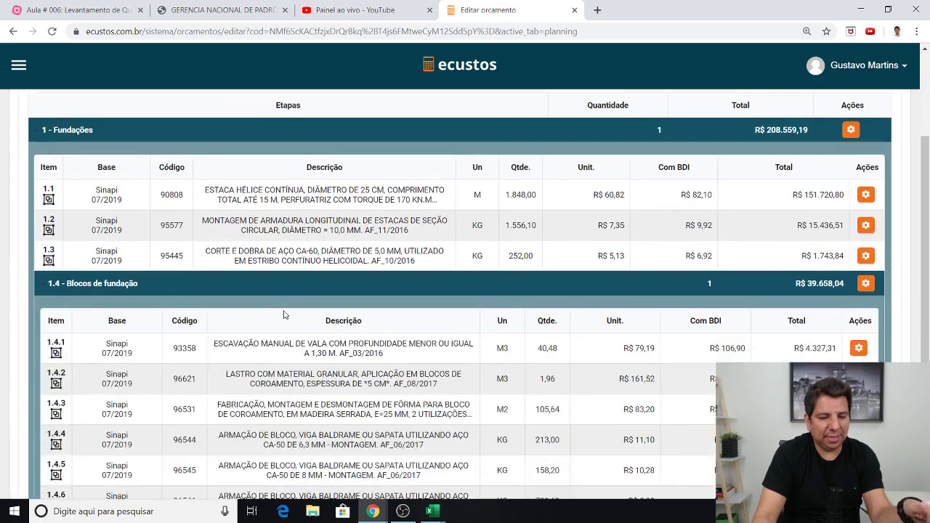
scroll(284, 315, "down", 2)
scroll(235, 428, "down", 1)
scroll(285, 305, "up", 3)
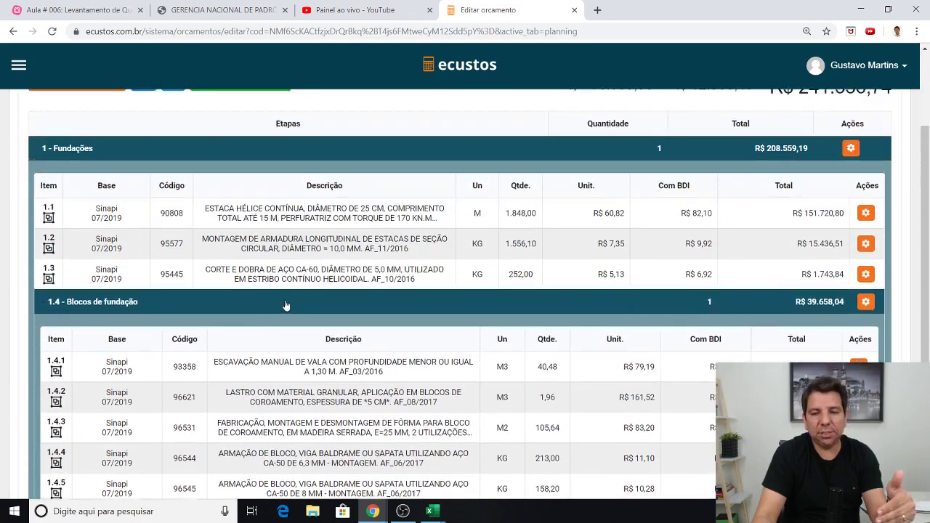
scroll(286, 305, "up", 2)
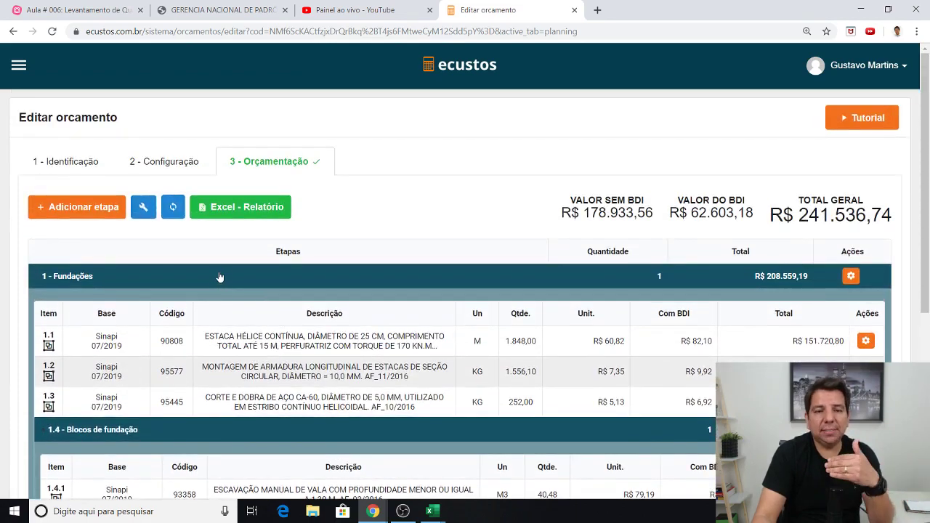
- Scroll through items 1.4.1–1.4.7 and bring the YouTube live chat back up
scroll(211, 275, "down", 2)
scroll(225, 284, "down", 2)
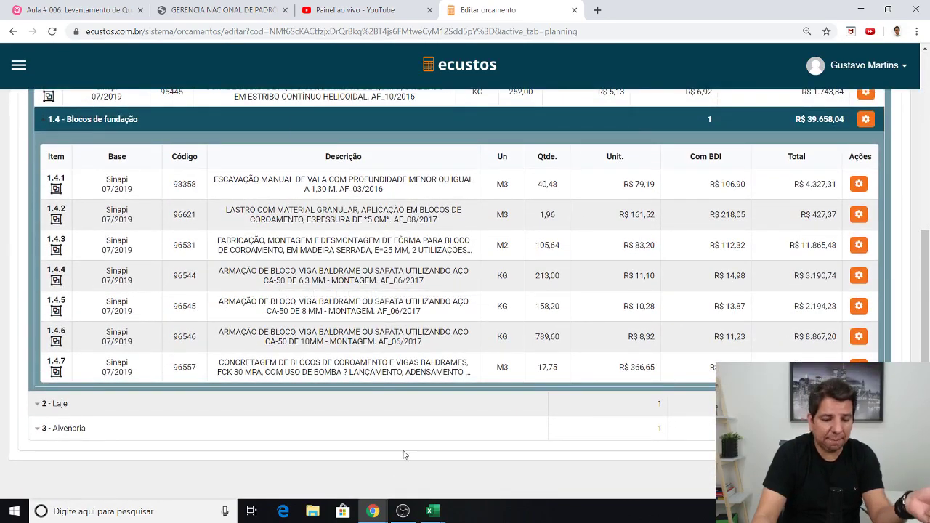
mouse_move(372, 512)
left_click(437, 450)
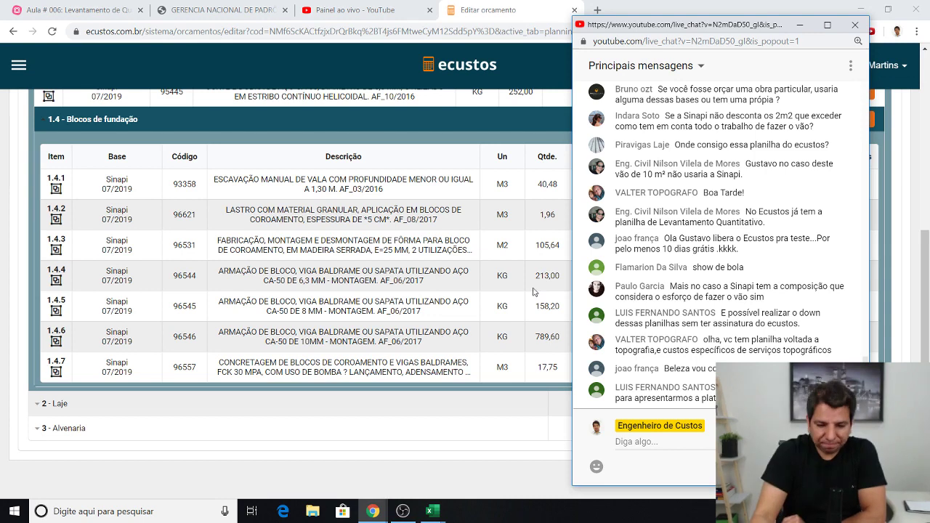
- Hide the live chat and switch to the lesson's MindMeister mind map, panning it into place
left_click(798, 26)
left_click(80, 10)
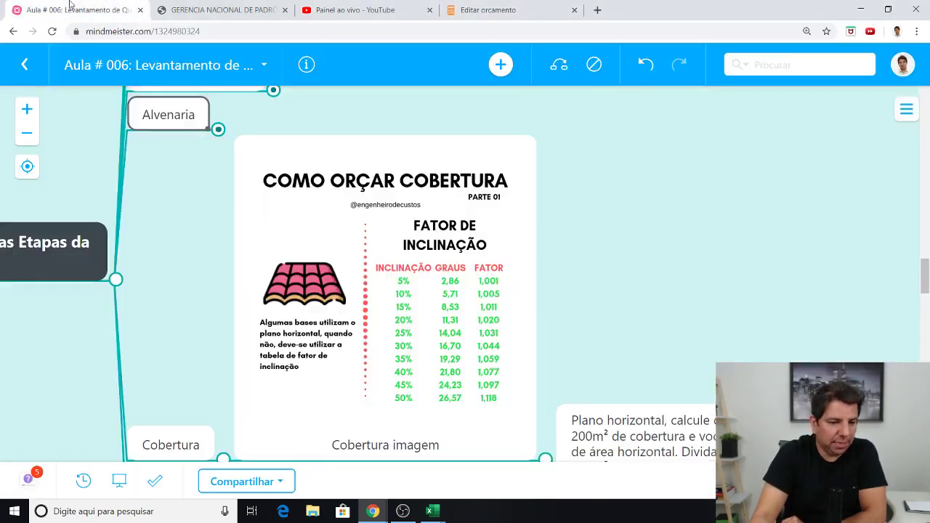
left_click_drag(636, 281, 709, 228)
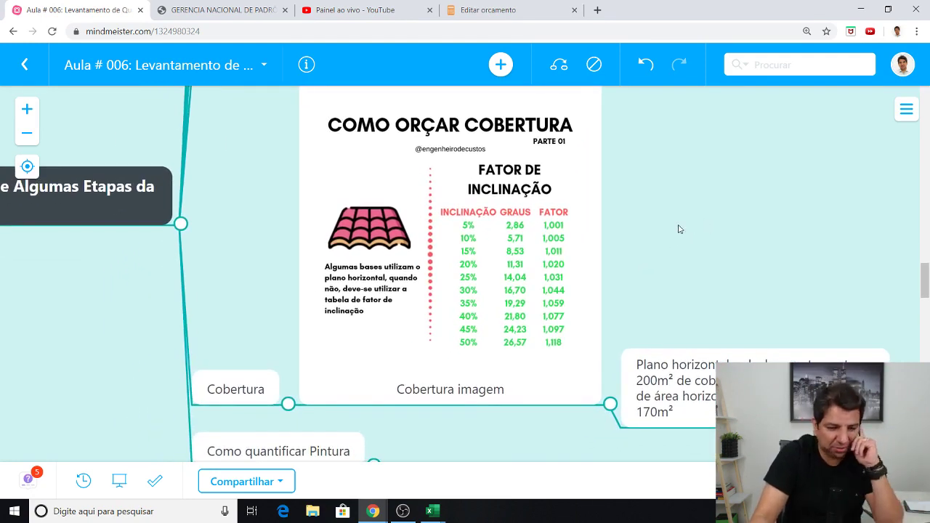
left_click_drag(677, 228, 724, 237)
- Go fullscreen, centre the Cobertura branch and enlarge the Como orçar cobertura image
key("F11")
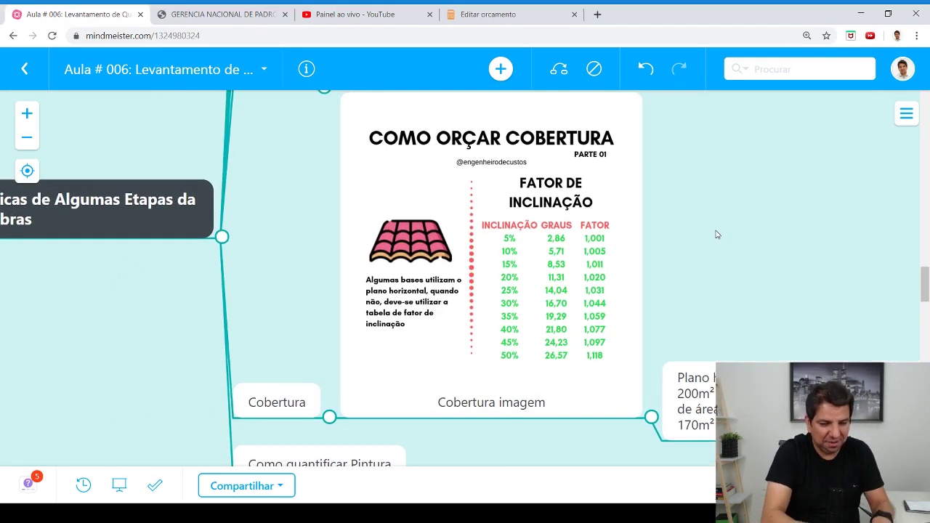
left_click_drag(763, 202, 723, 253)
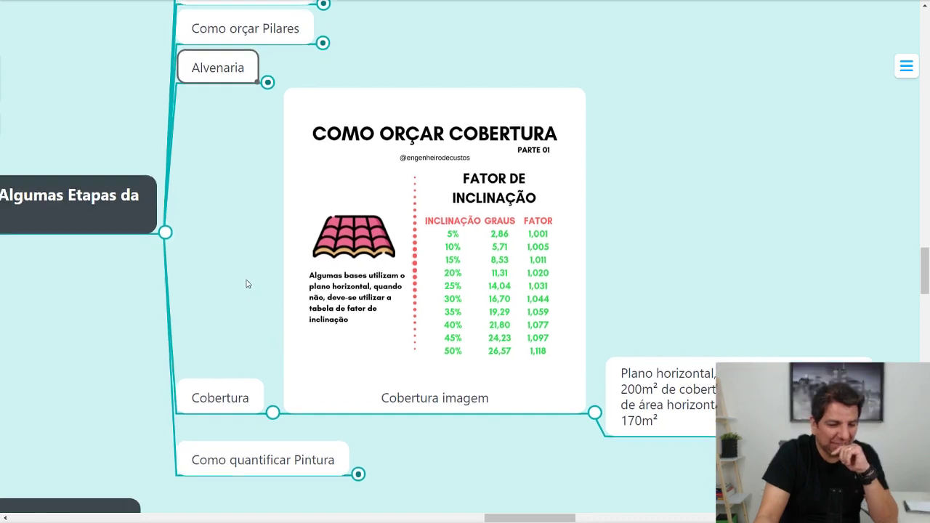
scroll(245, 283, "down", 1)
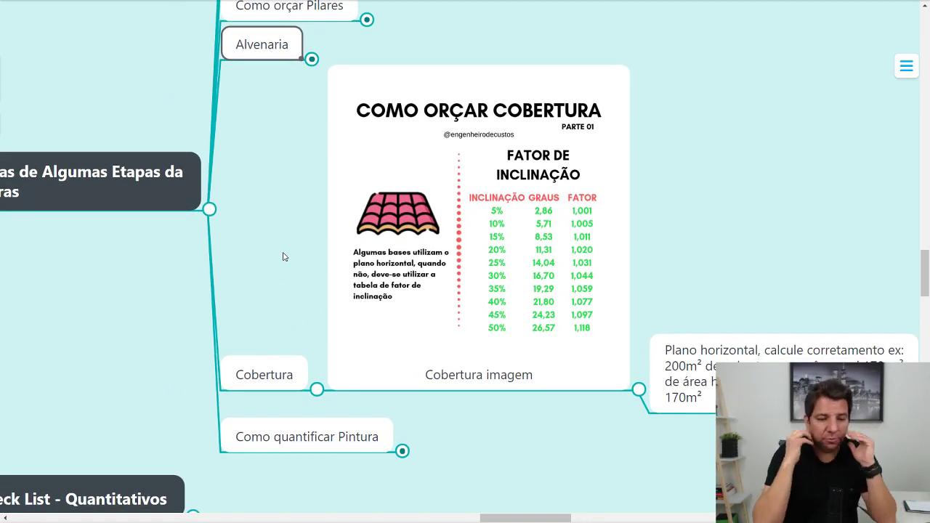
left_click(417, 257)
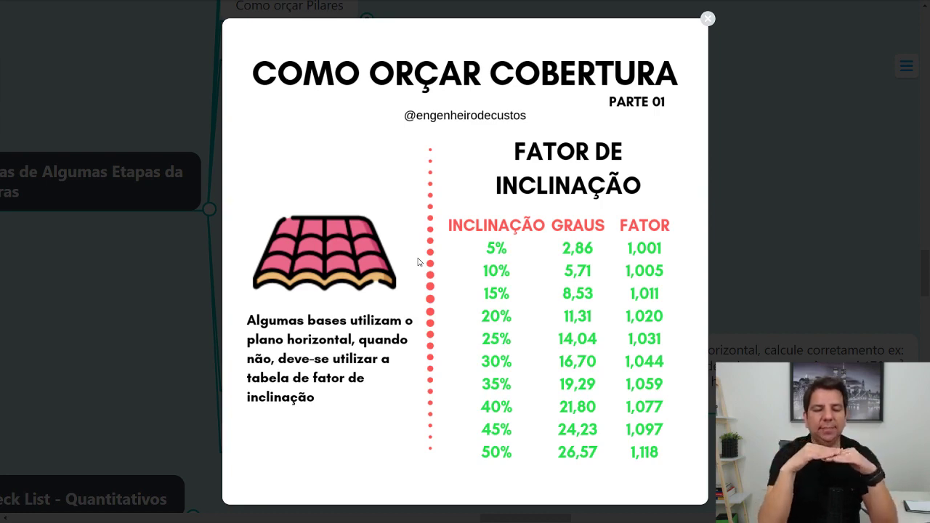
- Review the roof slope-factor table, reopening and closing the enlarged Cobertura image several times
left_click(709, 42)
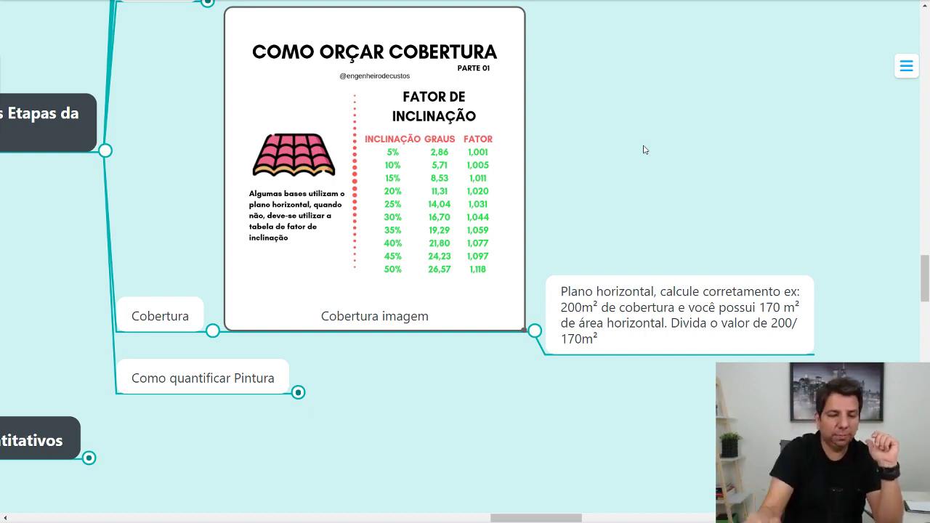
left_click(353, 226)
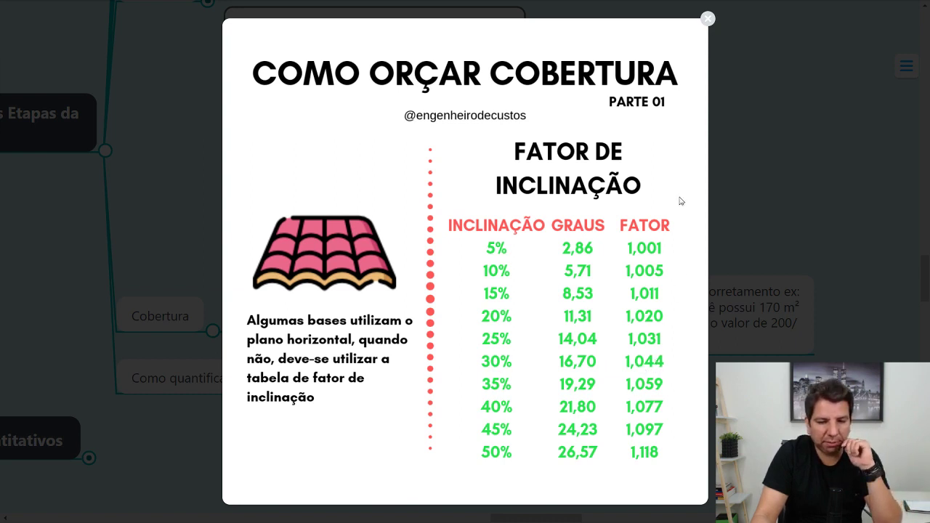
left_click(710, 46)
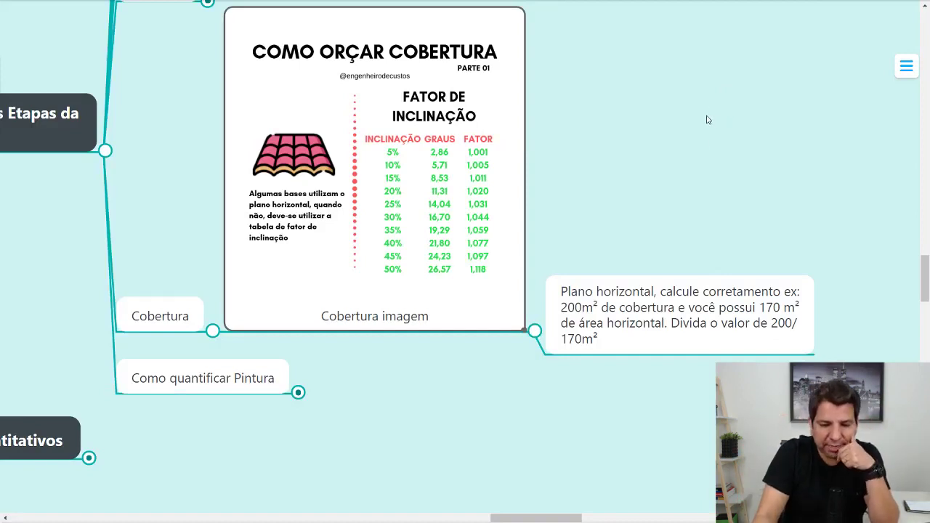
left_click_drag(640, 138, 772, 149)
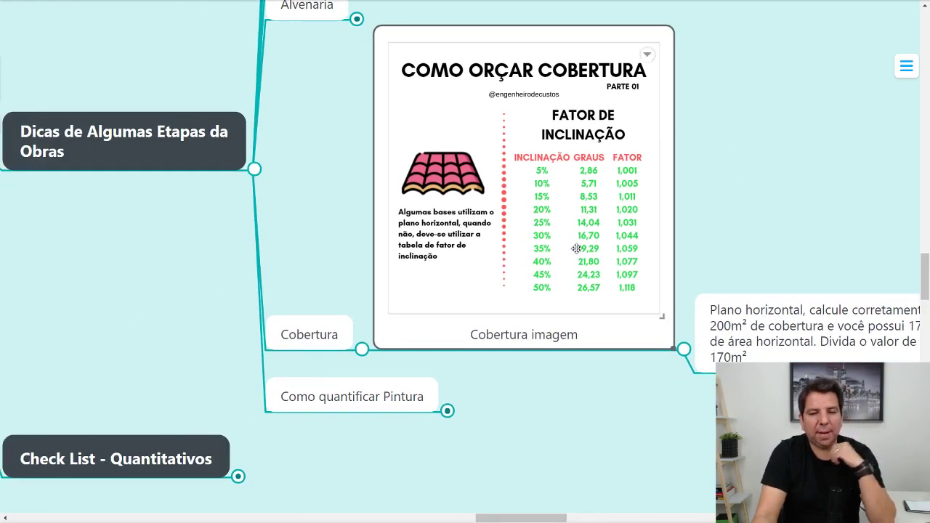
mouse_move(374, 167)
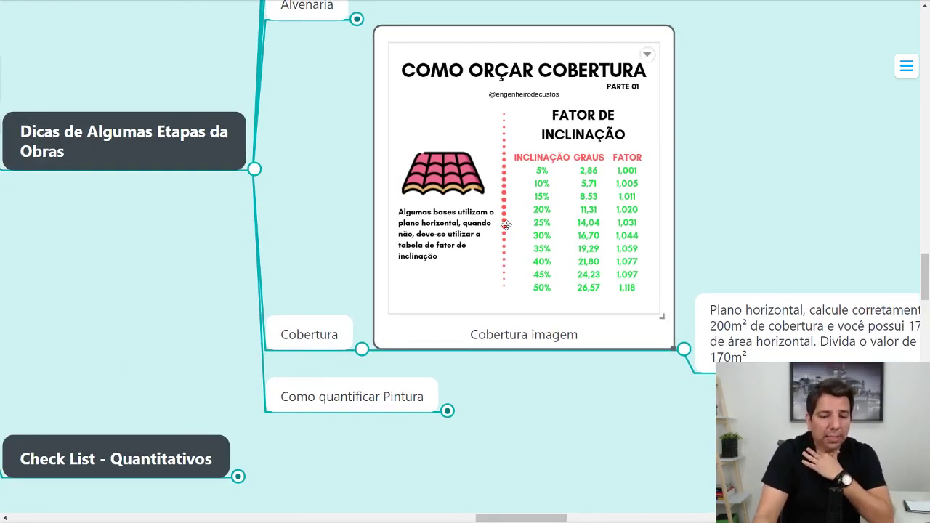
left_click(502, 222)
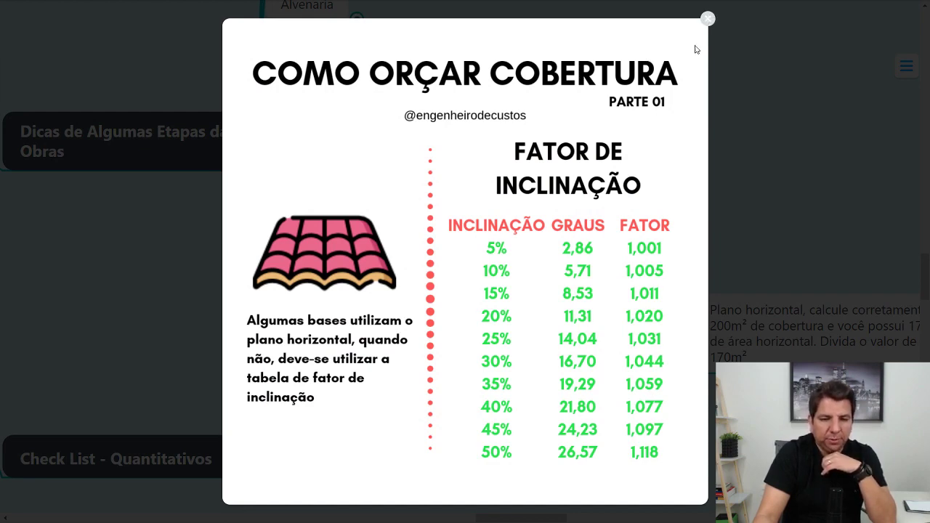
left_click(708, 20)
- Pan the mind map to bring the Dicas de Algumas Etapas da Obras branch into view
mouse_move(617, 424)
left_mouse_down()
mouse_move(580, 371)
mouse_move(582, 357)
left_mouse_up()
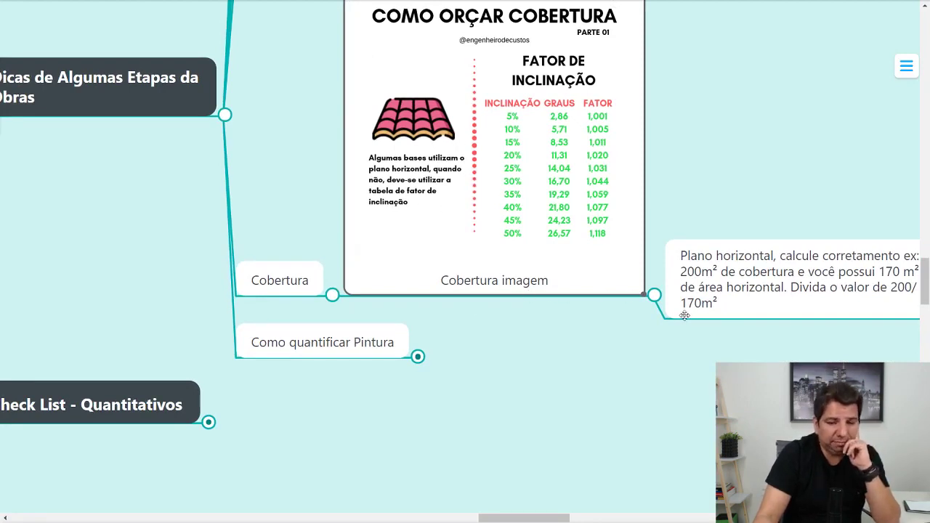
left_click_drag(563, 357, 421, 324)
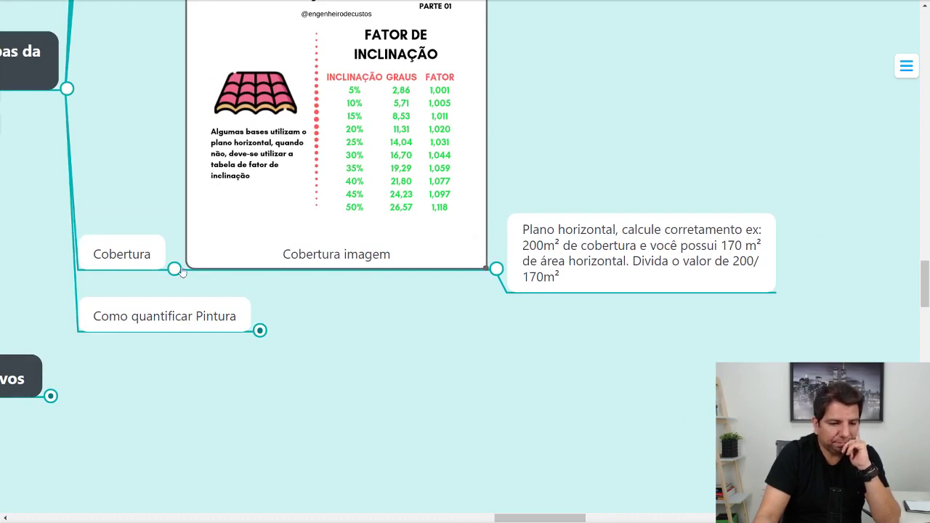
scroll(185, 273, "down", 4)
left_click_drag(337, 195, 390, 356)
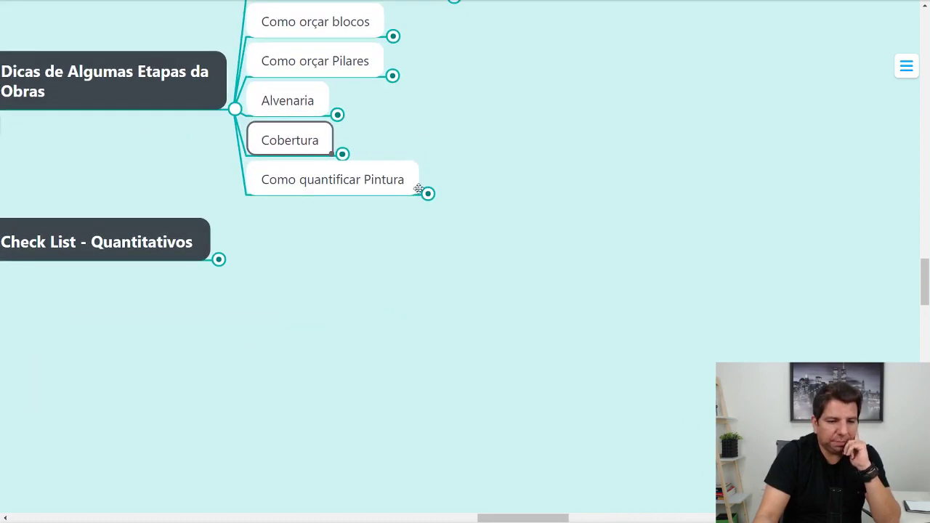
- Expand Como quantificar Pintura and enlarge its Índices para pintura de esquadrias image
left_click(428, 194)
left_click_drag(392, 287, 187, 208)
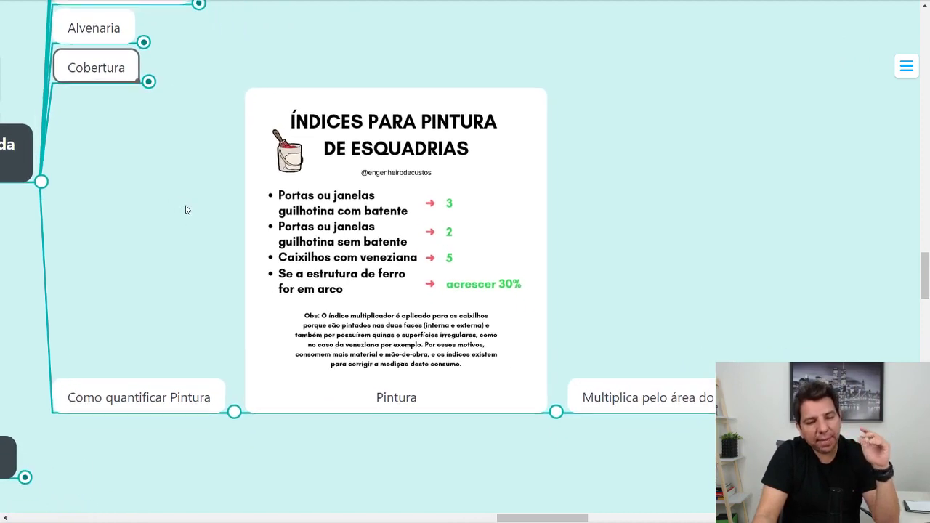
left_click(393, 283)
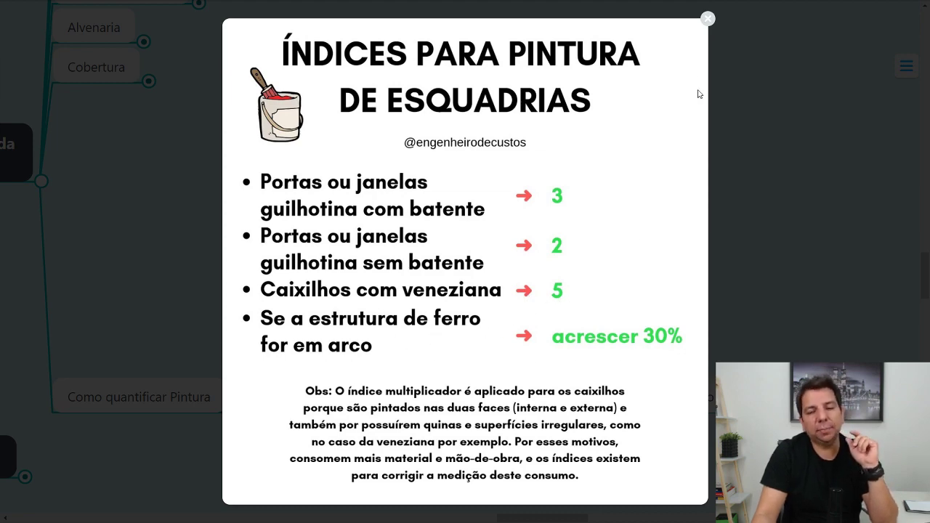
- Close the enlarged image, select the Multiplica pelo área do vão luz node and recenter the Pintura image
left_click(708, 19)
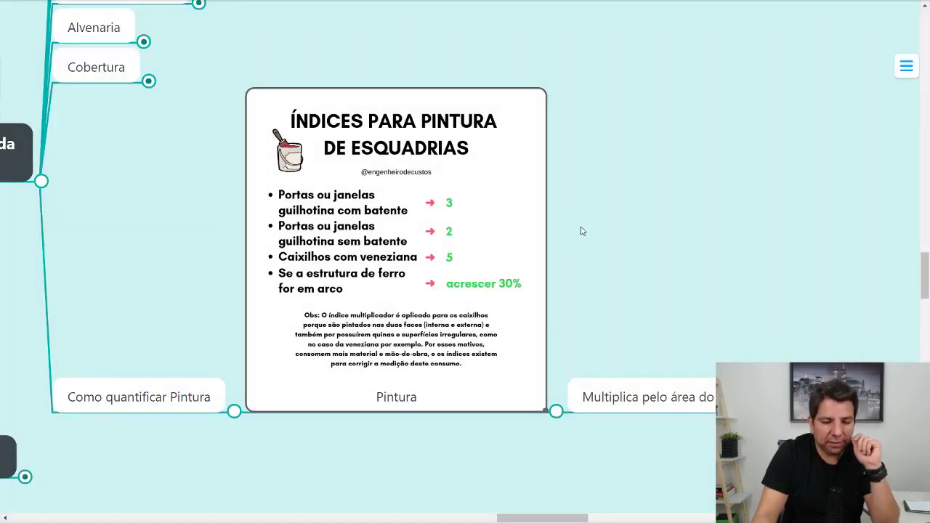
scroll(691, 283, "down", 3)
left_click(700, 298)
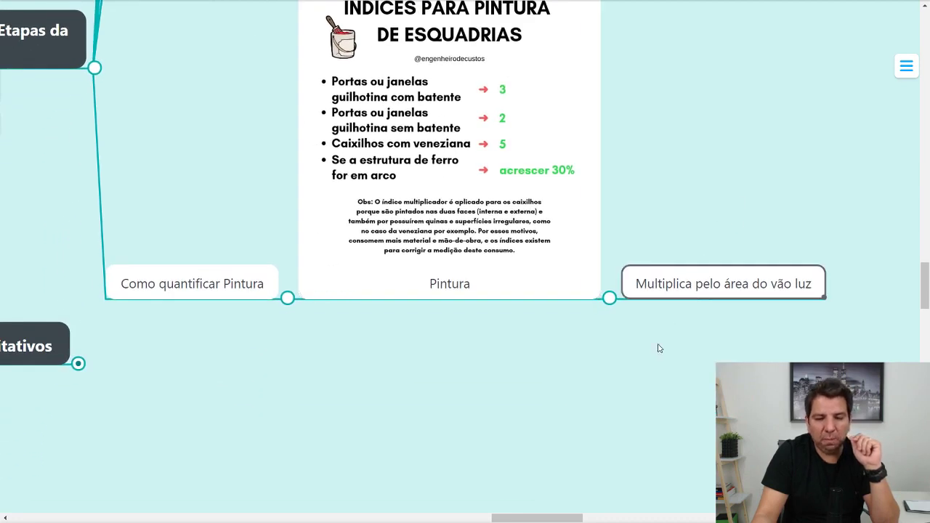
mouse_move(660, 349)
left_mouse_down()
mouse_move(638, 405)
mouse_move(611, 423)
left_mouse_up()
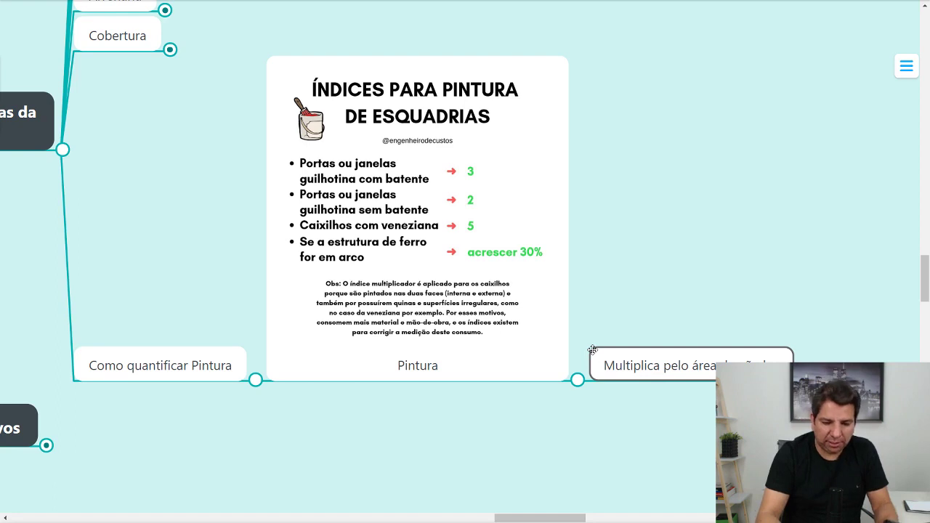
- Start a Lightshot capture beside the Pintura image and draw red lines on its left, top and right
key("Print")
left_click_drag(626, 161, 627, 259)
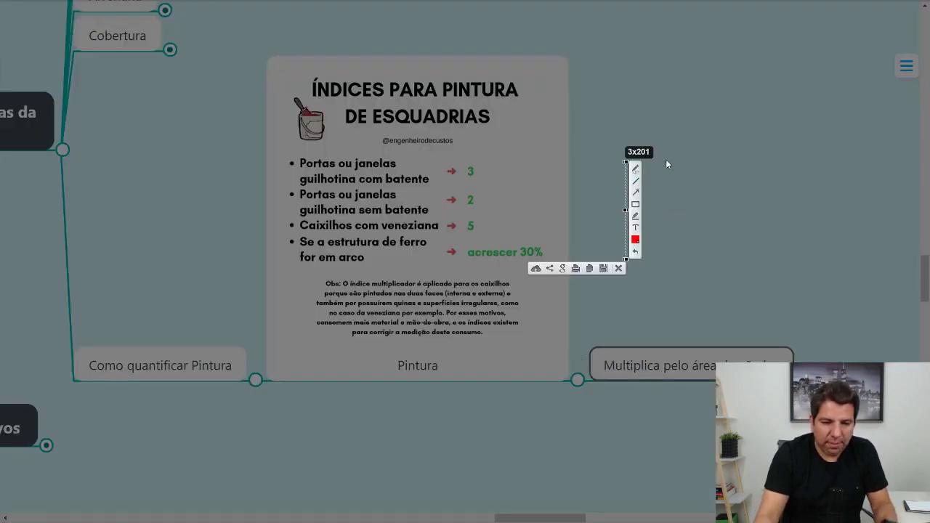
mouse_move(660, 140)
left_mouse_down()
mouse_move(671, 237)
mouse_move(663, 256)
left_mouse_up()
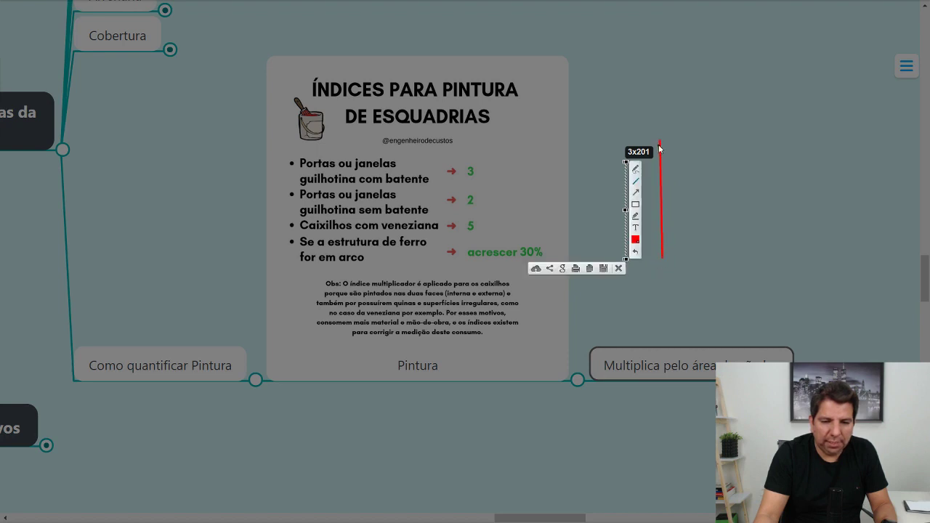
left_click_drag(660, 142, 753, 151)
mouse_move(834, 147)
left_mouse_down()
mouse_move(842, 141)
mouse_move(825, 242)
mouse_move(840, 261)
left_mouse_up()
- Draw the red frame's bottom edge, undo the last stroke, then discard the capture and leave fullscreen
left_click_drag(661, 254, 682, 257)
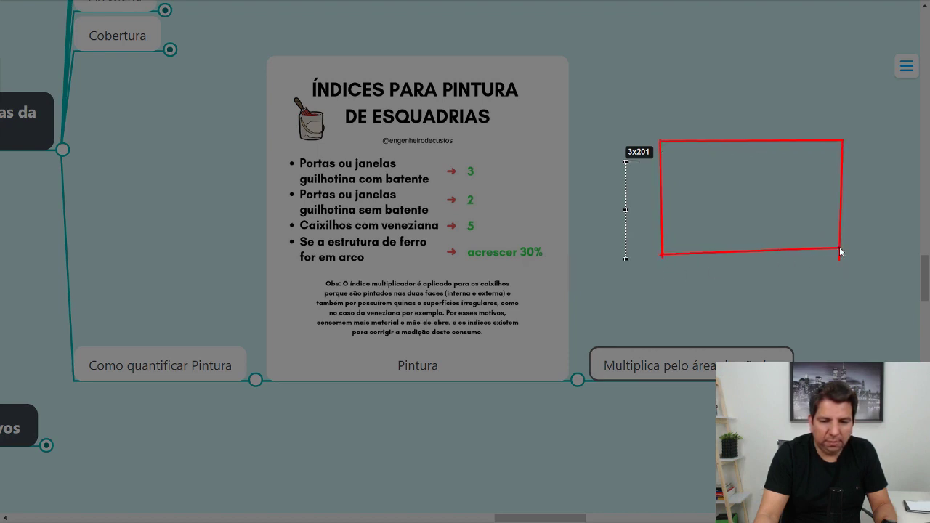
left_click_drag(840, 247, 840, 250)
key("ctrl+z")
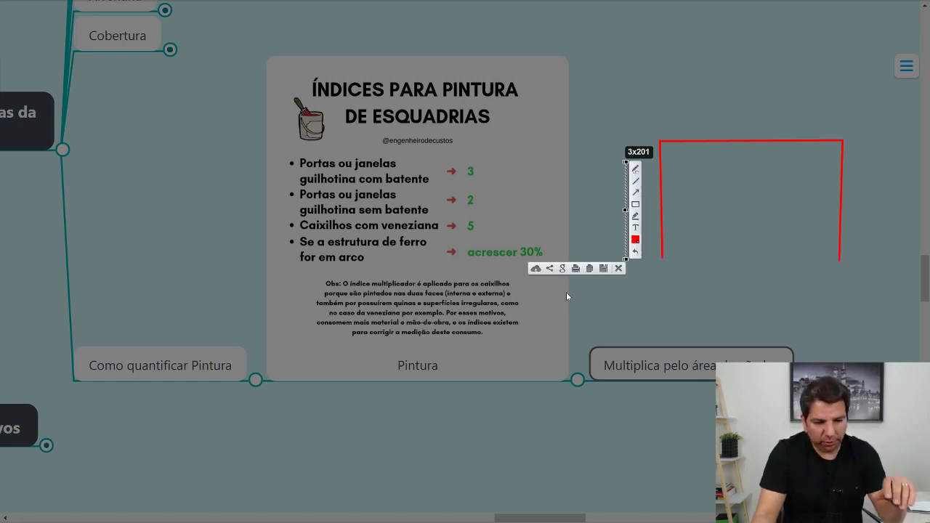
key("Escape")
key("Escape")
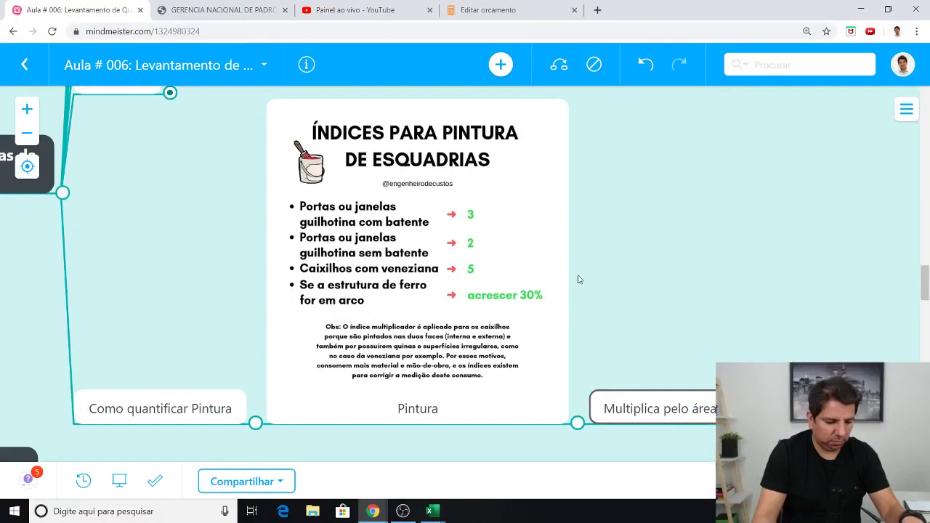
- Return to fullscreen and collapse the Pintura image under Como quantificar Pintura
key("F11")
mouse_move(609, 253)
left_mouse_down()
mouse_move(810, 166)
mouse_move(701, 276)
left_mouse_up()
left_click(457, 424)
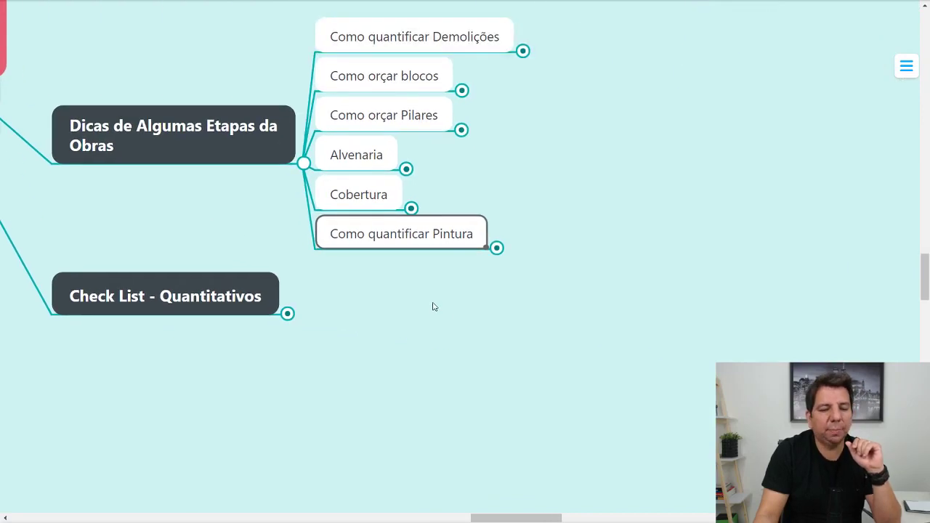
left_click_drag(432, 307, 453, 399)
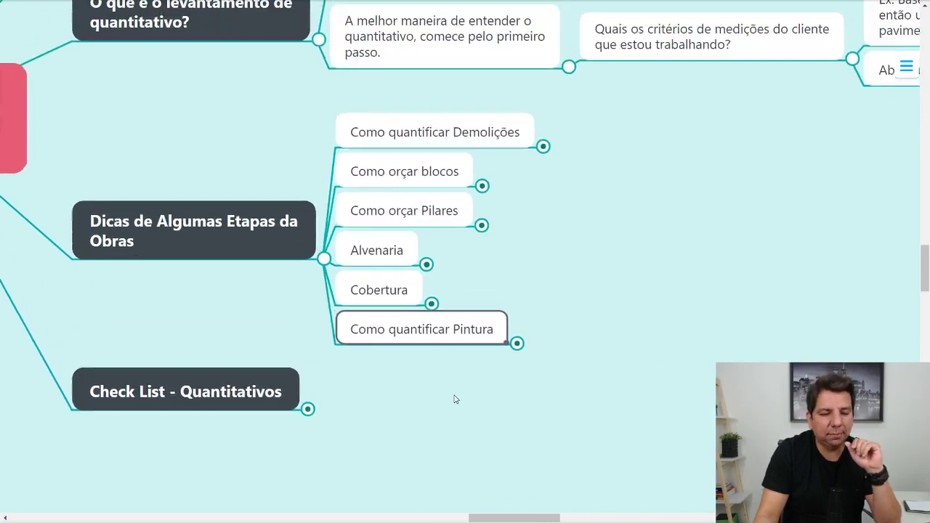
scroll(562, 268, "down", 1)
left_click_drag(562, 268, 565, 166)
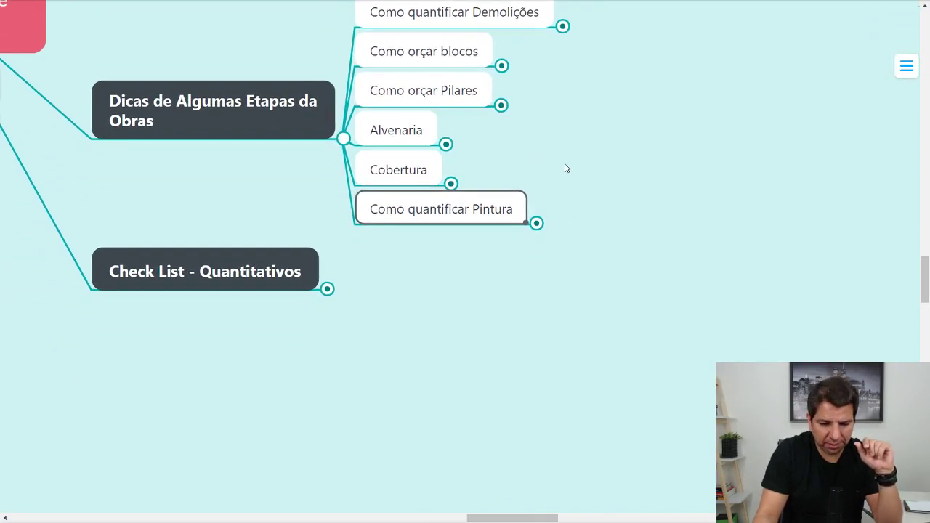
scroll(450, 357, "up", 1)
- Expand Check List - Quantitativos and pan to its question about checking a budget quickly
left_click(325, 317)
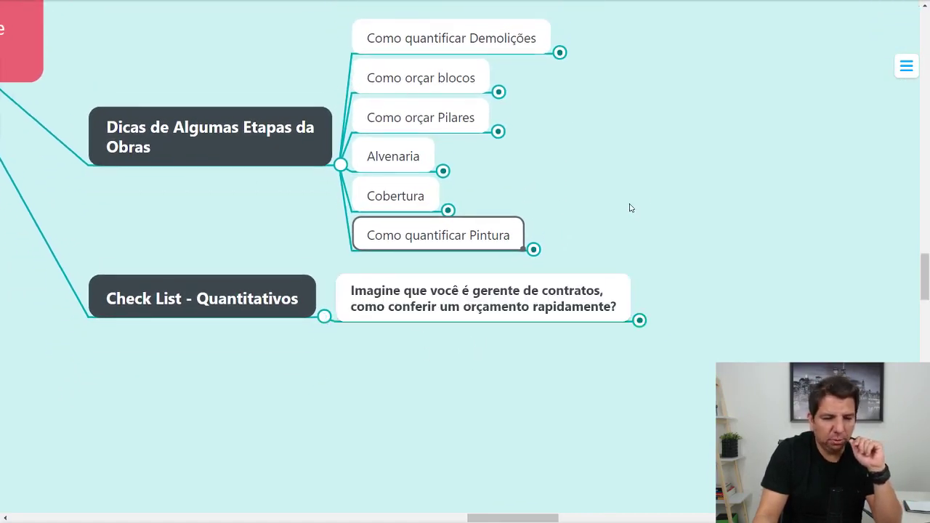
left_click_drag(630, 207, 505, 142)
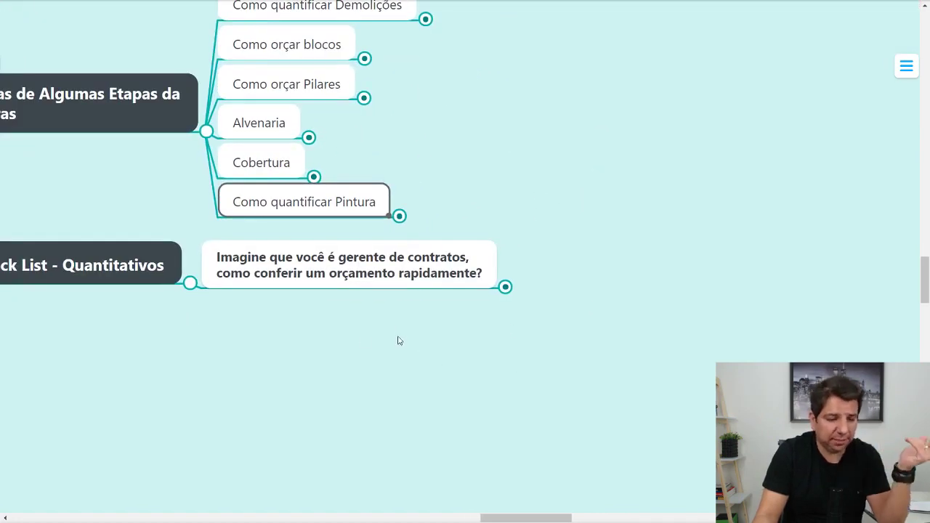
scroll(412, 355, "left", 3)
scroll(438, 334, "right", 1)
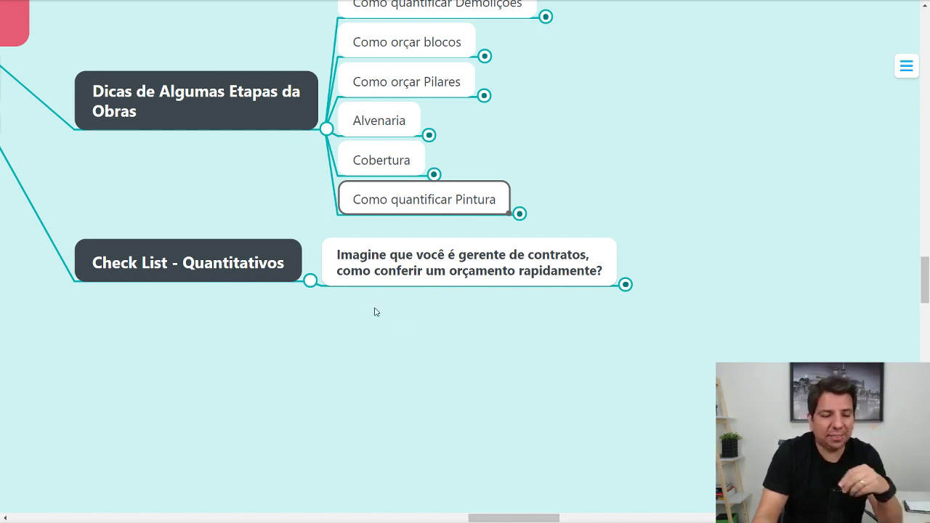
mouse_move(456, 316)
left_mouse_down()
mouse_move(447, 336)
mouse_move(431, 312)
left_mouse_up()
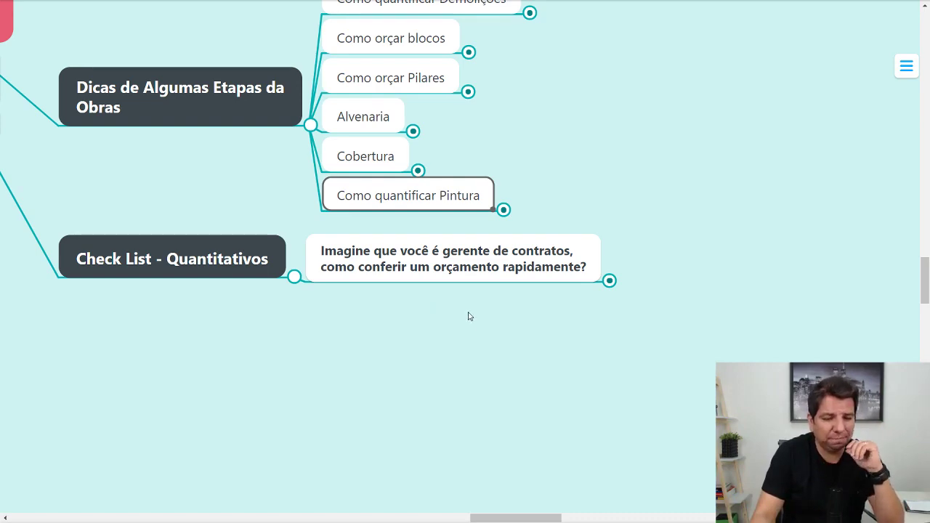
scroll(574, 261, "up", 3)
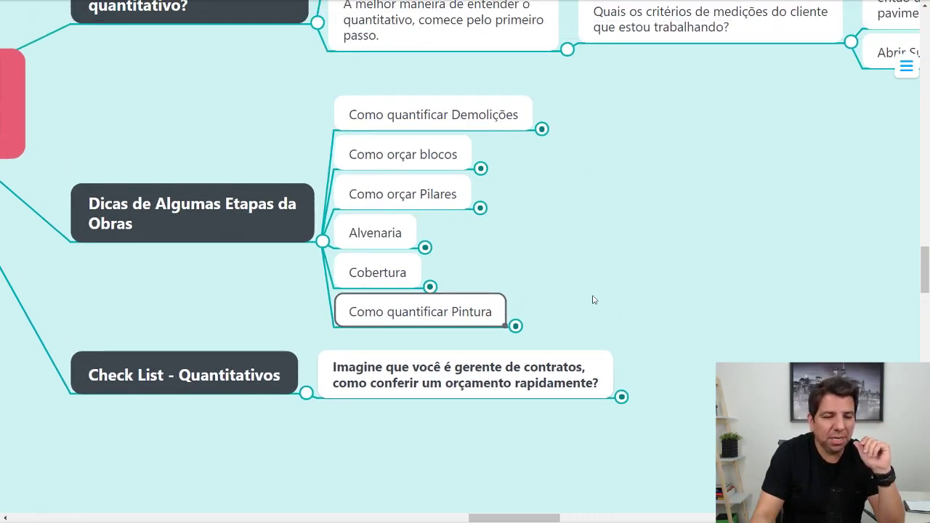
scroll(591, 301, "up", 5)
scroll(621, 480, "up", 3)
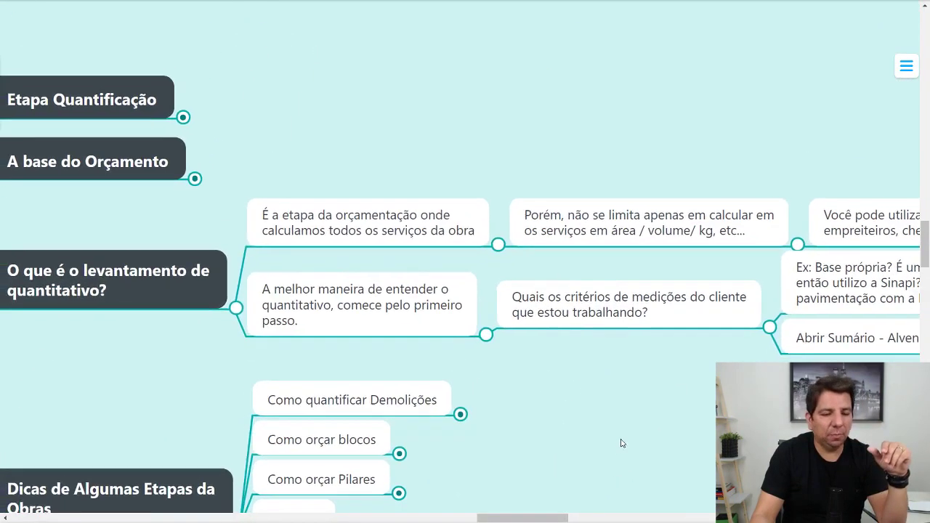
scroll(620, 442, "down", 6)
scroll(686, 202, "down", 4)
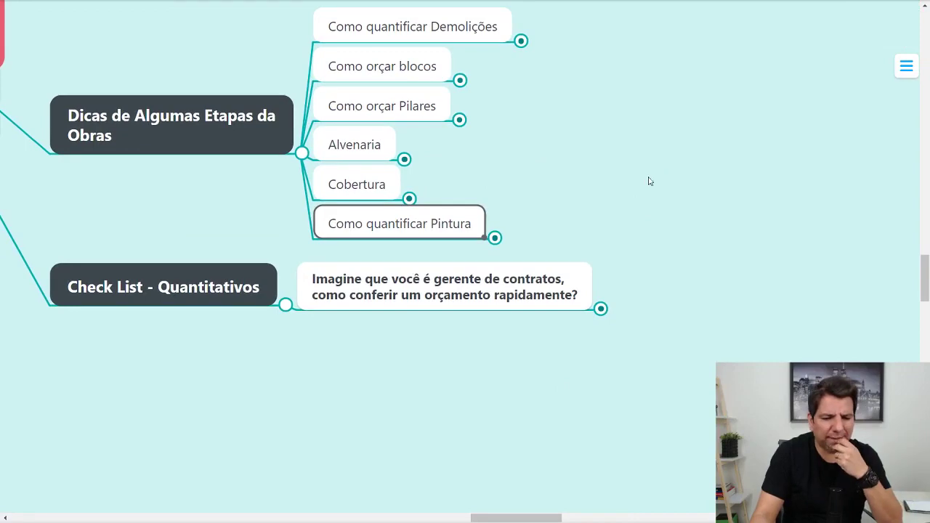
- Expand the contract-manager question node and collapse the quick-estimates node's children
left_click(601, 310)
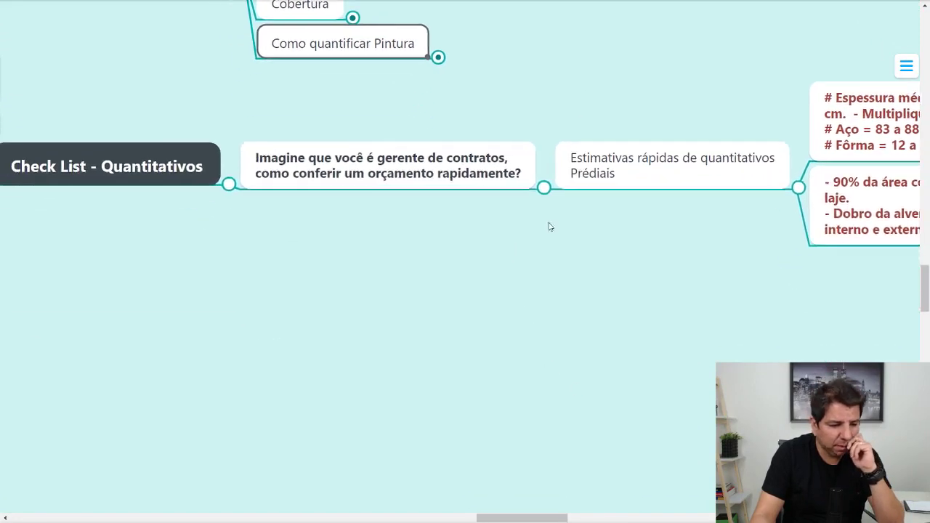
left_click(204, 128)
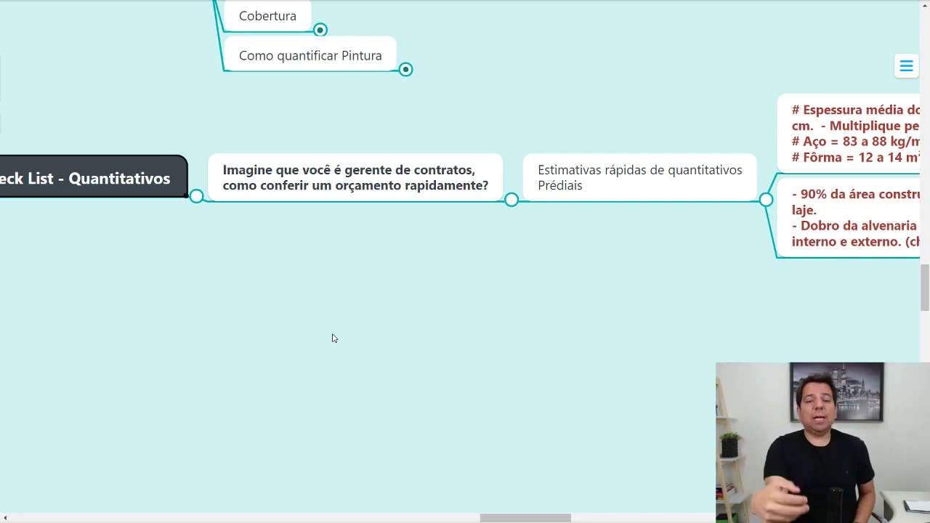
left_click(767, 204)
- Expand Estimativas rápidas de quantitativos Prédiais and centre its red notes on concrete and steel
left_click_drag(610, 283, 458, 302)
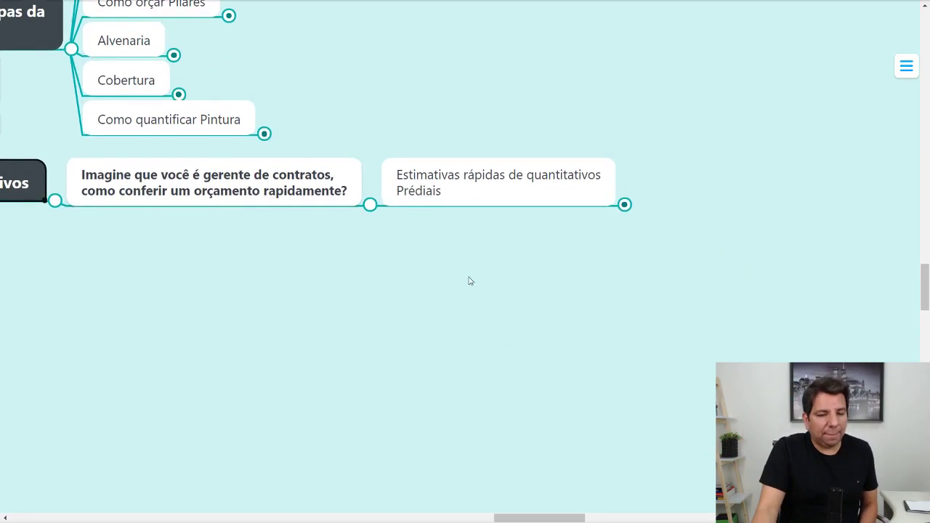
scroll(501, 185, "up", 5)
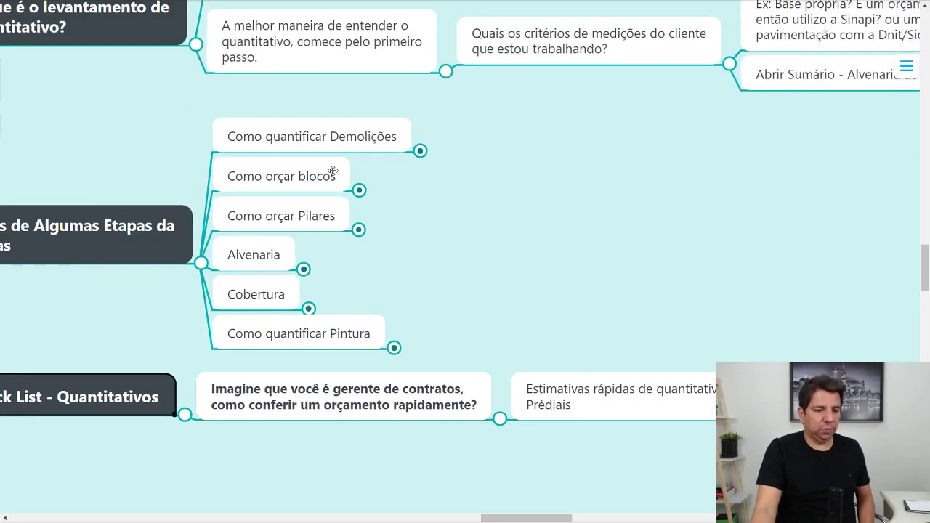
scroll(527, 303, "up", 2)
scroll(523, 353, "up", 2)
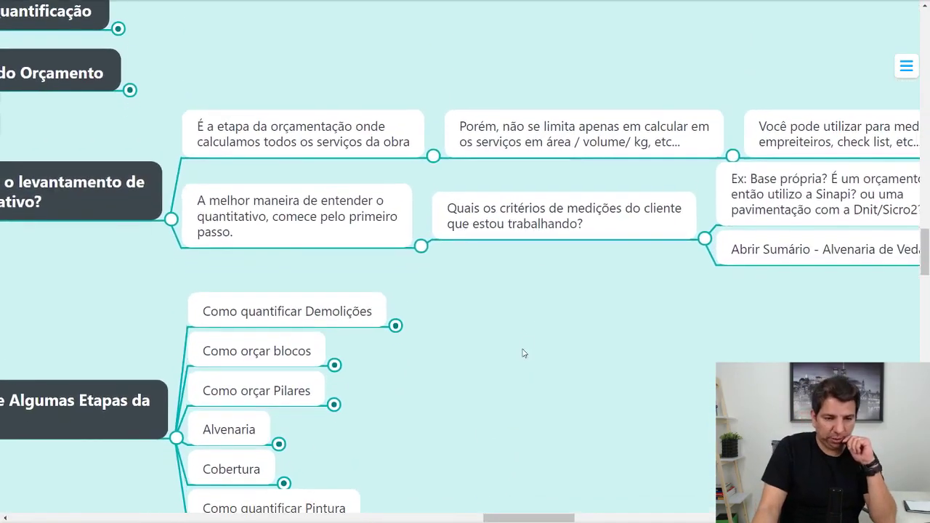
scroll(457, 179, "down", 5)
left_click_drag(486, 157, 498, 114)
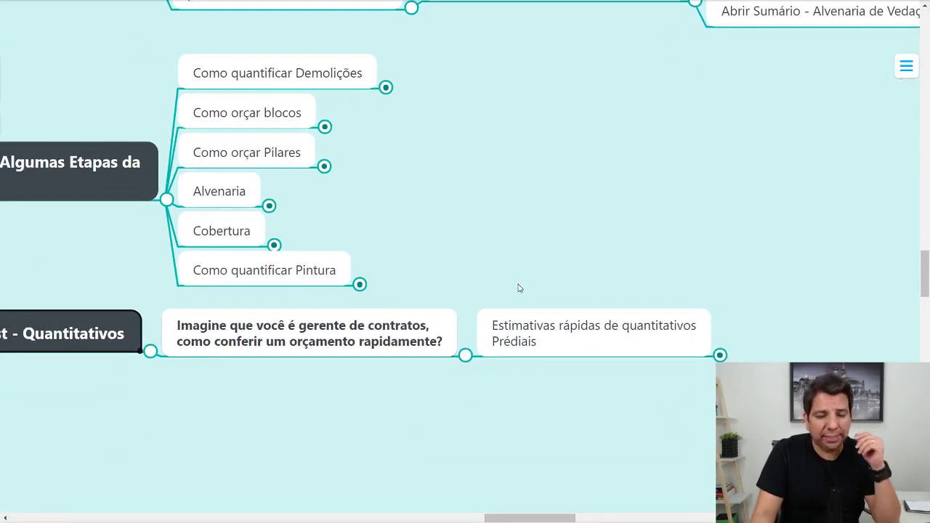
mouse_move(565, 410)
left_mouse_down()
mouse_move(562, 380)
mouse_move(579, 332)
mouse_move(535, 284)
left_mouse_up()
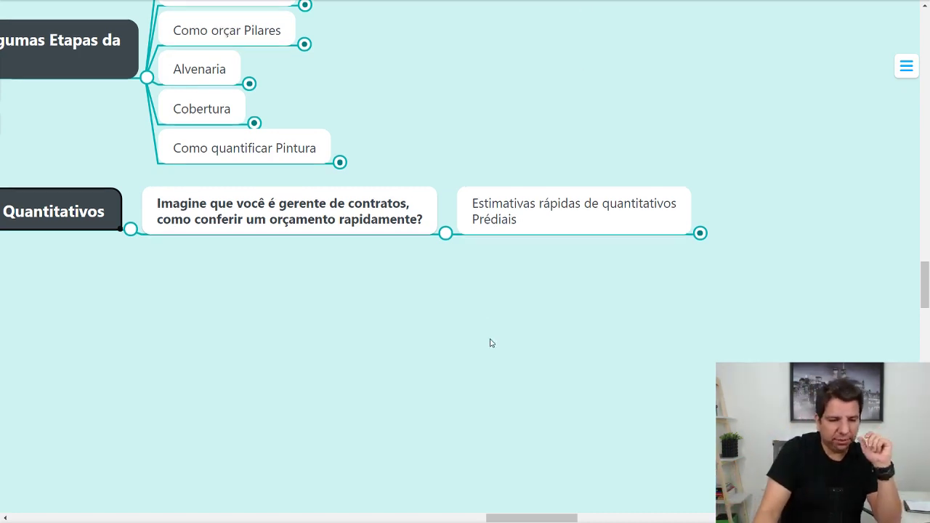
left_click_drag(490, 342, 473, 286)
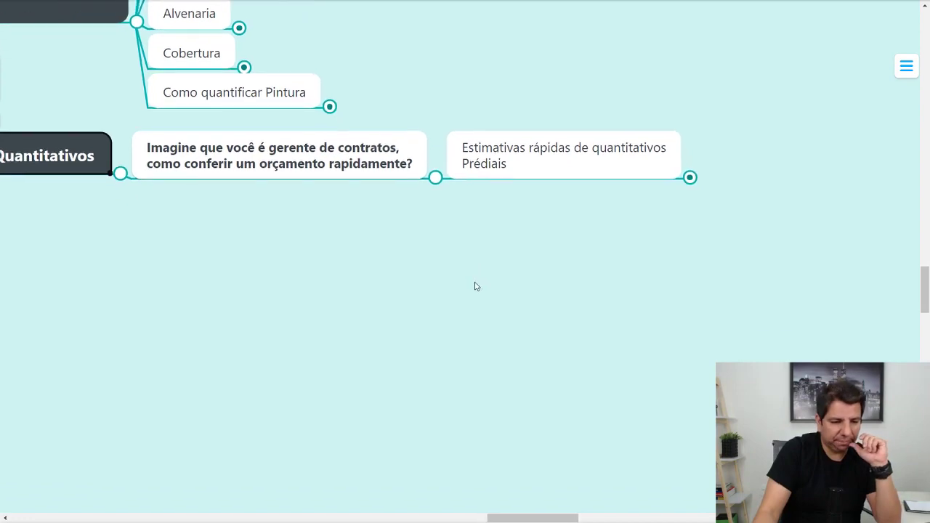
left_click(687, 182)
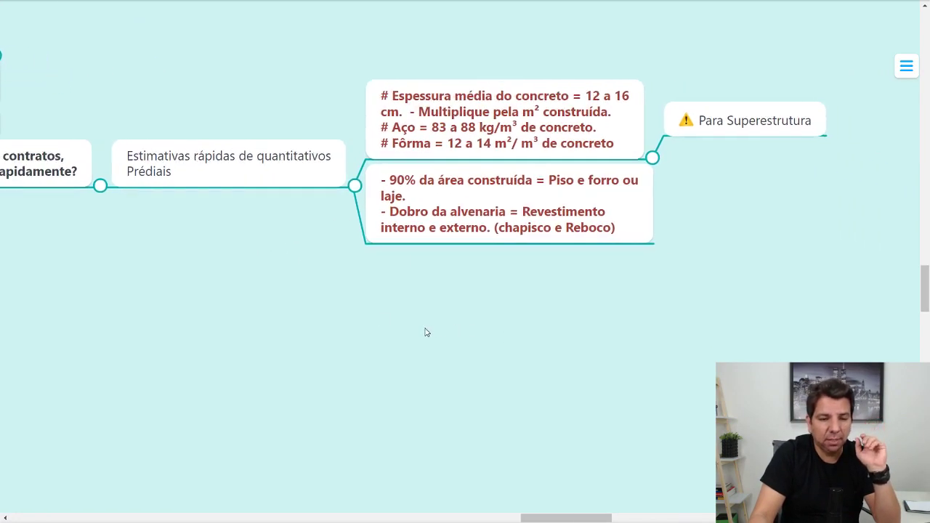
left_click_drag(368, 335, 274, 297)
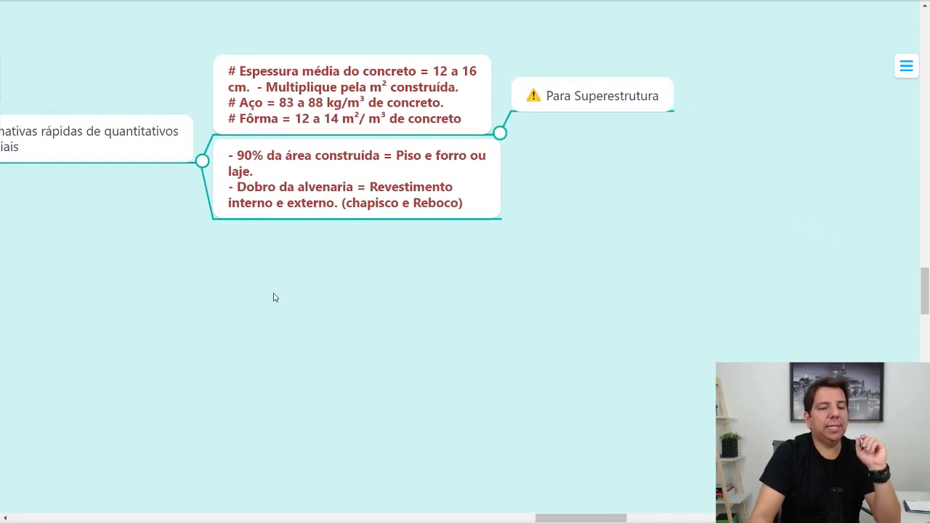
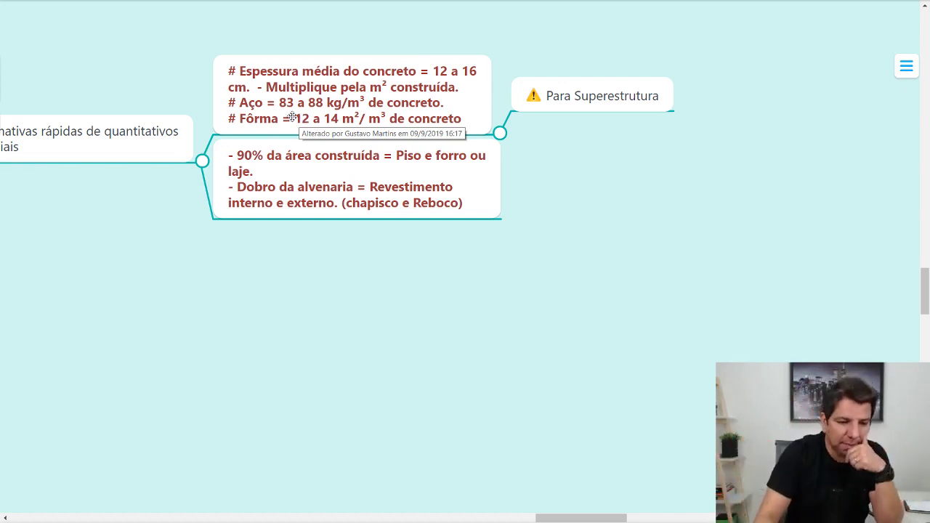
- Select the concrete thickness/steel estimate note and the 90% built-area estimate note
left_click(280, 109)
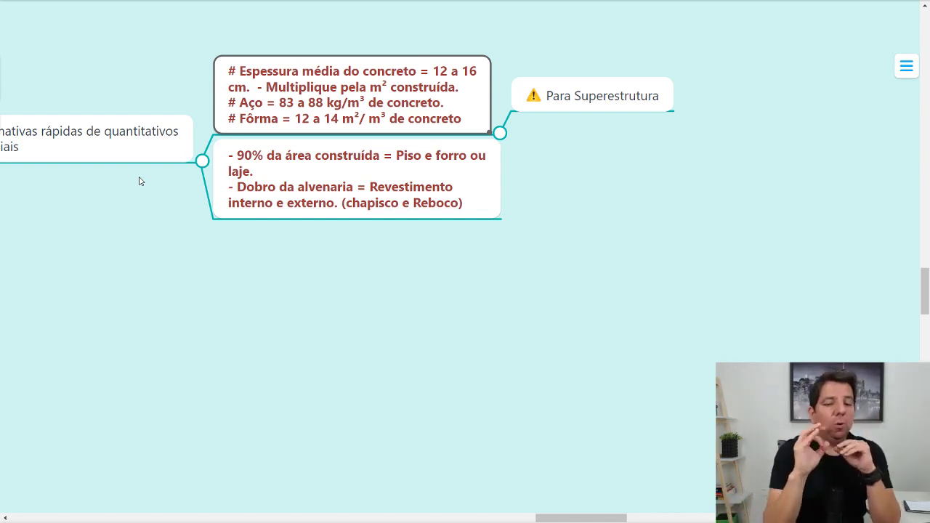
left_click(278, 157)
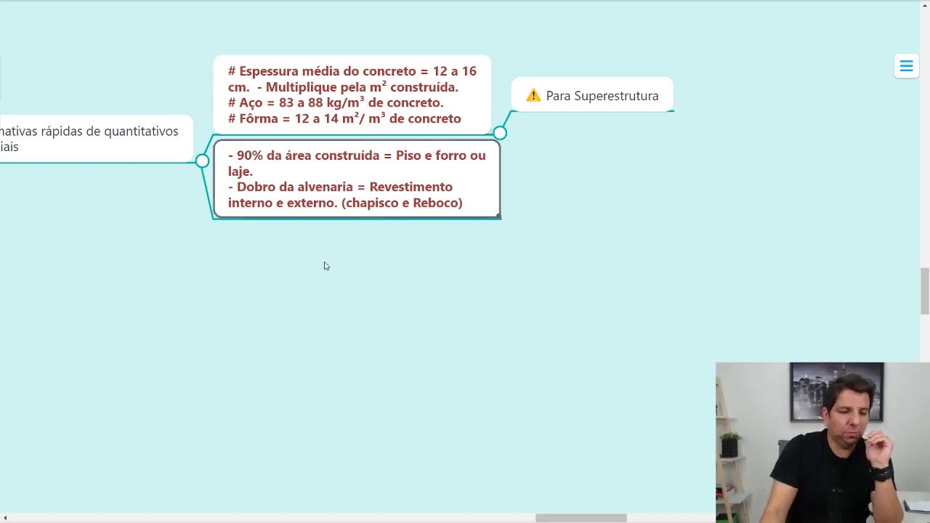
left_click_drag(325, 266, 430, 263)
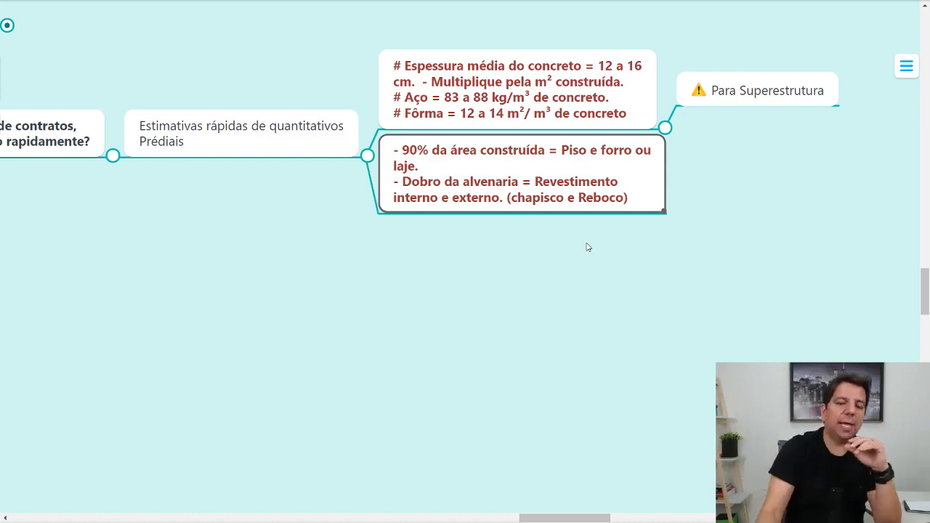
- Fold the contract-manager question's notes, then collapse the Dicas de Algumas Etapas da Obras branch
left_click_drag(555, 312, 741, 396)
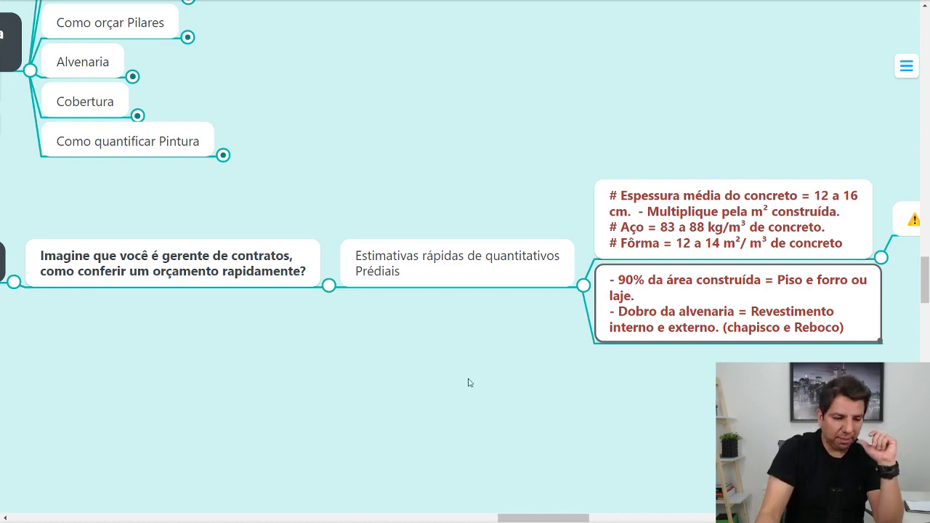
mouse_move(469, 382)
left_mouse_down()
mouse_move(499, 317)
mouse_move(459, 368)
mouse_move(552, 385)
left_mouse_up()
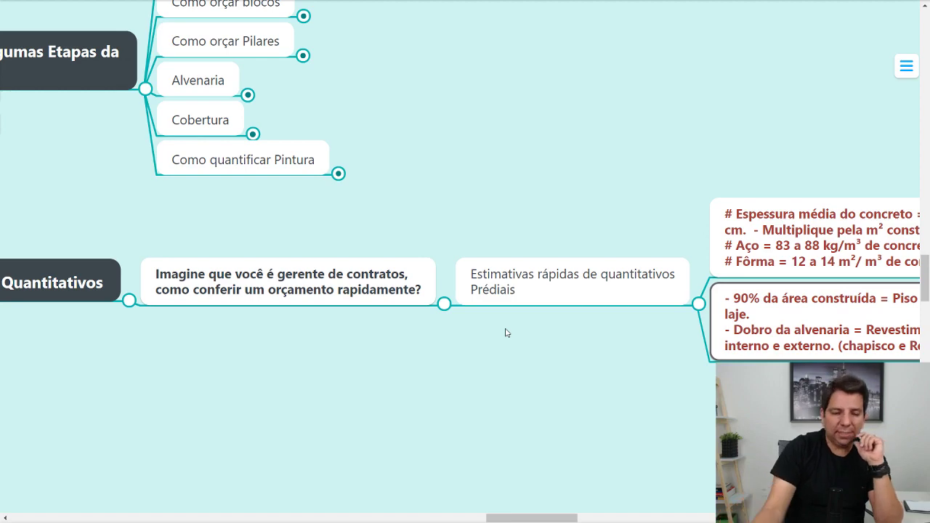
left_click(444, 307)
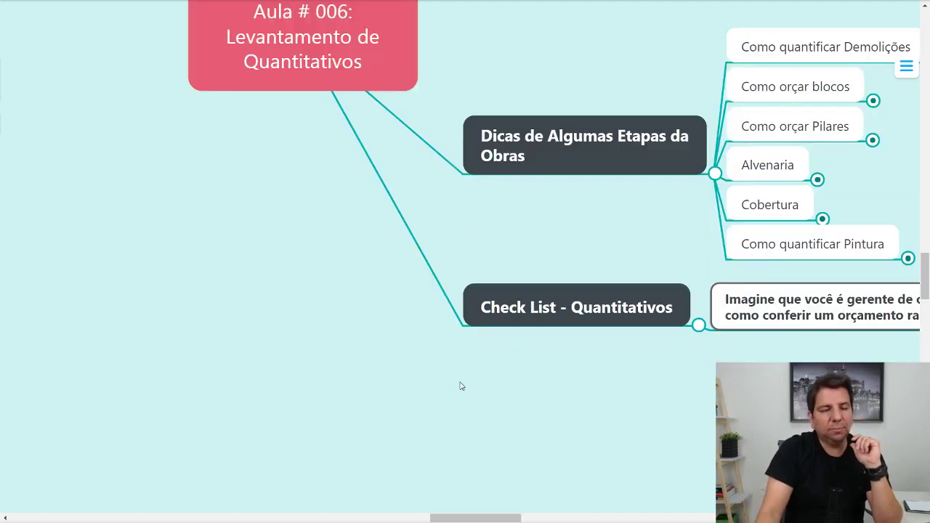
mouse_move(465, 424)
left_mouse_down()
mouse_move(368, 397)
mouse_move(318, 457)
left_mouse_up()
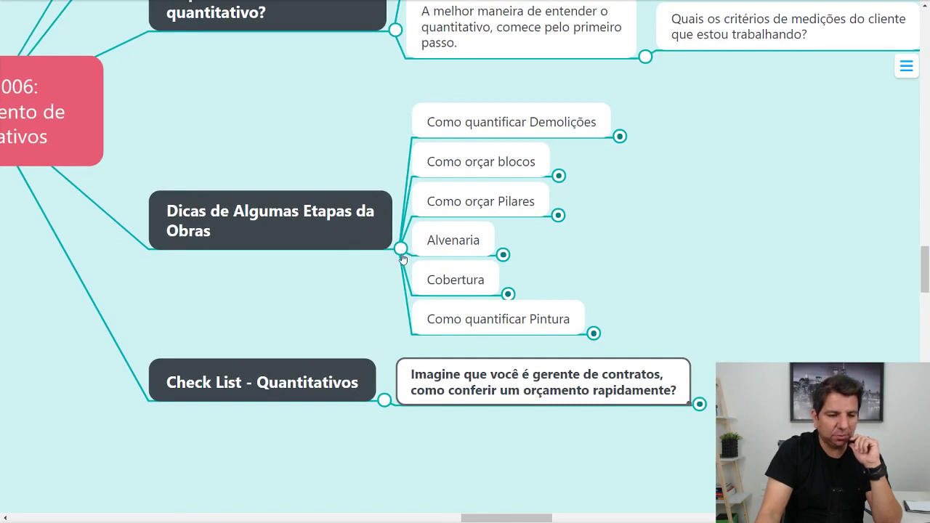
left_click(402, 250)
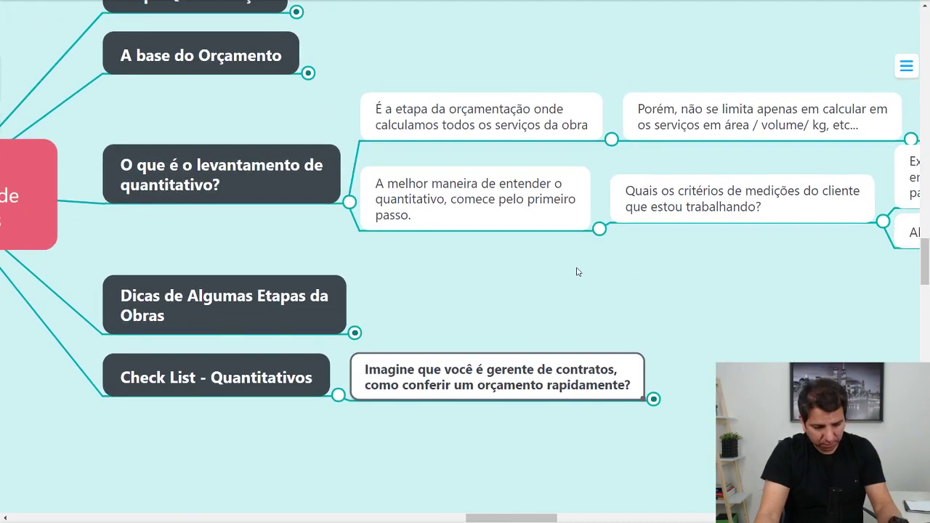
- Exit full-screen, check the YouTube live stream chat window, then minimize it
key("F11")
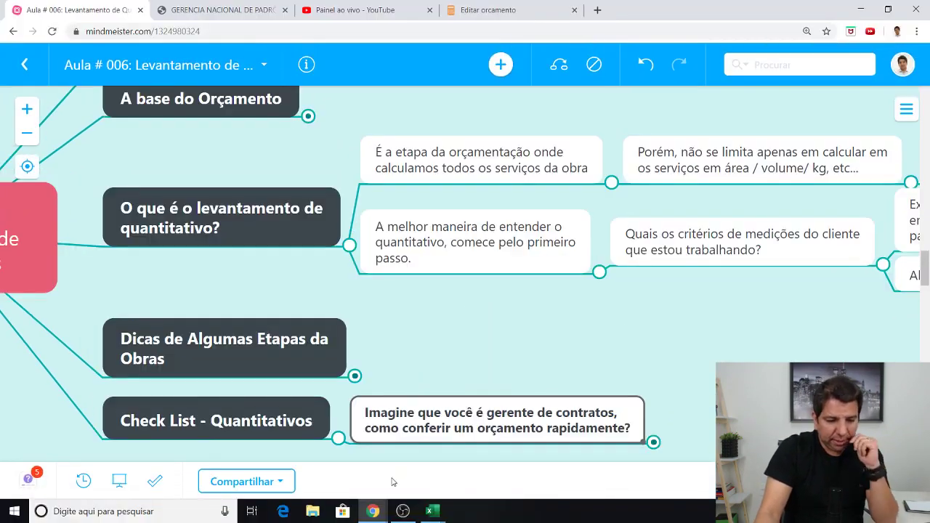
mouse_move(372, 511)
left_click(429, 465)
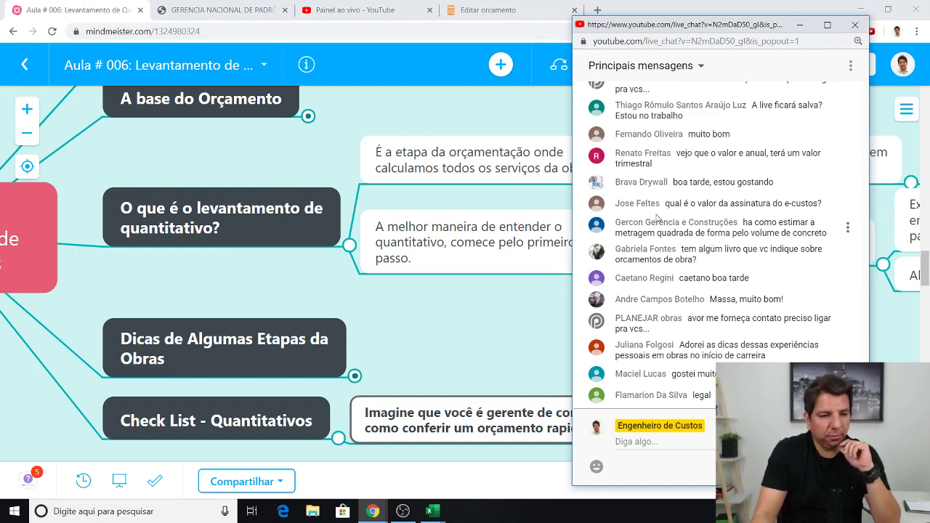
left_click(801, 25)
- Return to full-screen, expand Etapa Quantificação, and fold the O que é and Check List branches
left_click_drag(482, 356, 528, 296)
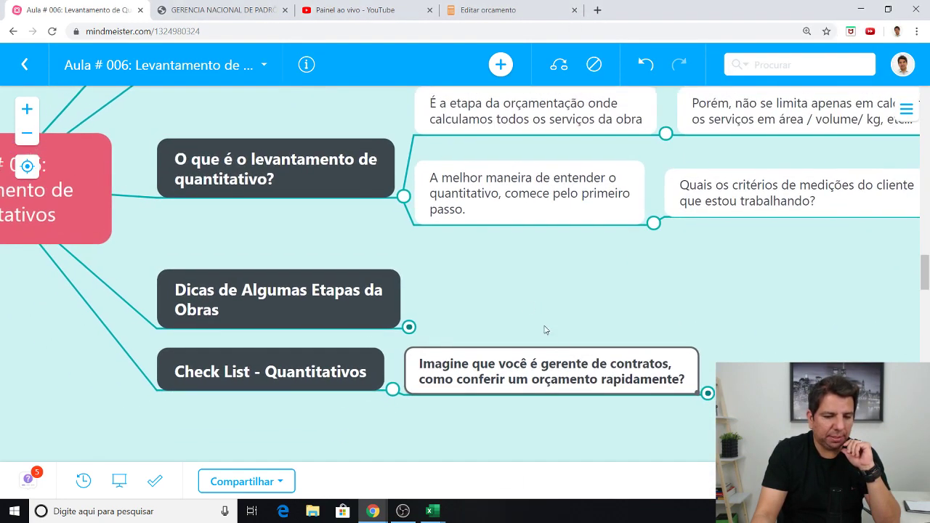
key("F11")
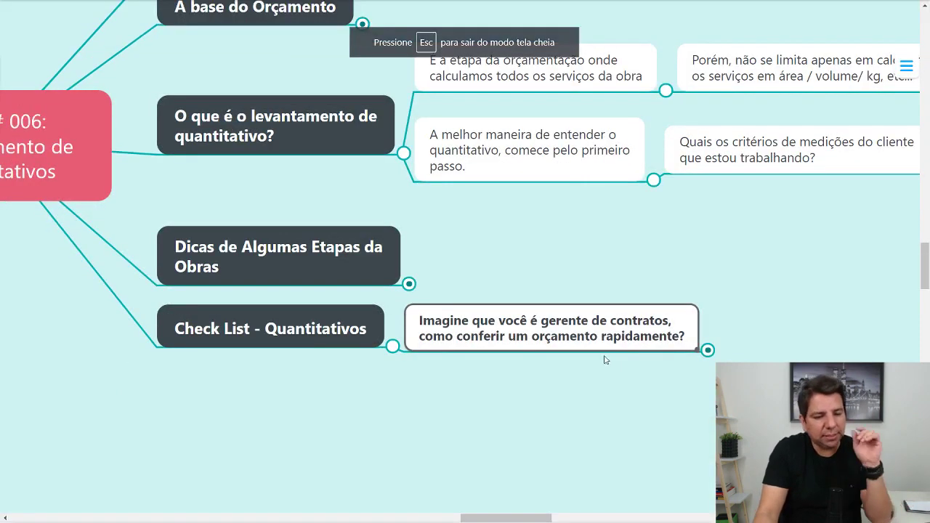
scroll(502, 332, "down", 3)
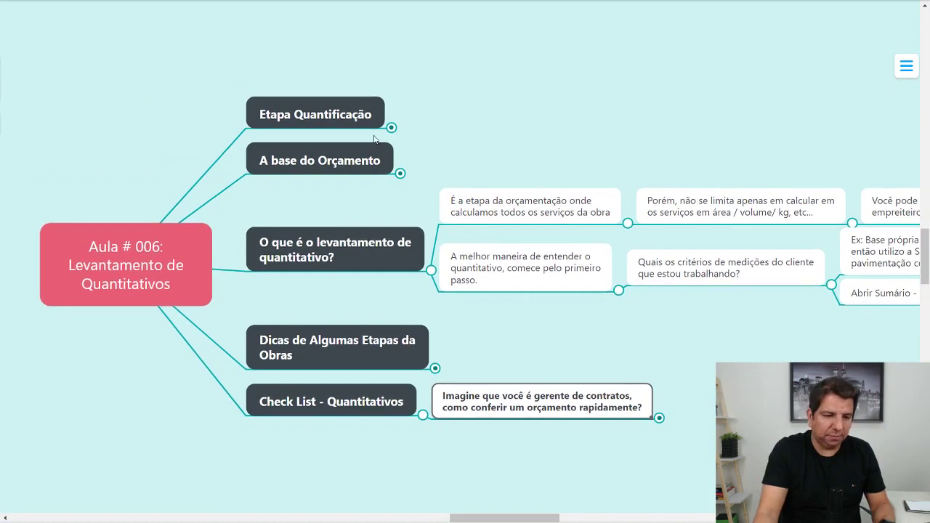
left_click(392, 129)
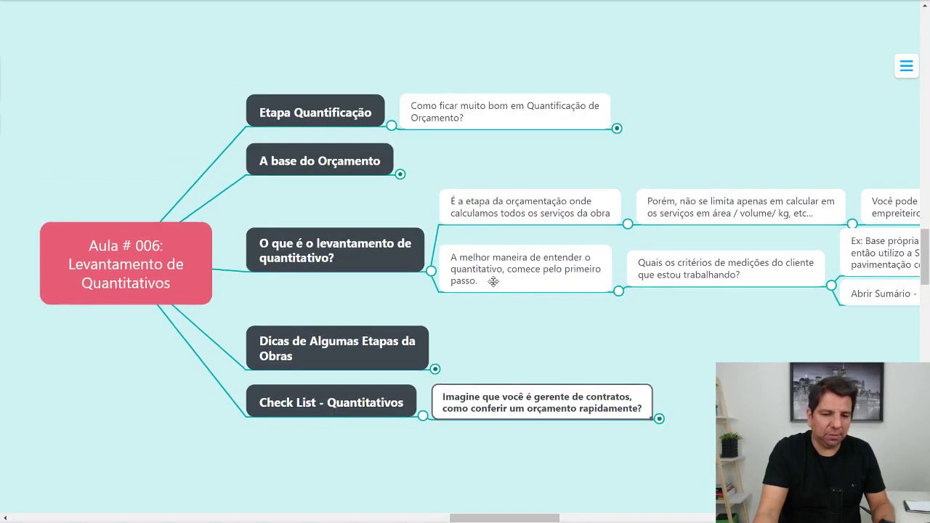
left_click(431, 270)
left_click(424, 416)
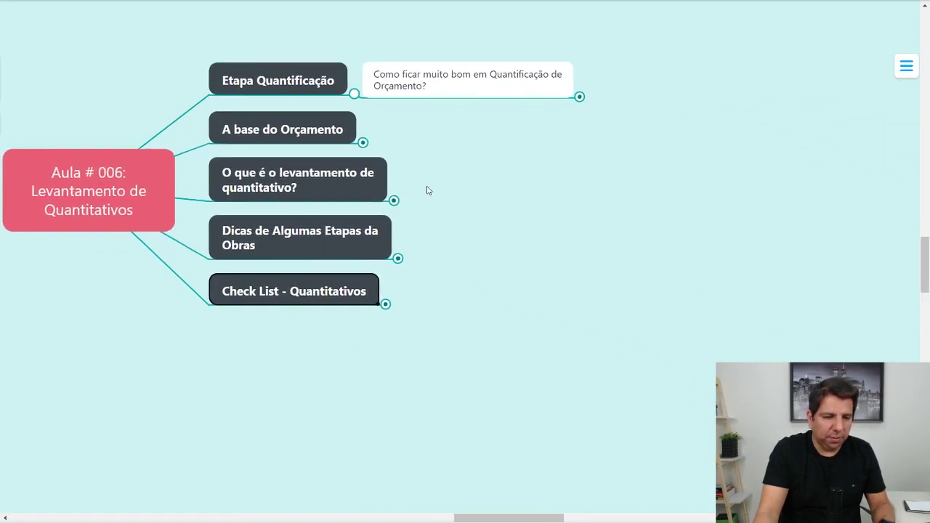
- Reveal the three numbered steps under Como ficar muito bom and select that question
left_click(603, 104)
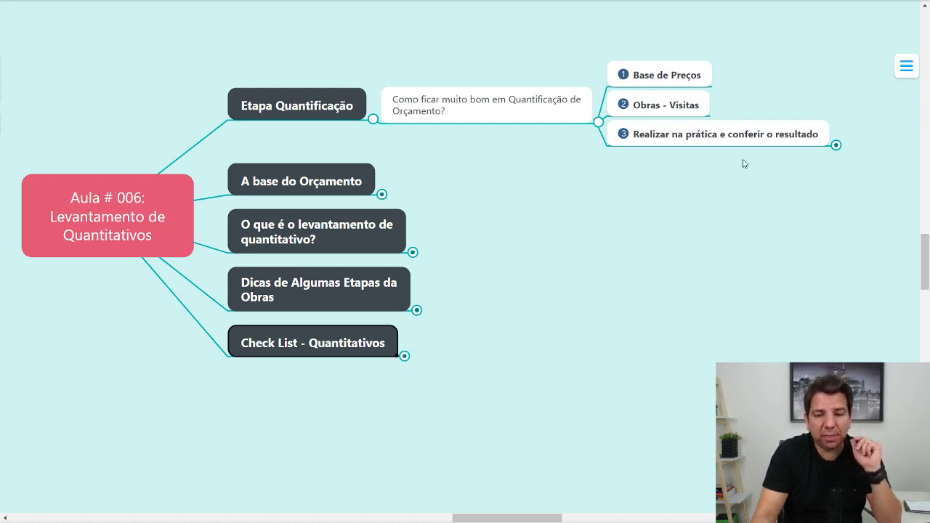
scroll(802, 210, "right", 1)
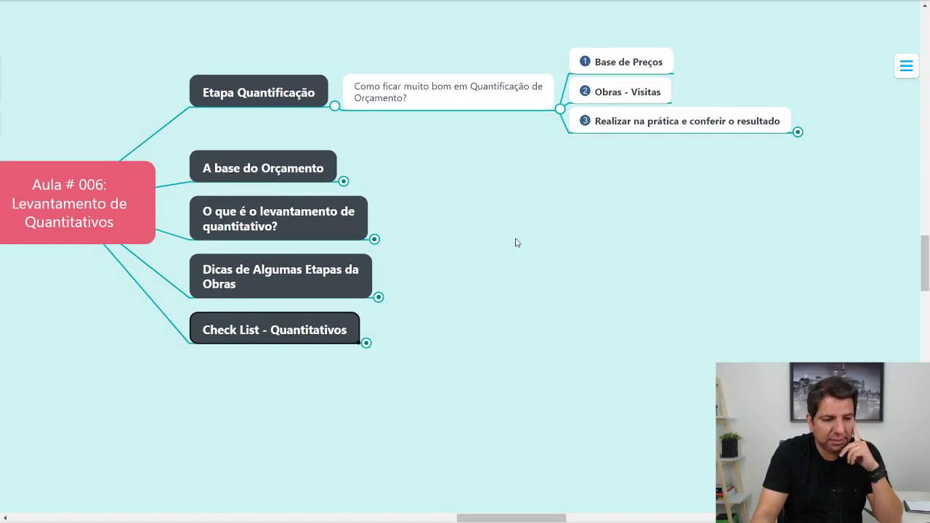
scroll(553, 247, "up", 1)
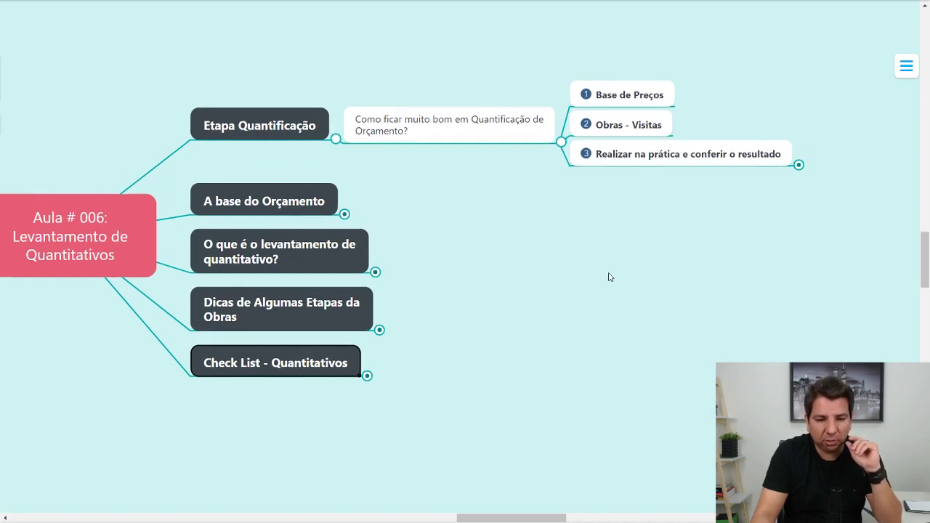
left_click(426, 129)
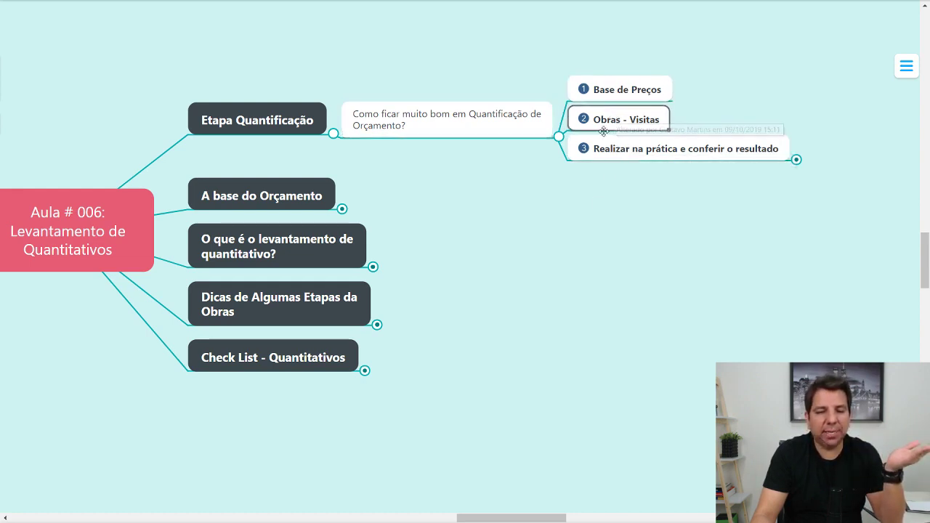
left_click_drag(554, 216, 576, 214)
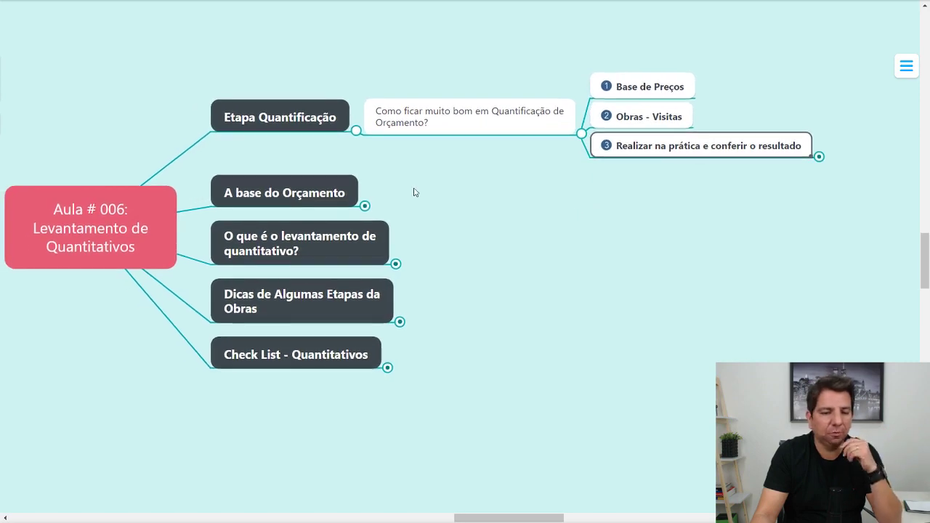
- Expand A base do Orçamento, highlight its five steps from Leitura de Projetos to BDI, reopen O que é
left_click(365, 207)
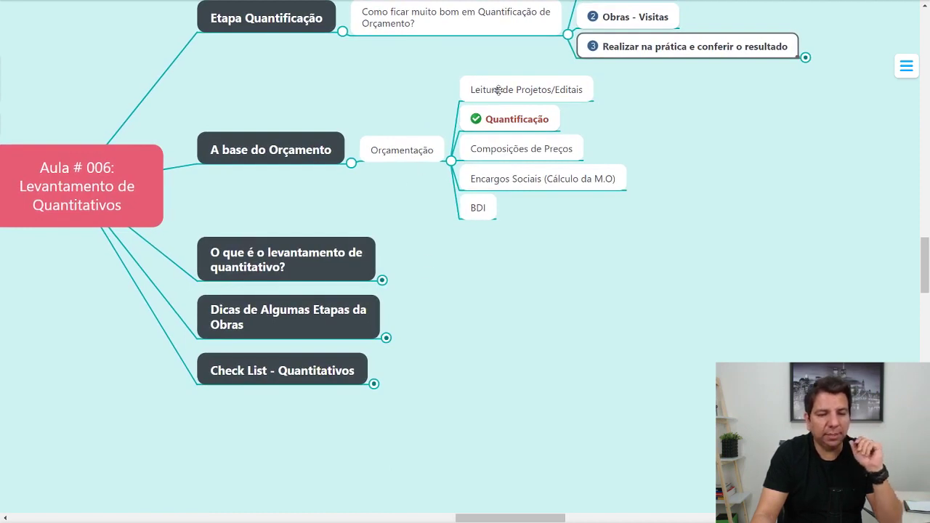
left_click(499, 90)
left_click(514, 120)
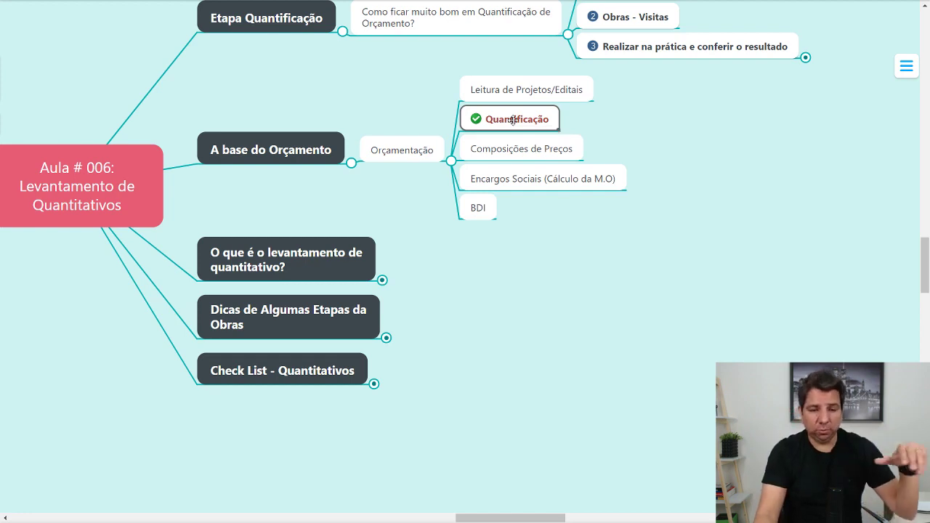
left_click(518, 149)
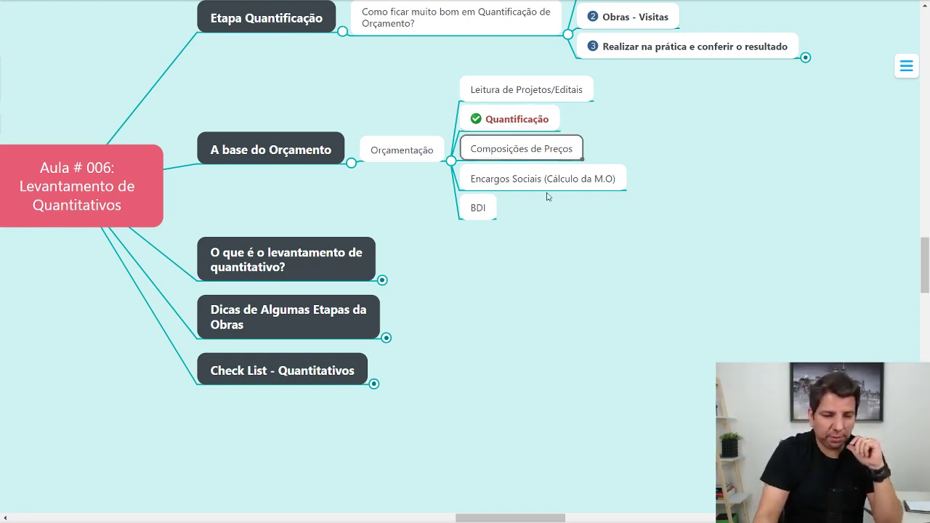
left_click(530, 180)
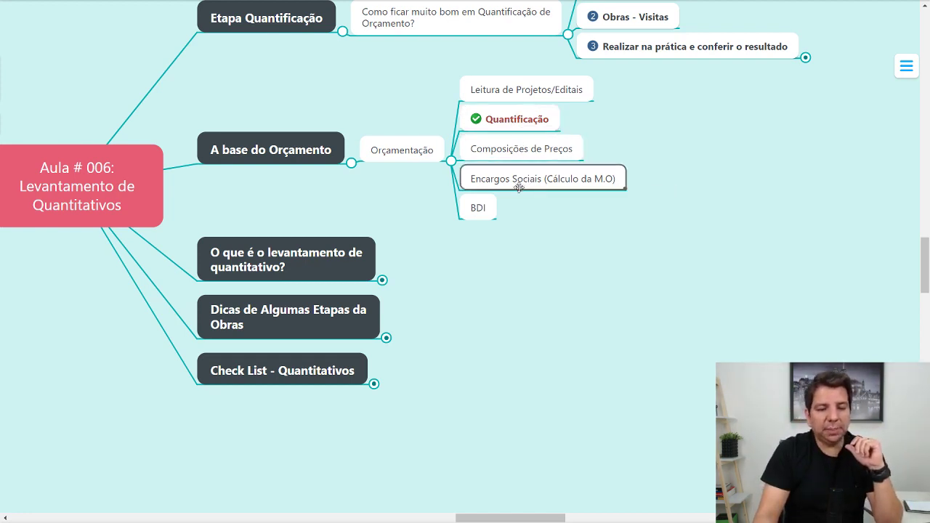
left_click(482, 208)
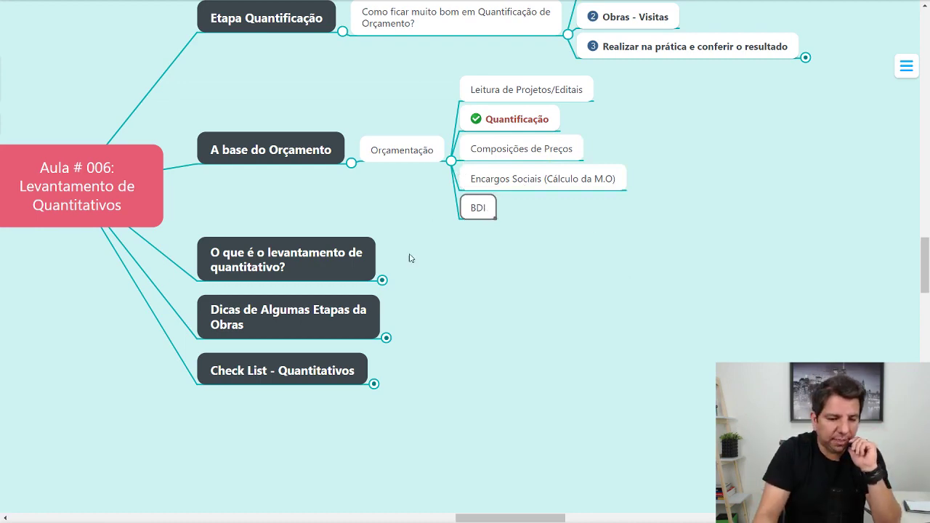
left_click(382, 281)
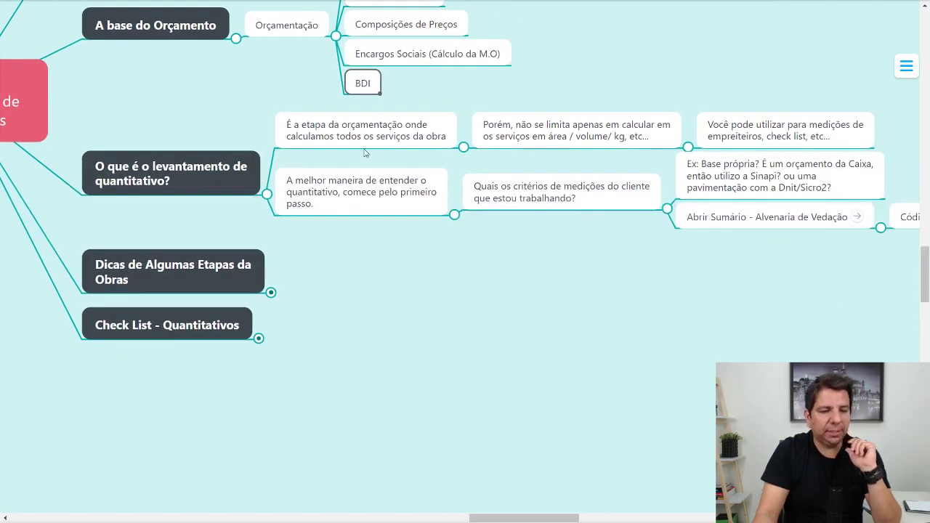
- Select the definition, area/volume/kg, and contractor-measurement checklist notes of the levantamento branch
left_click(374, 133)
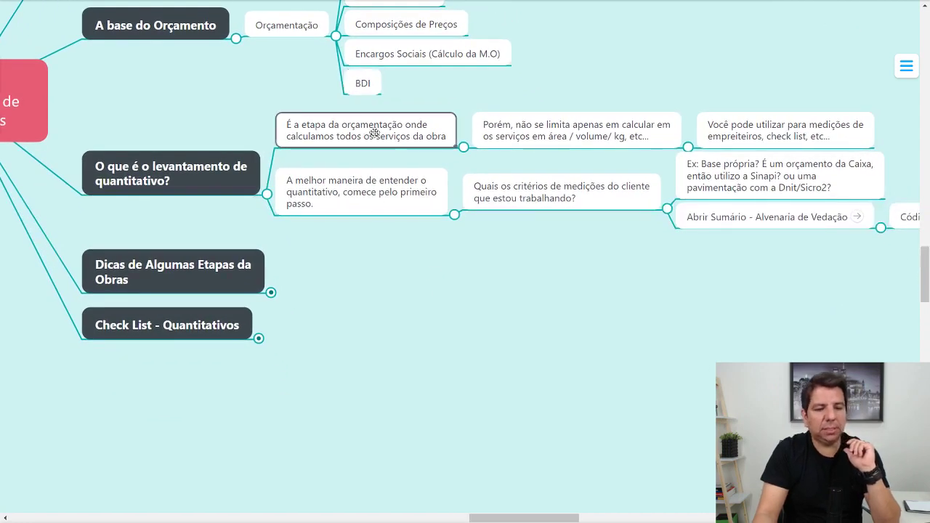
left_click(533, 132)
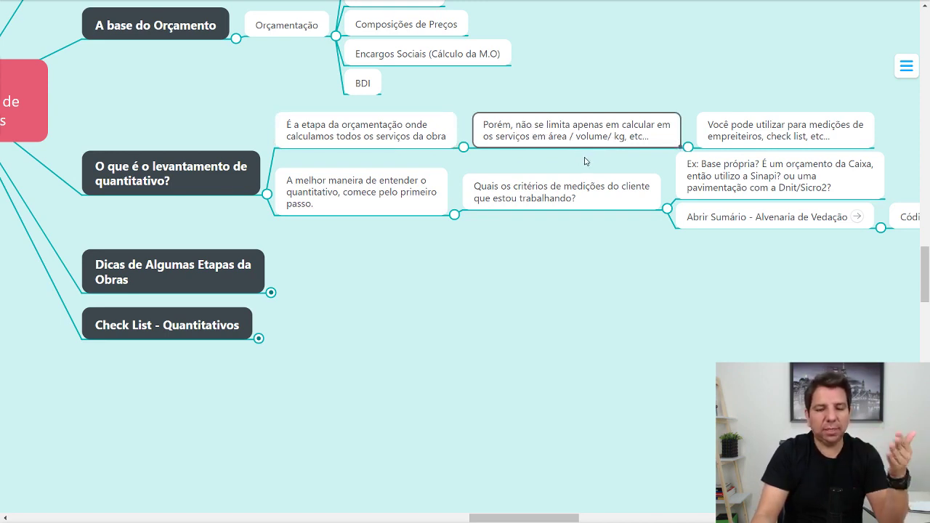
left_click(733, 130)
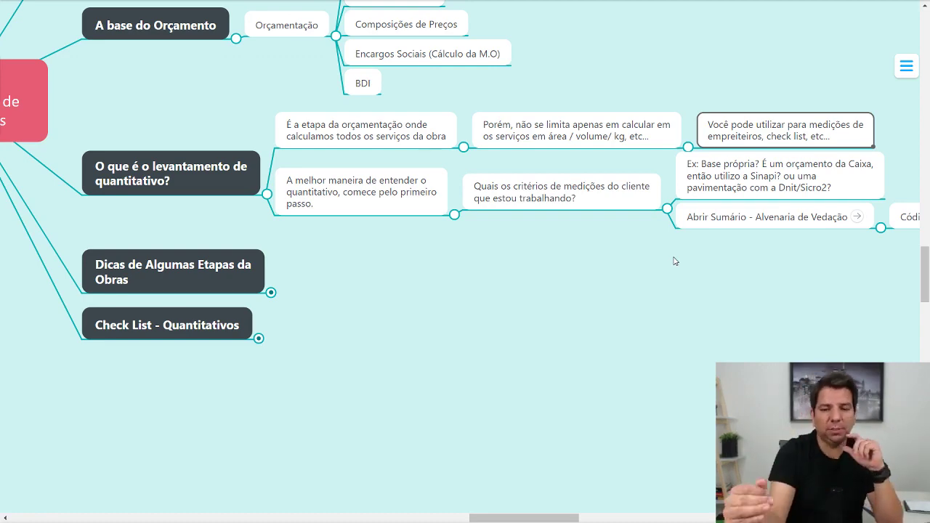
- Bring Quantificação and Código: 87491 into view; select the where-to-start and client measurement-criteria notes
left_click_drag(749, 263, 645, 292)
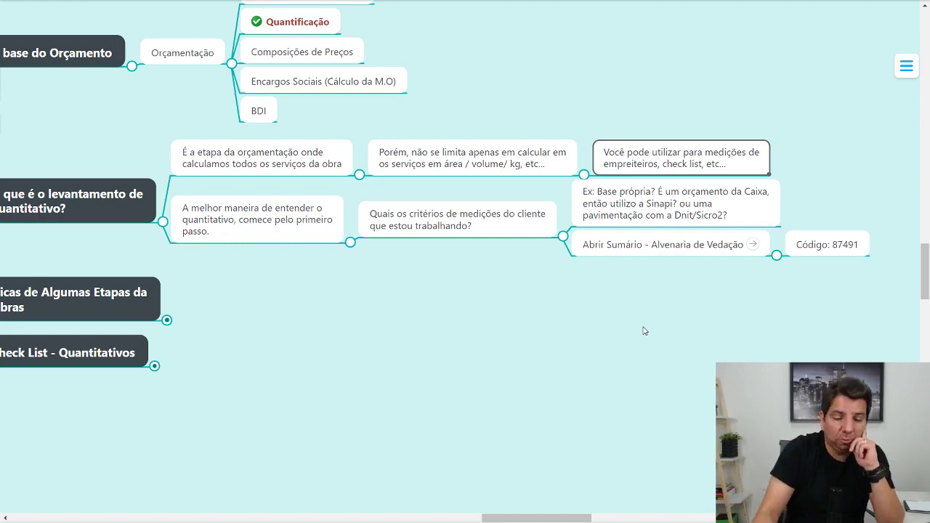
scroll(565, 317, "left", 3)
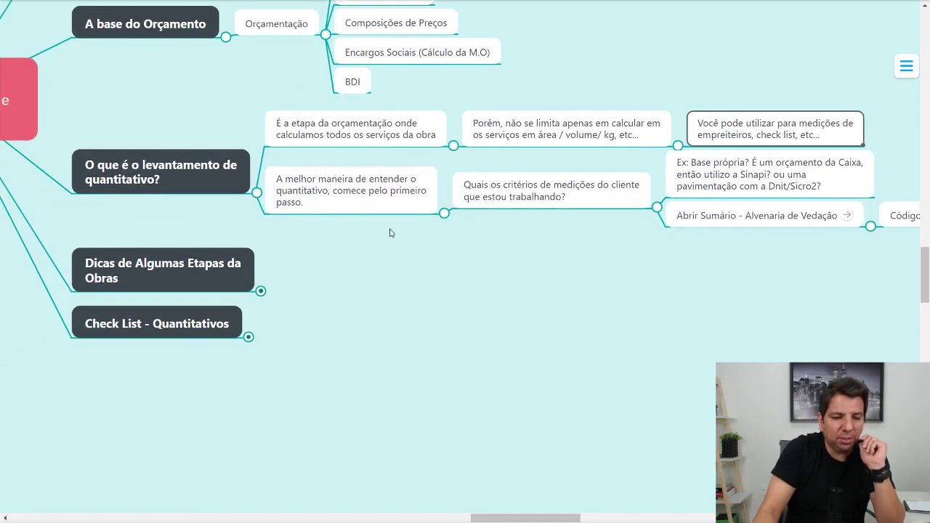
left_click(367, 198)
left_click_drag(471, 301, 473, 234)
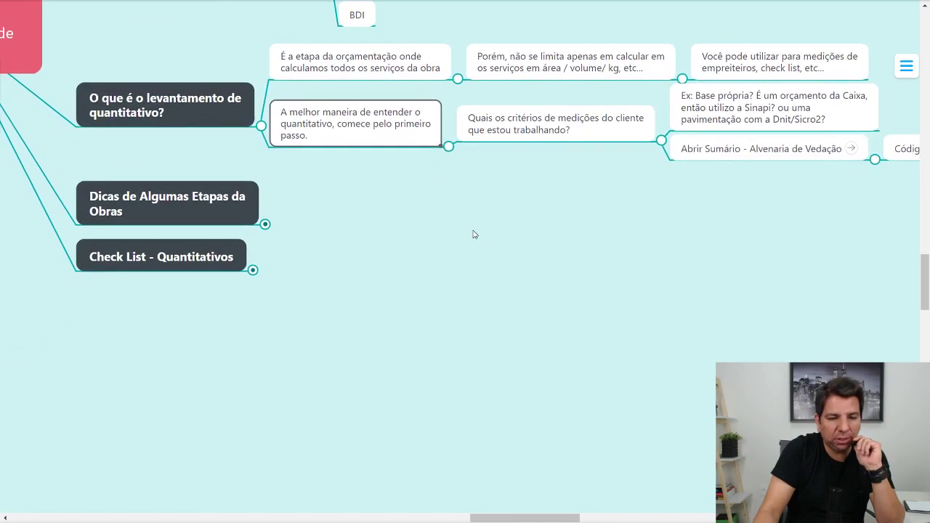
left_click(564, 122)
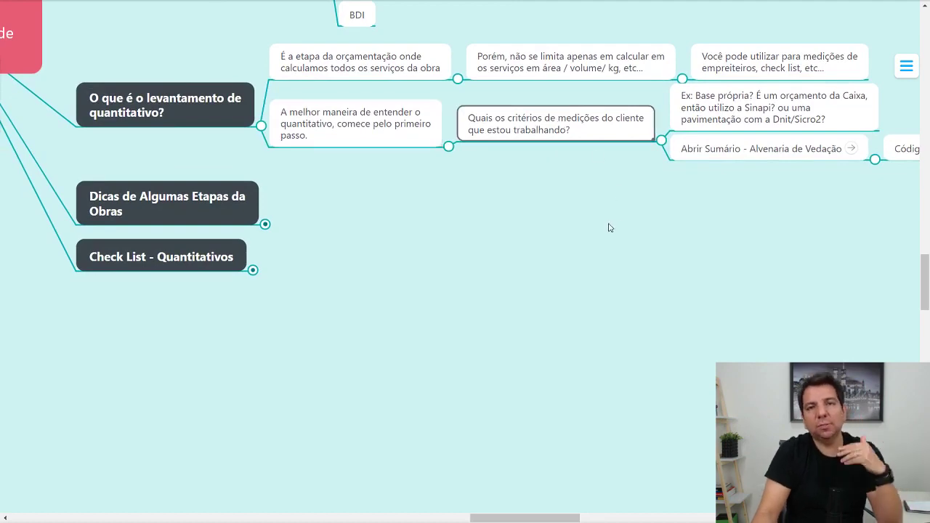
- Expand Dicas de Algumas Etapas da Obras and reveal Demolições, blocos, Pilares, Alvenaria, Cobertura and Pintura
left_click(266, 226)
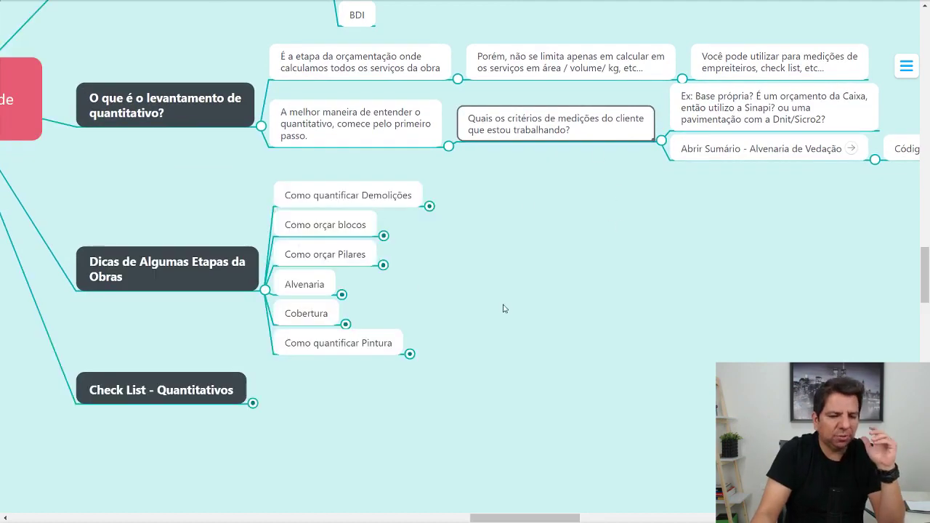
left_click(424, 152)
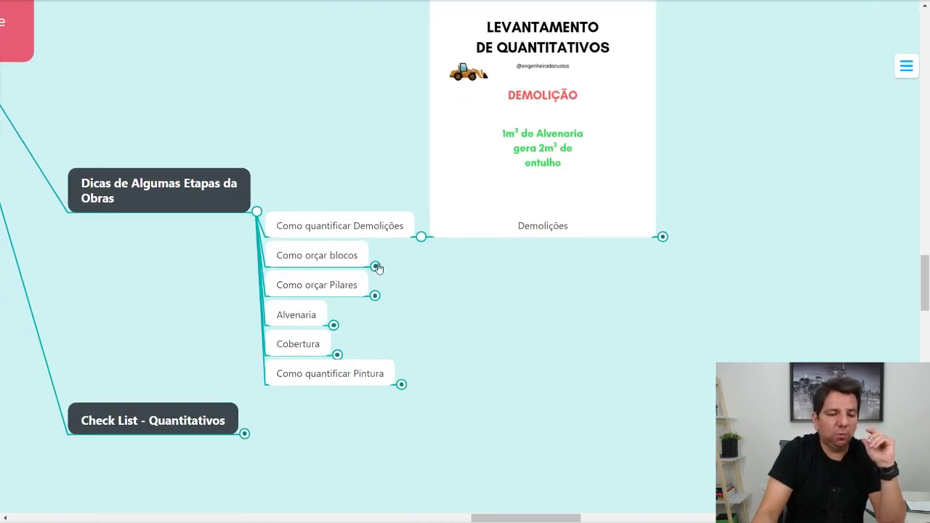
left_click(376, 267)
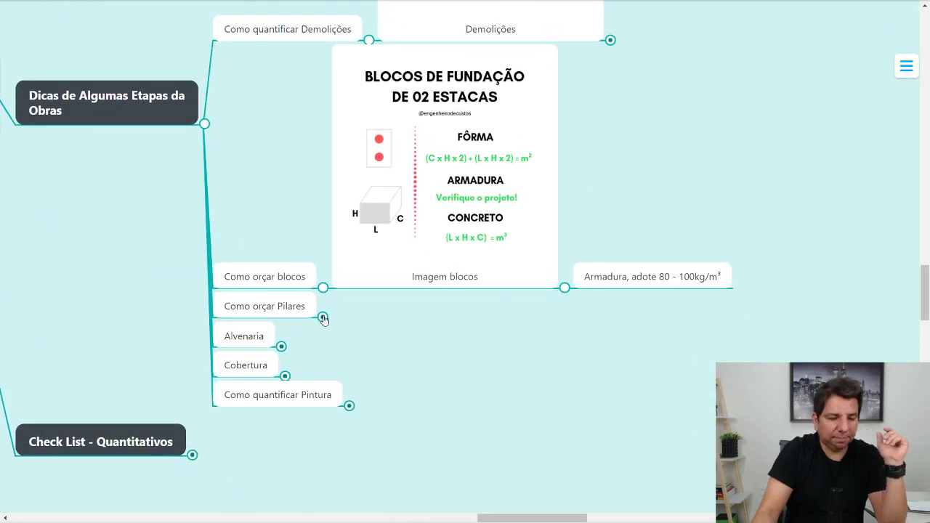
left_click(323, 318)
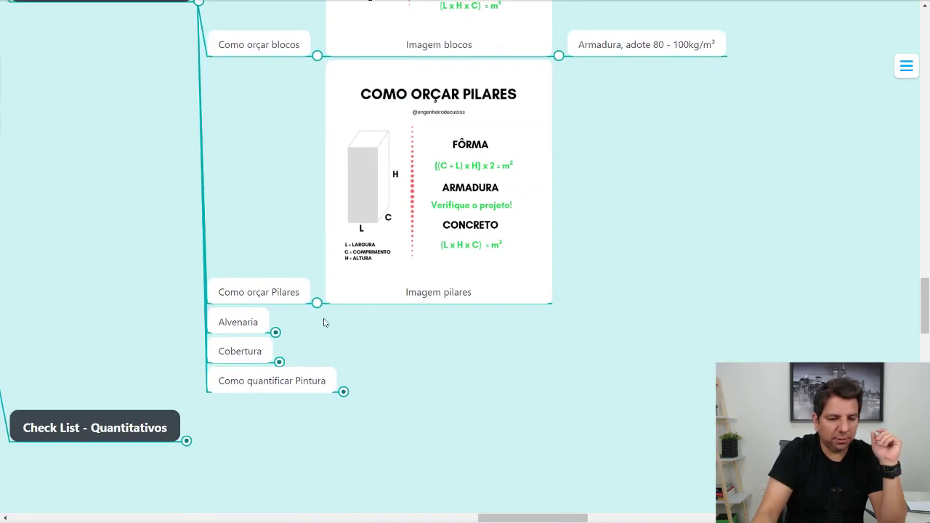
left_click(275, 333)
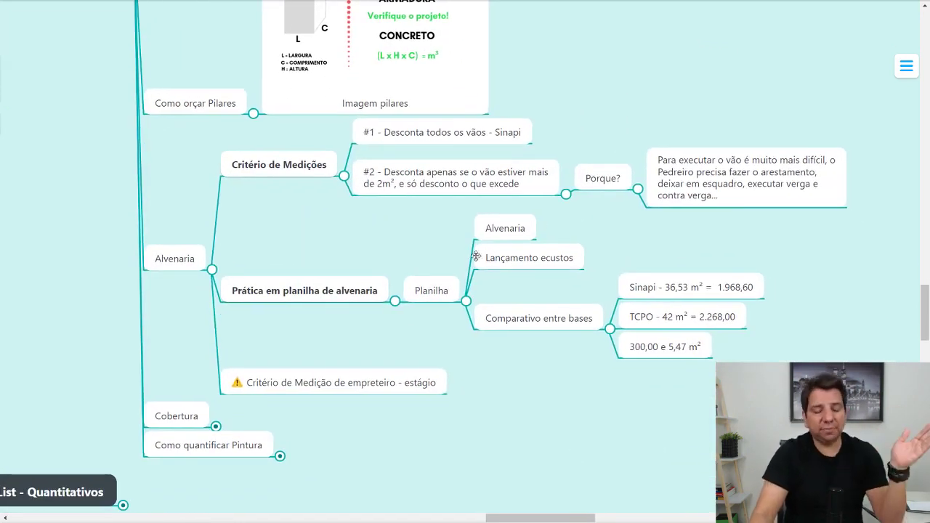
left_click(216, 428)
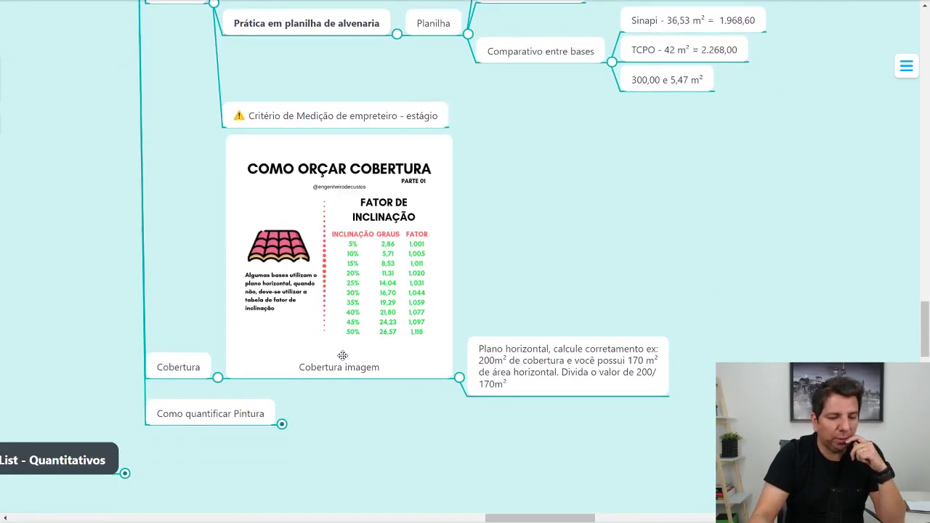
left_click(282, 425)
- Bring the lower topics and Pintura image into view, then expand Check List - Quantitativos
left_click_drag(637, 446, 581, 327)
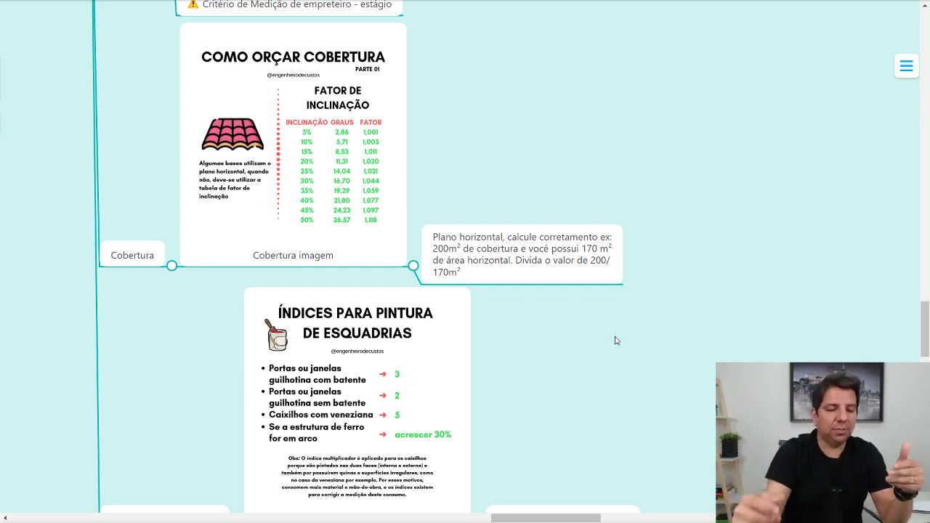
left_click_drag(616, 340, 729, 155)
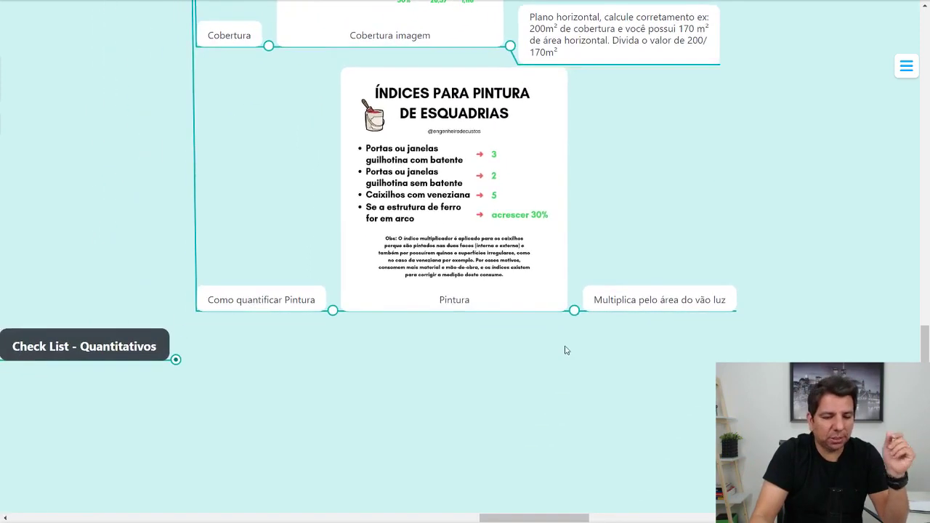
left_click_drag(565, 349, 594, 466)
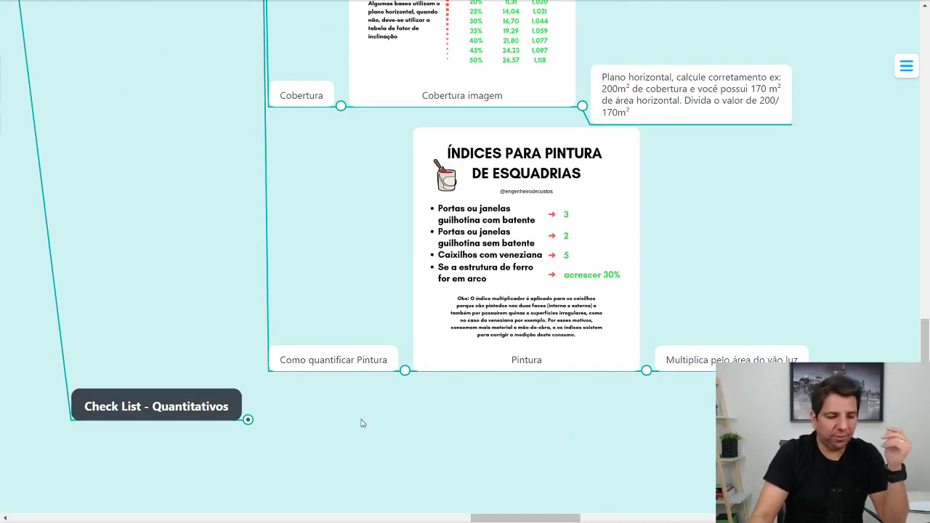
left_click(249, 421)
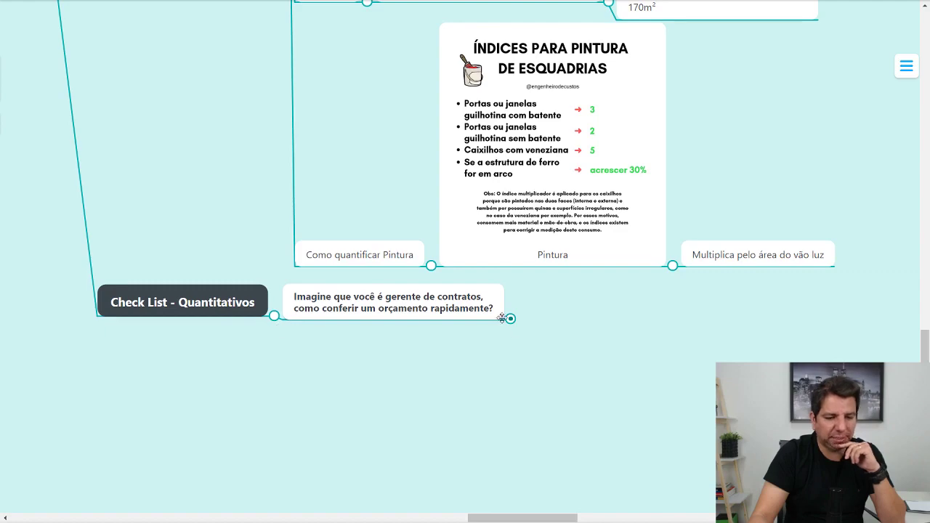
- Expand the quick quantity estimates under the contract-manager question and inspect them, including Para Superestrutura
left_click(512, 319)
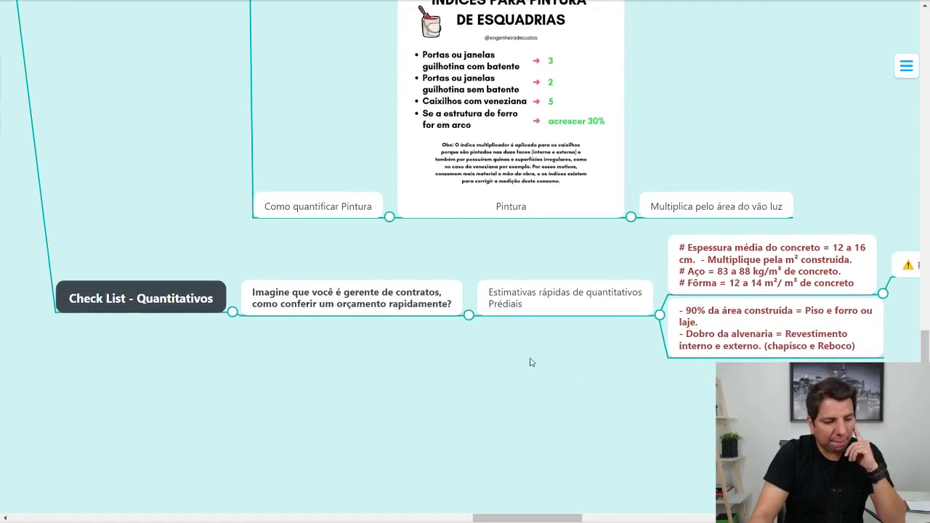
left_click_drag(520, 350, 424, 336)
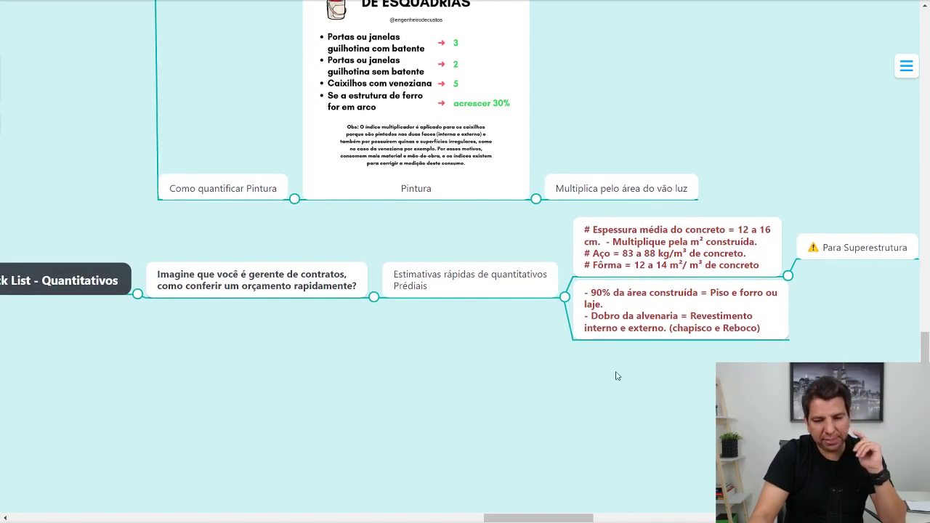
left_click_drag(547, 375, 457, 391)
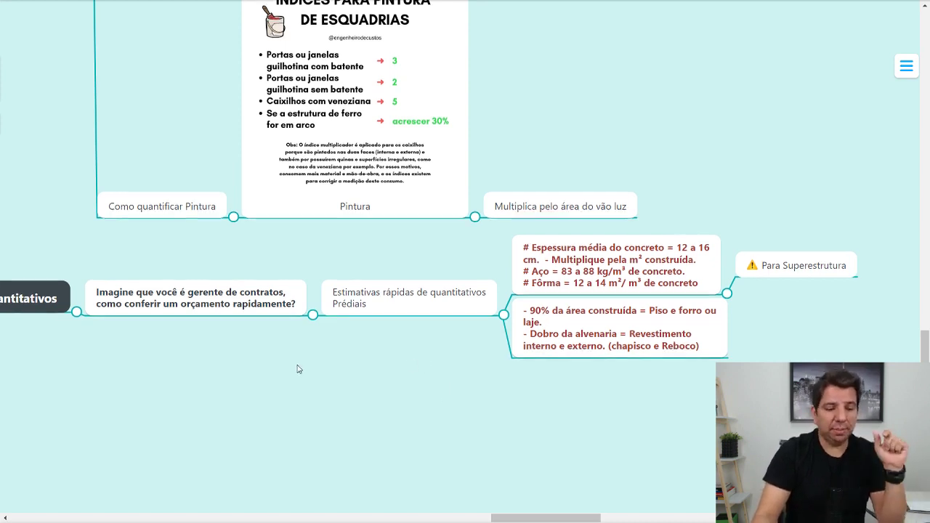
left_click_drag(297, 369, 375, 361)
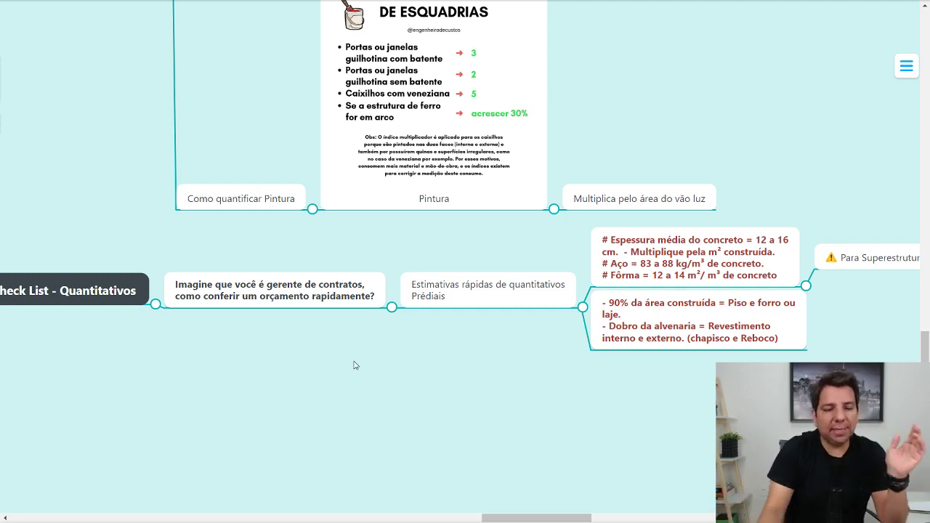
left_click_drag(289, 341, 375, 392)
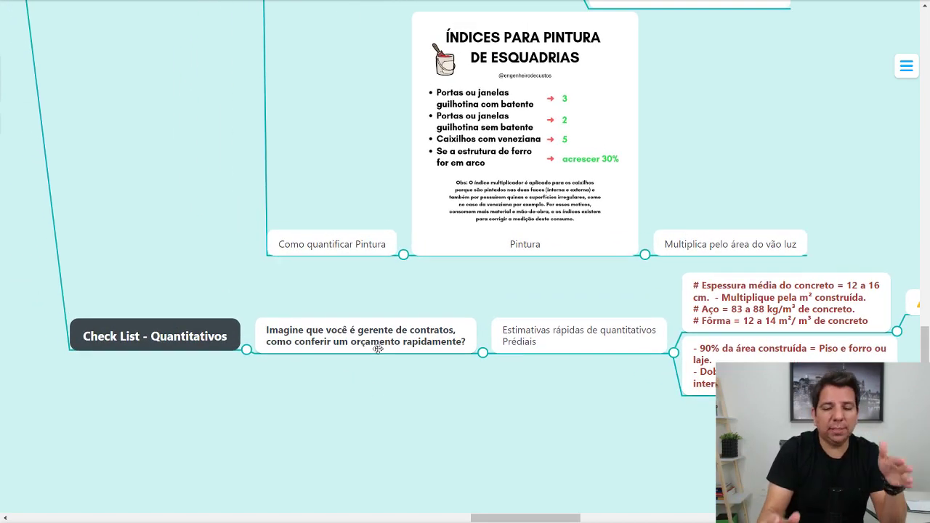
- Leave full-screen view and bring the YouTube live chat window forward
mouse_move(507, 395)
left_mouse_down()
mouse_move(472, 336)
mouse_move(445, 316)
left_mouse_up()
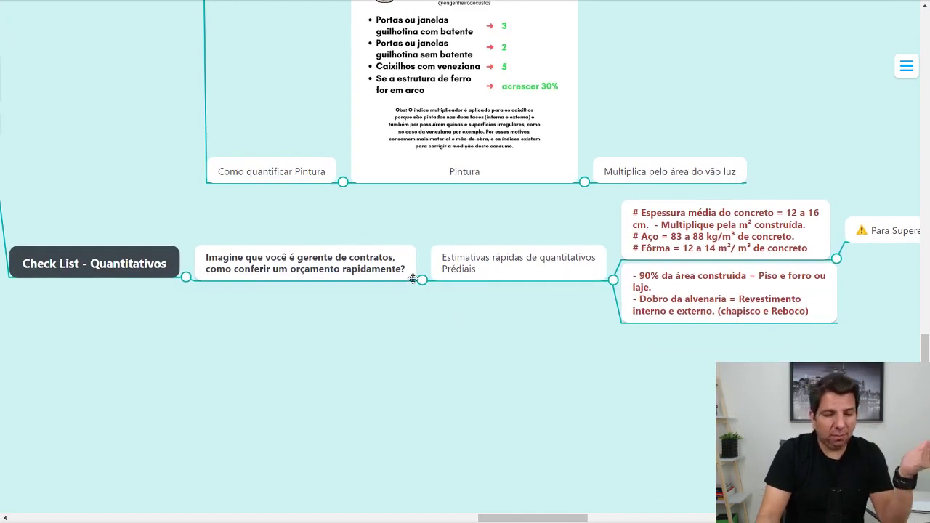
left_click_drag(407, 369, 335, 412)
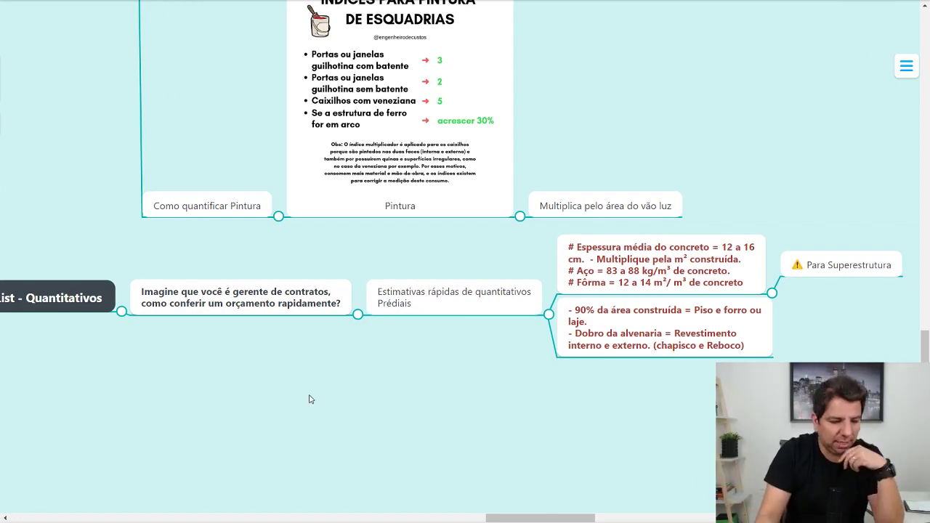
key("Escape")
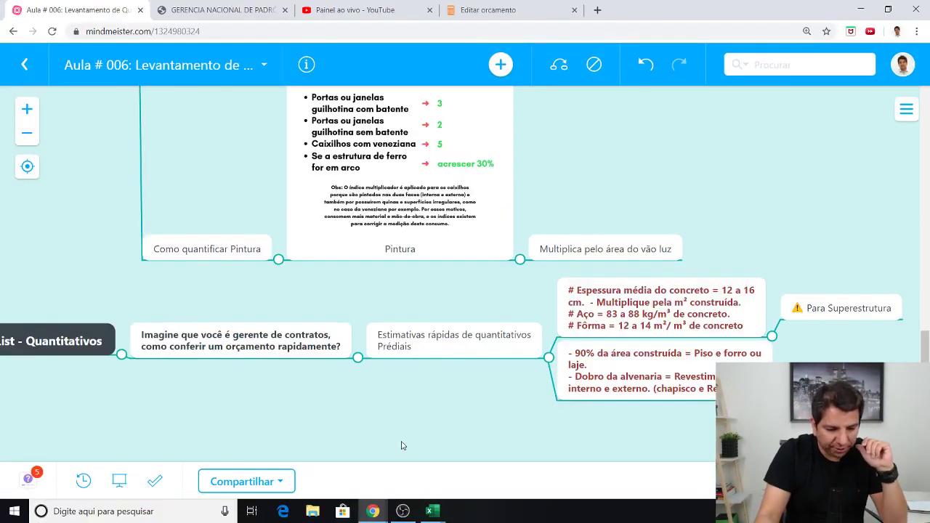
left_click(439, 398)
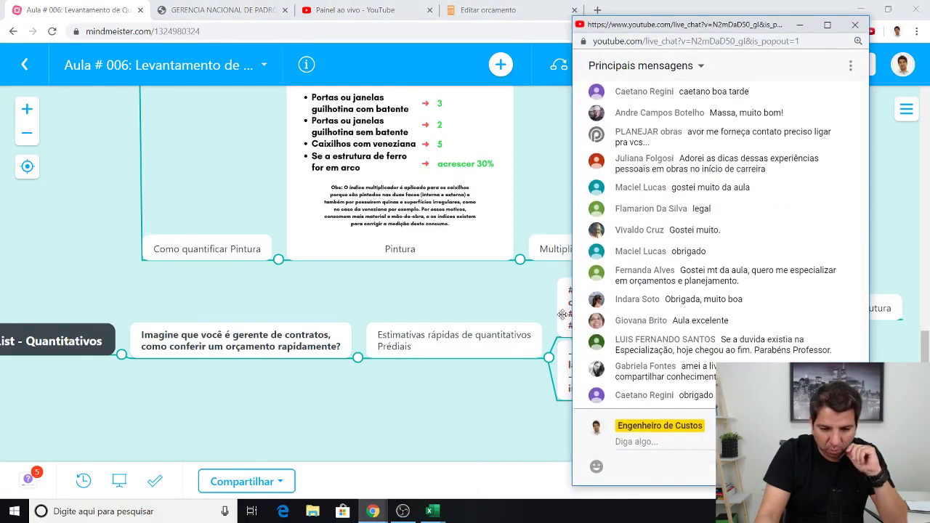